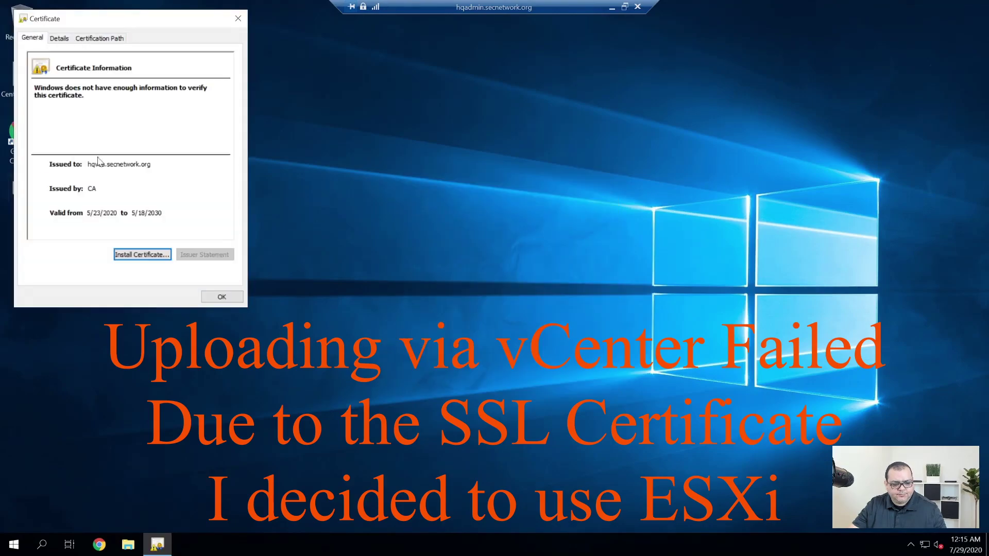
# Launch Internet Explorer from its desktop shortcut.
pyautogui.doubleClick(22, 135)
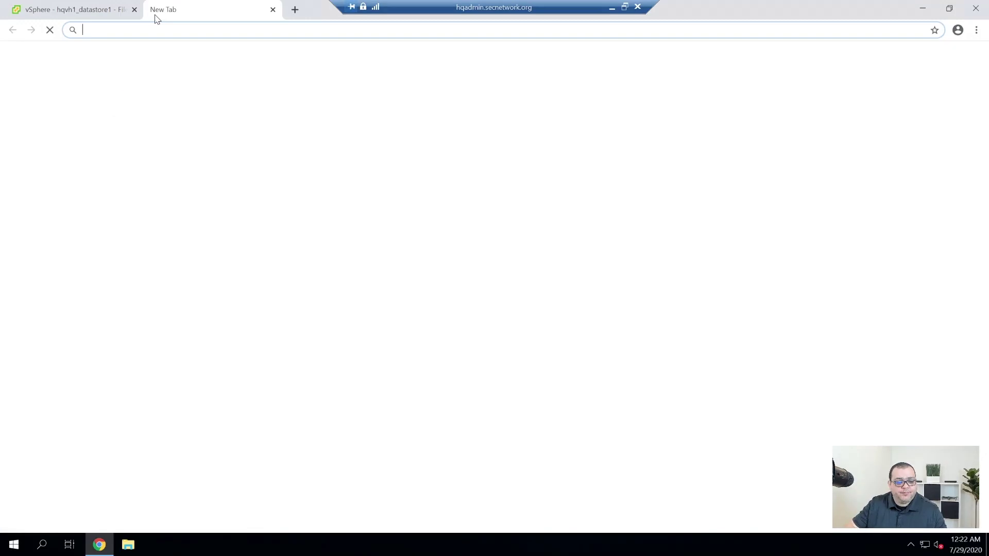
pyautogui.write('https')
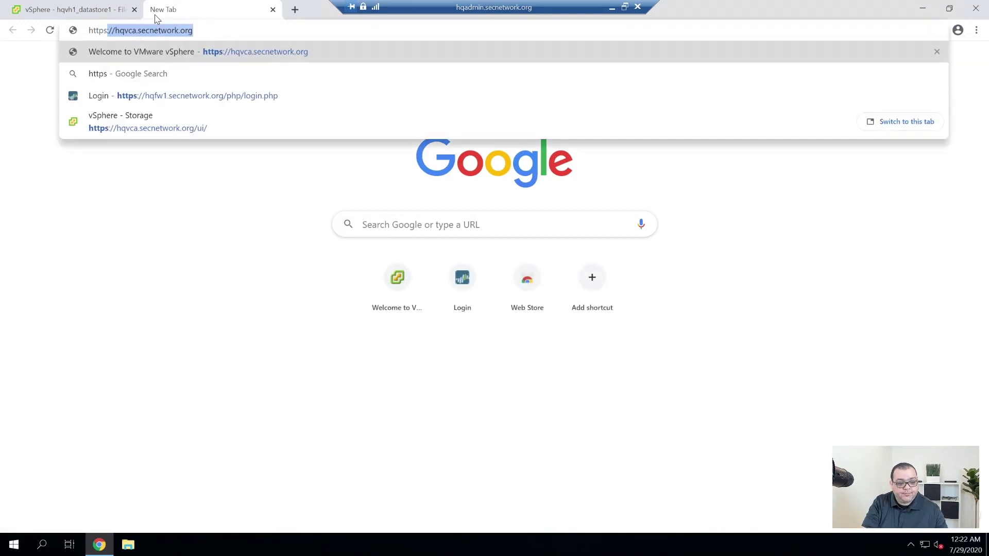
pyautogui.write('://hqv')
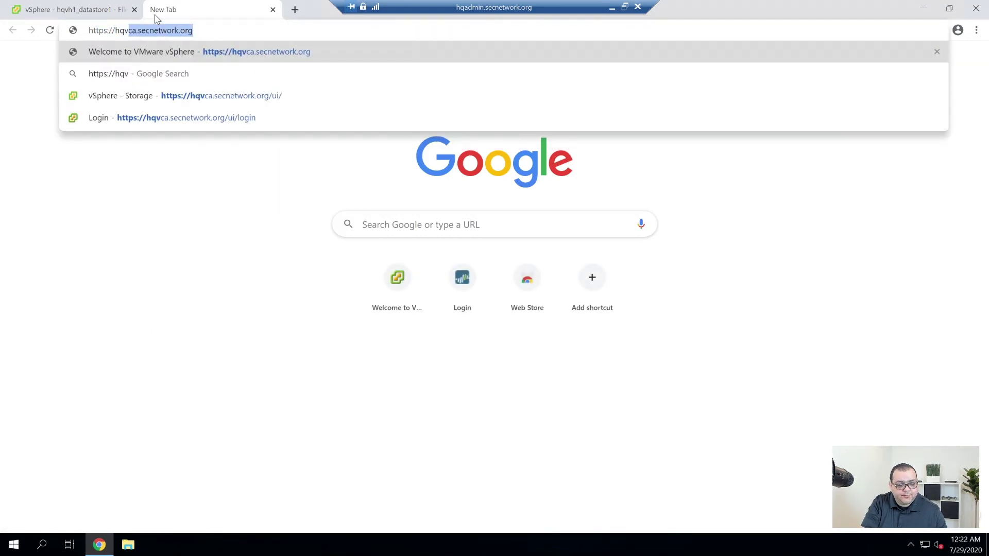
pyautogui.write('h1.sec')
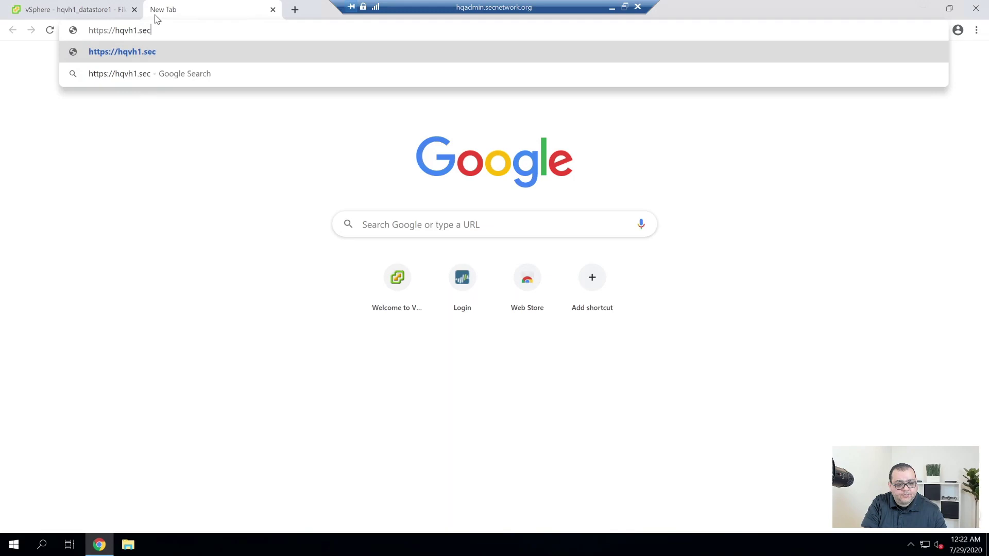
pyautogui.write('network.org')
pyautogui.press('Return')
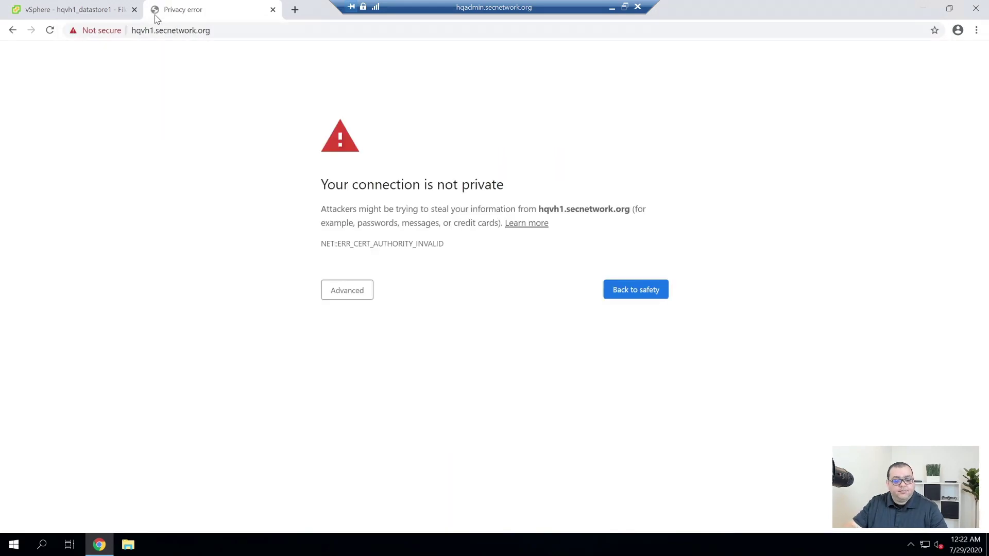
pyautogui.click(365, 298)
pyautogui.click(375, 382)
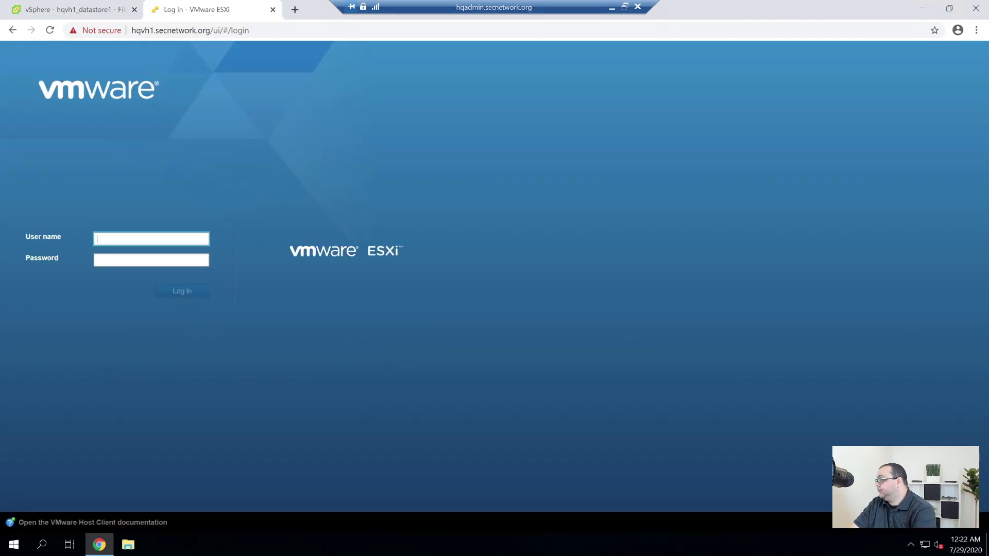
# Sign in to the ESXi host client with the root account and its password.
pyautogui.write('root')
pyautogui.press('Tab')
pyautogui.hotkey('ctrl', 'v')
pyautogui.press('Return')
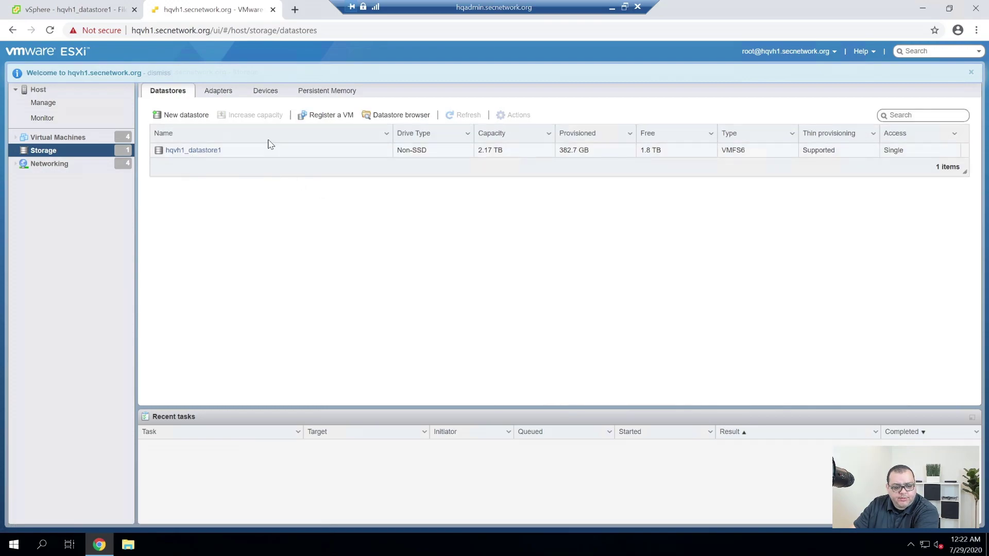
# Browse hqvh1_datastore1 to ISO Images and upload the CentOS-8.2.2004 ISO file.
pyautogui.click(218, 155)
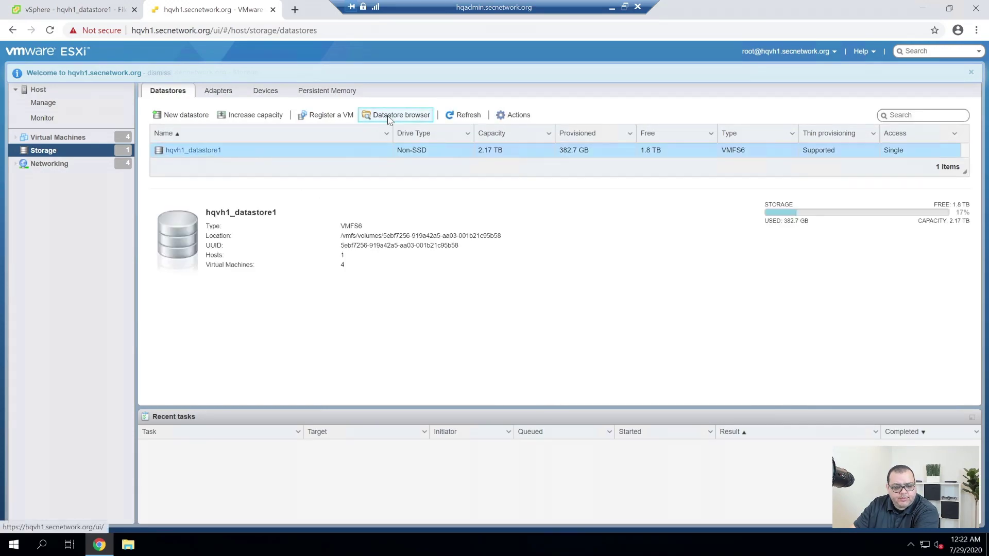
pyautogui.click(396, 115)
pyautogui.click(389, 270)
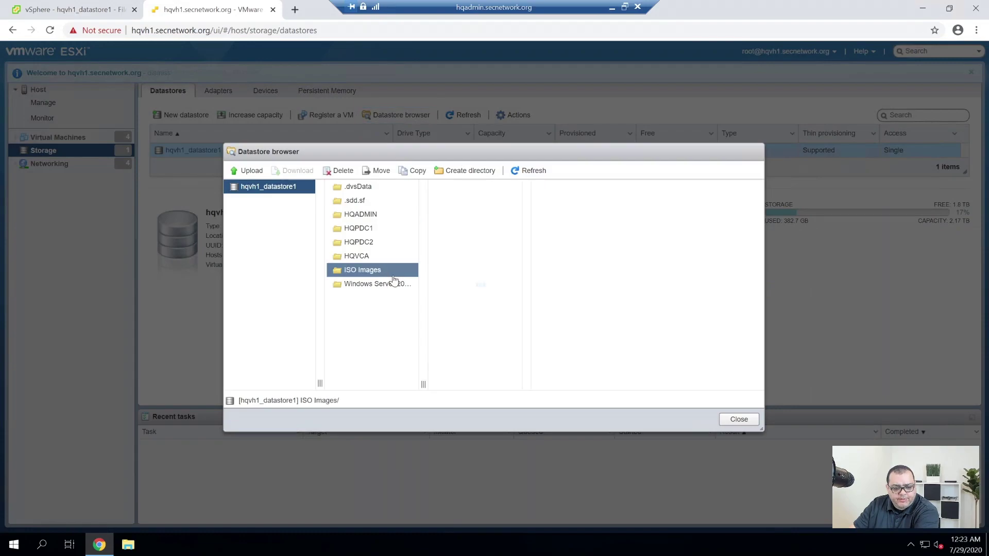
pyautogui.click(251, 174)
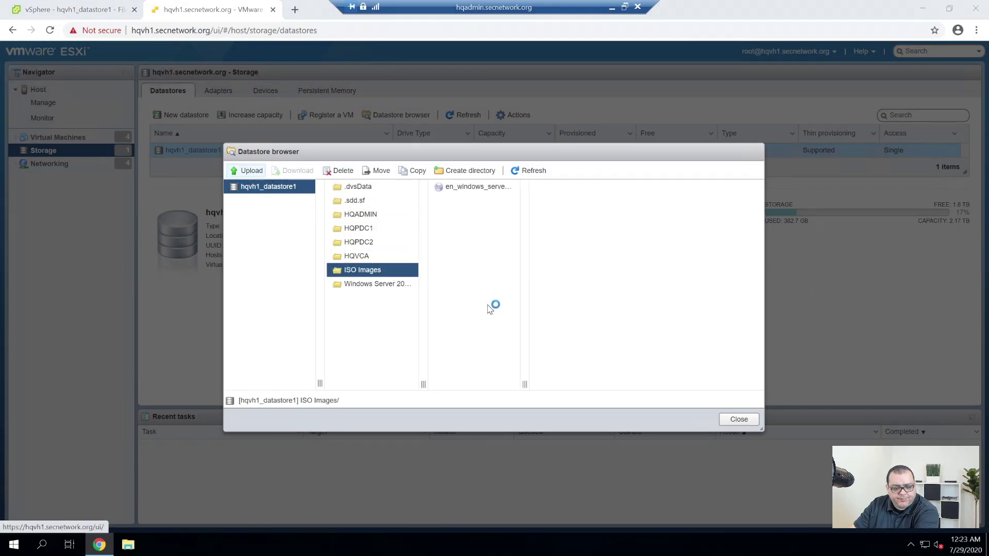
pyautogui.click(182, 84)
pyautogui.doubleClick(182, 85)
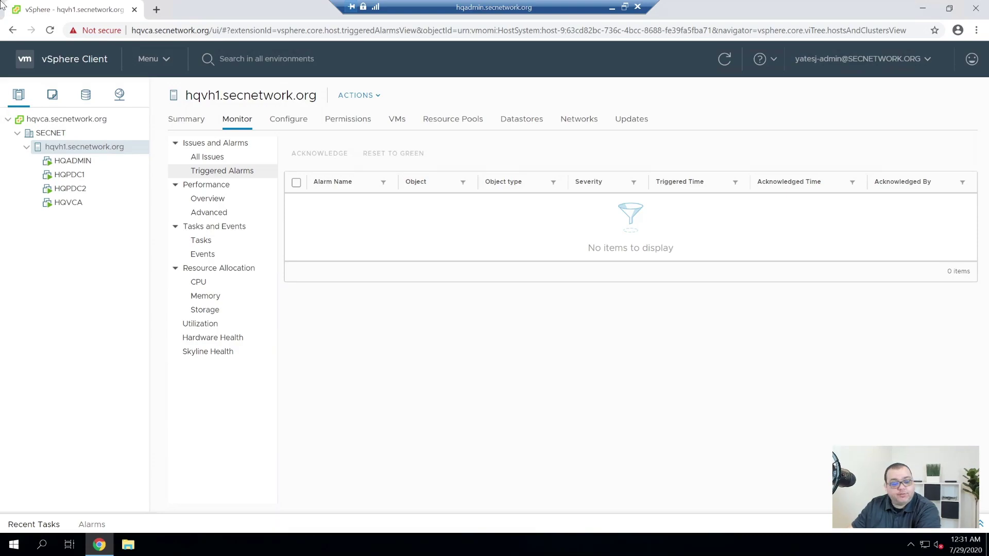
# Start a new virtual machine on hqvh1 and name it CentOS 8.0 Template.
pyautogui.rightClick(99, 146)
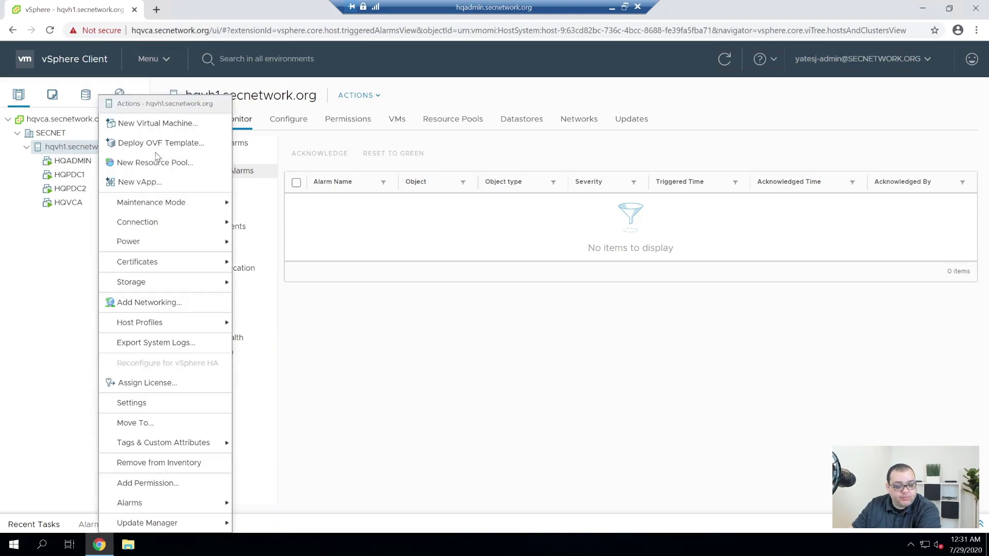
pyautogui.click(160, 126)
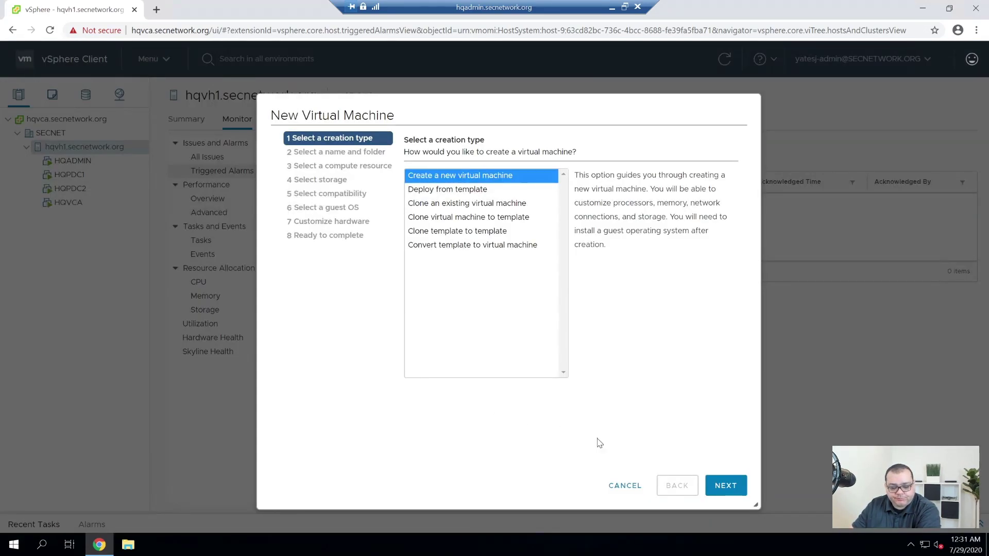
pyautogui.click(727, 496)
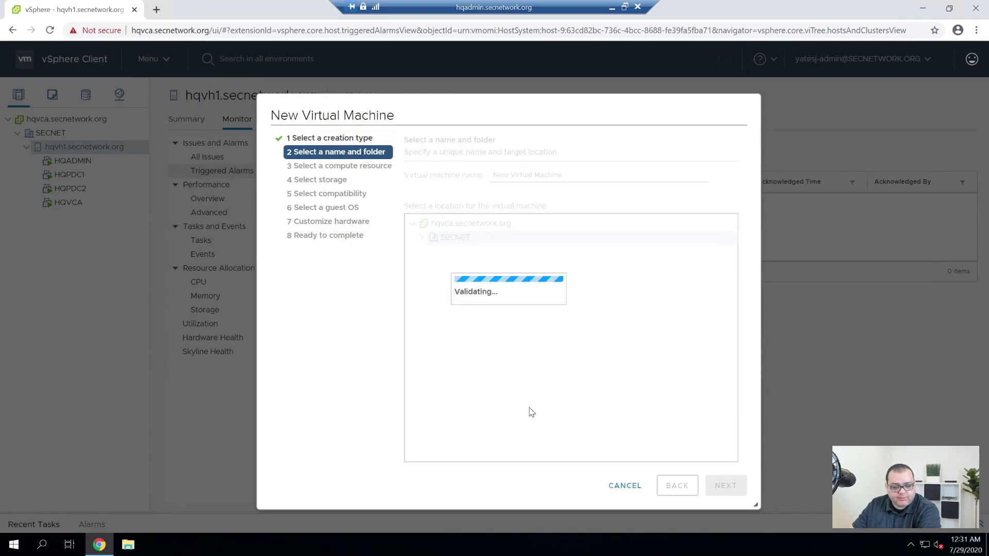
pyautogui.click(724, 486)
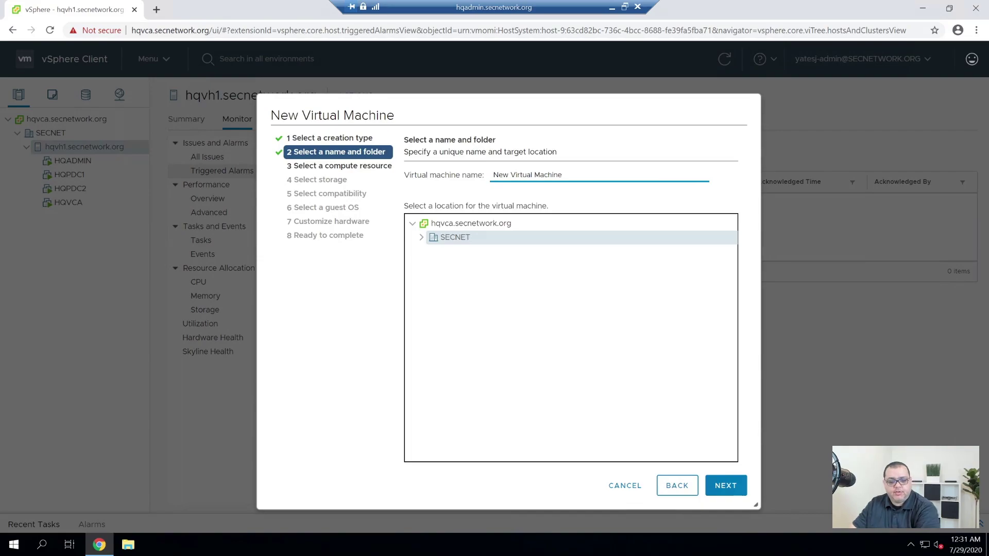
pyautogui.moveTo(565, 176); pyautogui.dragTo(498, 176)
pyautogui.press('BackSpace')
pyautogui.press('BackSpace')
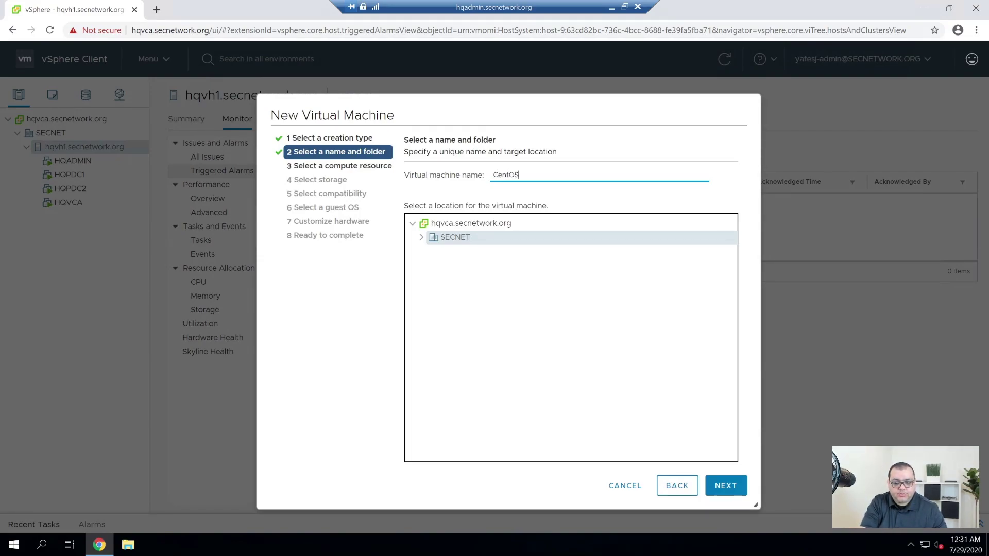
pyautogui.write('CentOS 8.0 Template')
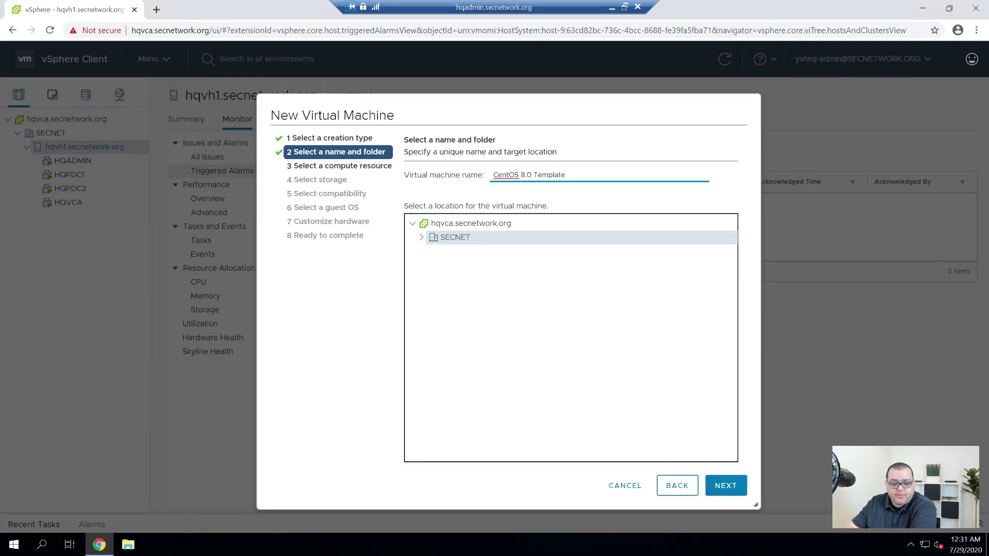
pyautogui.click(732, 485)
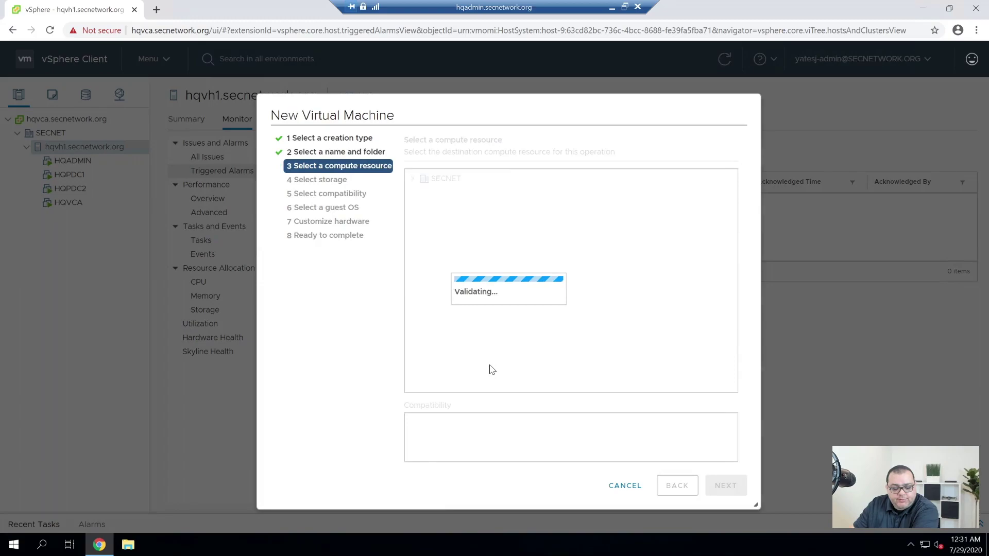
# Keep the default compute resource, hqvh1_datastore1 storage and ESXi 6.7 compatibility.
pyautogui.click(730, 495)
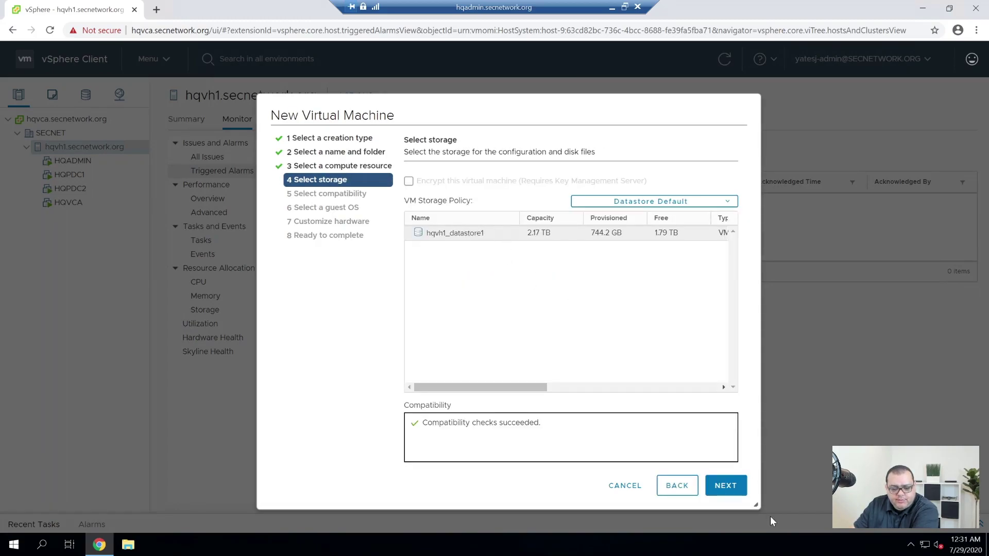
pyautogui.click(725, 485)
pyautogui.click(738, 489)
# Set the guest OS family to Linux with version CoreOS Linux (64-bit).
pyautogui.click(504, 212)
pyautogui.click(492, 231)
pyautogui.click(540, 230)
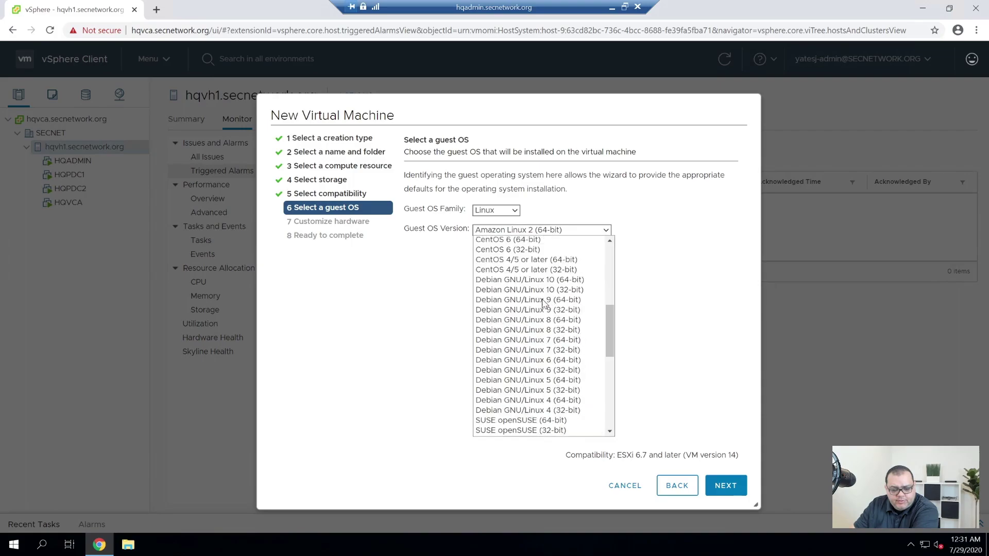
pyautogui.scroll(-3, 544, 304)
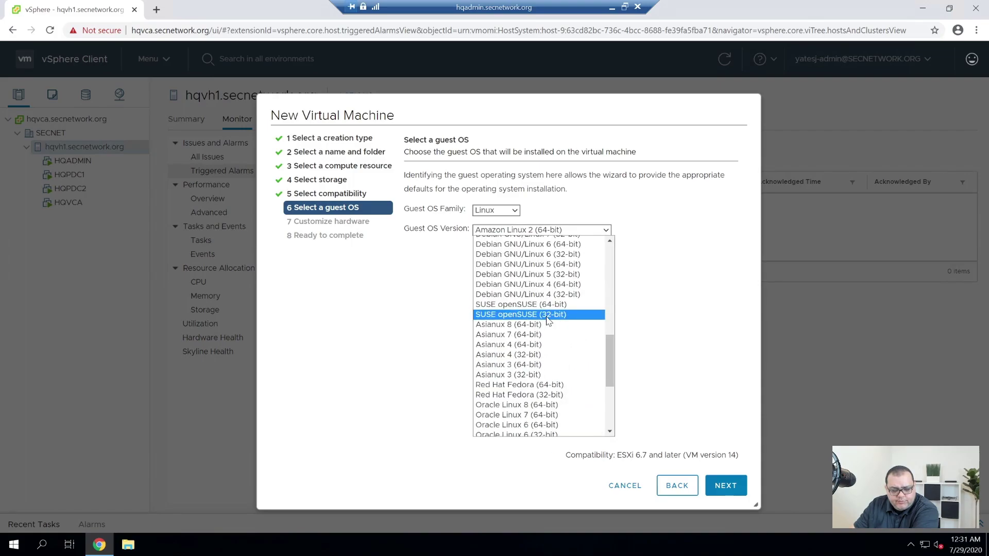
pyautogui.scroll(-3, 538, 412)
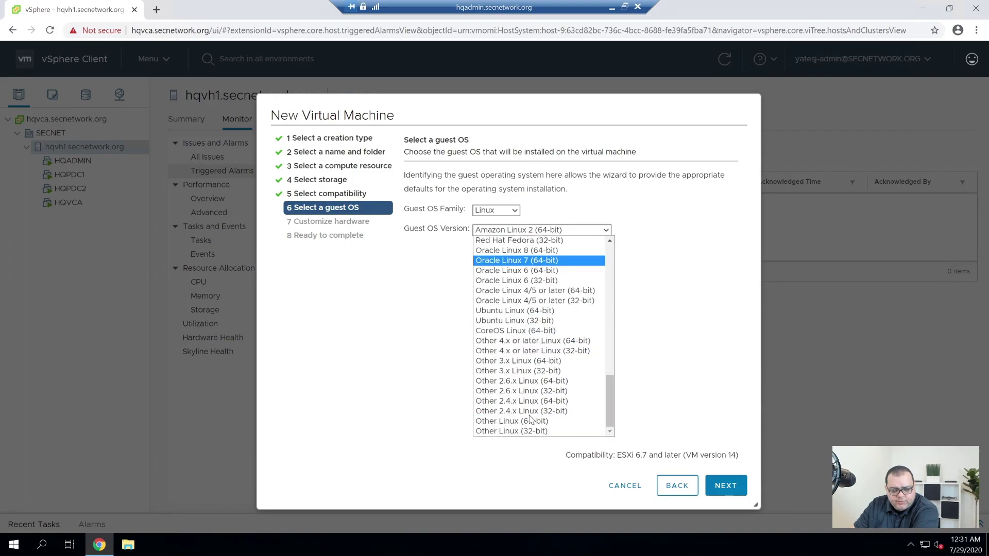
pyautogui.click(521, 332)
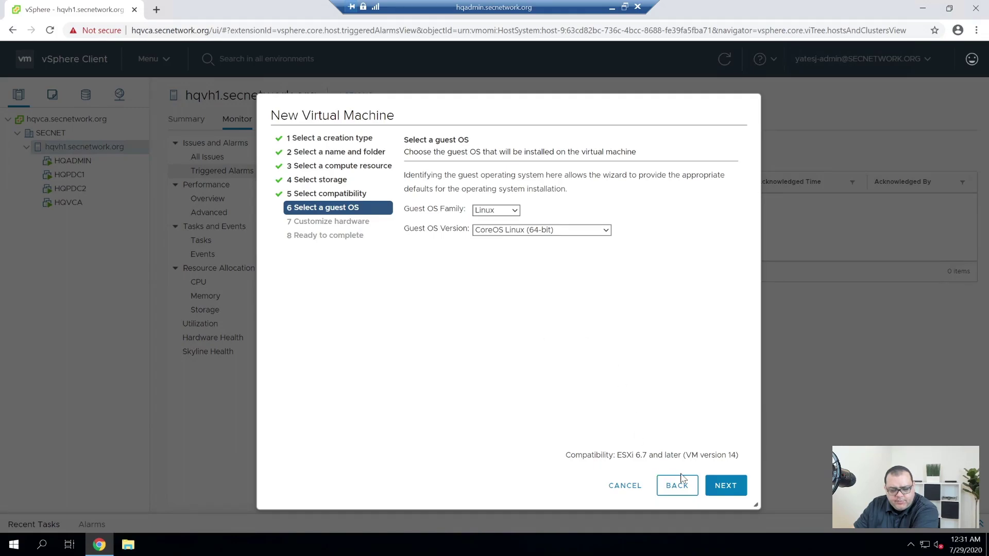
pyautogui.click(726, 484)
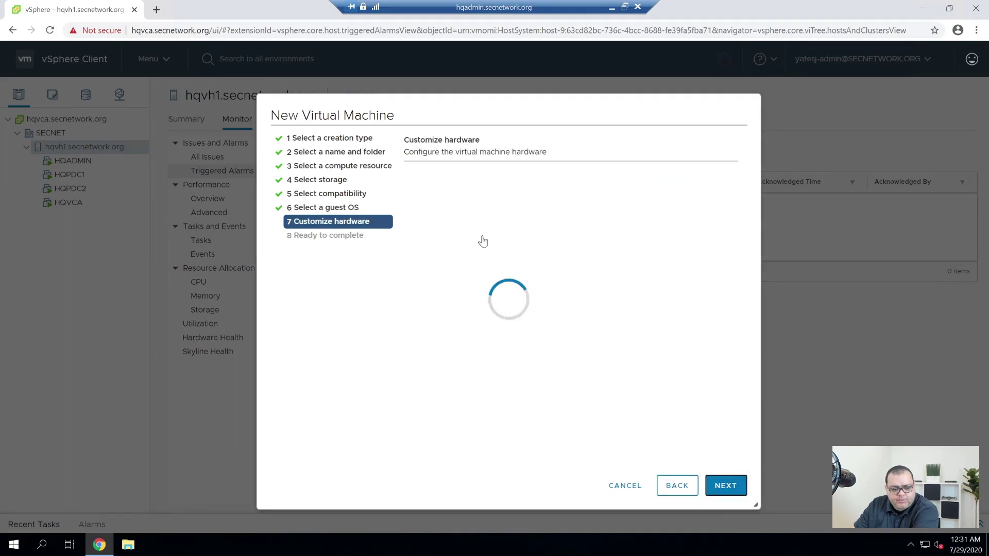
# Give the VM 2 CPUs, 2 GB memory and a thin-provisioned 100 GB disk.
pyautogui.click(563, 228)
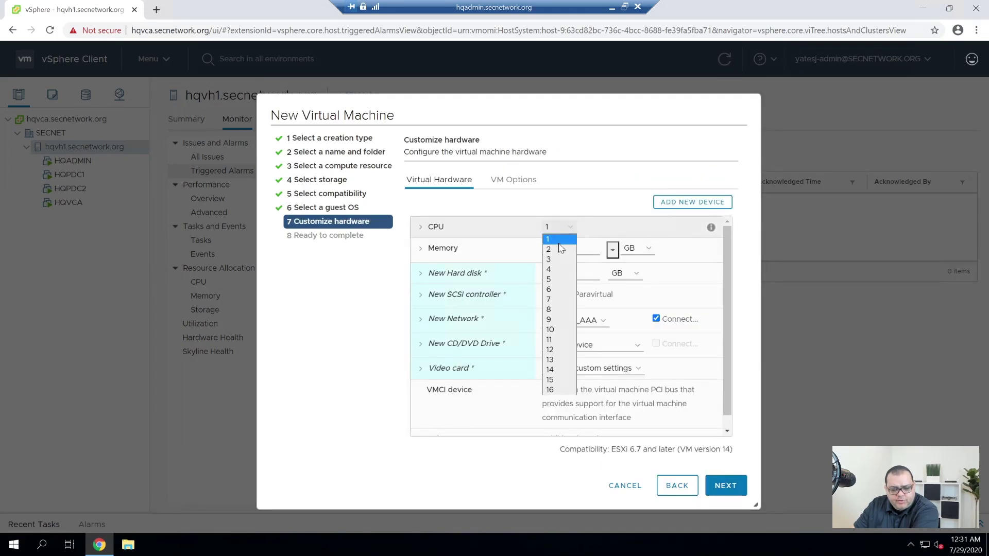
pyautogui.click(560, 249)
pyautogui.moveTo(560, 249); pyautogui.dragTo(532, 255)
pyautogui.write('2')
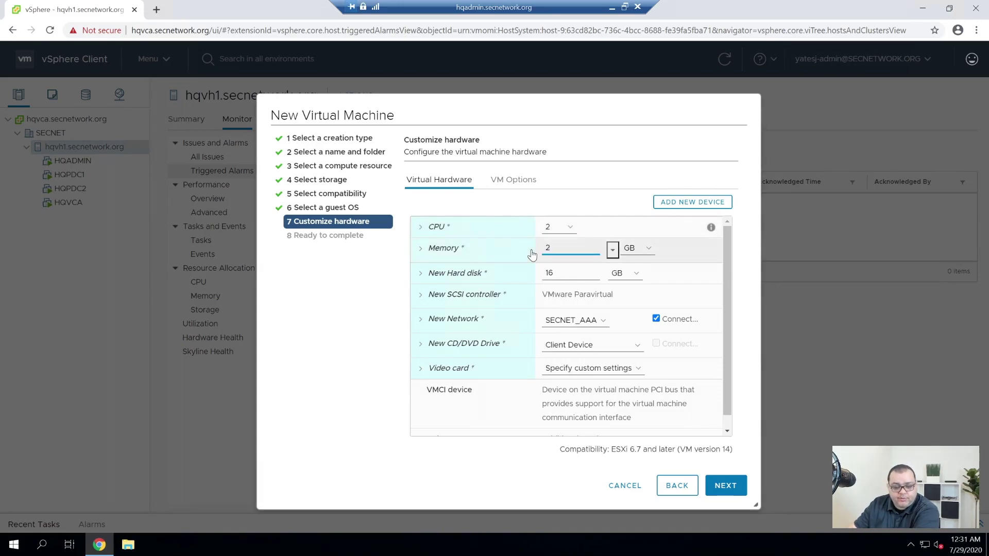
pyautogui.moveTo(555, 273); pyautogui.dragTo(541, 274)
pyautogui.write('1')
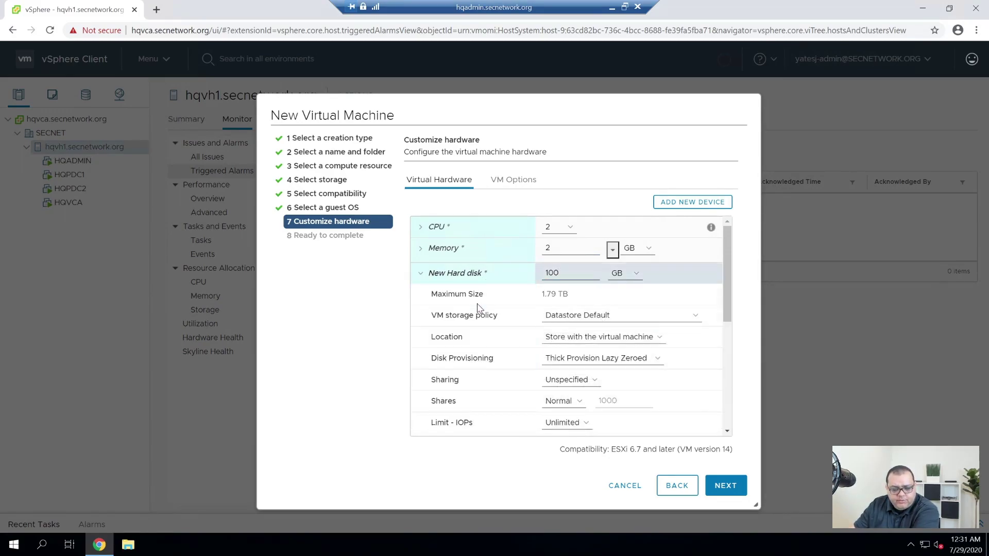
pyautogui.click(604, 363)
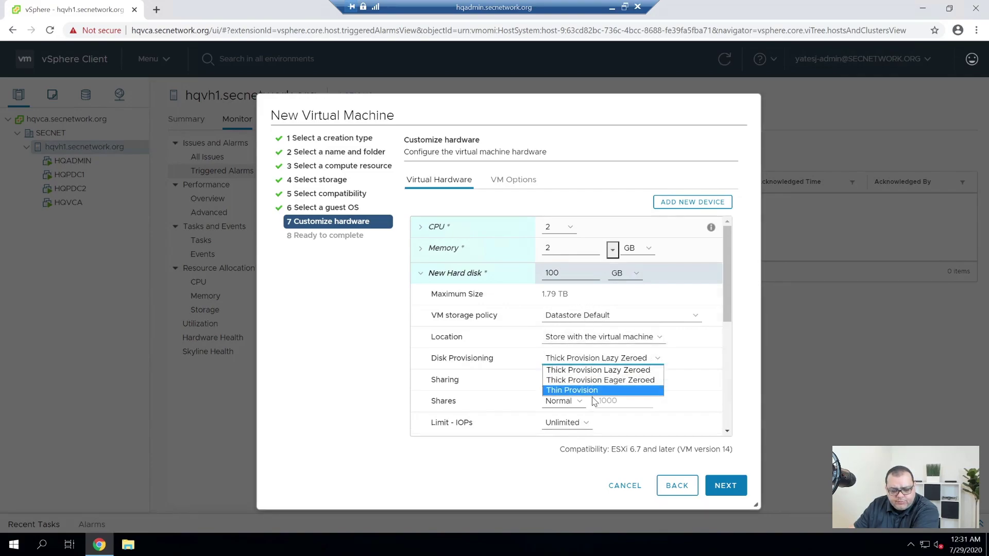
pyautogui.click(593, 391)
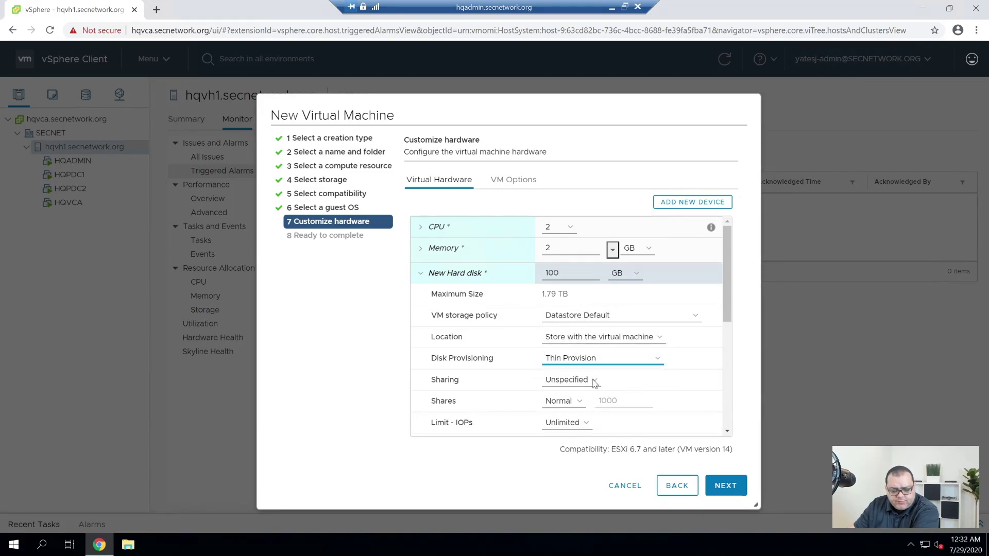
pyautogui.click(446, 281)
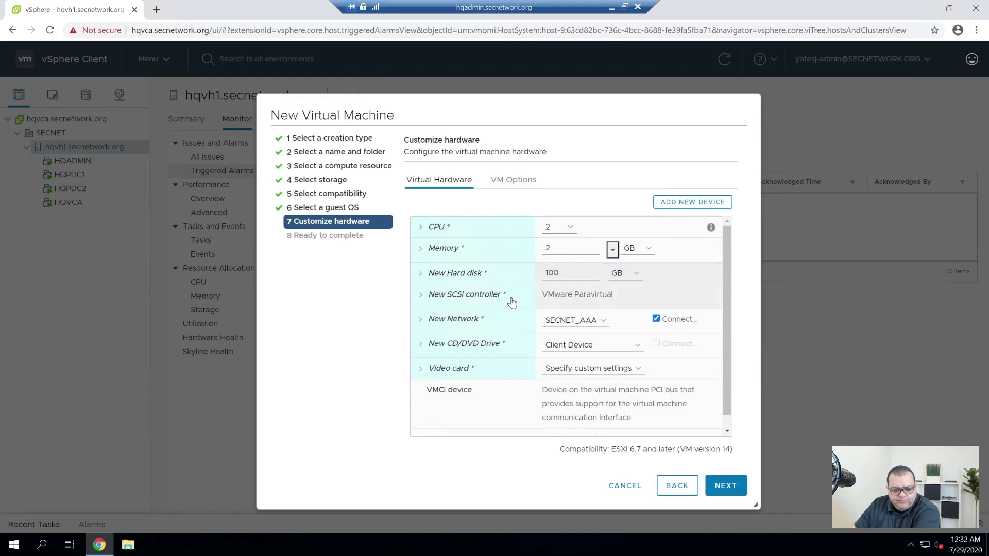
# Connect the VM's network adapter to the SECNET_SRV network.
pyautogui.click(595, 321)
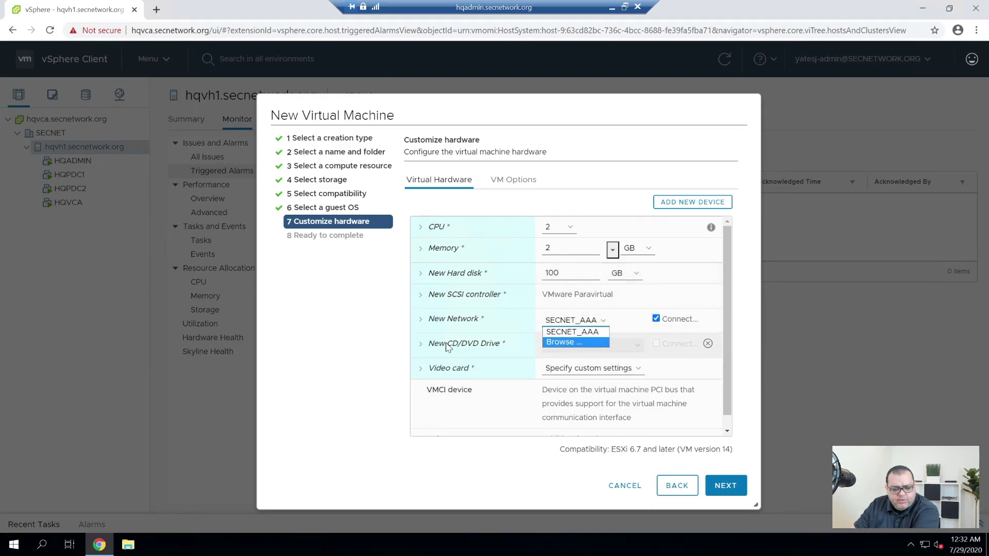
pyautogui.press('Return')
pyautogui.click(403, 291)
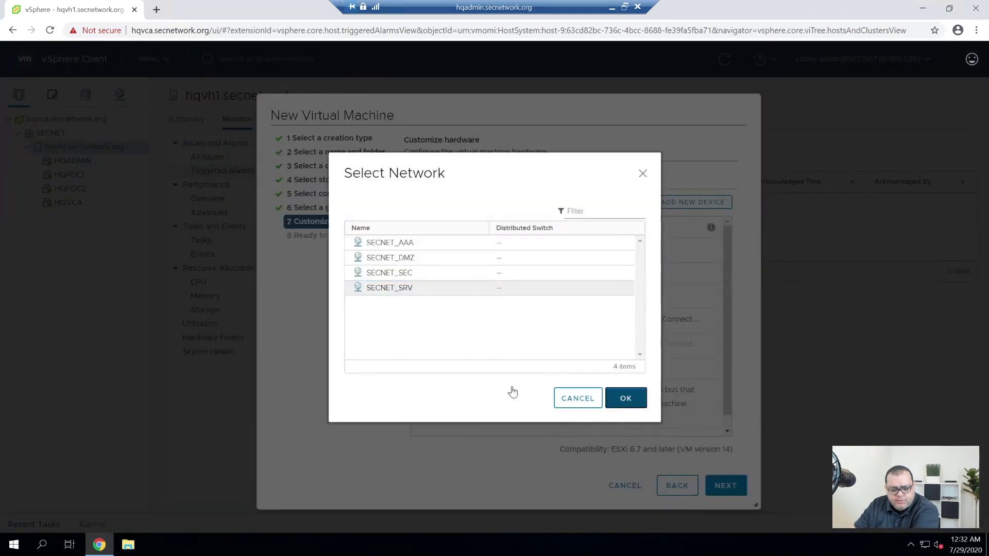
pyautogui.press('Return')
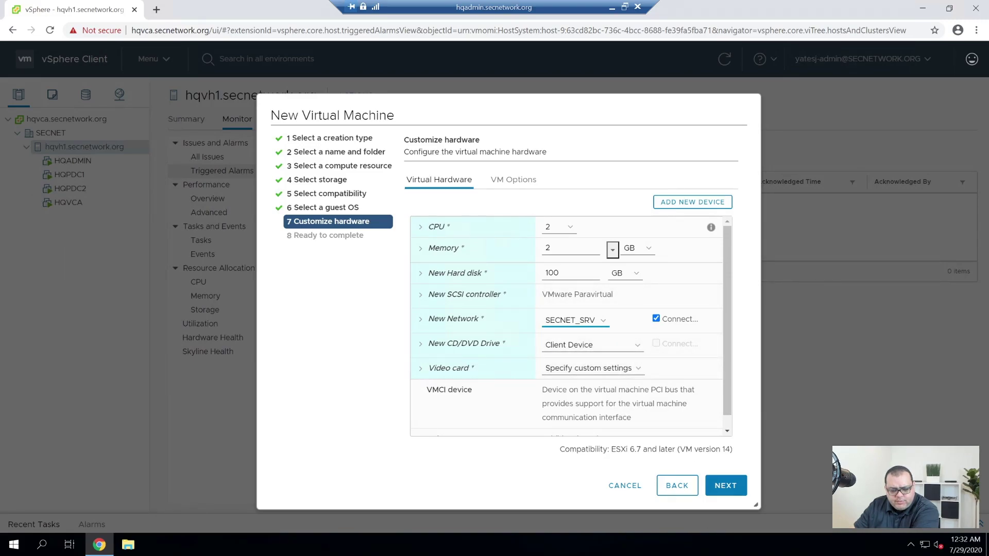
# Review the settings and finish creating the CentOS 8.0 Template VM.
pyautogui.scroll(-1, 536, 406)
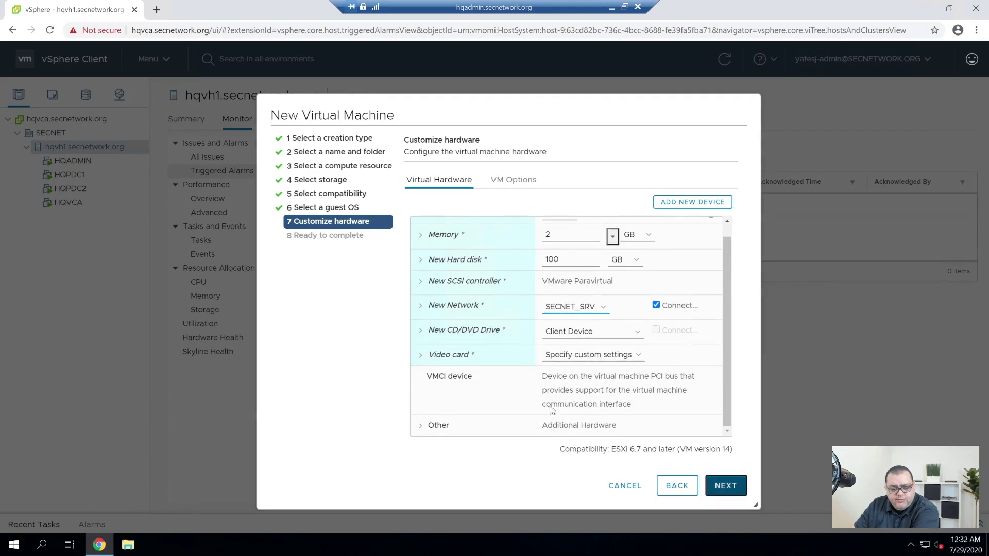
pyautogui.press('Return')
pyautogui.click(725, 485)
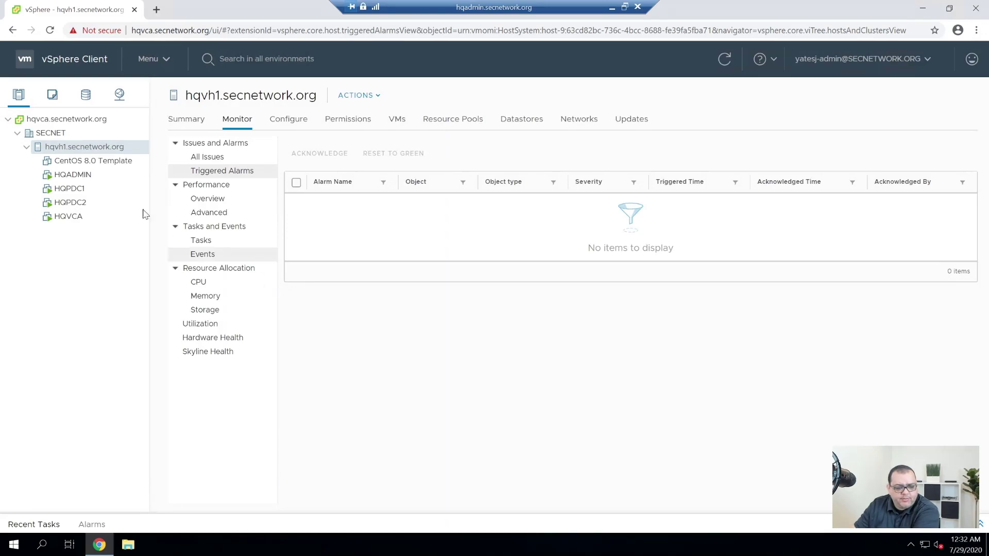
# Mount CentOS-8.2.2004-x86_64-dvd1.iso from ISO Images on CD/DVD drive 1, set to connect.
pyautogui.rightClick(113, 166)
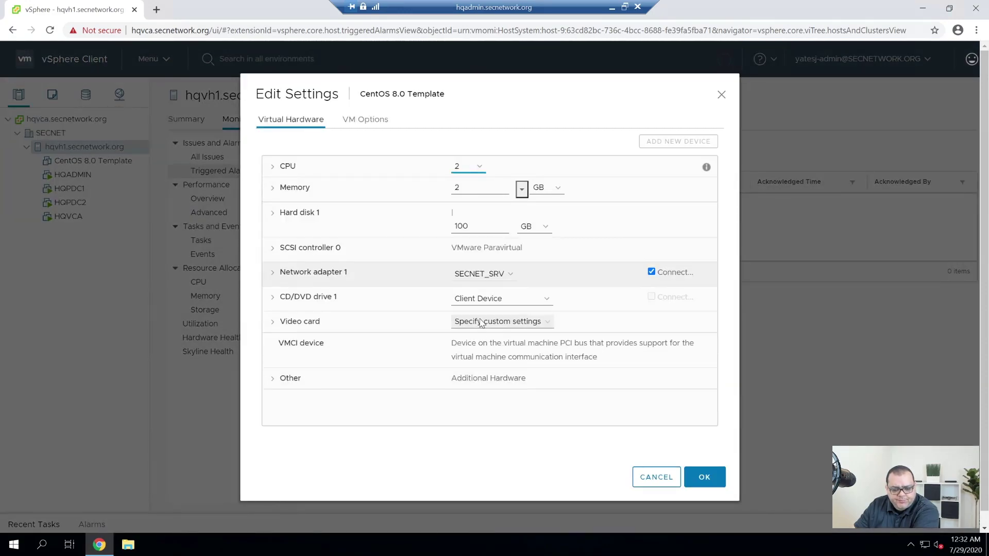
pyautogui.click(502, 286)
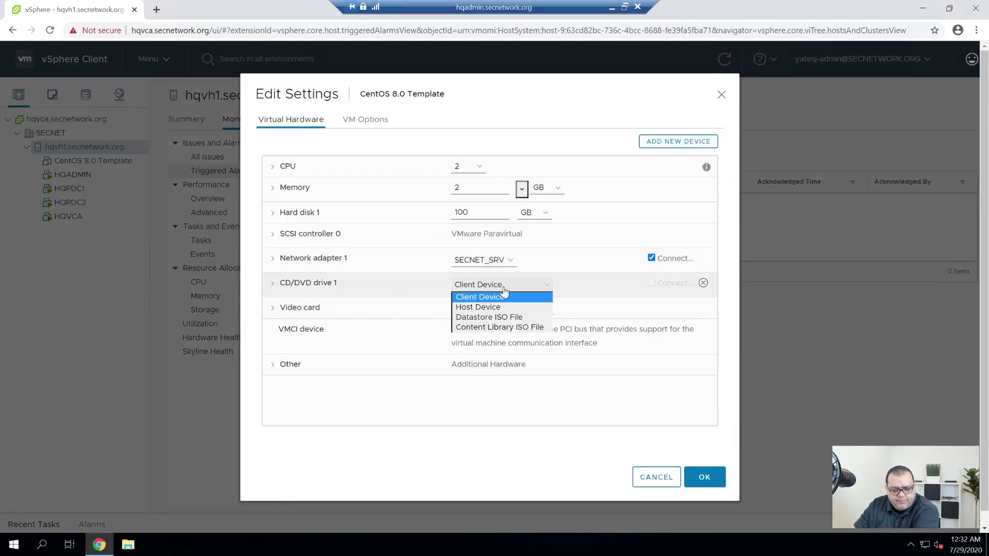
pyautogui.click(501, 318)
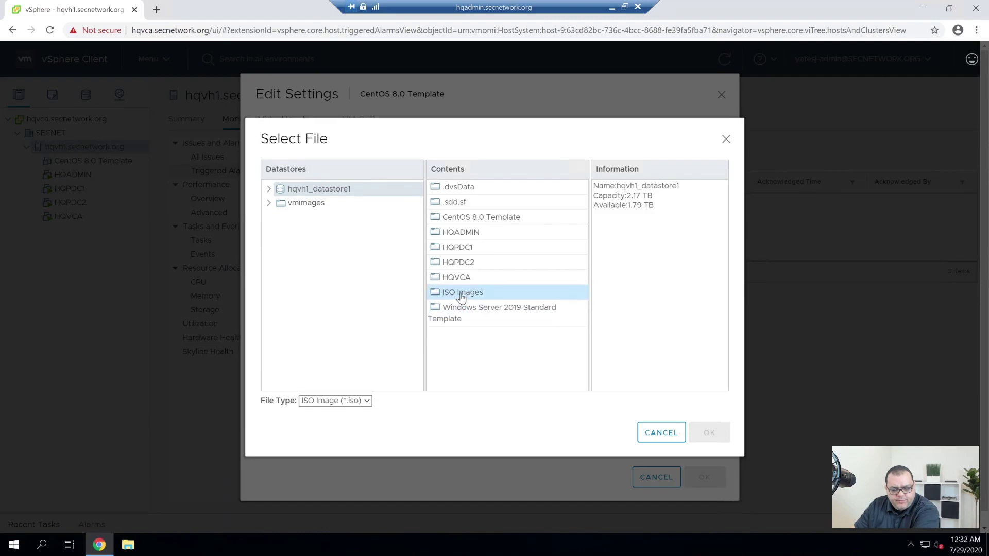
pyautogui.doubleClick(461, 297)
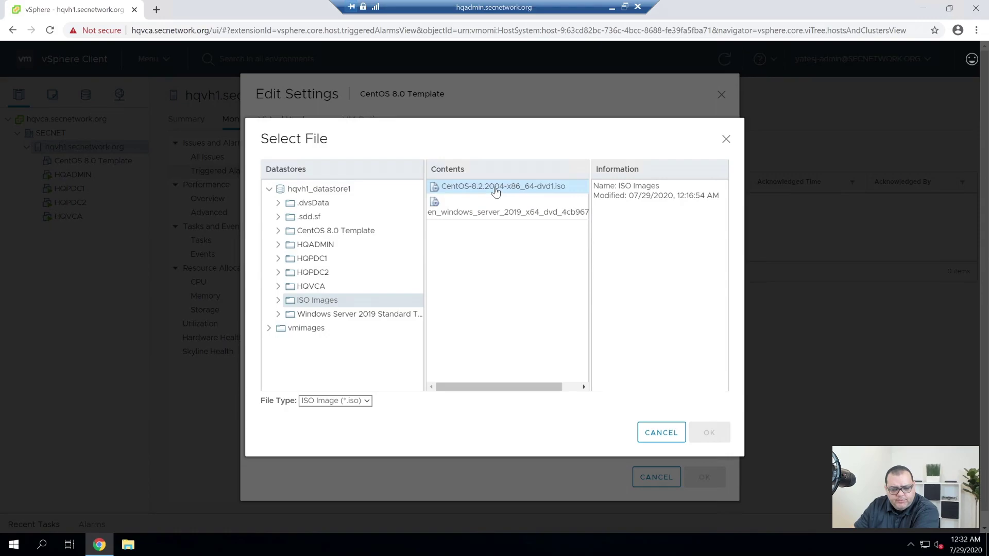
pyautogui.click(489, 187)
pyautogui.click(708, 432)
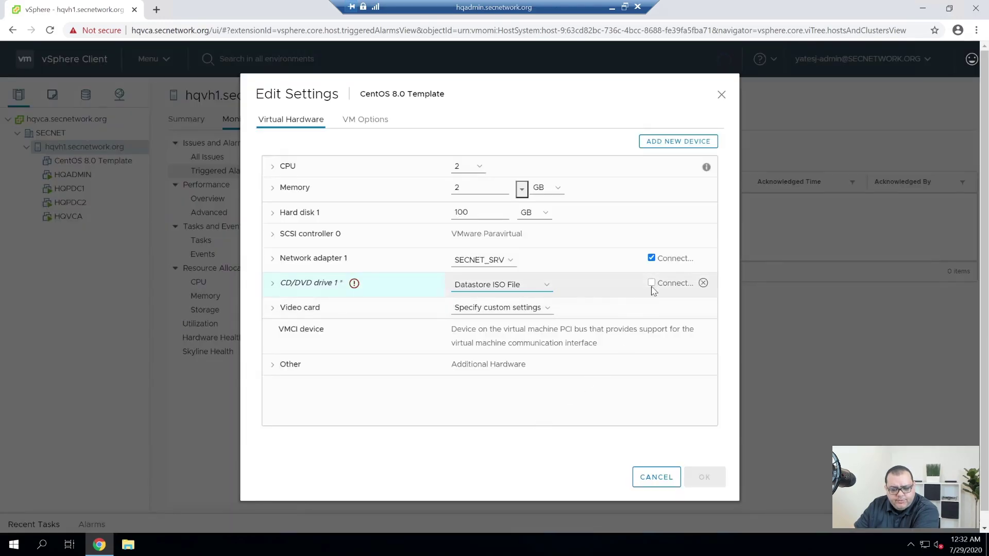
pyautogui.click(652, 283)
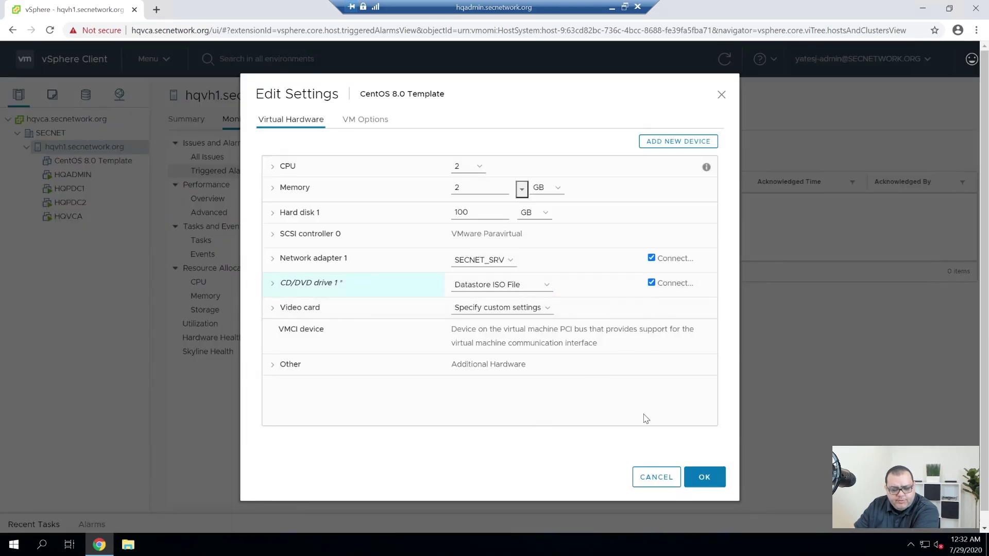
pyautogui.click(707, 478)
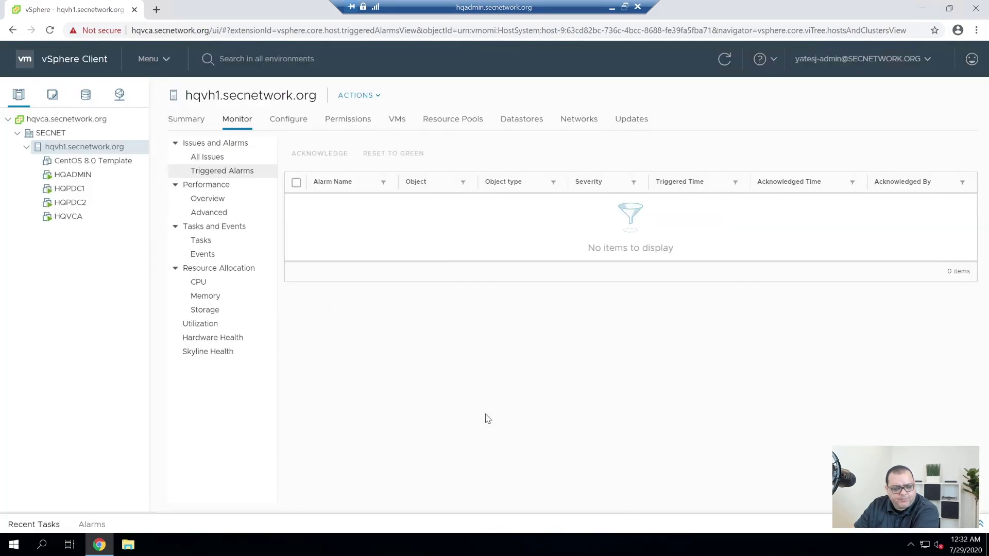
# Power on the CentOS 8.0 Template VM.
pyautogui.rightClick(86, 162)
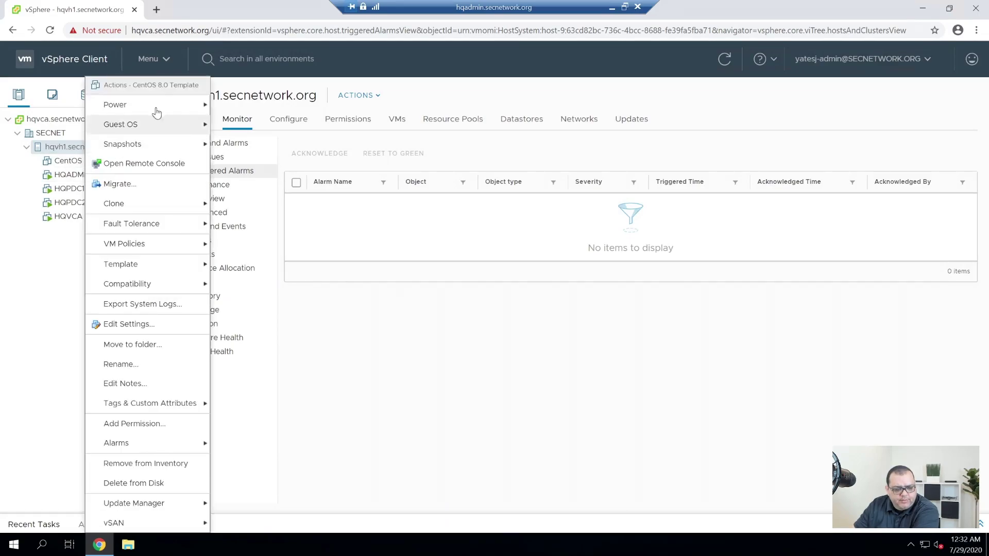
pyautogui.moveTo(159, 104)
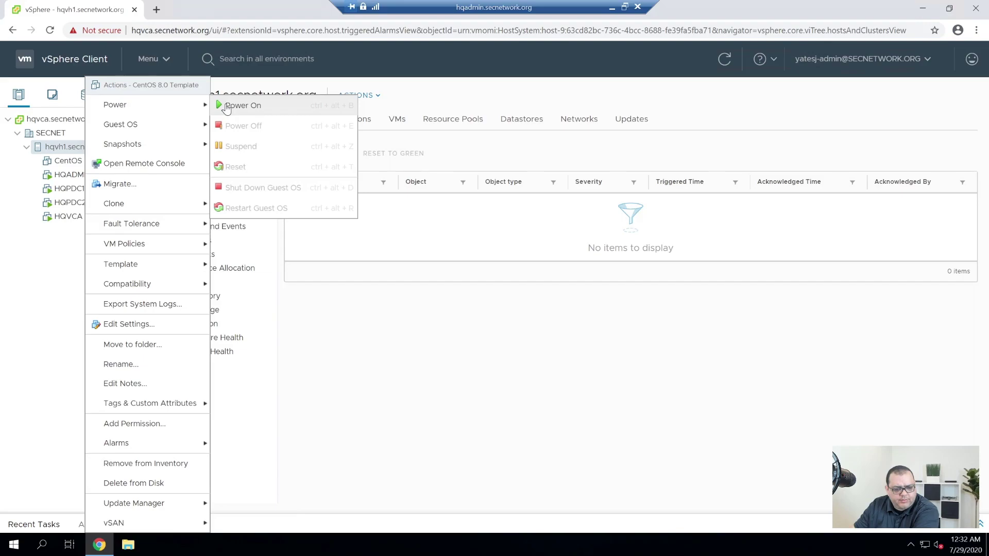
pyautogui.click(228, 106)
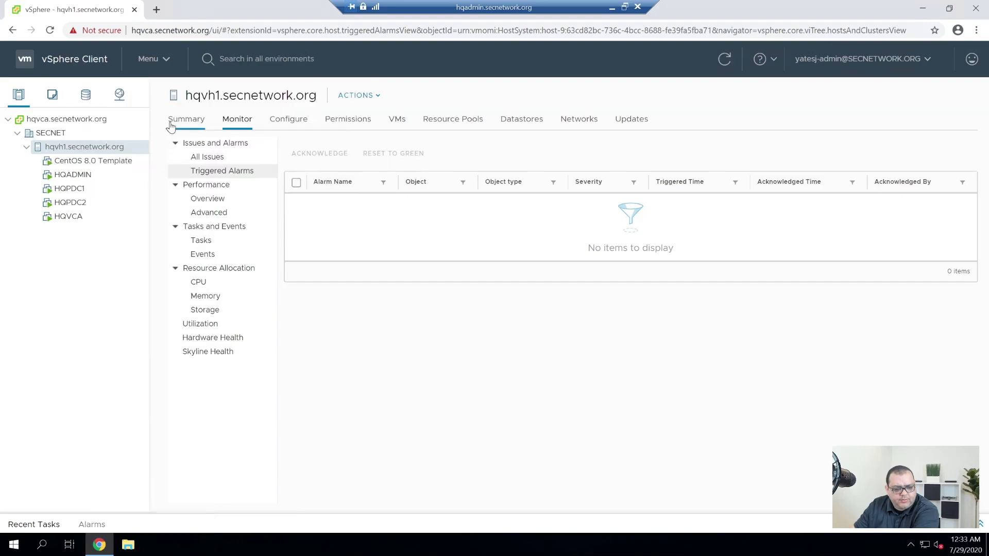
# Open the VM's web console from its Summary page.
pyautogui.click(93, 161)
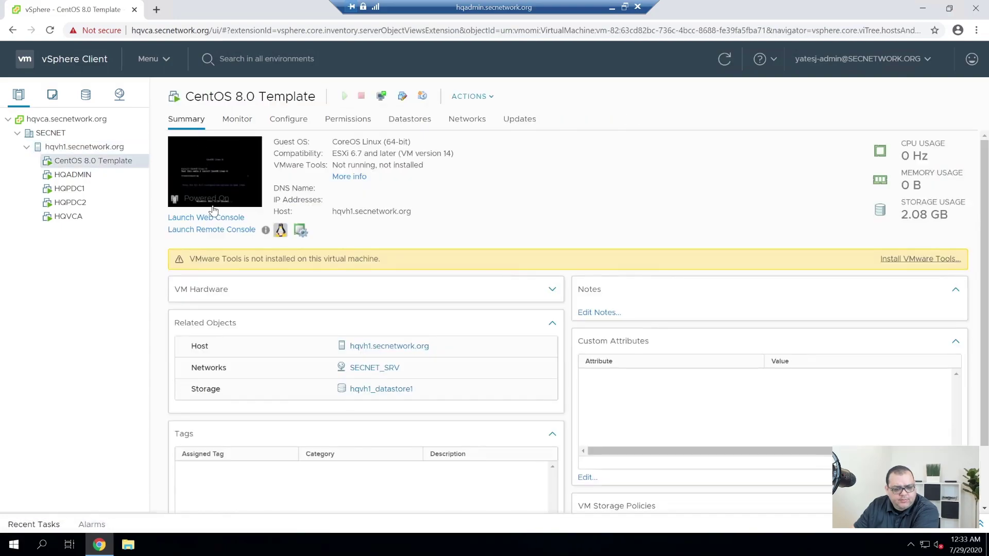
pyautogui.click(232, 186)
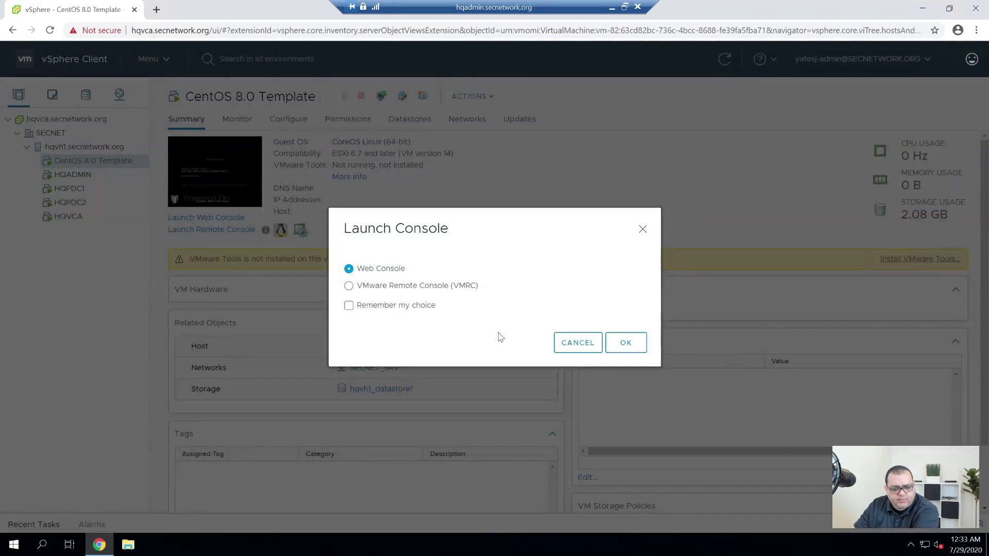
pyautogui.click(616, 351)
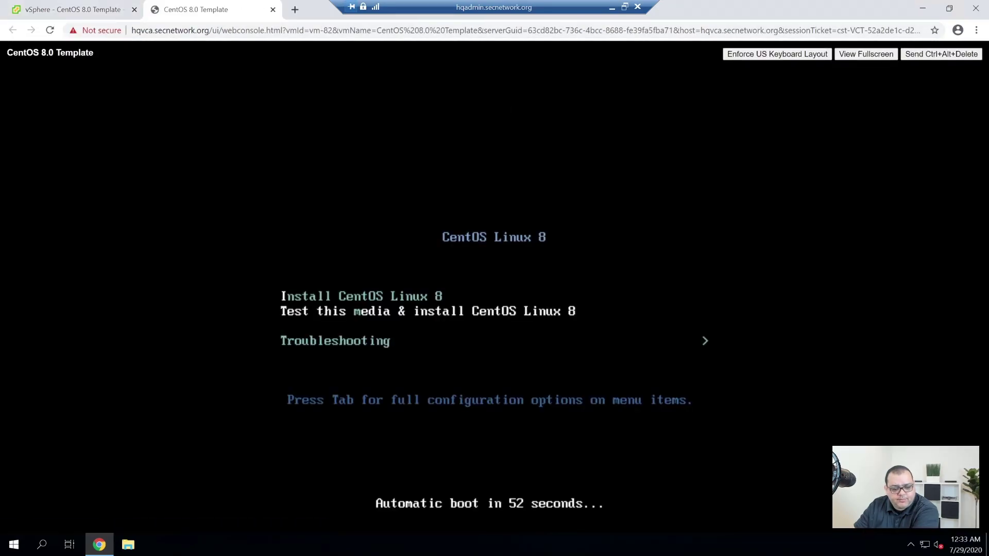
# Boot Install CentOS Linux 8 and continue with English (United States).
pyautogui.press('Up')
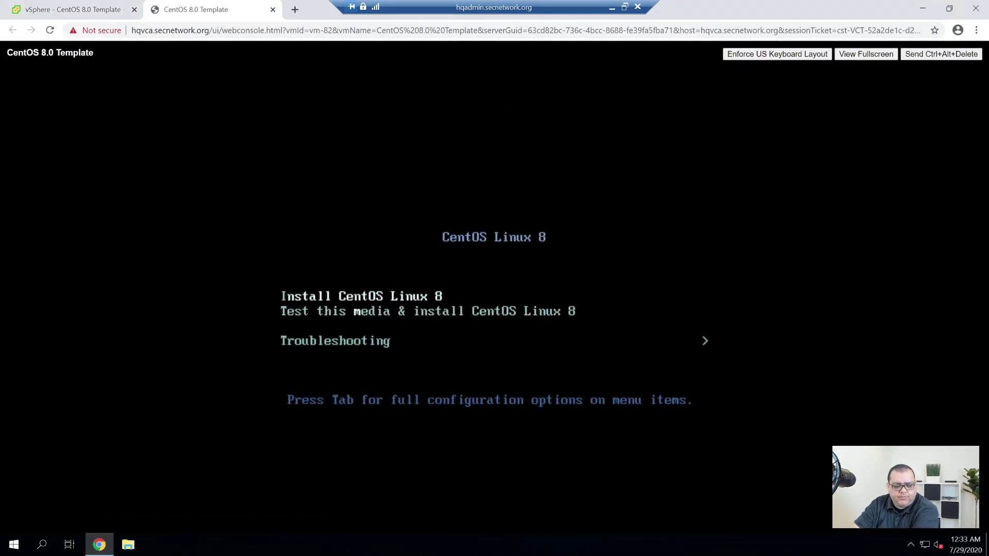
pyautogui.press('Return')
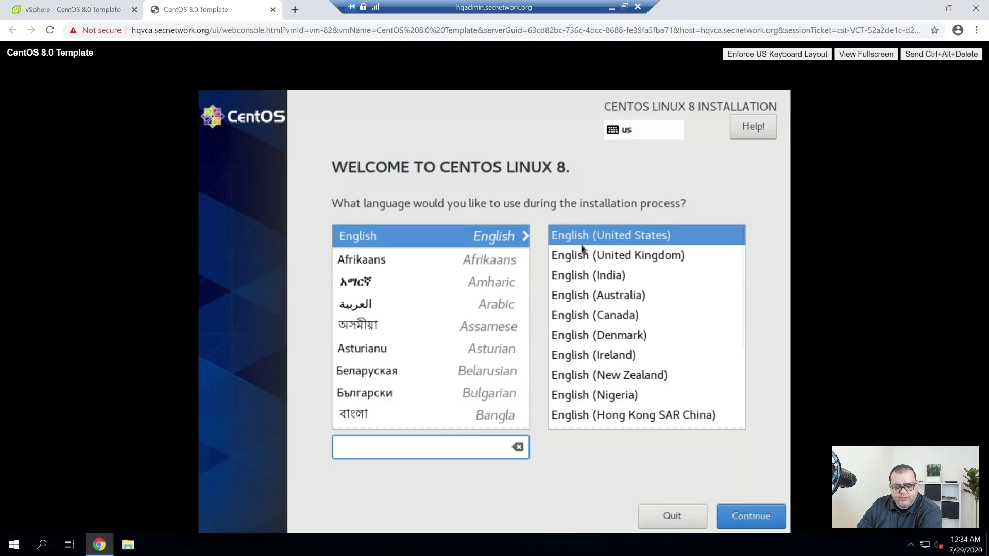
pyautogui.click(753, 517)
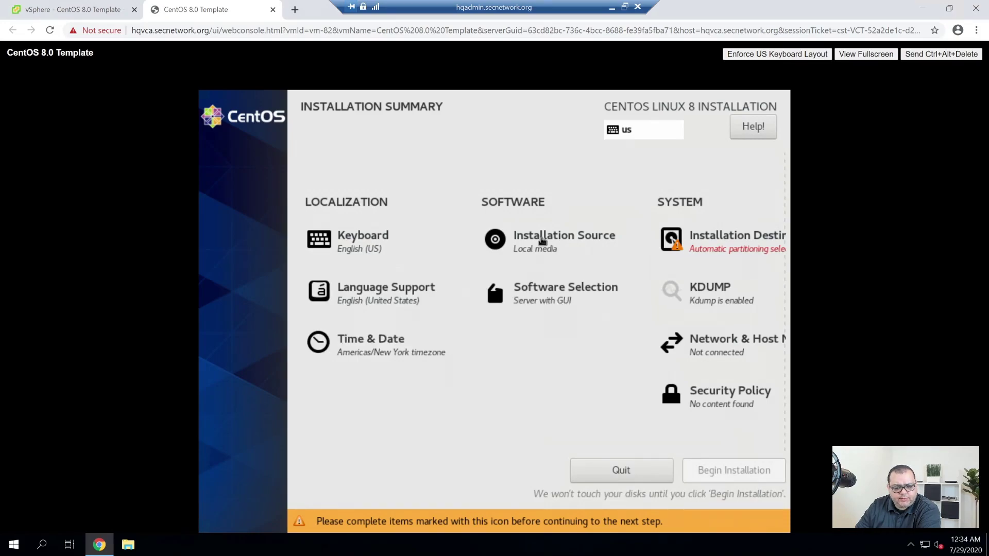
# Choose Minimal Install as the base environment with no add-ons.
pyautogui.click(539, 304)
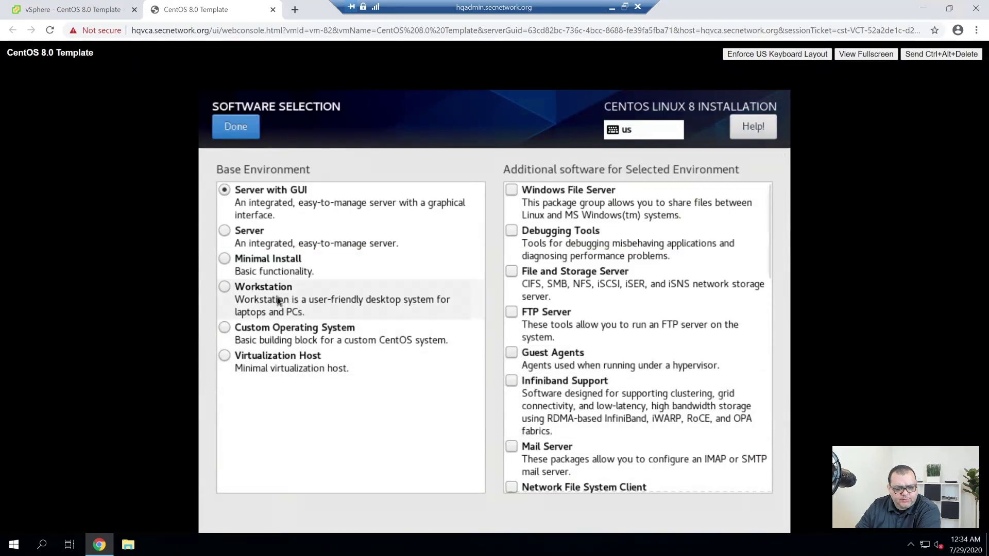
pyautogui.click(226, 260)
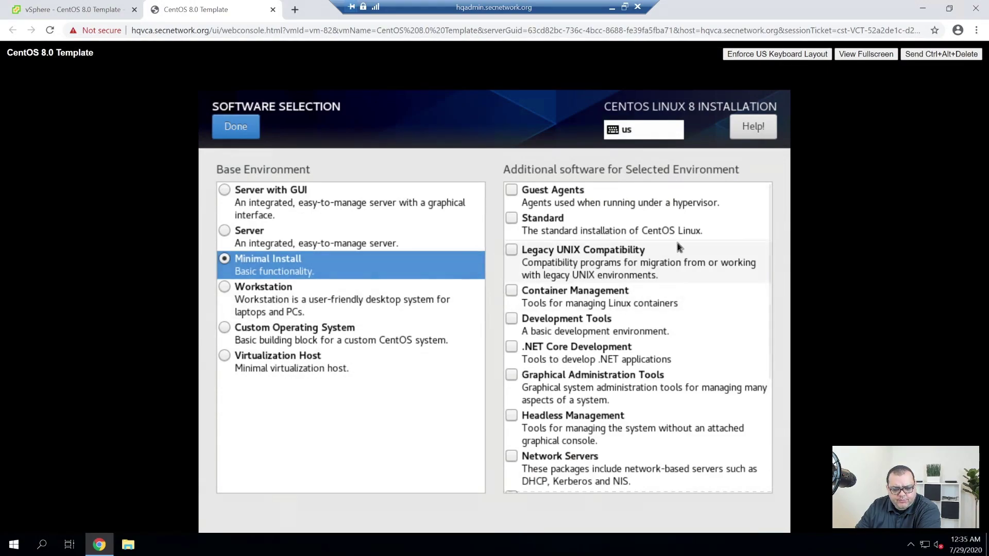
pyautogui.scroll(-5, 678, 244)
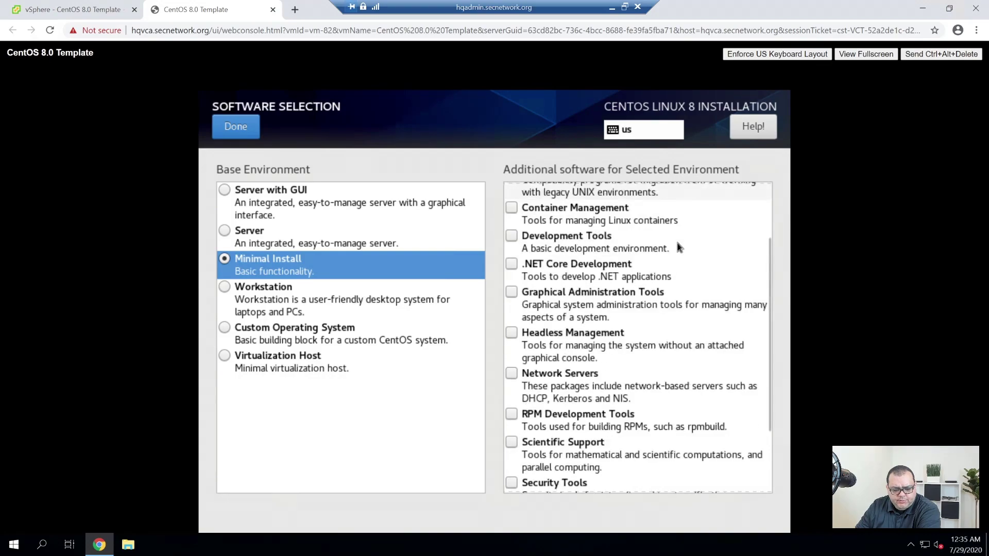
pyautogui.scroll(-2, 677, 247)
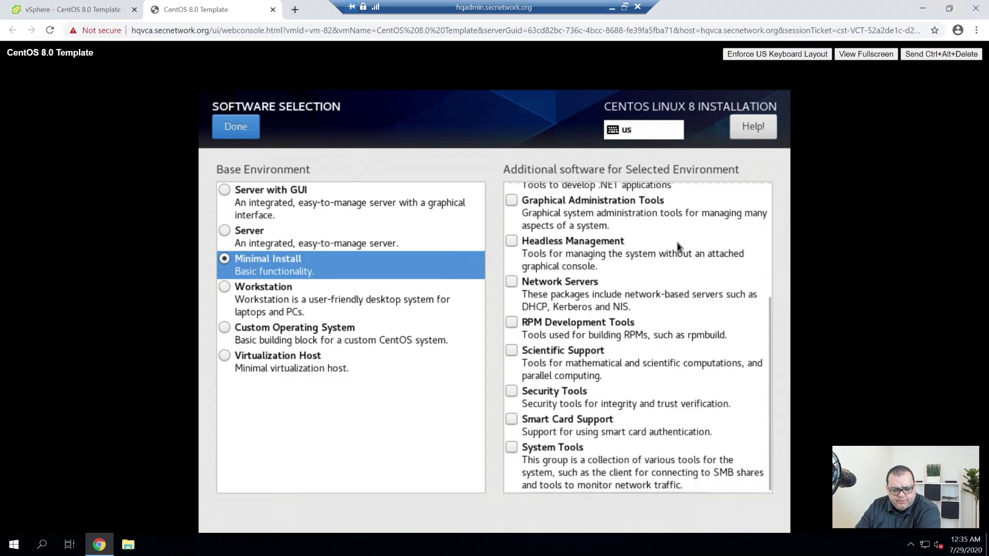
pyautogui.scroll(7, 638, 366)
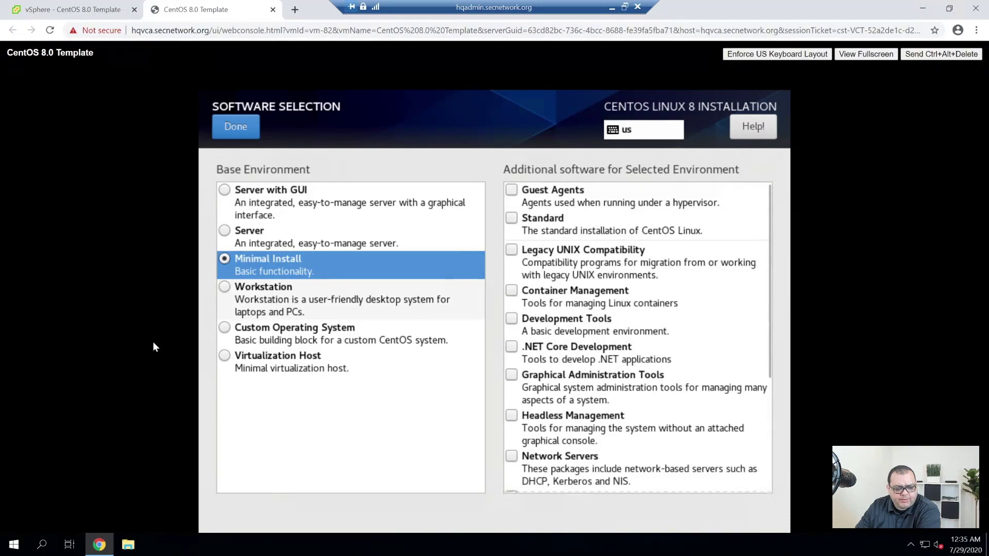
pyautogui.click(241, 129)
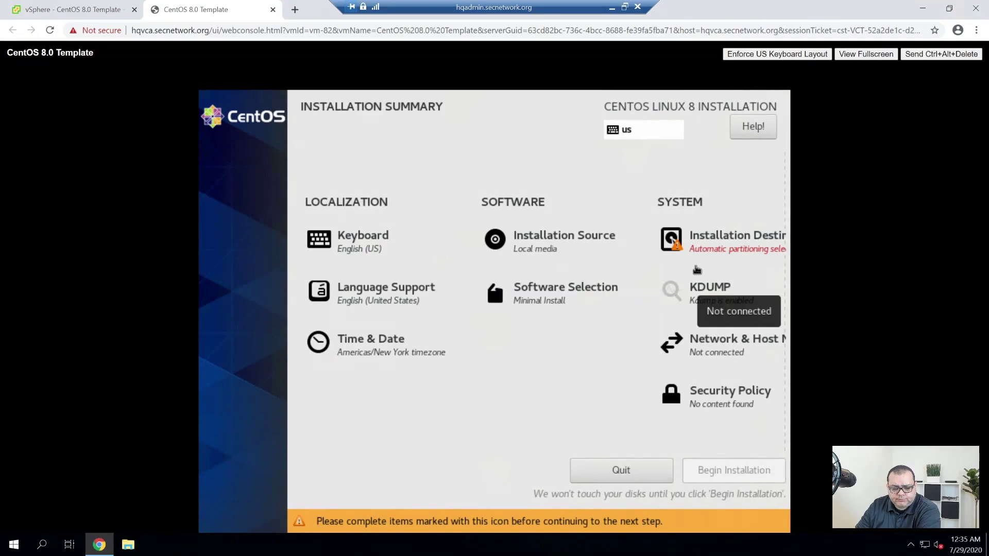
# Pick Custom storage configuration for the 100 GiB VMware disk to reach Manual Partitioning.
pyautogui.click(697, 255)
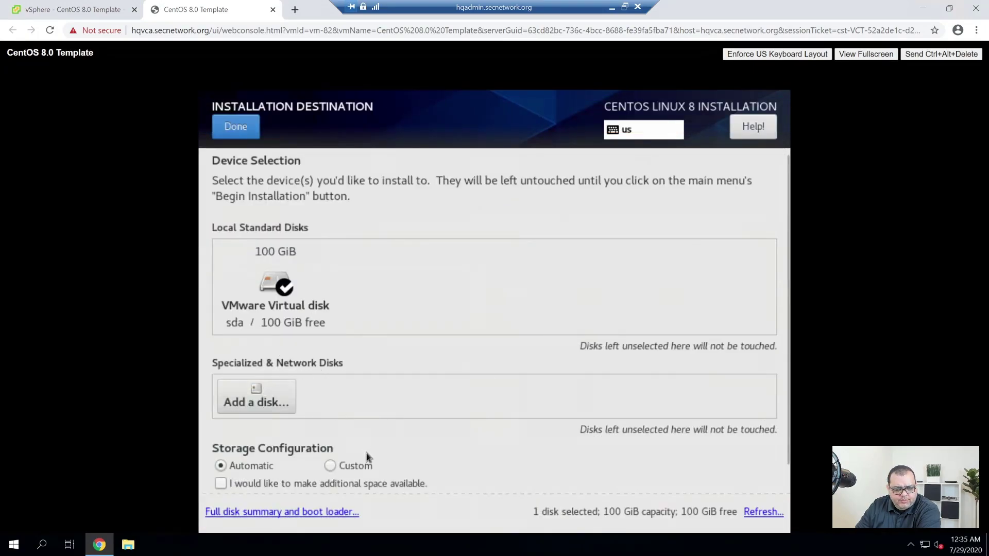
pyautogui.click(337, 470)
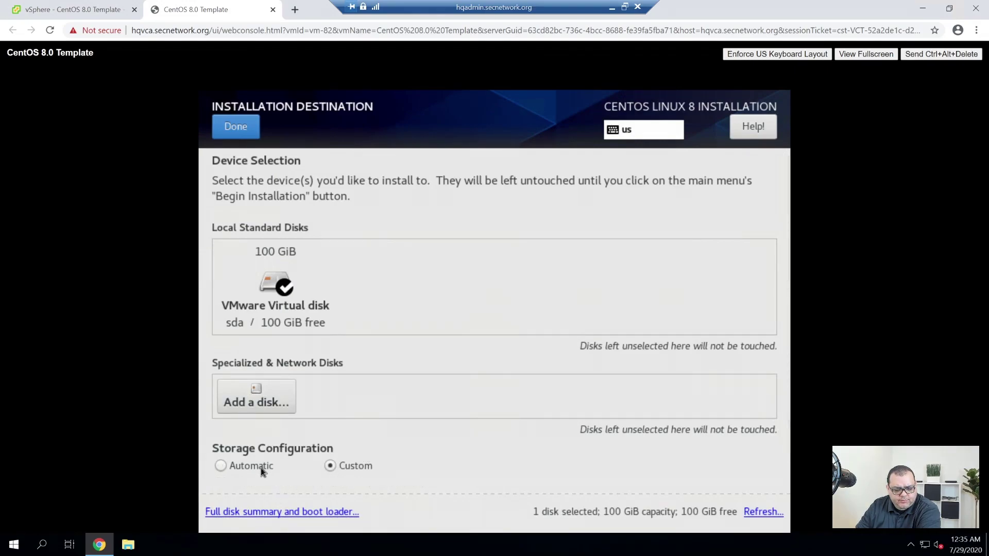
pyautogui.click(242, 131)
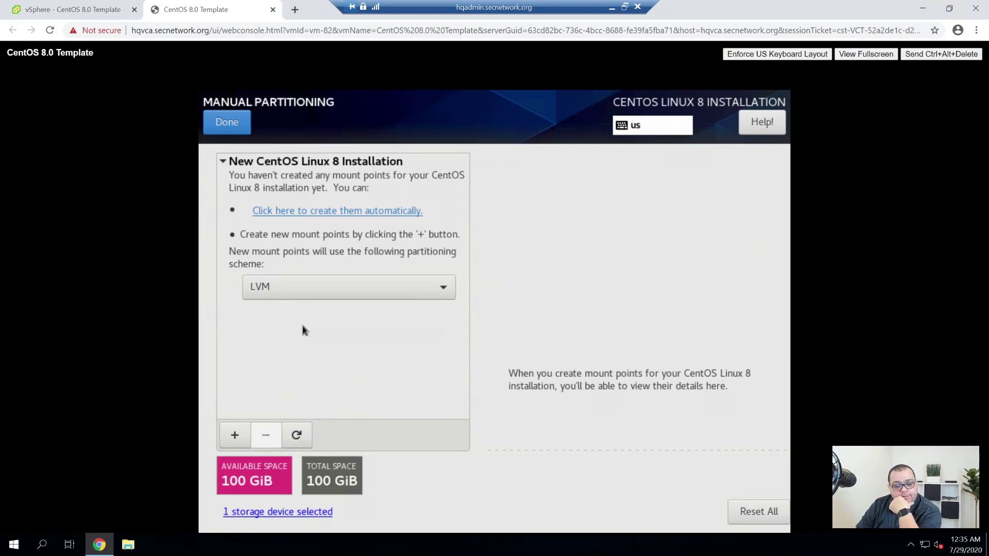
# Switch the partitioning scheme to LVM and add a 1G /boot mount point.
pyautogui.click(313, 287)
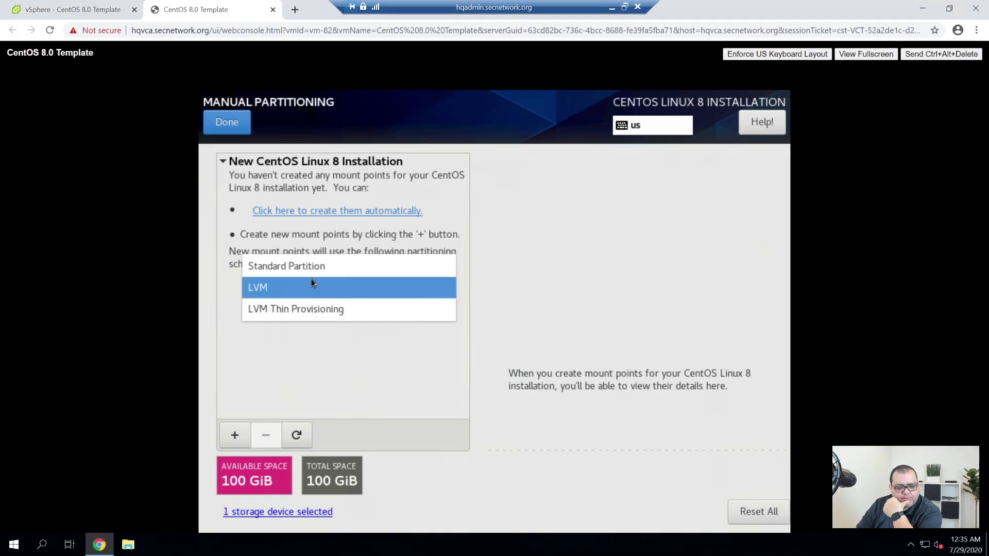
pyautogui.click(307, 284)
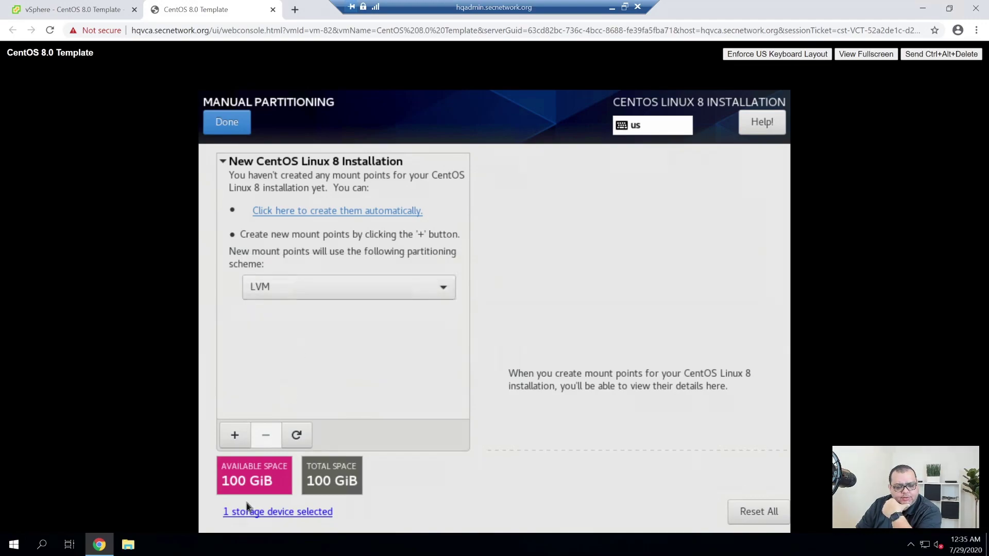
pyautogui.click(234, 436)
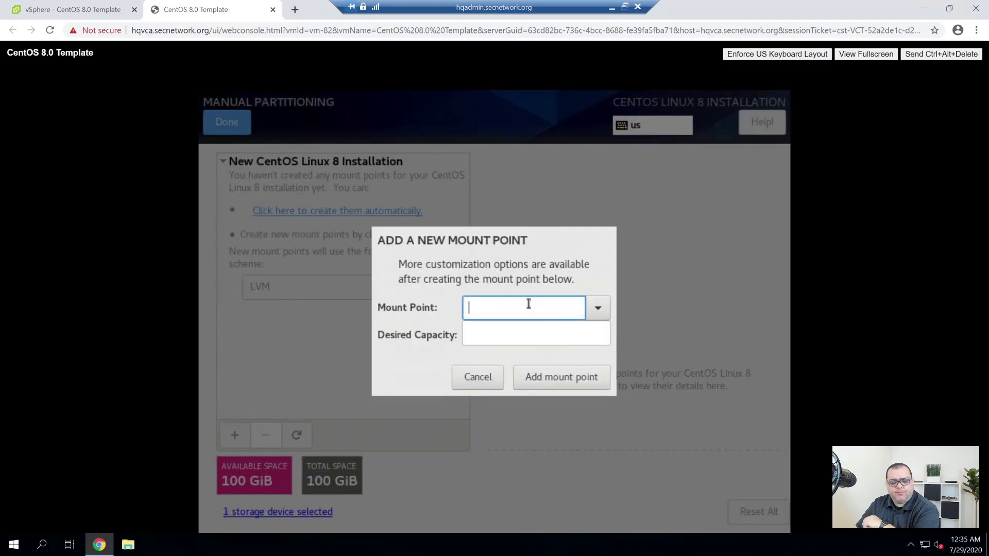
pyautogui.write('/')
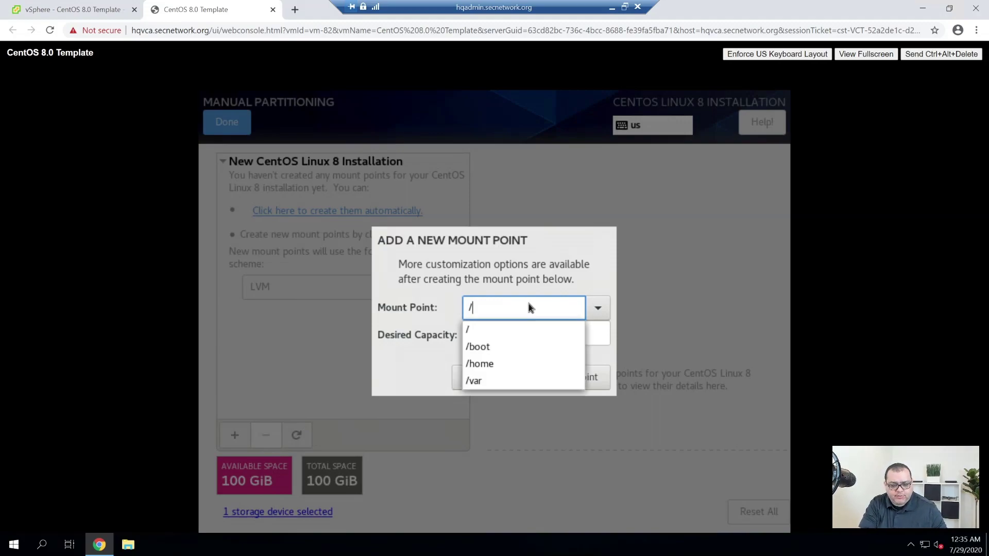
pyautogui.write('boot')
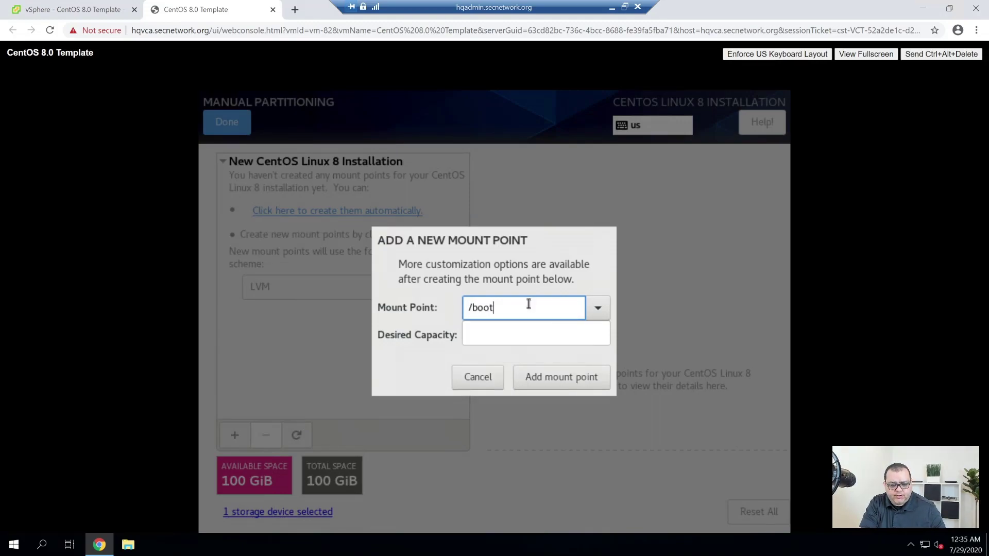
pyautogui.press('Tab')
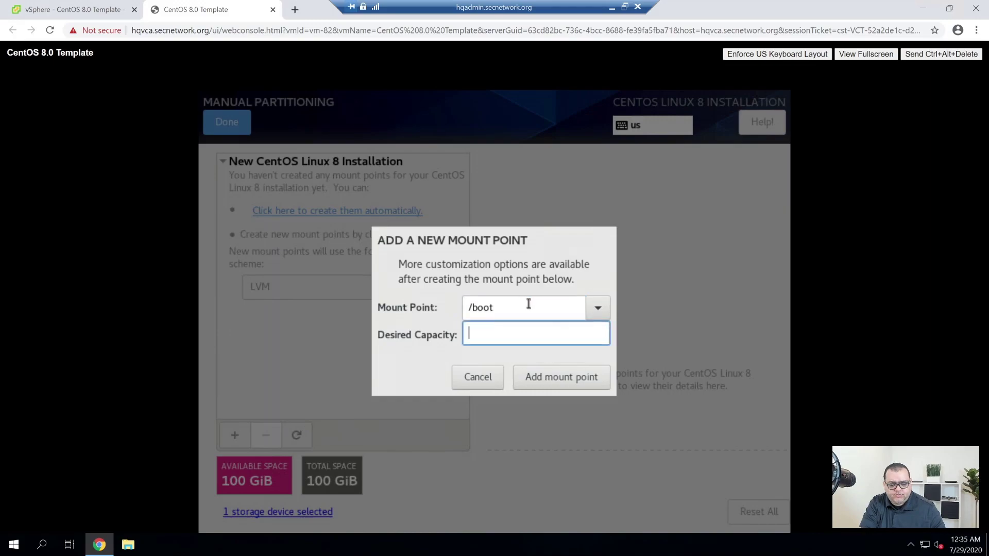
pyautogui.write('1G')
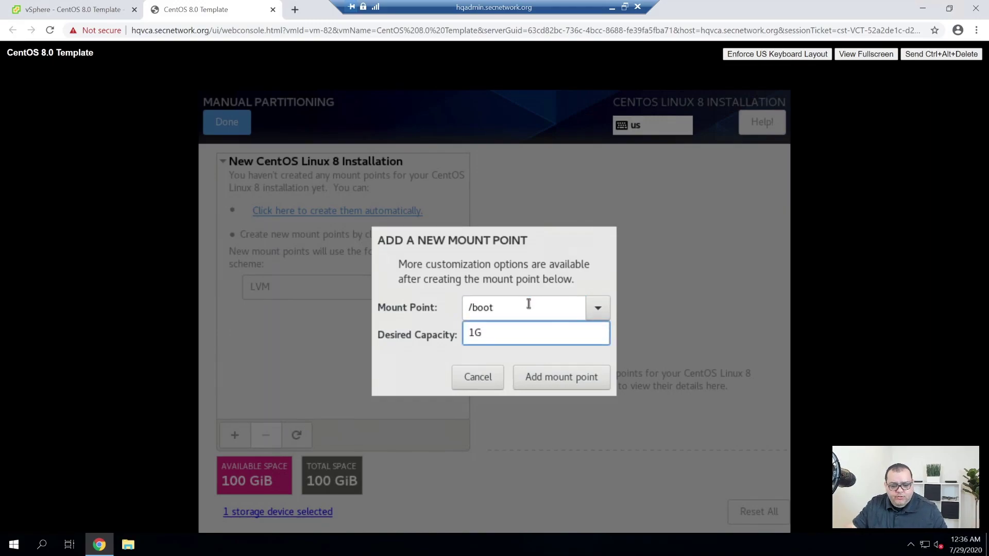
pyautogui.click(559, 383)
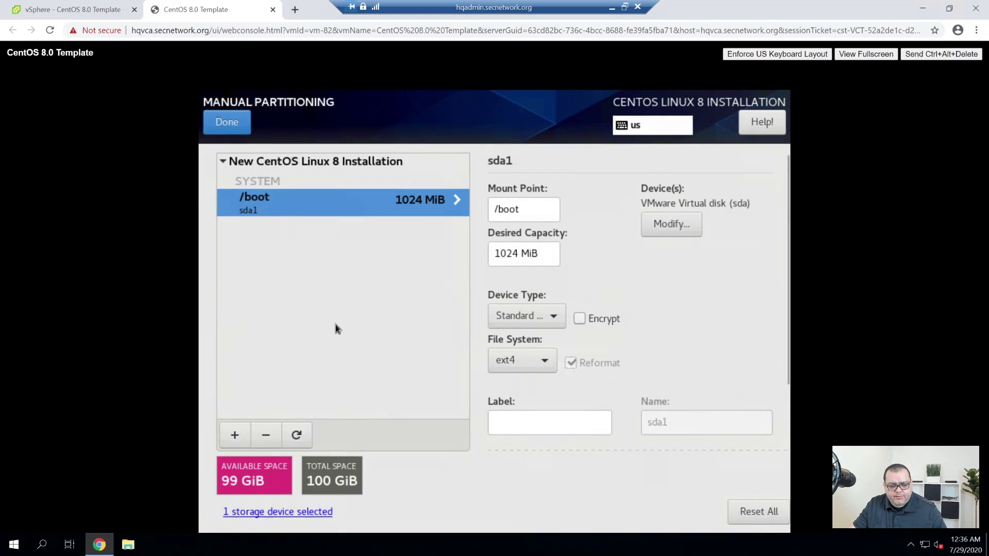
# Add a swap mount point with a 4 GiB capacity.
pyautogui.click(234, 436)
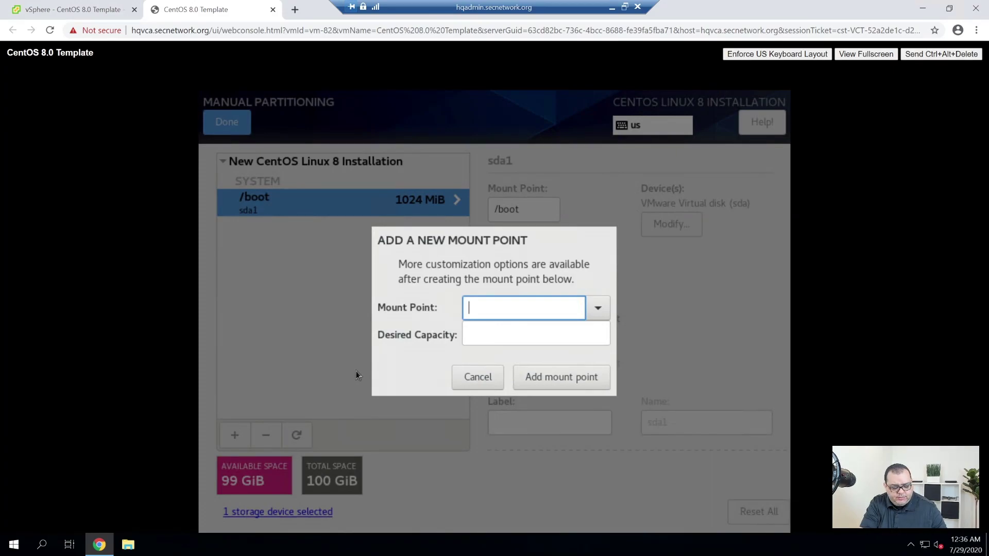
pyautogui.write('4G')
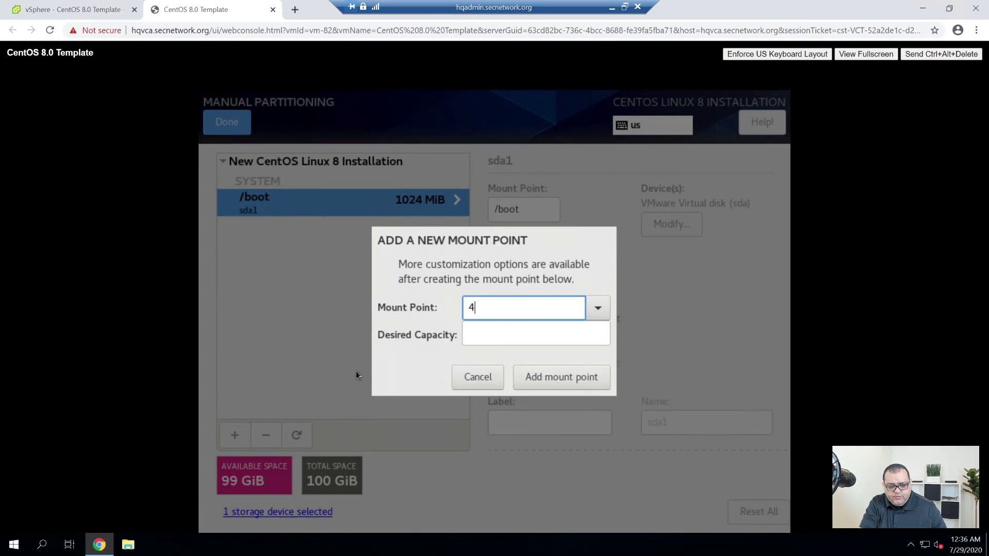
pyautogui.press('BackSpace')
pyautogui.press('BackSpace')
pyautogui.write('sw')
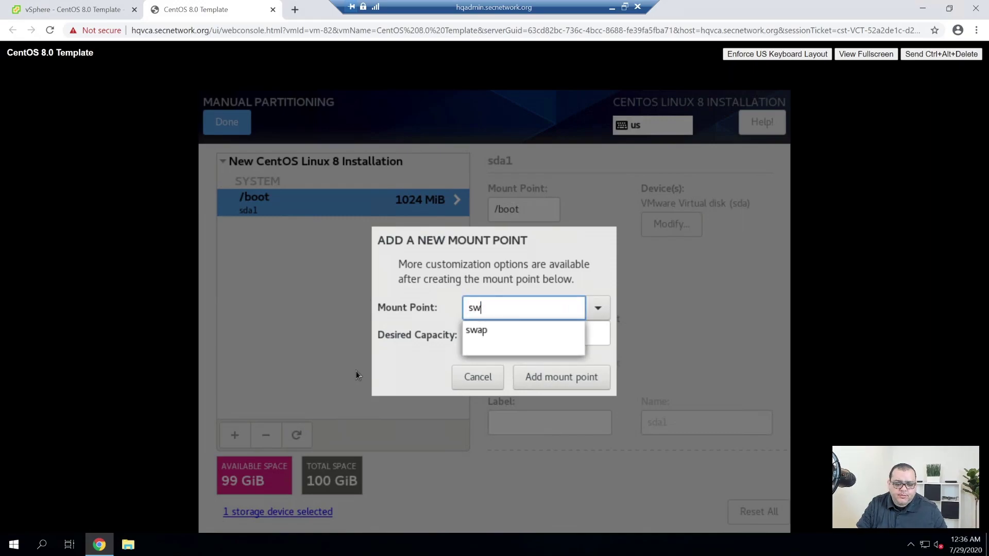
pyautogui.click(471, 337)
pyautogui.click(495, 335)
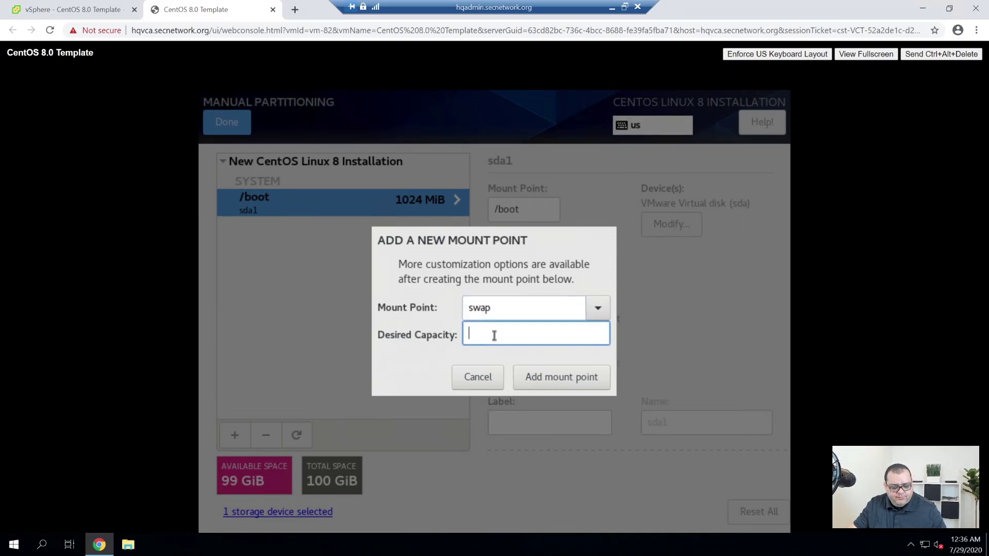
pyautogui.write('4g')
pyautogui.click(576, 383)
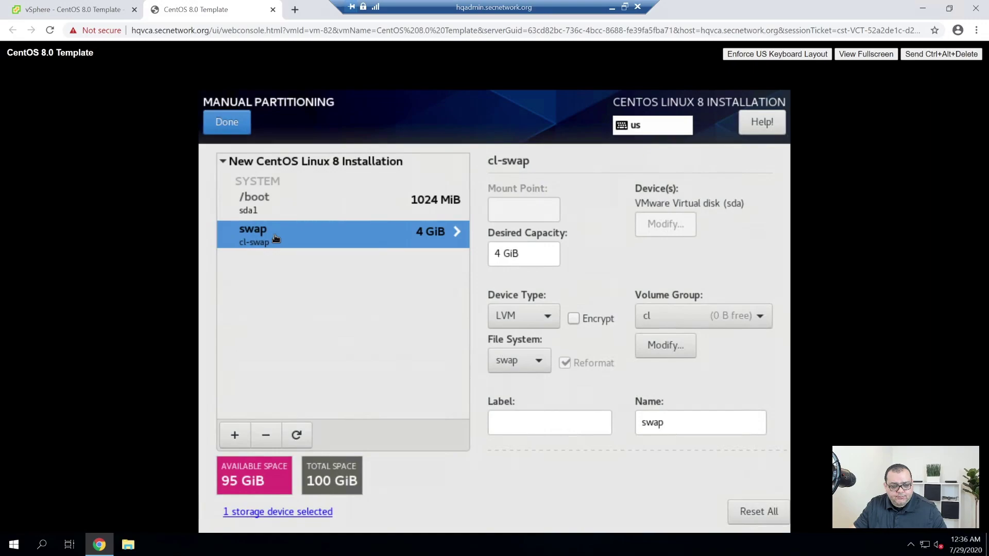
# Add the / mount point with no desired capacity so it fills the remaining 95 GiB.
pyautogui.click(234, 435)
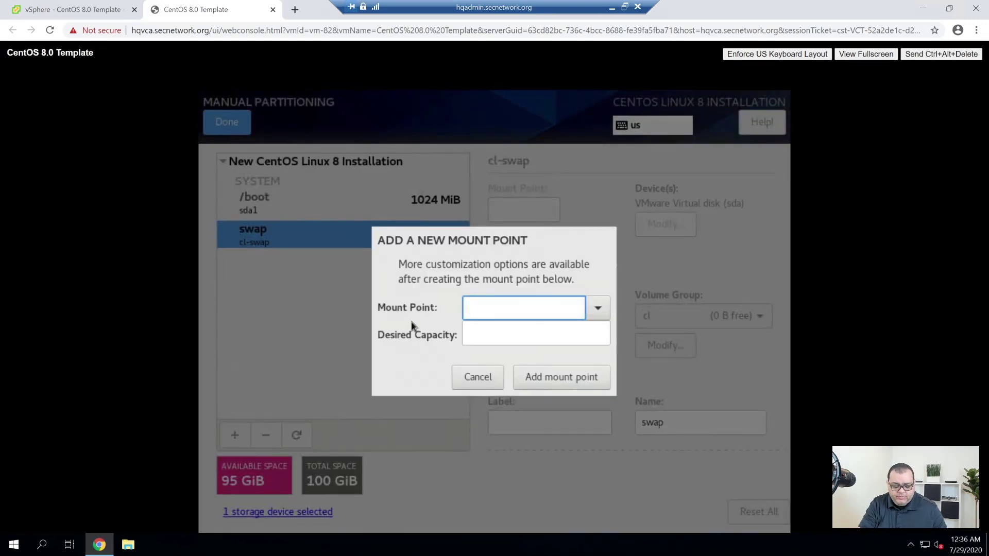
pyautogui.write('/')
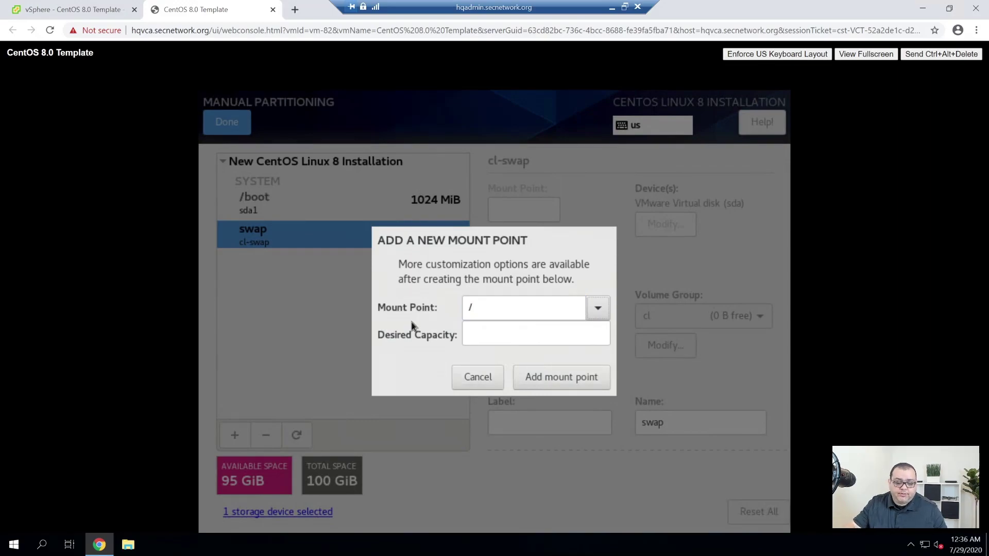
pyautogui.click(542, 334)
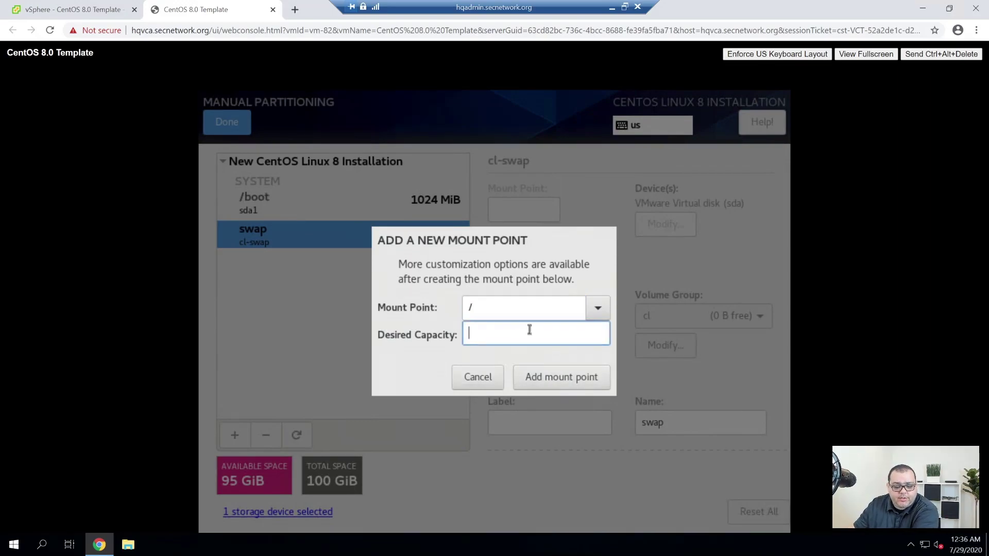
pyautogui.click(574, 379)
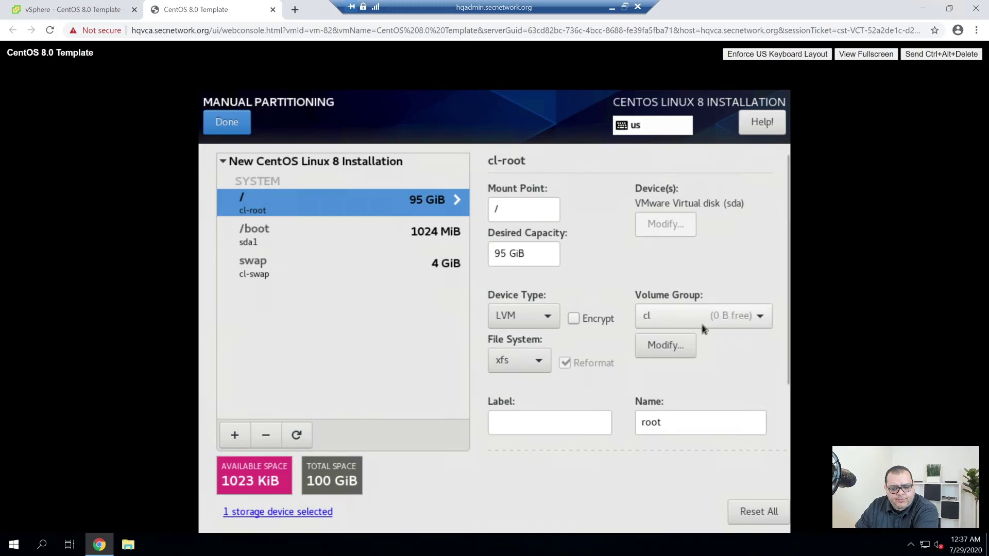
# Rename the cl volume group to secnet and save it.
pyautogui.click(719, 315)
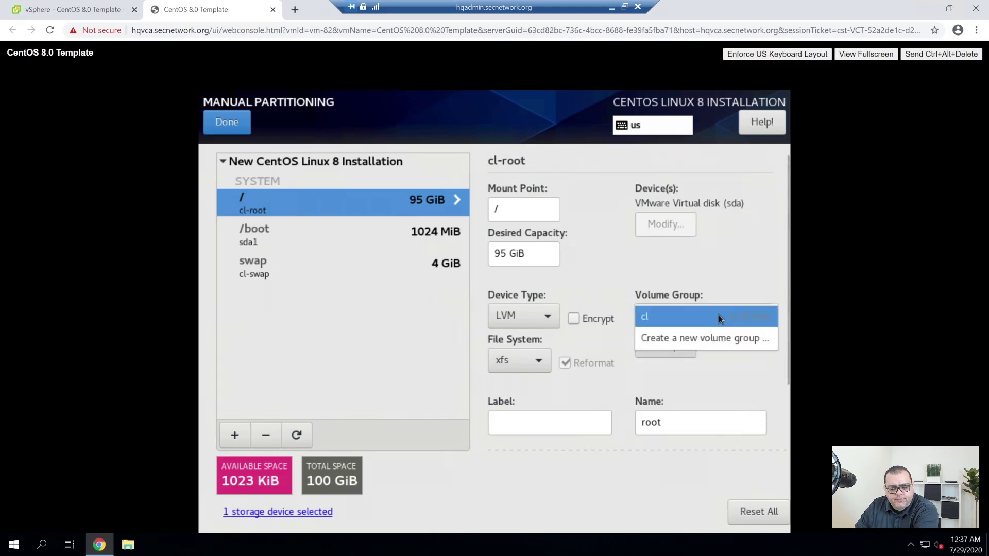
pyautogui.click(718, 315)
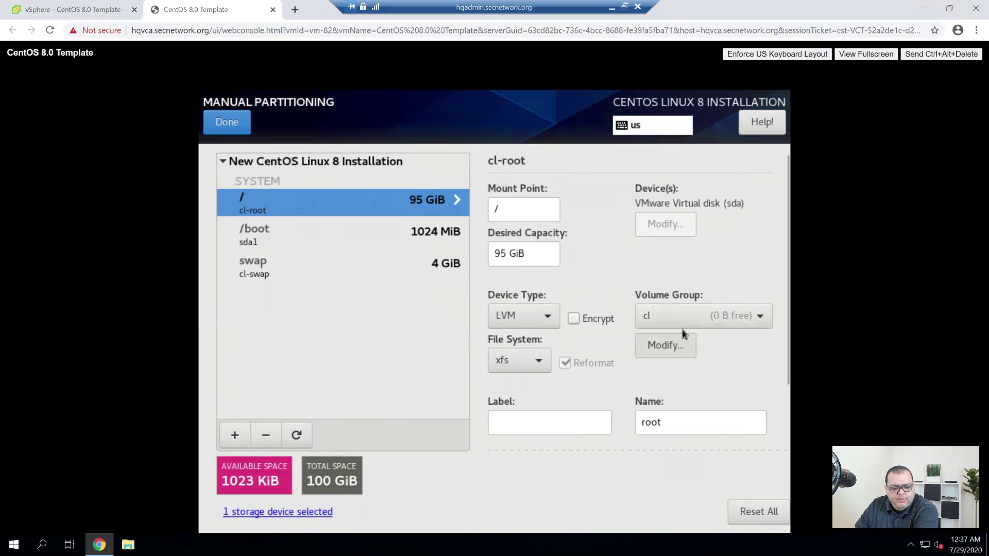
pyautogui.click(670, 336)
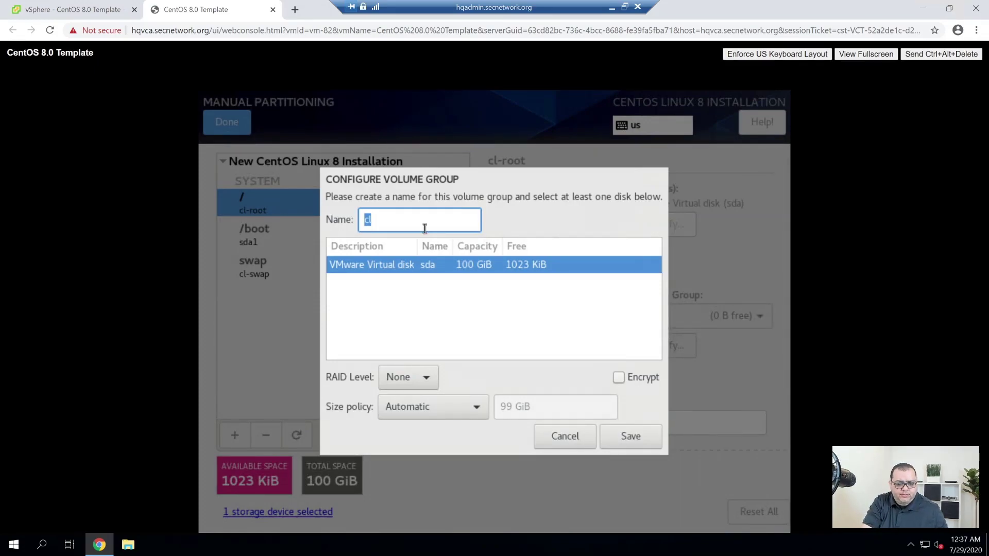
pyautogui.write('secnet')
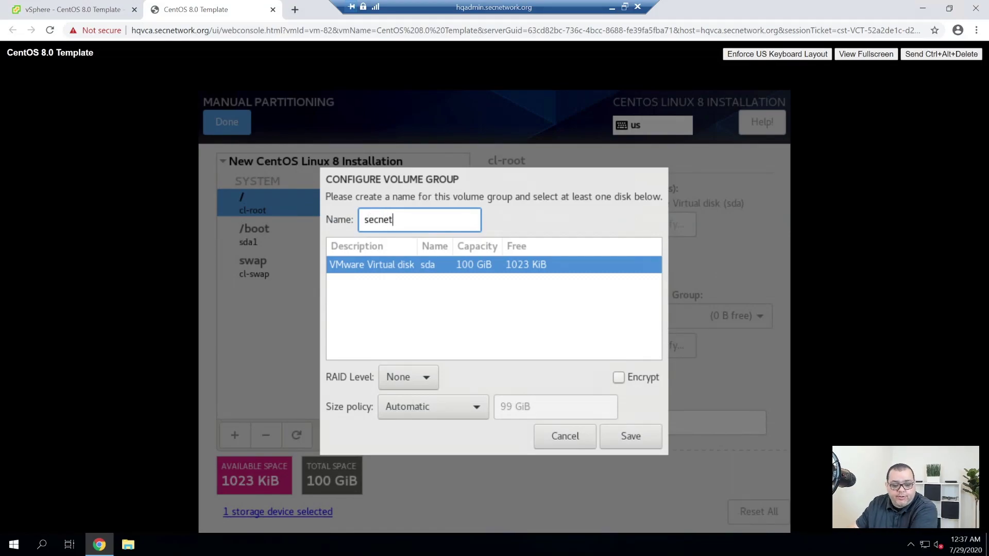
pyautogui.click(636, 437)
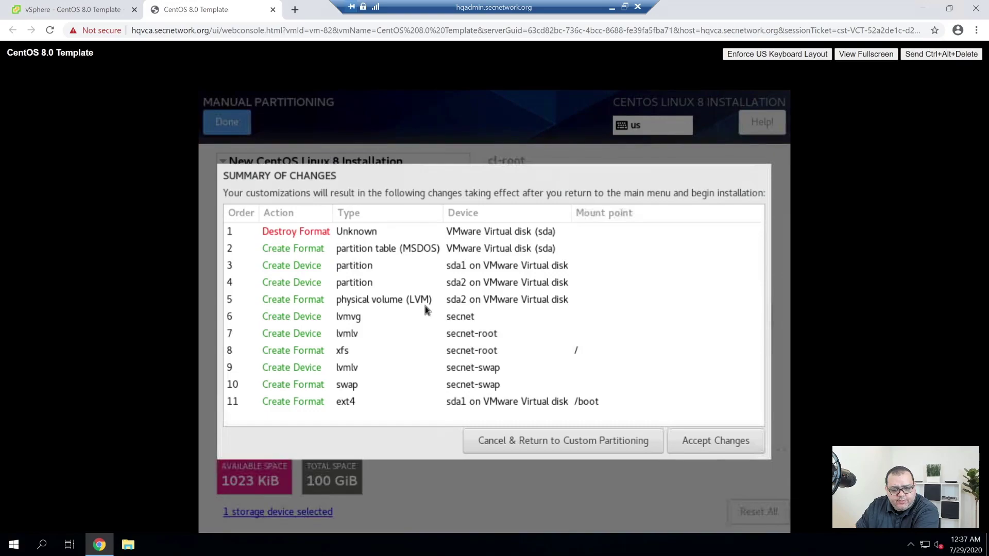
# Accept the partitioning changes and go to the Network & Host Name page.
pyautogui.click(722, 449)
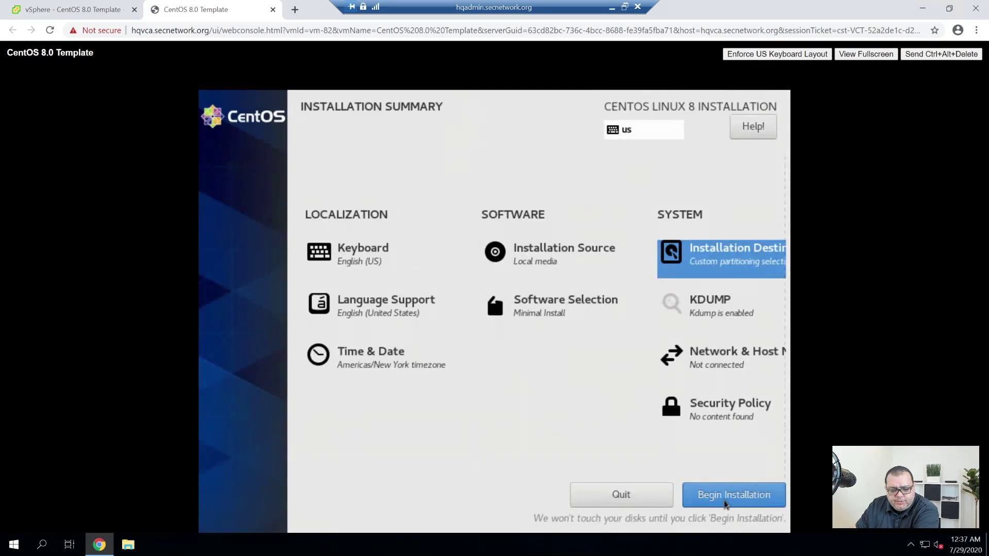
pyautogui.click(721, 364)
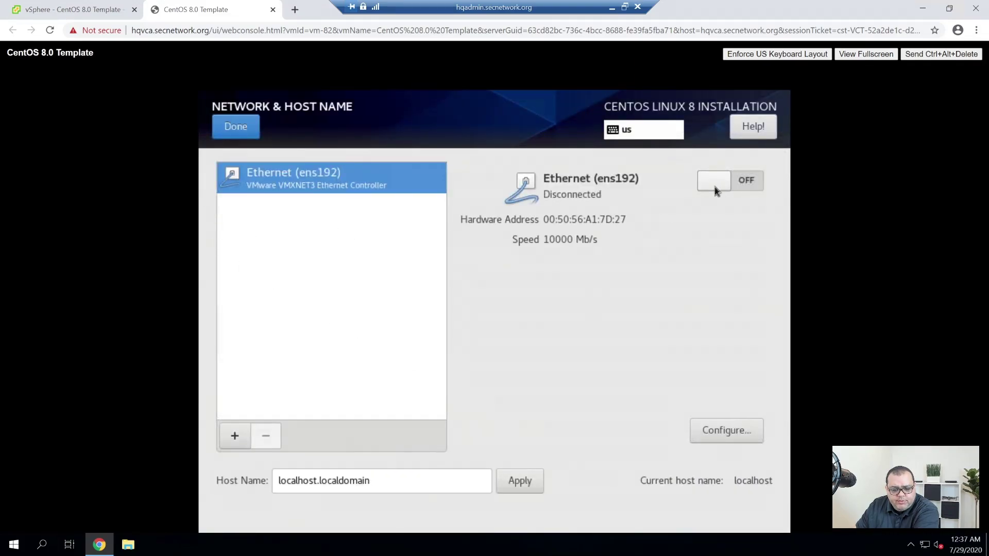
# Apply host name linux-tmp.secnetwork.org, switch ens192 on, then begin the installation.
pyautogui.moveTo(440, 480); pyautogui.dragTo(242, 481)
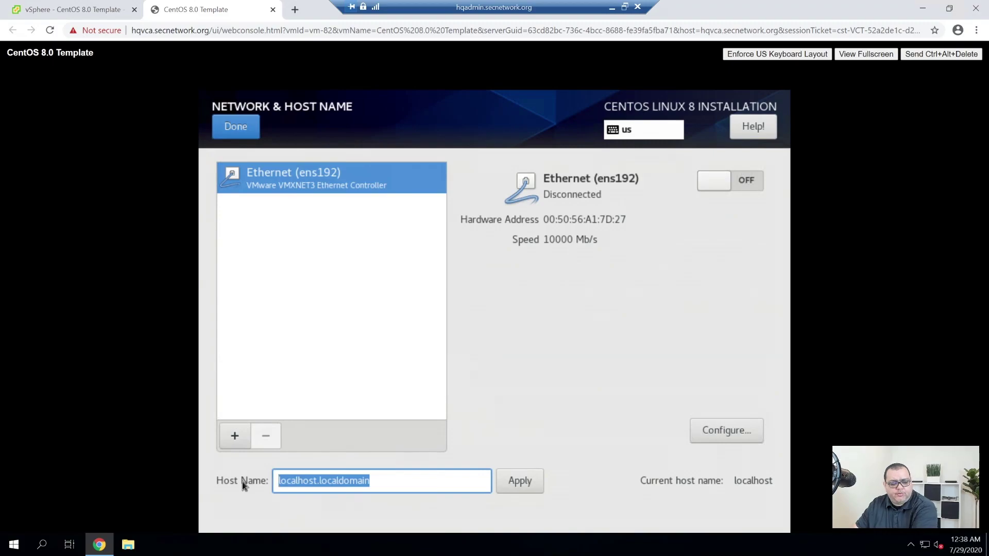
pyautogui.write('lin')
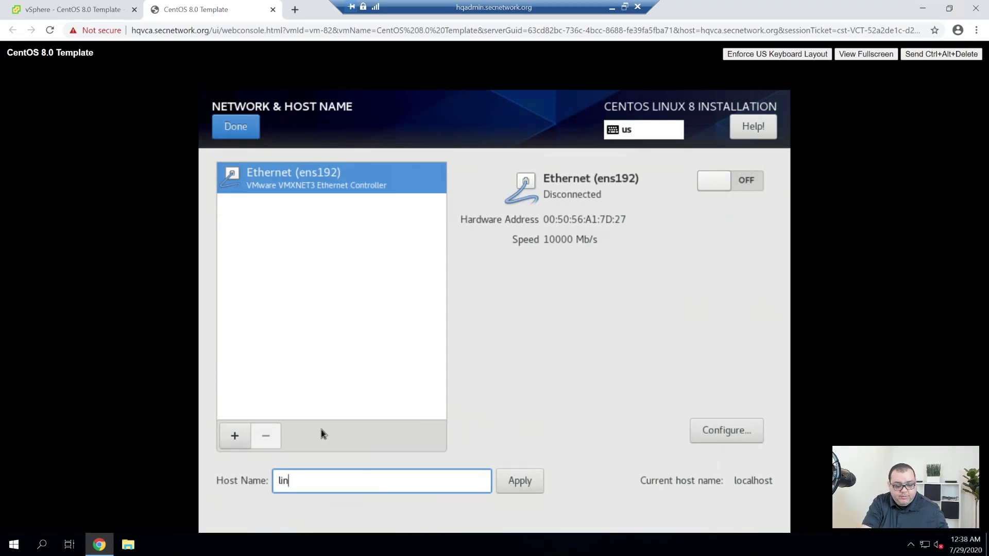
pyautogui.write('ux-tmp.secnetwork.org')
pyautogui.click(526, 488)
pyautogui.click(725, 179)
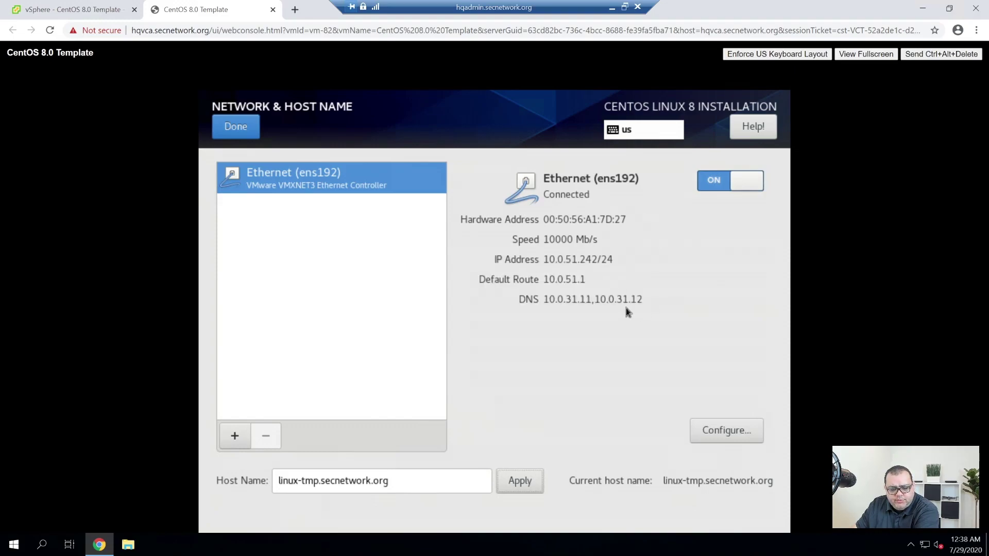
pyautogui.click(247, 135)
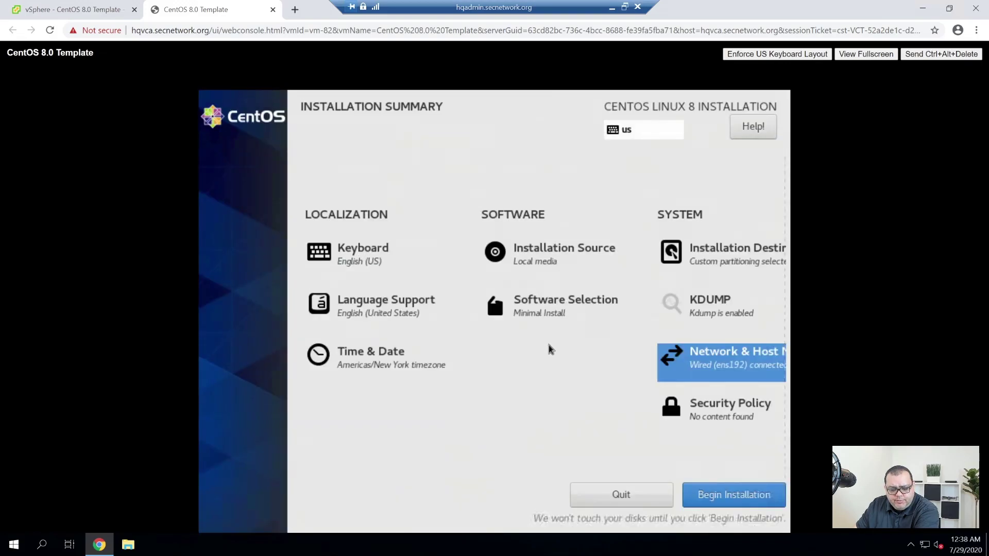
pyautogui.click(736, 499)
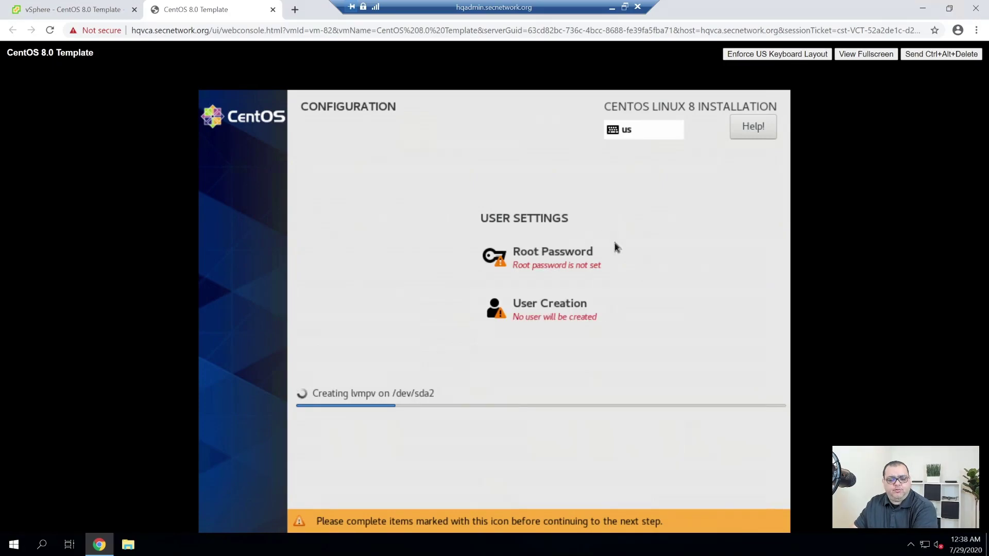
# Enter and confirm a root password on the Root Password page.
pyautogui.click(568, 253)
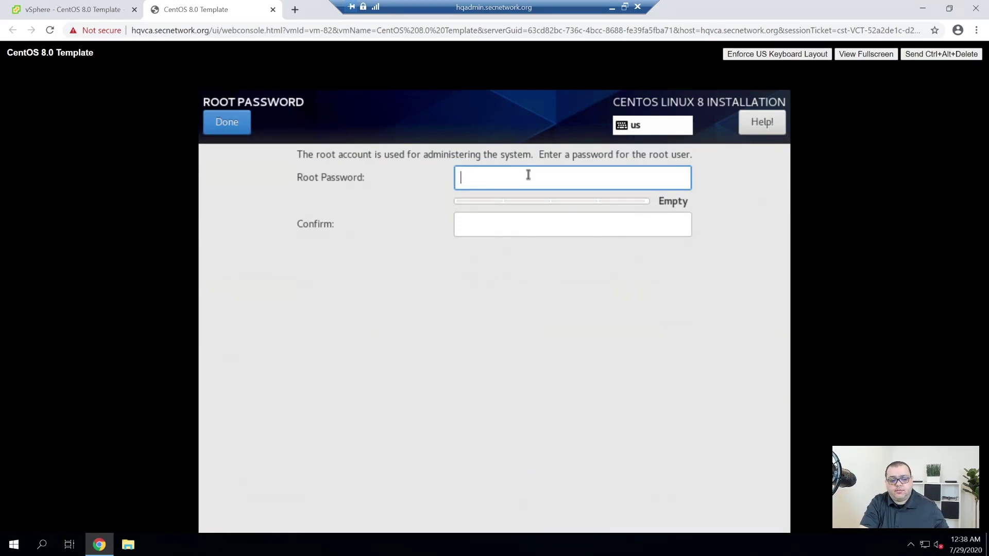
pyautogui.write('***')
pyautogui.press('BackSpace')
pyautogui.press('BackSpace')
pyautogui.write('*********')
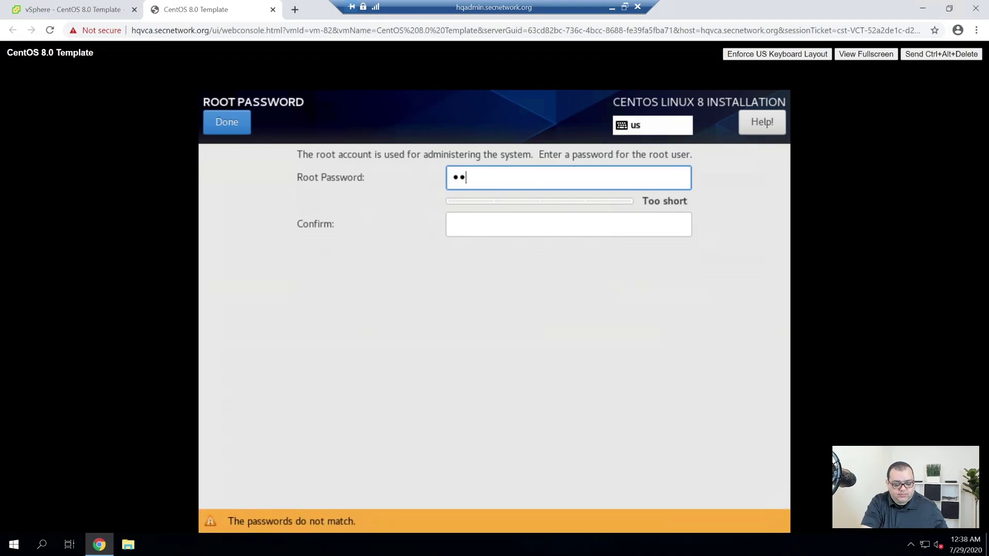
pyautogui.write('*')
pyautogui.press('Tab')
pyautogui.write('**********')
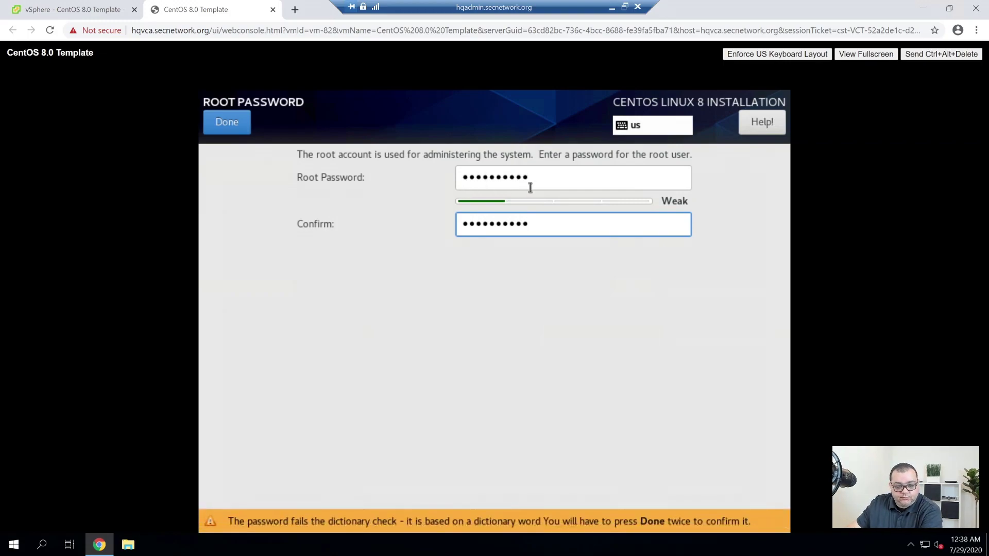
# Clear both root password fields and enter and confirm a new root password.
pyautogui.click(549, 183)
pyautogui.hotkey('ctrl', 'a')
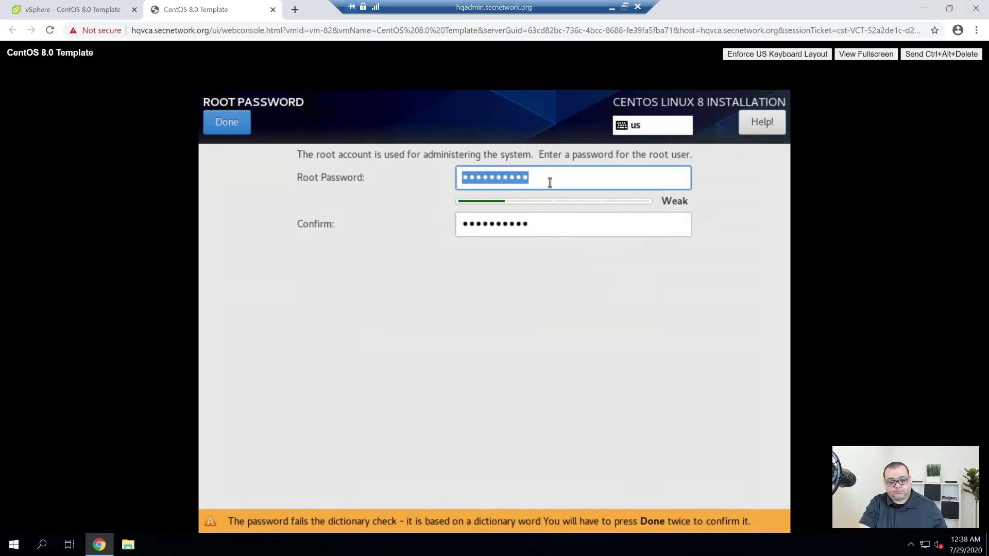
pyautogui.press('BackSpace')
pyautogui.press('Tab')
pyautogui.press('BackSpace')
pyautogui.click(550, 182)
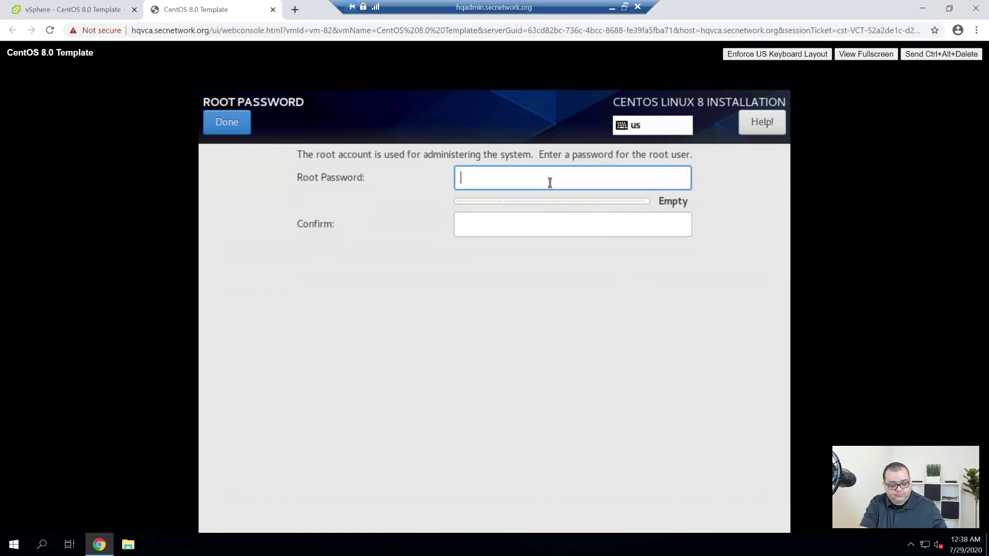
pyautogui.write('•••••••')
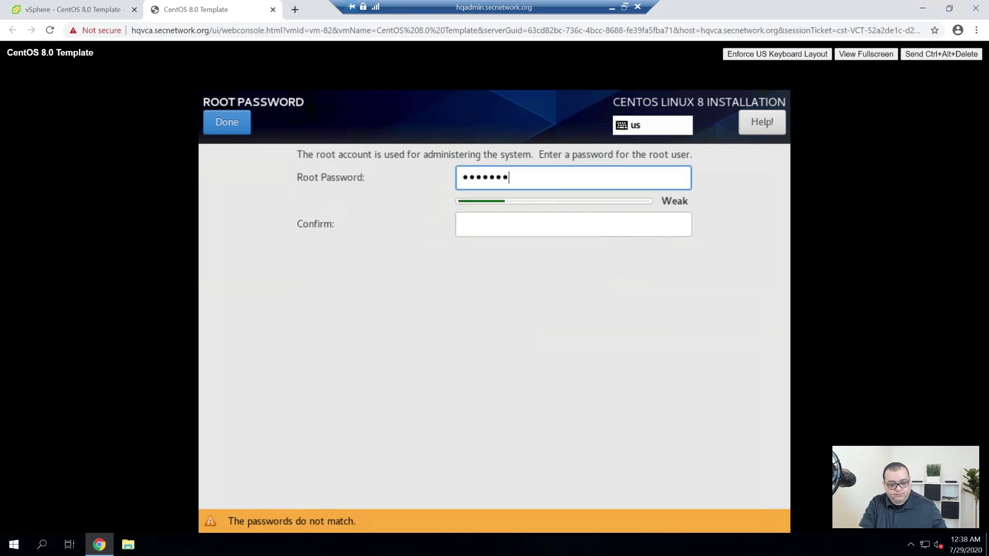
pyautogui.write('•••••••')
pyautogui.press('Tab')
pyautogui.write('•••••••••••••••')
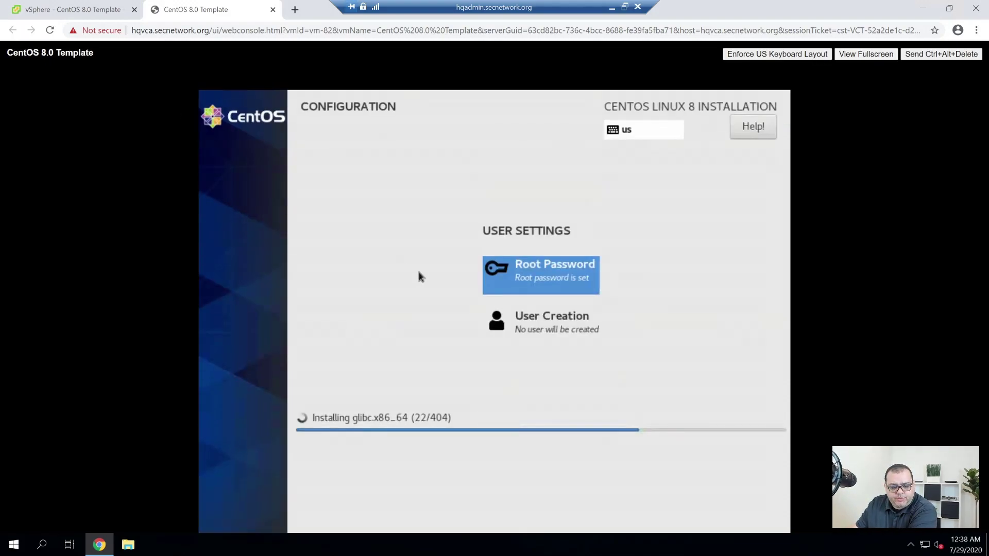
# Create the user Local Admin as an administrator with a confirmed password.
pyautogui.click(551, 330)
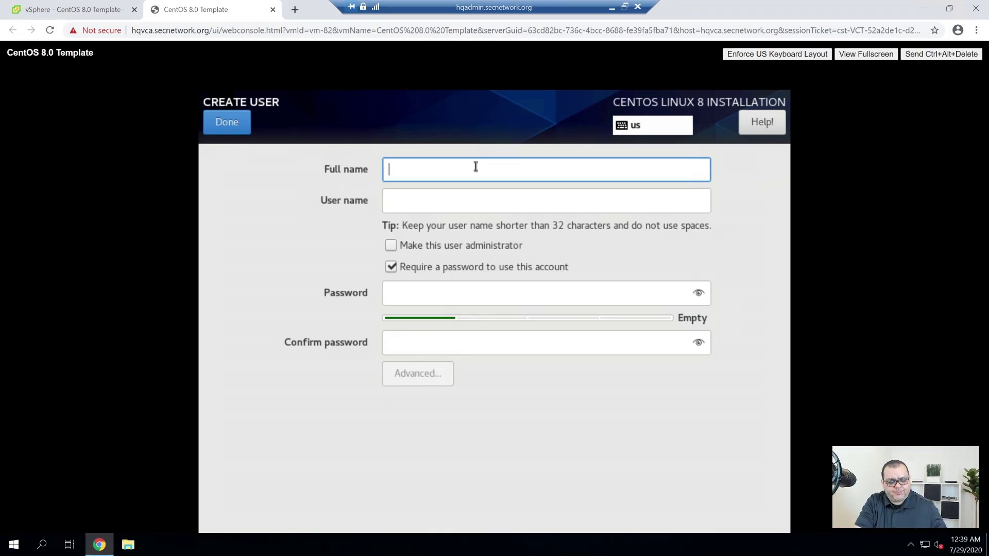
pyautogui.write('Local Admin')
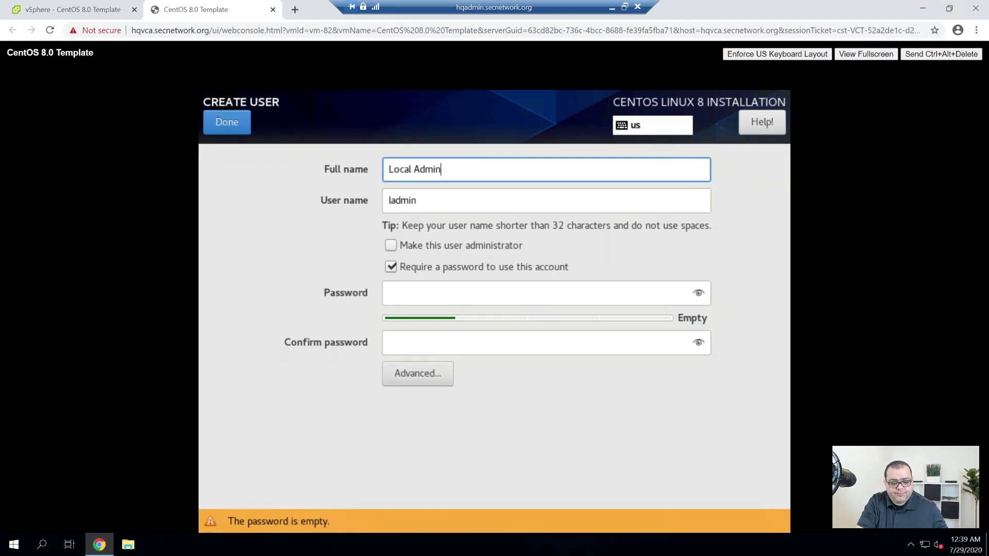
pyautogui.press('Tab')
pyautogui.press('Tab')
pyautogui.press('Tab')
pyautogui.hotkey('shift', 'Tab')
pyautogui.press('space')
pyautogui.press('Tab')
pyautogui.press('Tab')
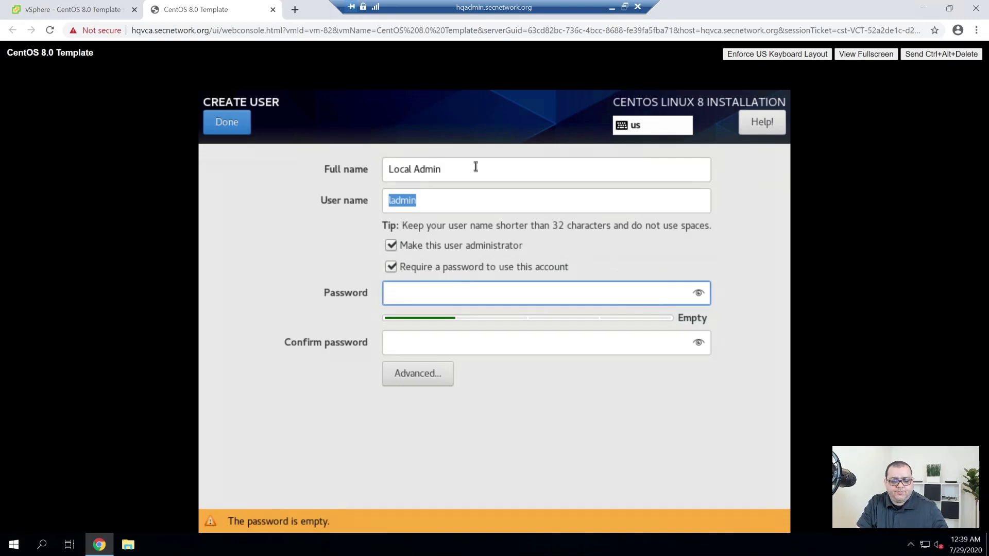
pyautogui.write('•••••••••')
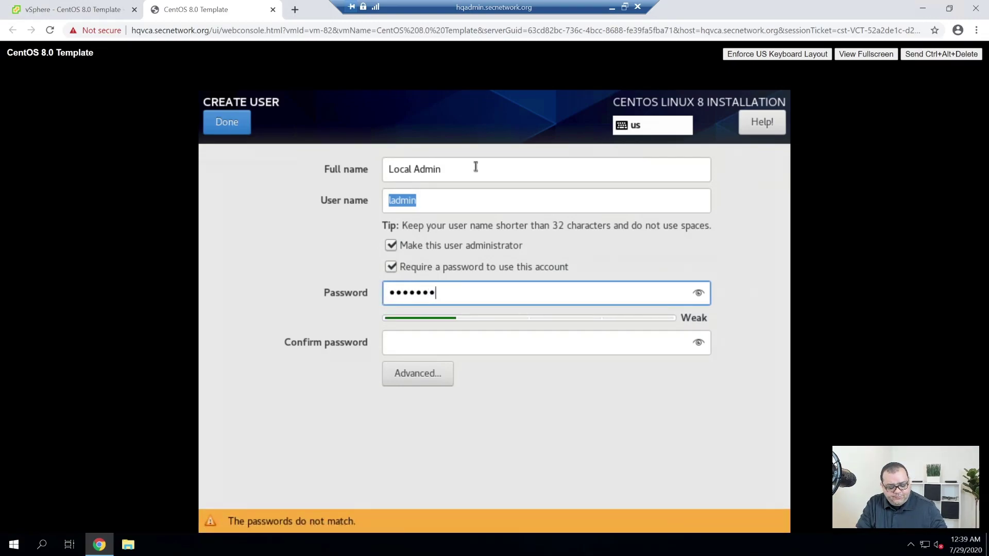
pyautogui.write('•••••')
pyautogui.press('Tab')
pyautogui.write('••••••••••••••••')
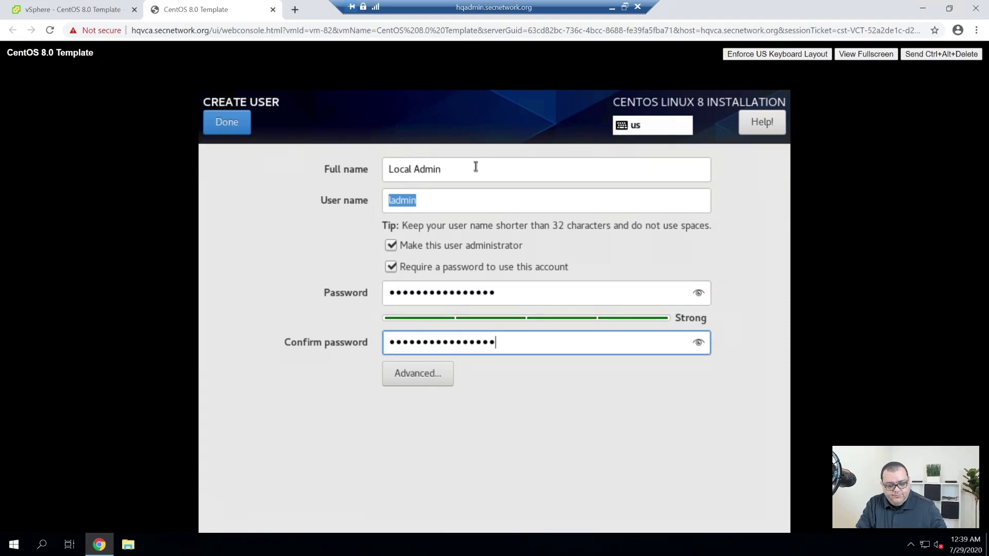
pyautogui.click(225, 121)
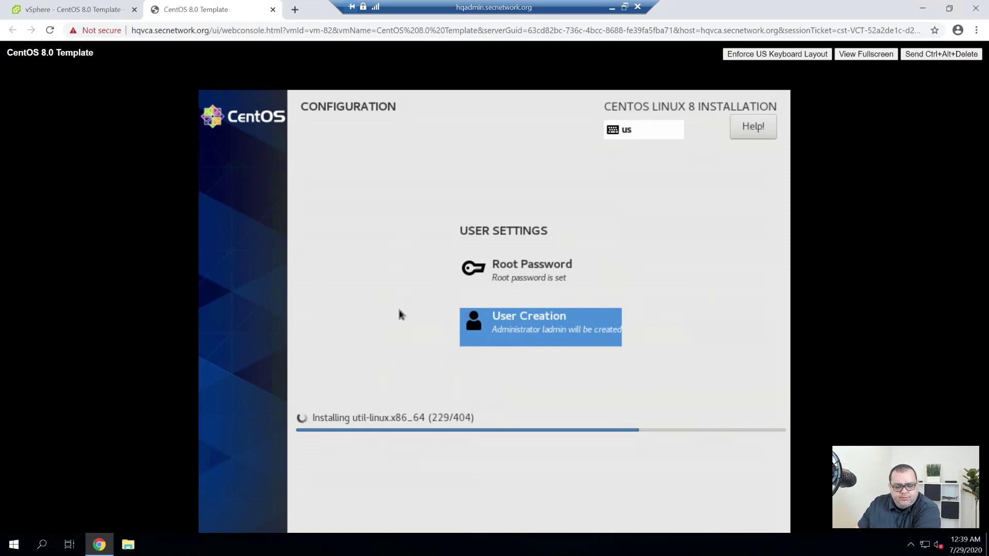
pyautogui.click(295, 10)
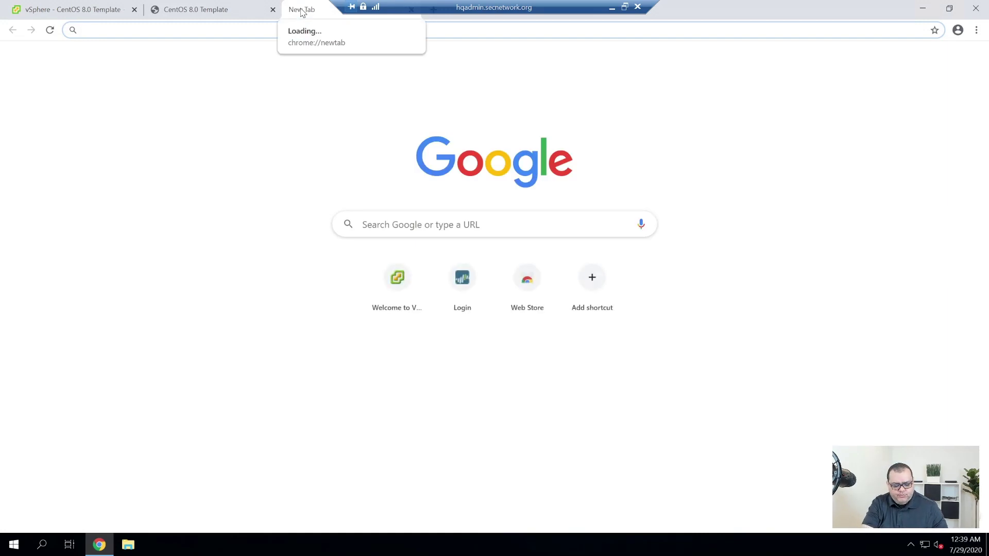
pyautogui.write('https://hqvca.secnetwork.org')
pyautogui.press('Return')
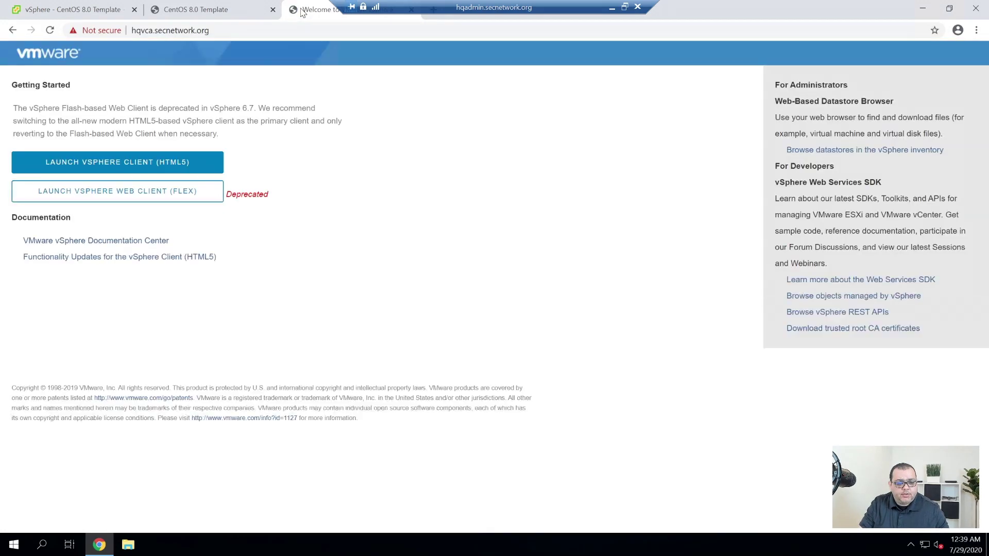
pyautogui.hotkey('ctrl', 'l')
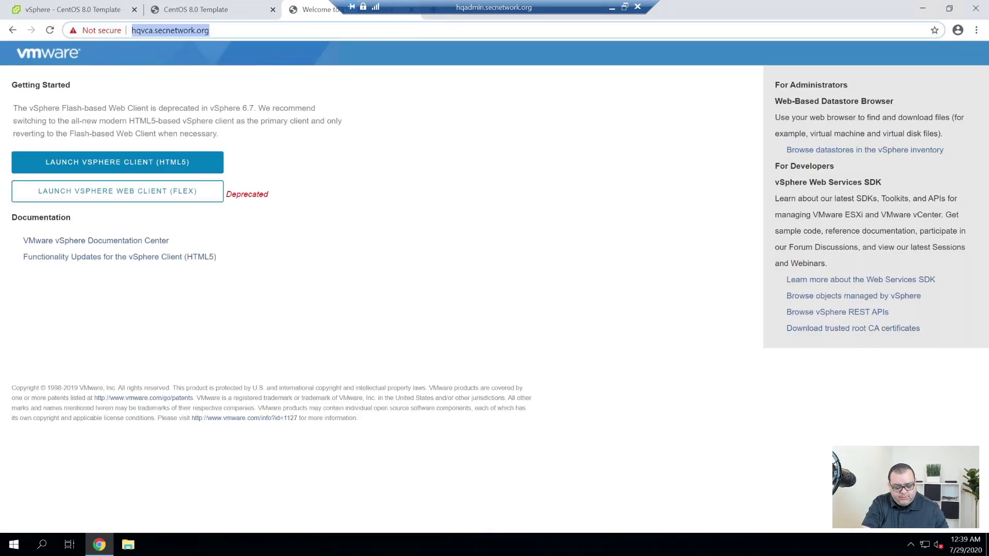
pyautogui.write('https://hg')
pyautogui.press('BackSpace')
pyautogui.write('qf')
pyautogui.write('y')
pyautogui.press('BackSpace')
pyautogui.press('BackSpace')
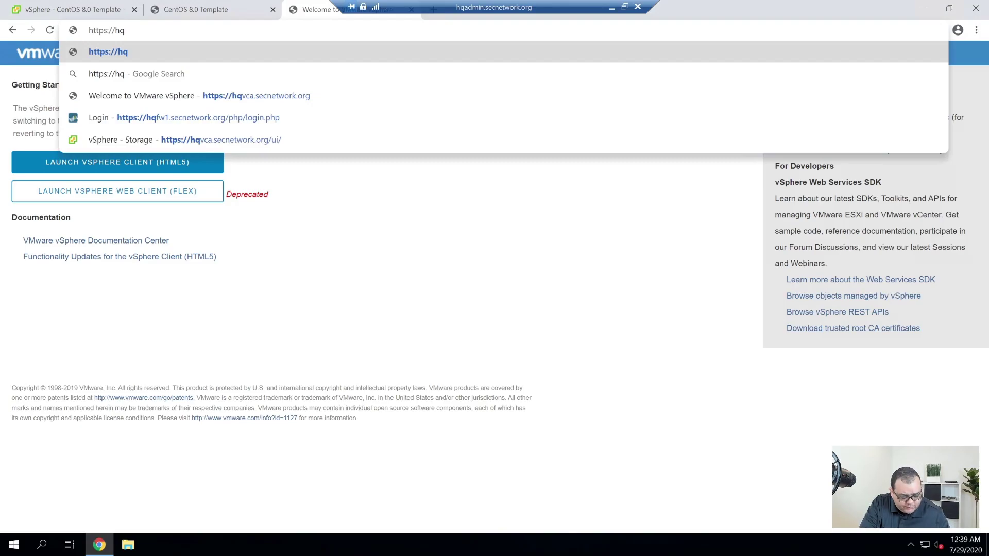
pyautogui.write('fw1.')
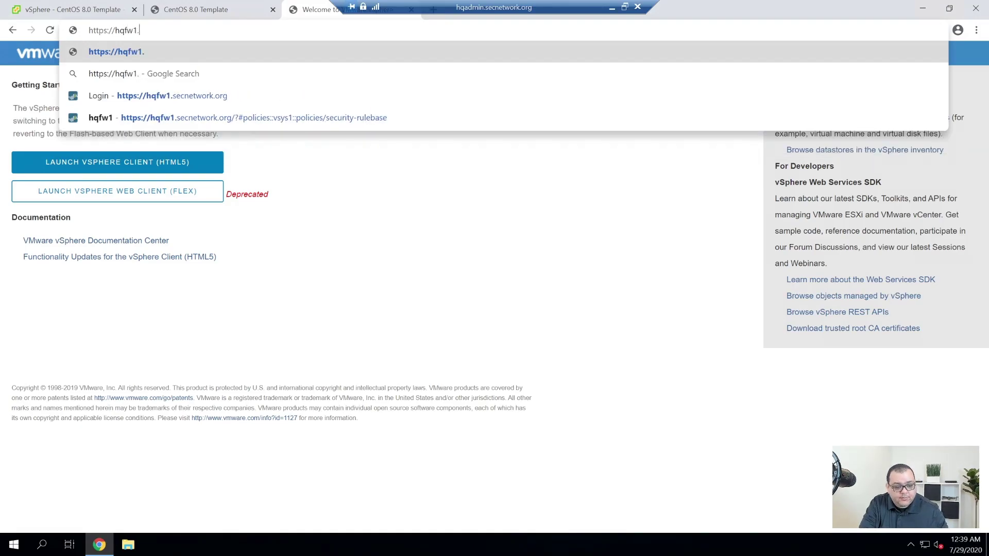
pyautogui.press('Down')
pyautogui.press('Down')
pyautogui.press('Return')
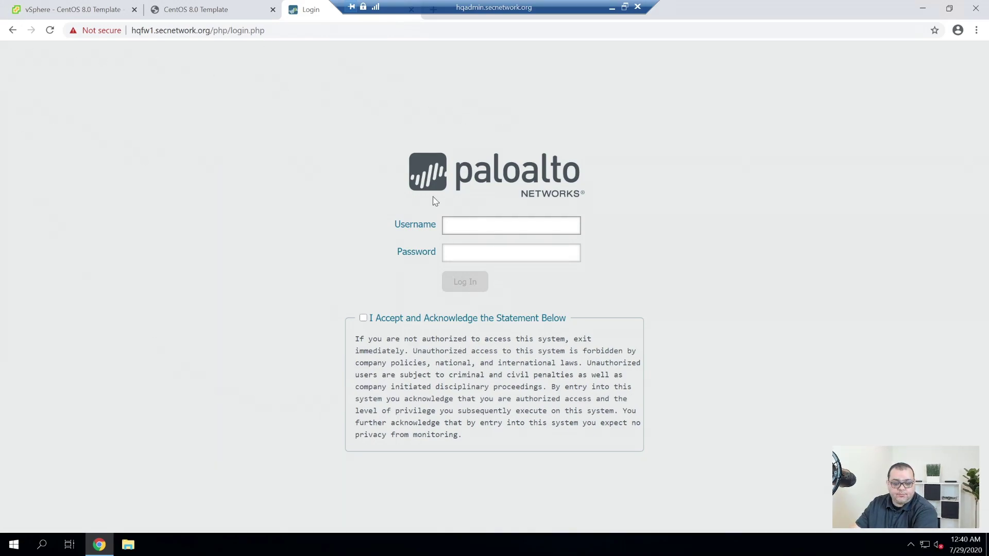
# Log in with the admin username and password after accepting the acknowledgement statement.
pyautogui.write('admin')
pyautogui.press('Tab')
pyautogui.write('••••••••••••••')
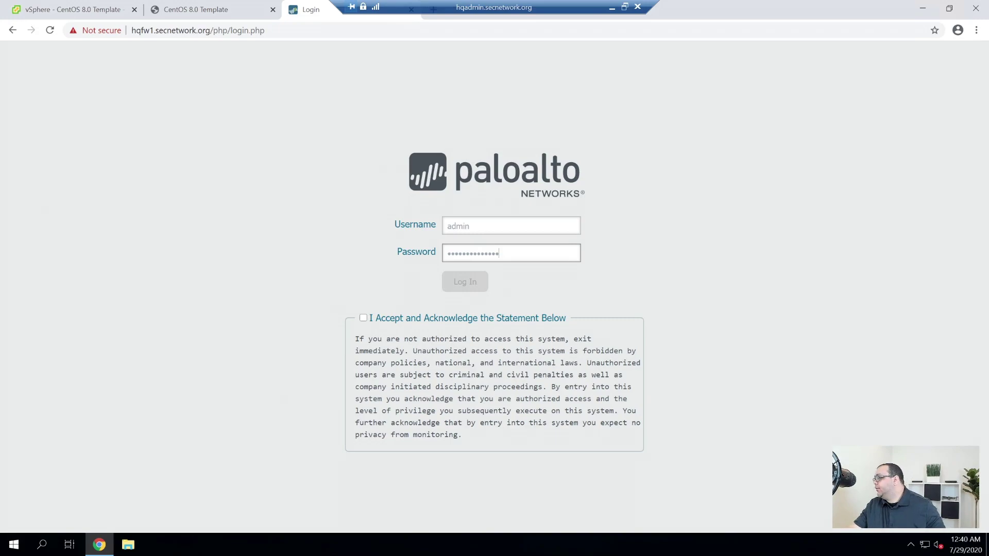
pyautogui.click(363, 318)
pyautogui.press('Return')
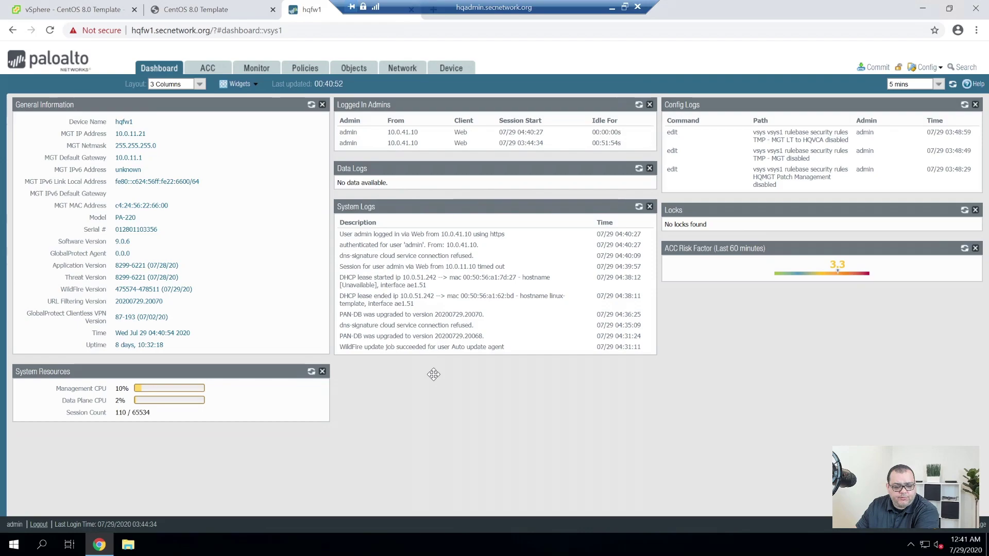
# In Policies, inspect the HQMGT Patch Management and TMP - HQPDC1 rules, then add a new rule.
pyautogui.click(304, 67)
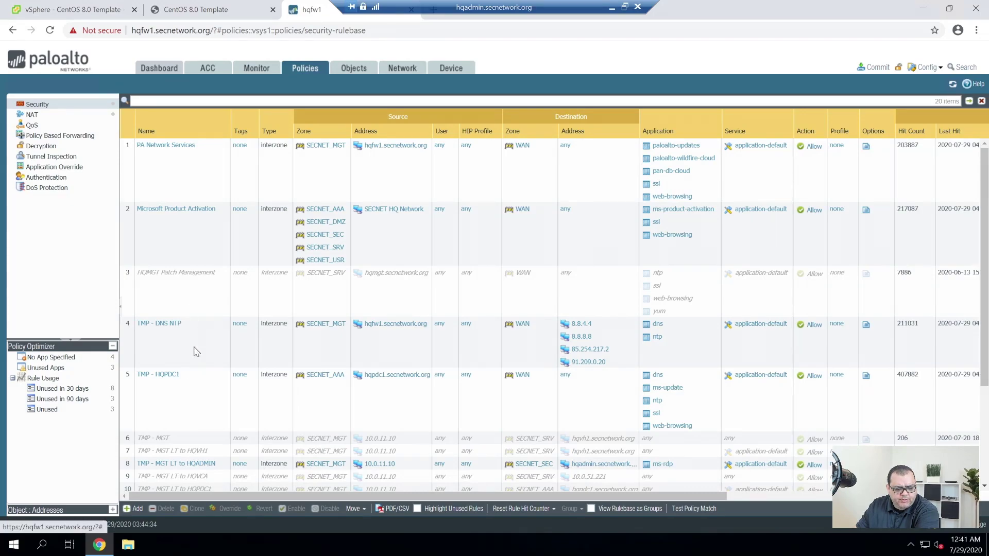
pyautogui.click(195, 308)
pyautogui.click(315, 422)
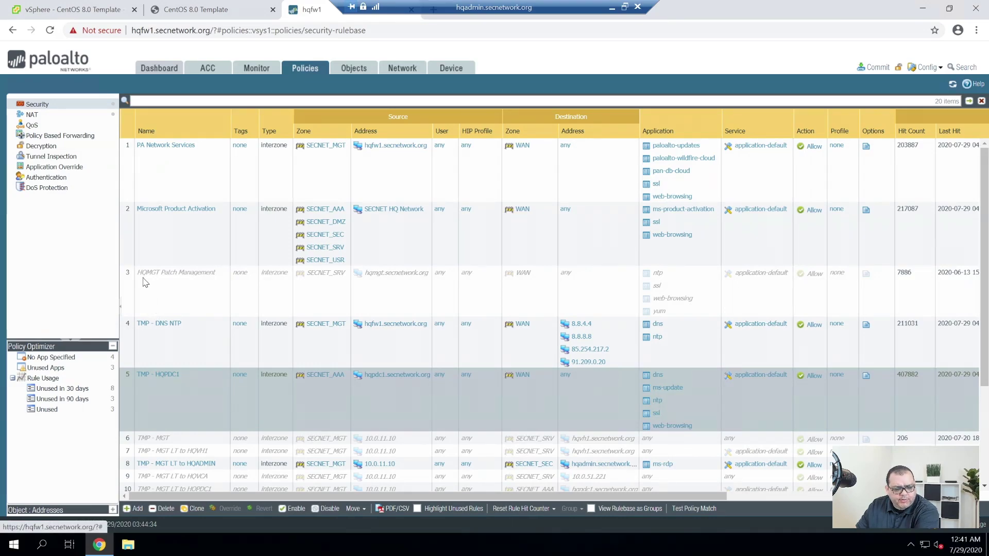
pyautogui.click(201, 294)
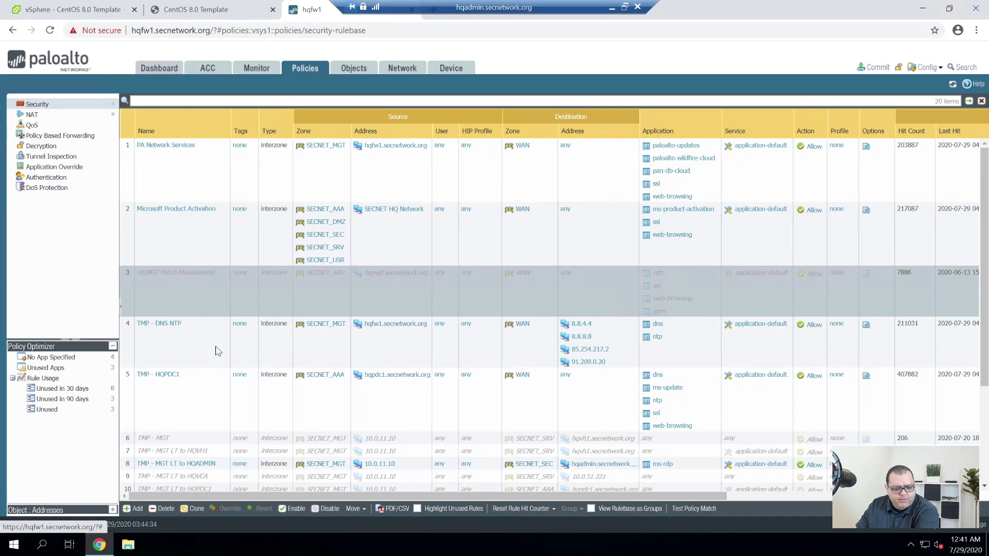
pyautogui.click(135, 509)
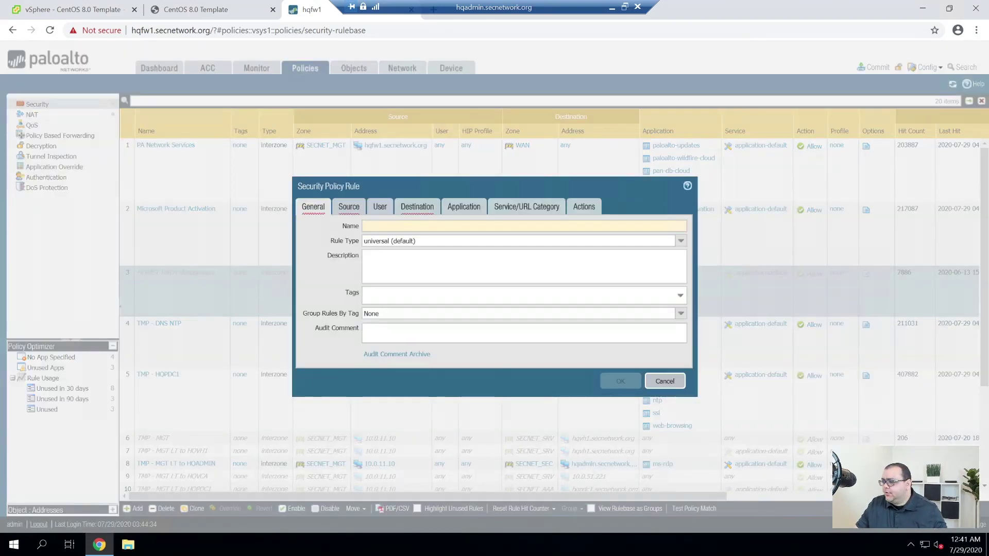
# Name the security rule 'TMP - Yum Updates' and set its rule type to interzone.
pyautogui.write('TMP - ')
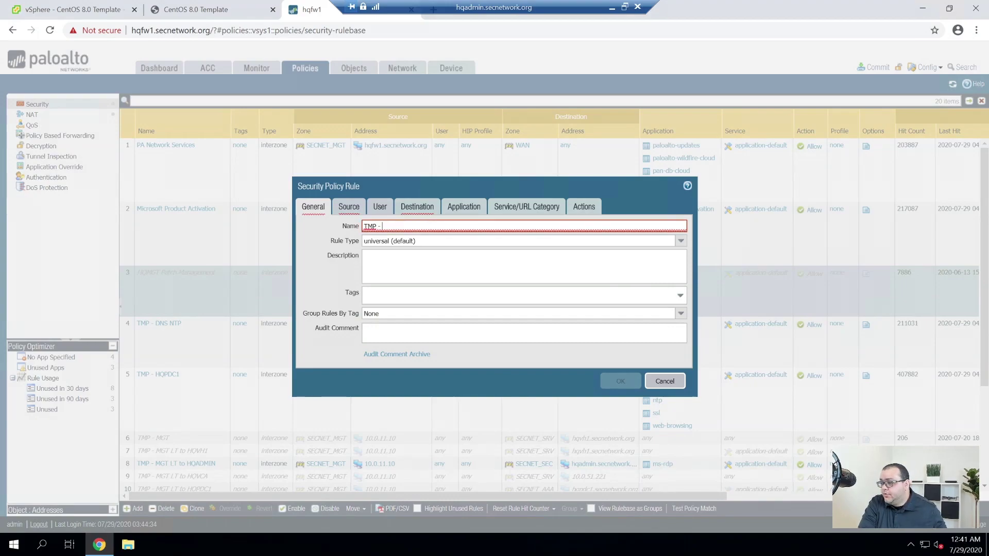
pyautogui.write('Yum Updates')
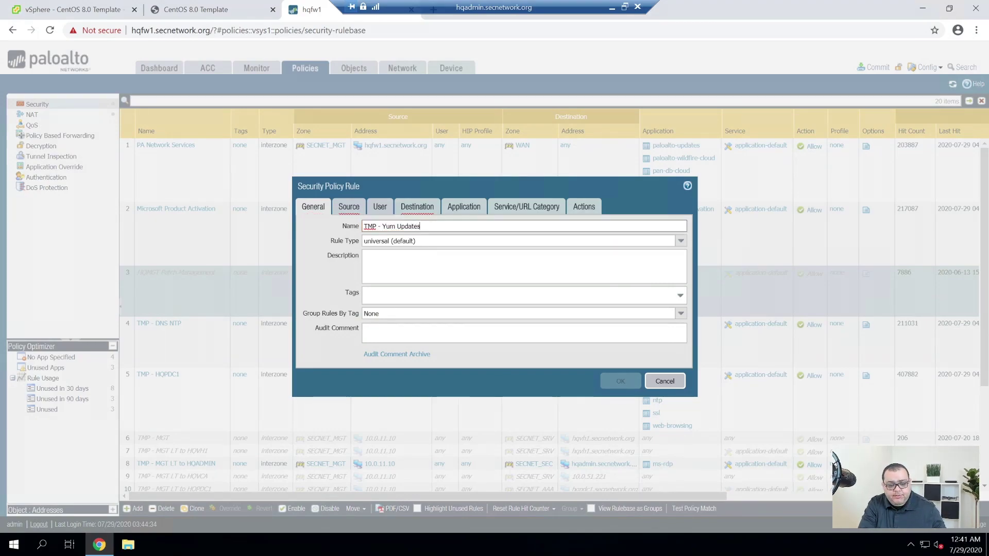
pyautogui.press('Tab')
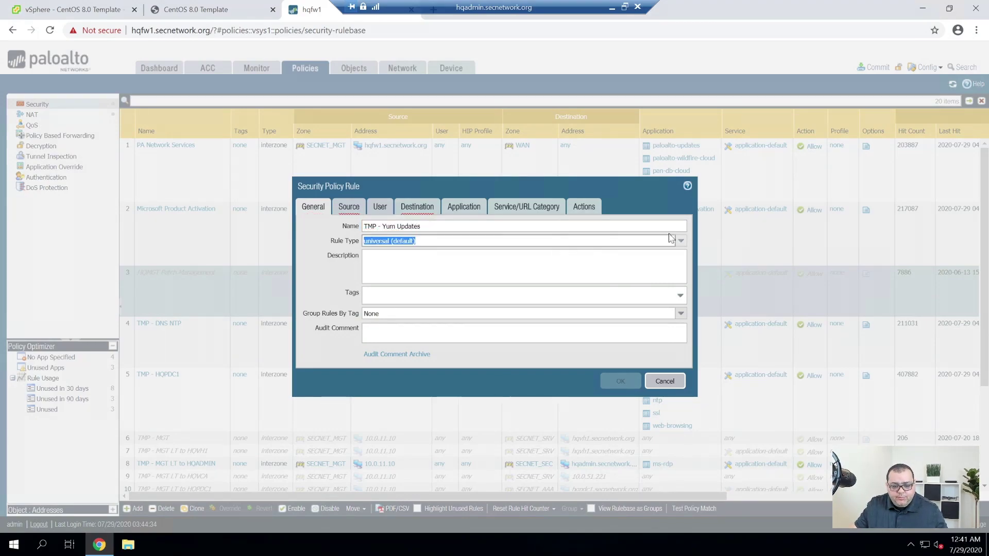
pyautogui.click(680, 240)
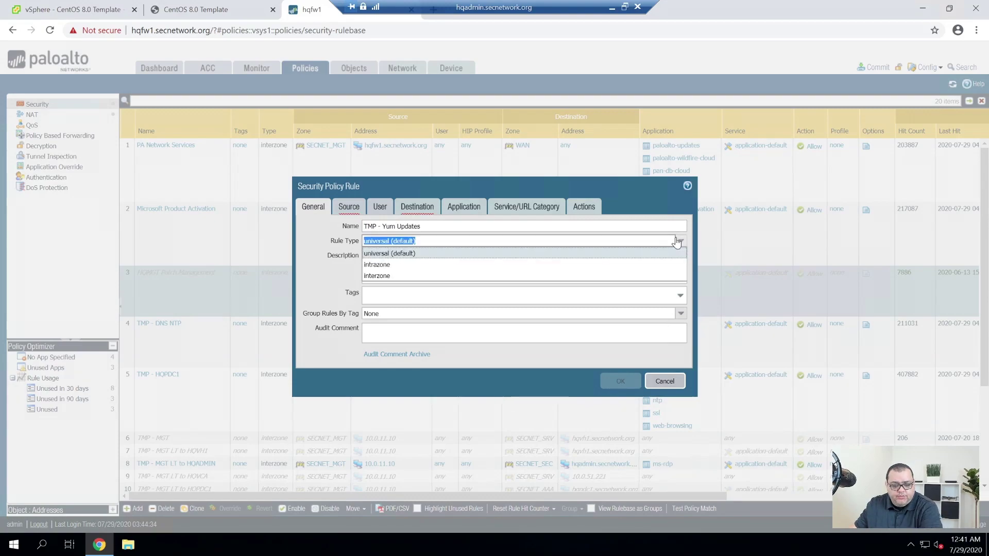
pyautogui.click(446, 275)
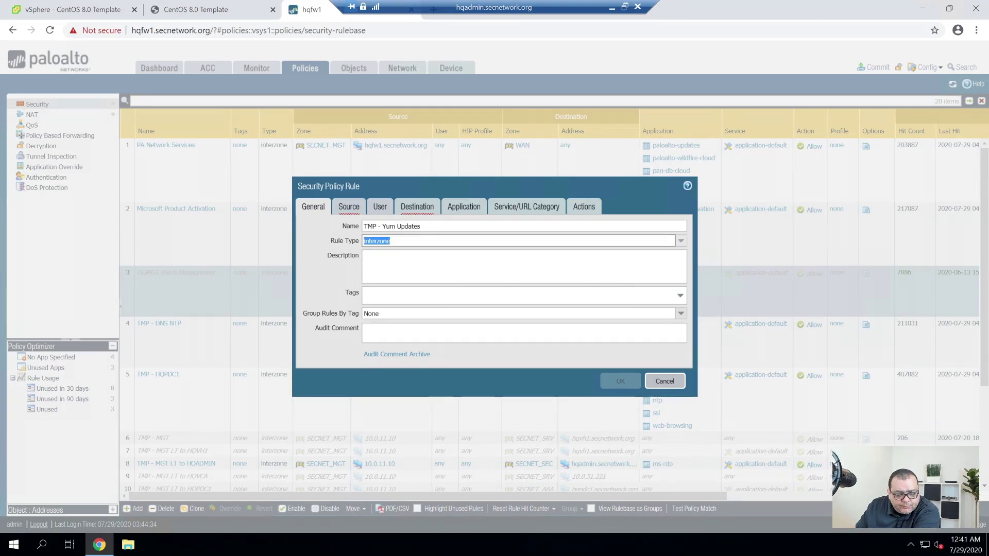
pyautogui.press('Tab')
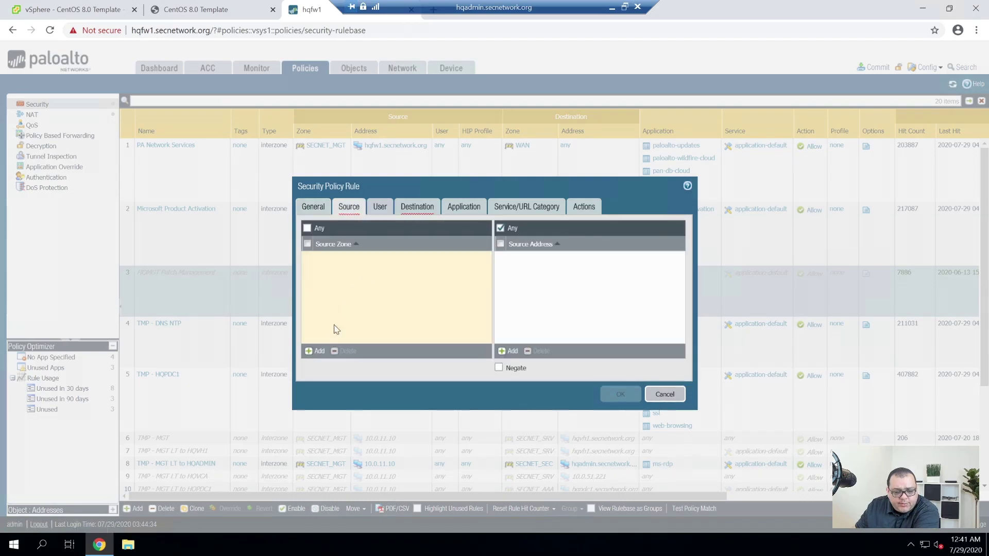
# Add source zone SECNET_SRV and source address range 10.0.51.241-10.0.51.249 to the rule.
pyautogui.click(316, 350)
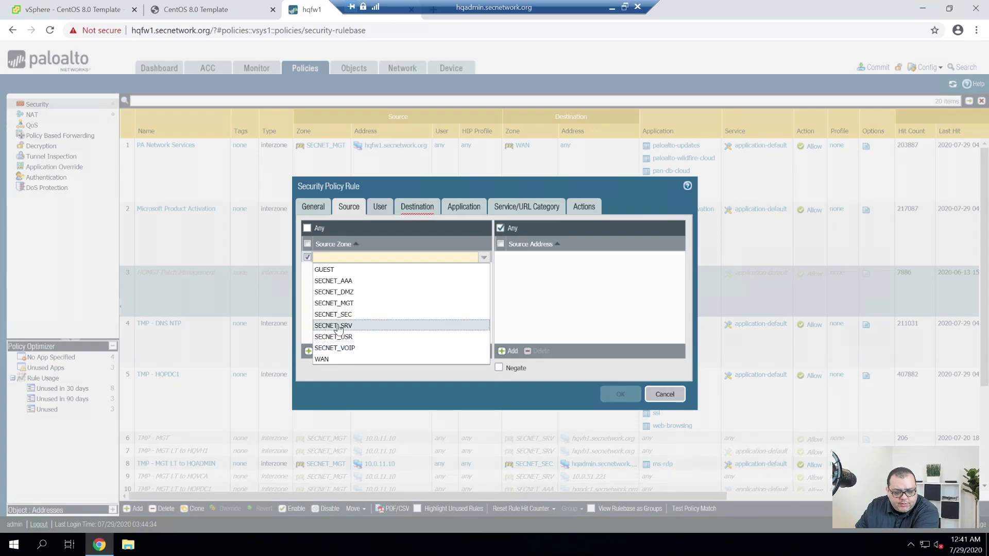
pyautogui.click(321, 326)
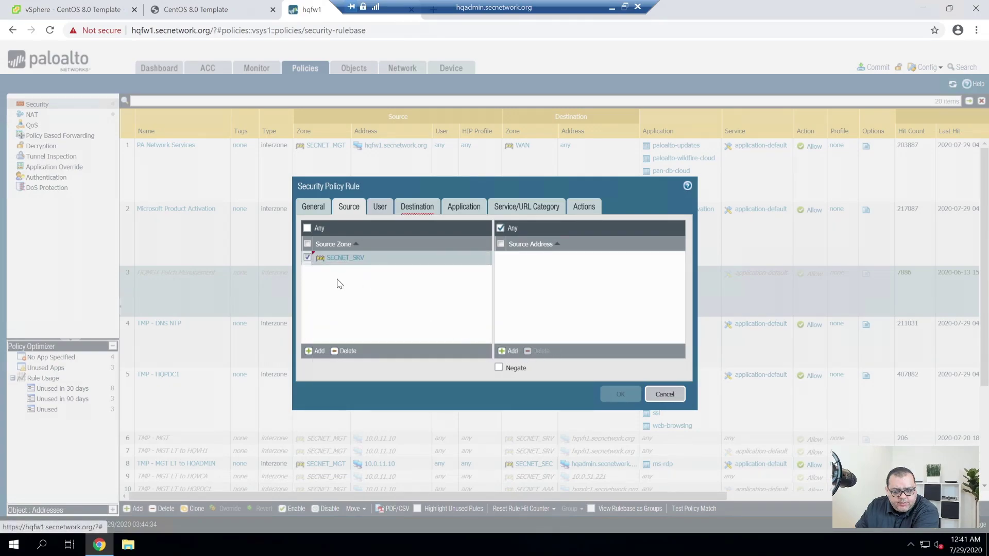
pyautogui.click(509, 351)
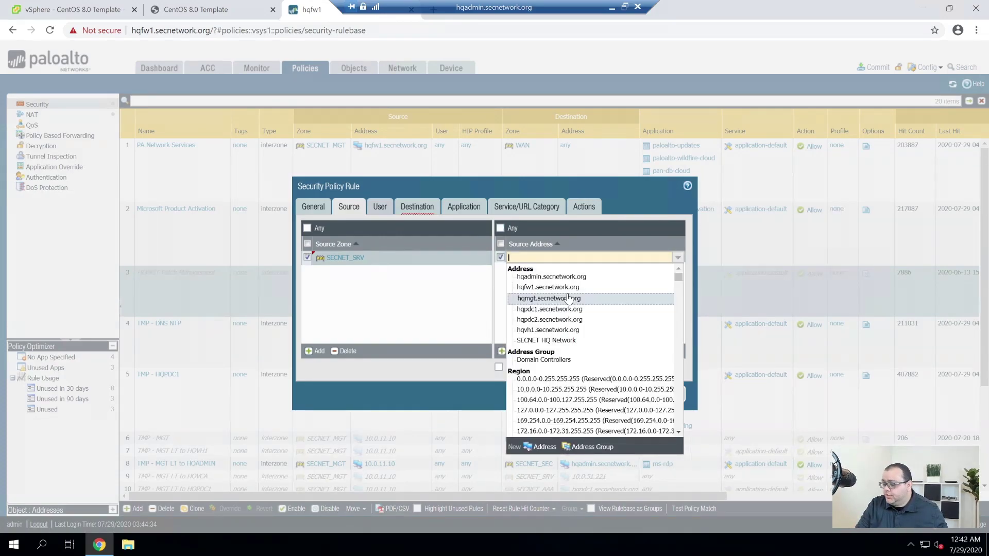
pyautogui.write('10.0.51.')
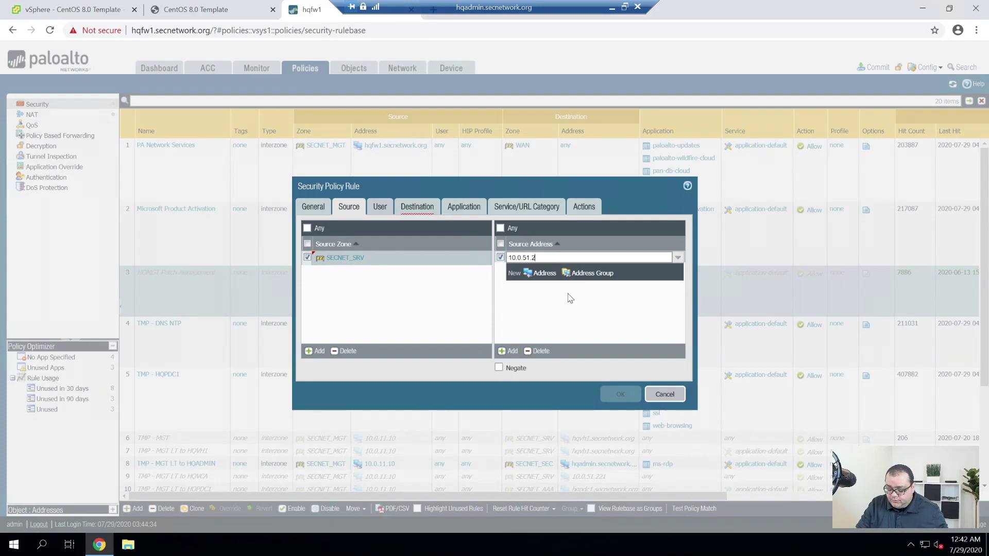
pyautogui.write('241-10.0')
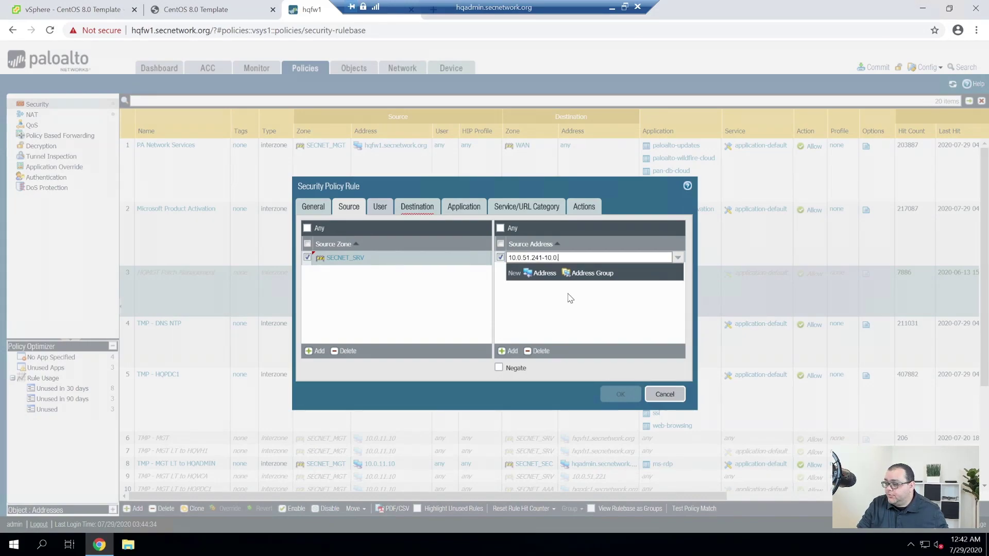
pyautogui.write('.51.')
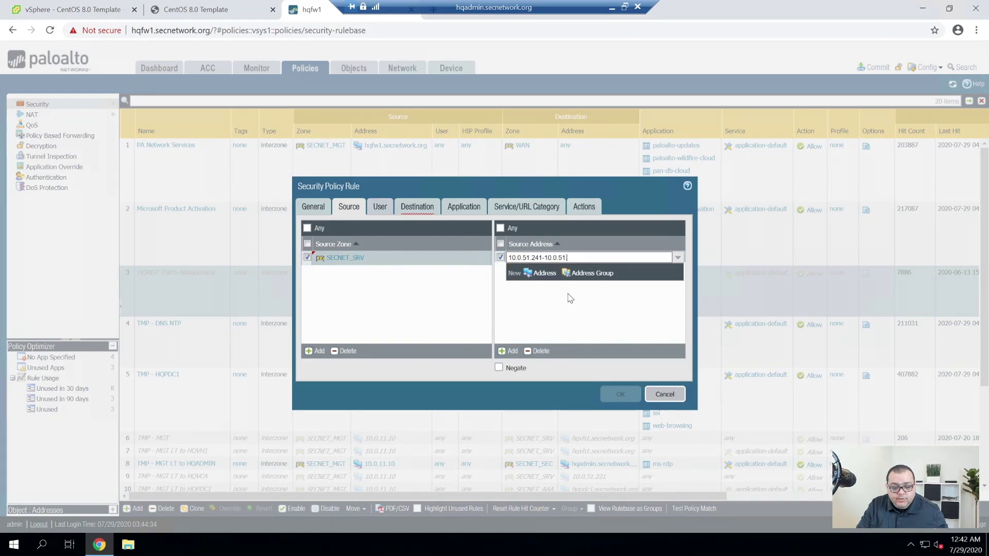
pyautogui.write('249')
pyautogui.press('Return')
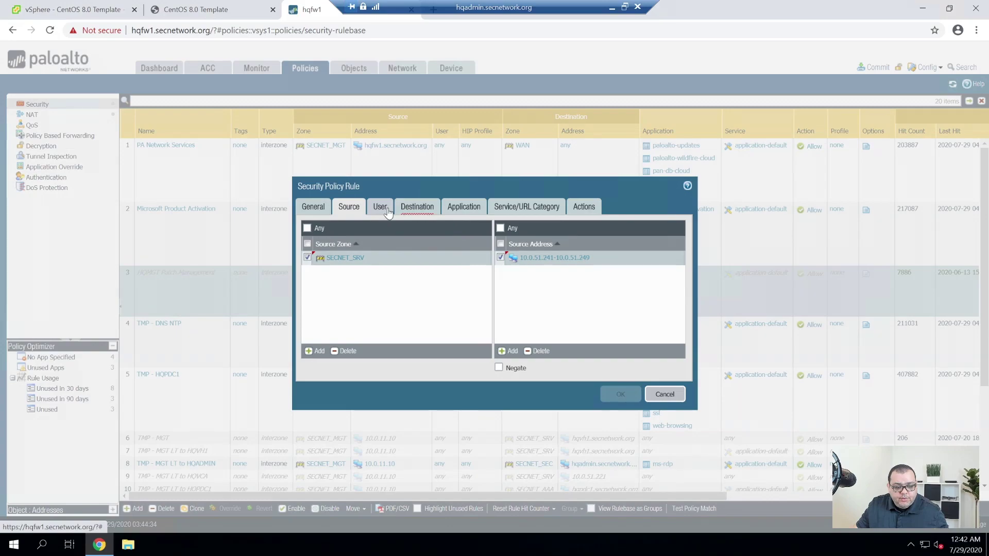
pyautogui.click(434, 209)
# Set the rule's destination zone to WAN.
pyautogui.click(315, 350)
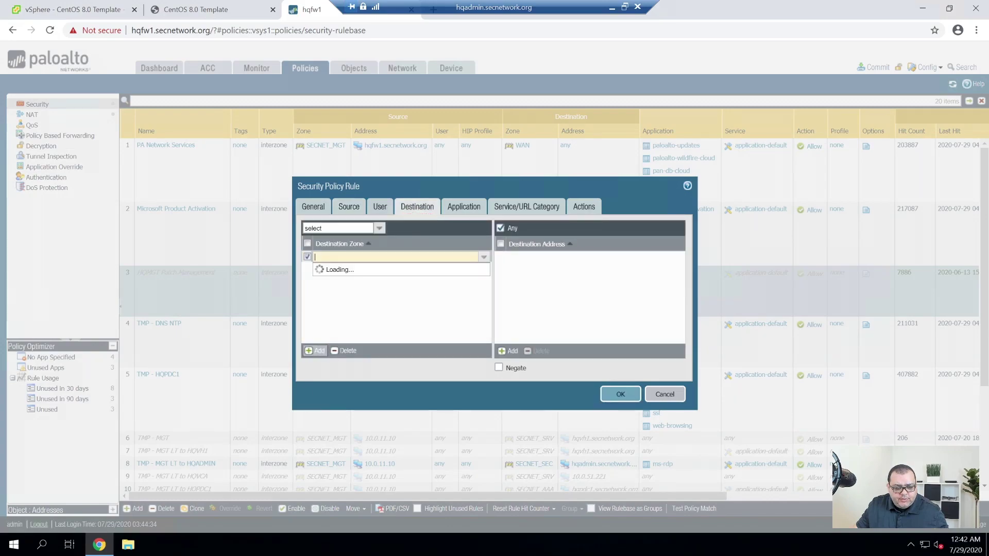
pyautogui.click(331, 360)
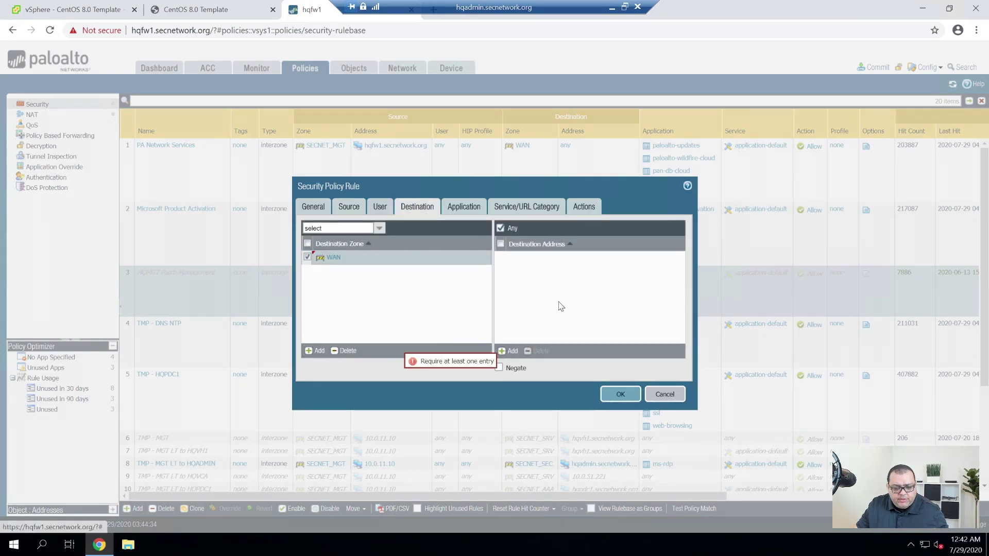
pyautogui.click(461, 206)
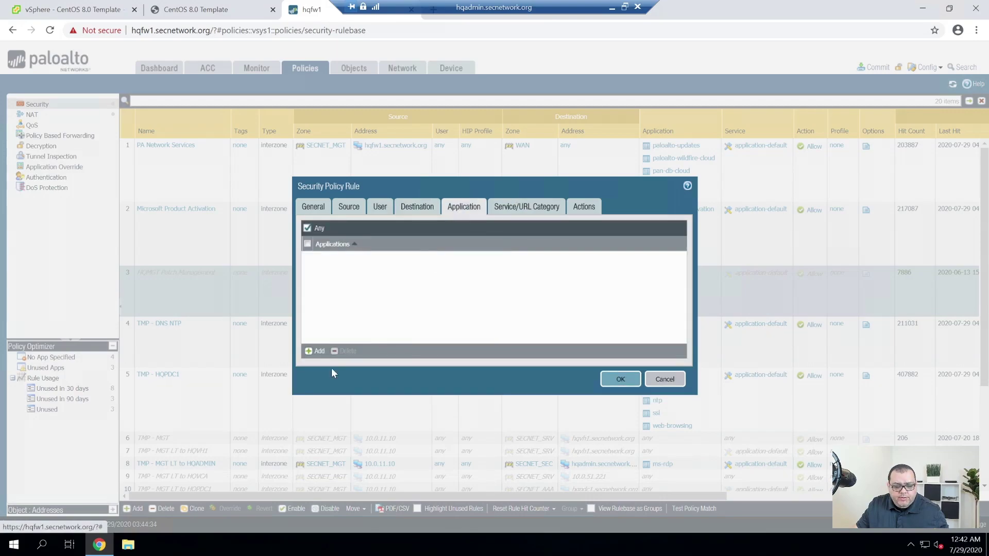
# Allow the applications ntp, ssl, web-browsing and yum in the rule.
pyautogui.click(315, 352)
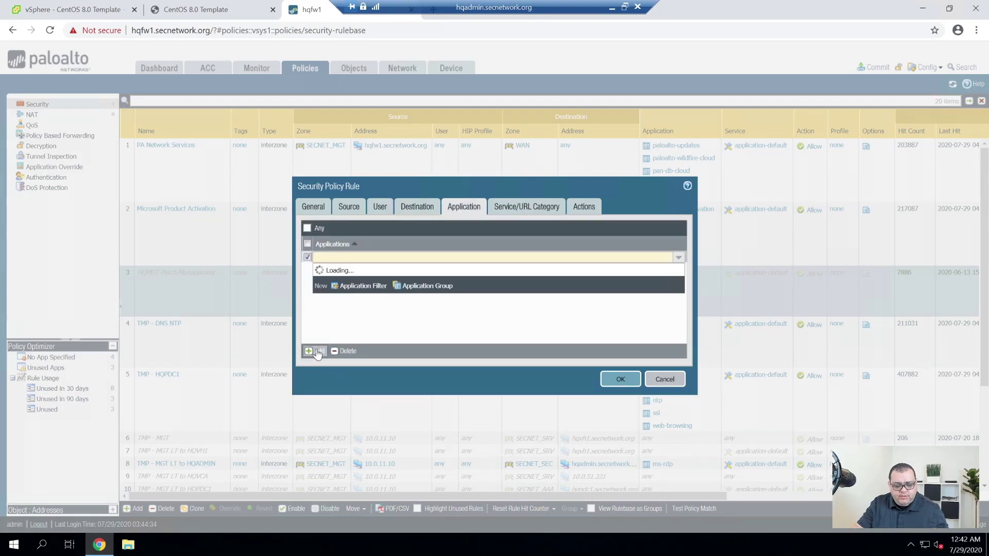
pyautogui.write('ntp')
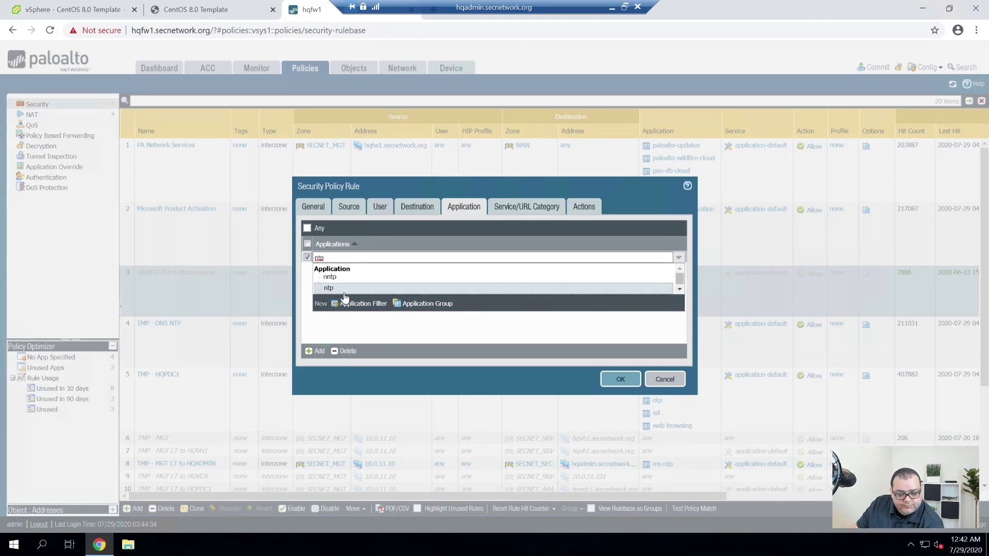
pyautogui.click(341, 288)
pyautogui.click(307, 353)
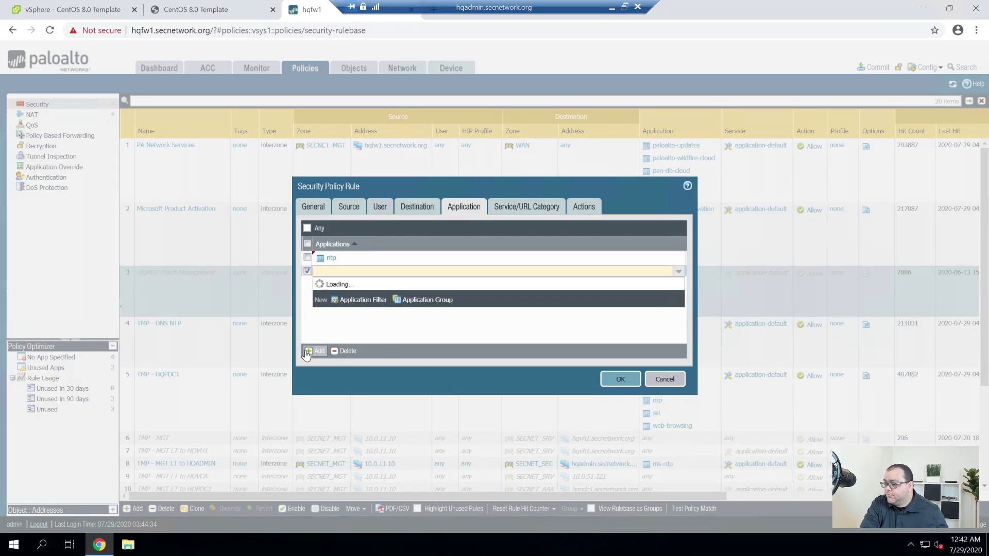
pyautogui.write('ssl')
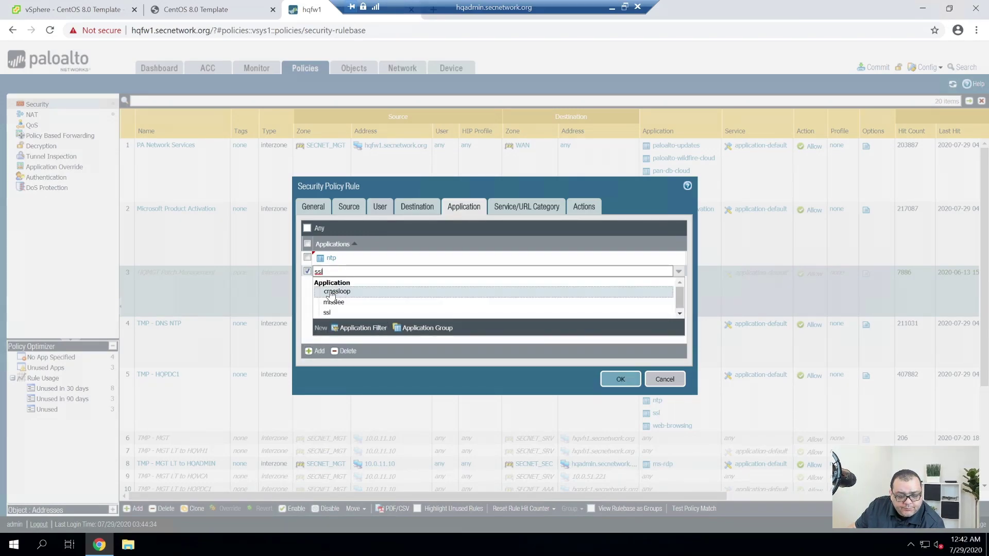
pyautogui.click(331, 314)
pyautogui.click(308, 352)
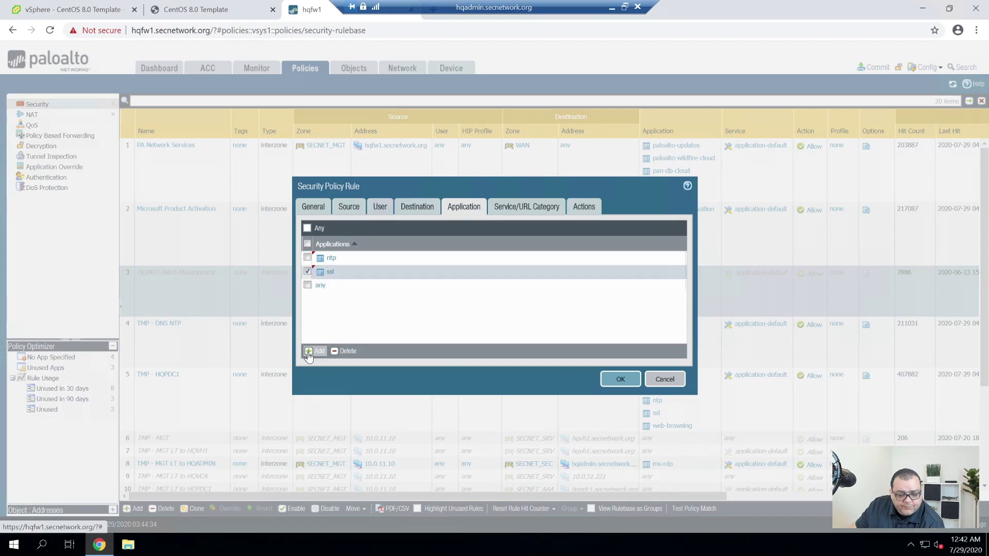
pyautogui.write('web')
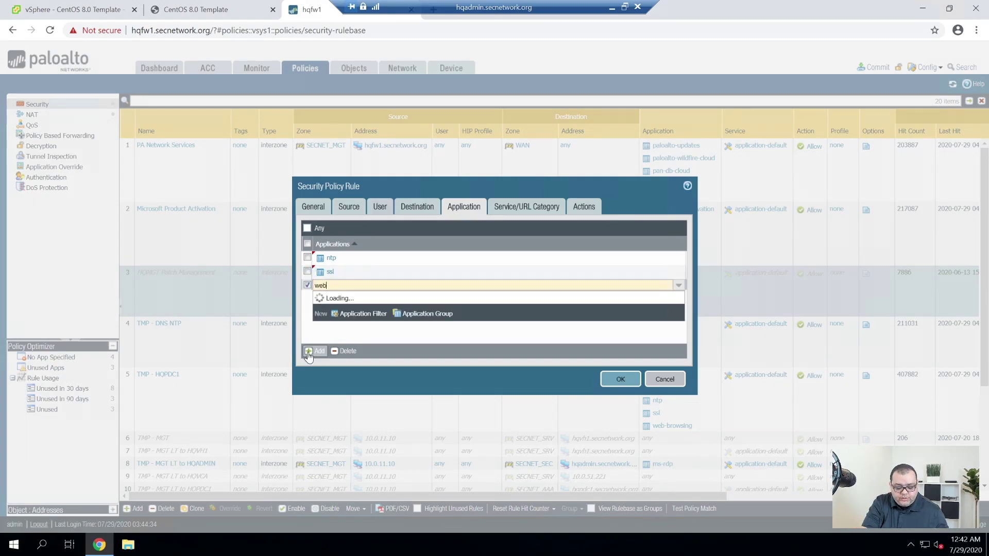
pyautogui.write('-br')
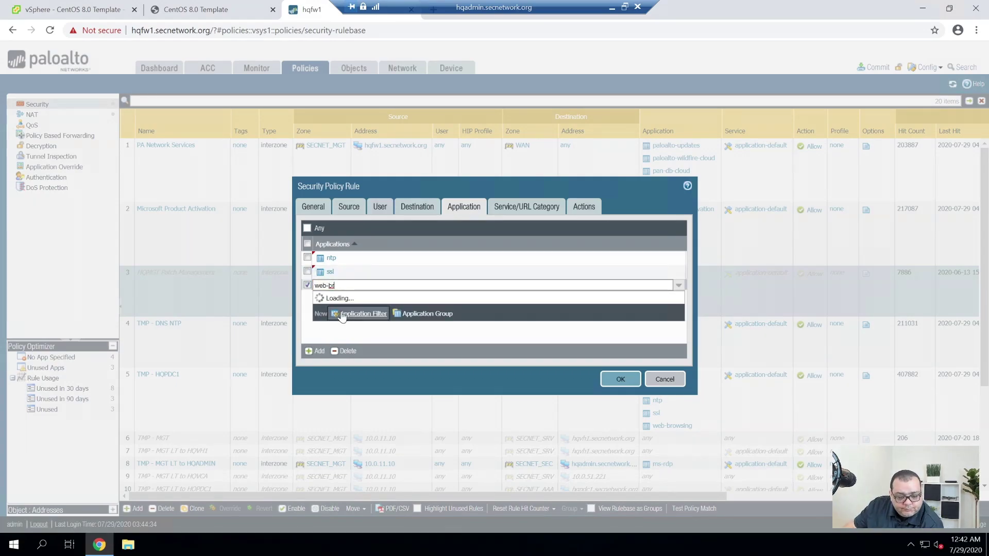
pyautogui.click(354, 306)
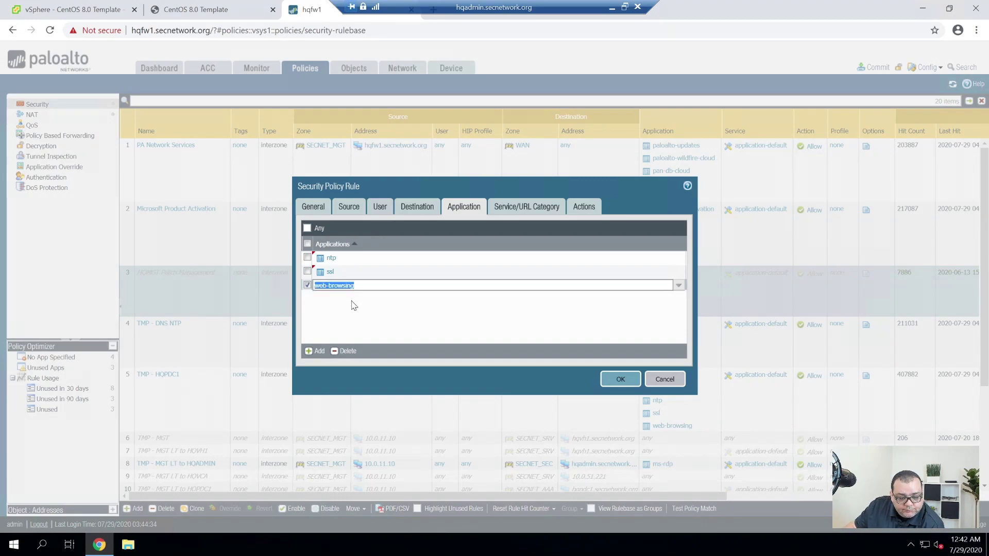
pyautogui.click(316, 354)
pyautogui.write('yum')
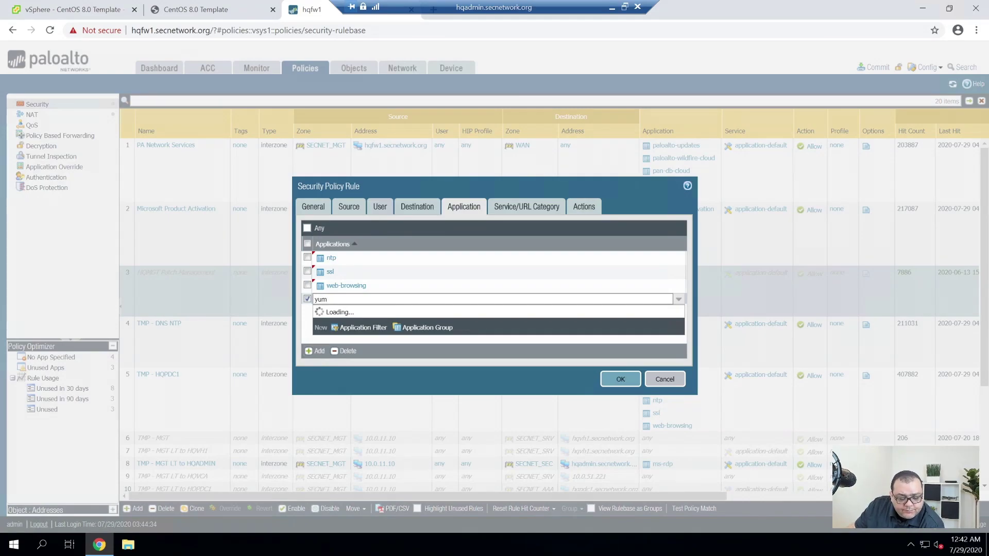
pyautogui.click(346, 318)
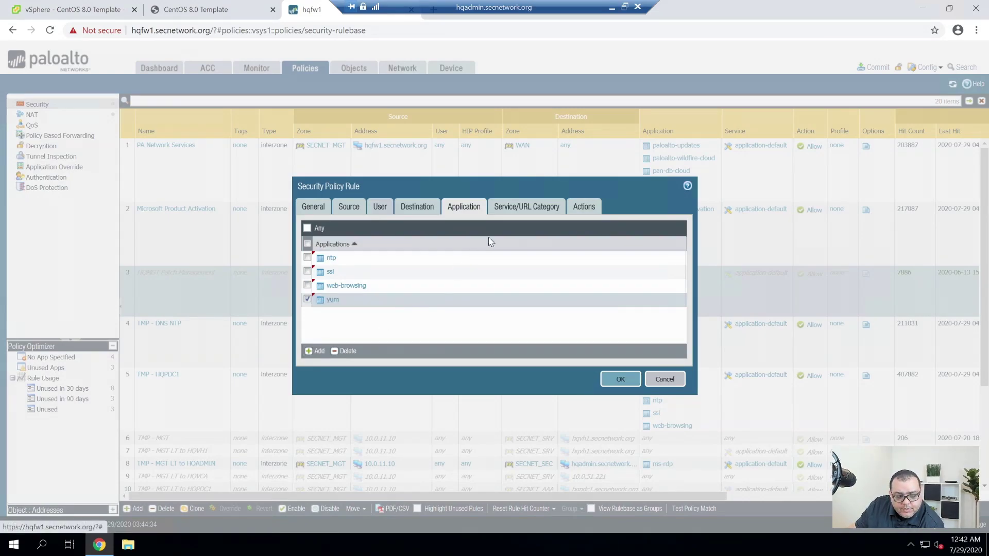
# Review the service and allow-action settings, then save the security rule.
pyautogui.click(530, 212)
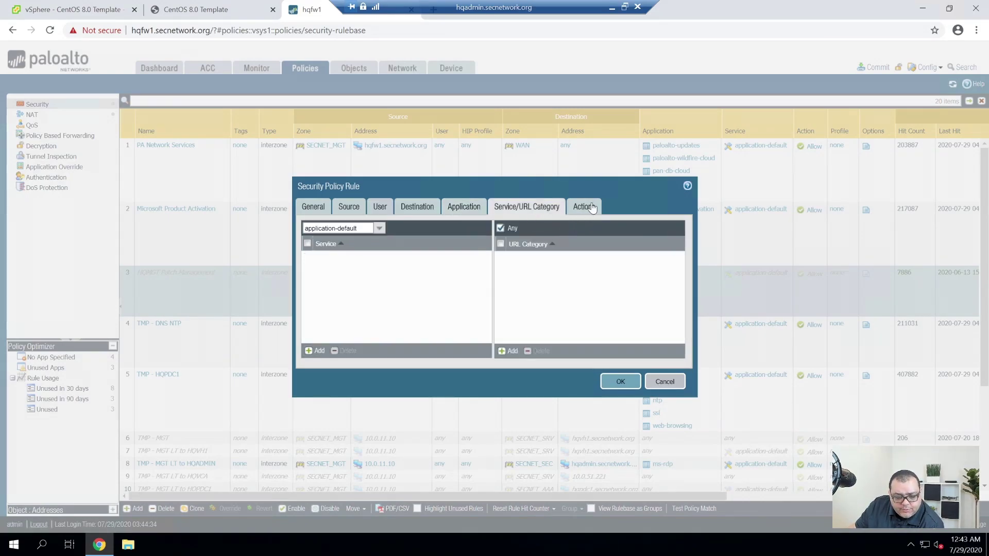
pyautogui.click(591, 208)
pyautogui.click(620, 367)
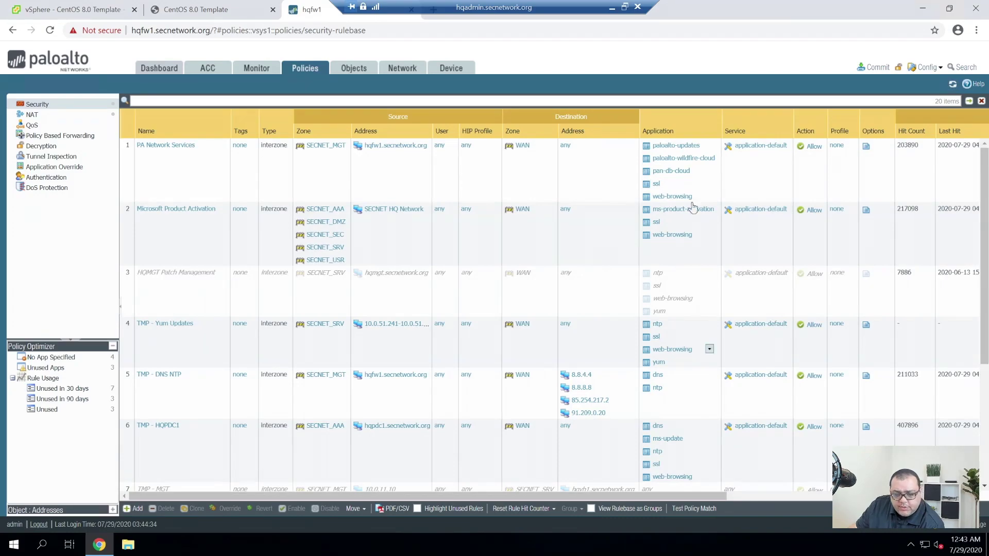
# Commit the firewall configuration, checking commit progress alongside the CentOS installer console.
pyautogui.click(878, 68)
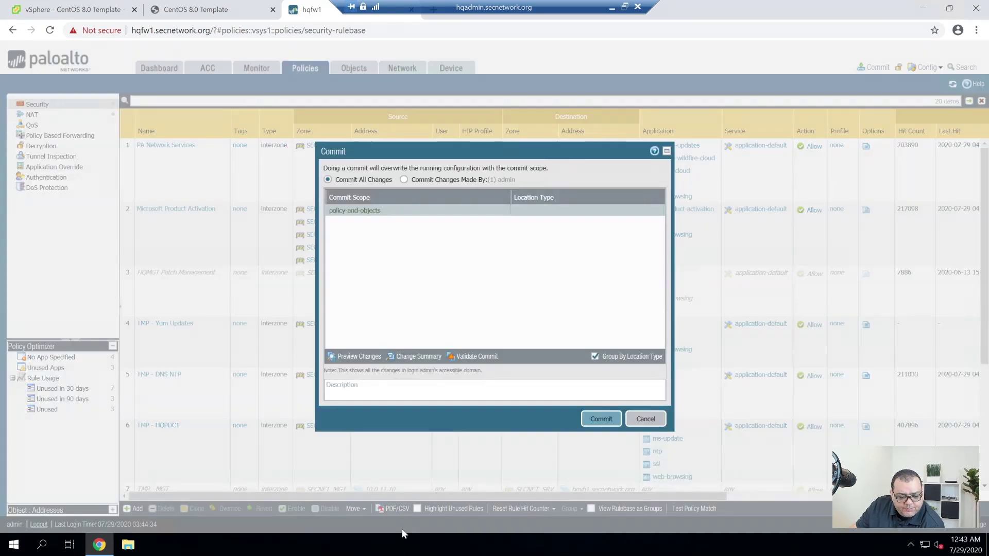
pyautogui.click(595, 416)
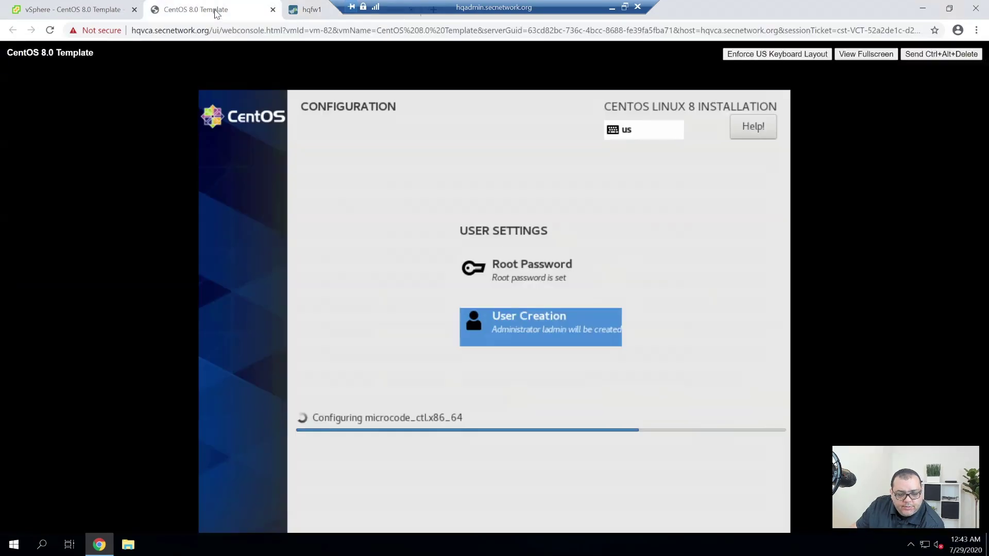
pyautogui.click(215, 11)
pyautogui.click(305, 10)
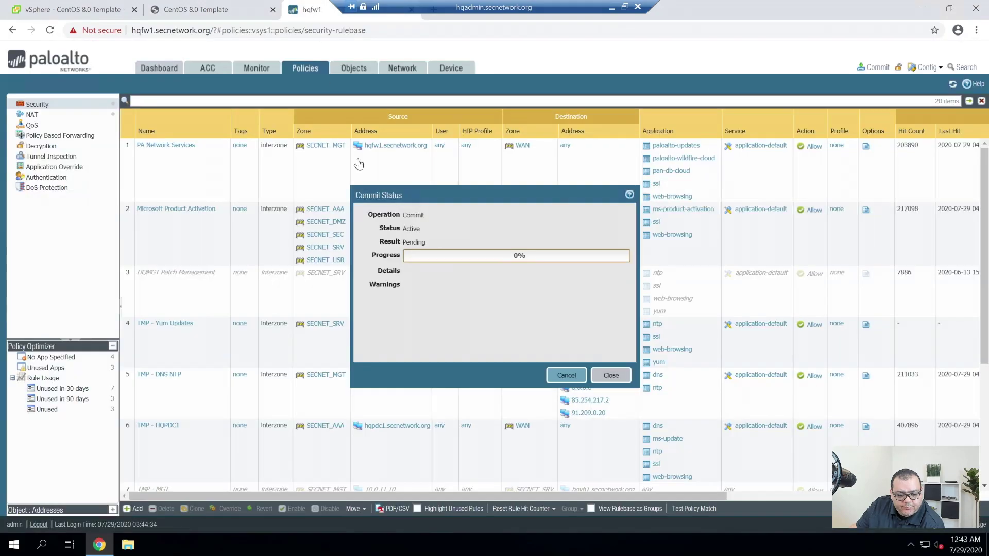
pyautogui.click(209, 11)
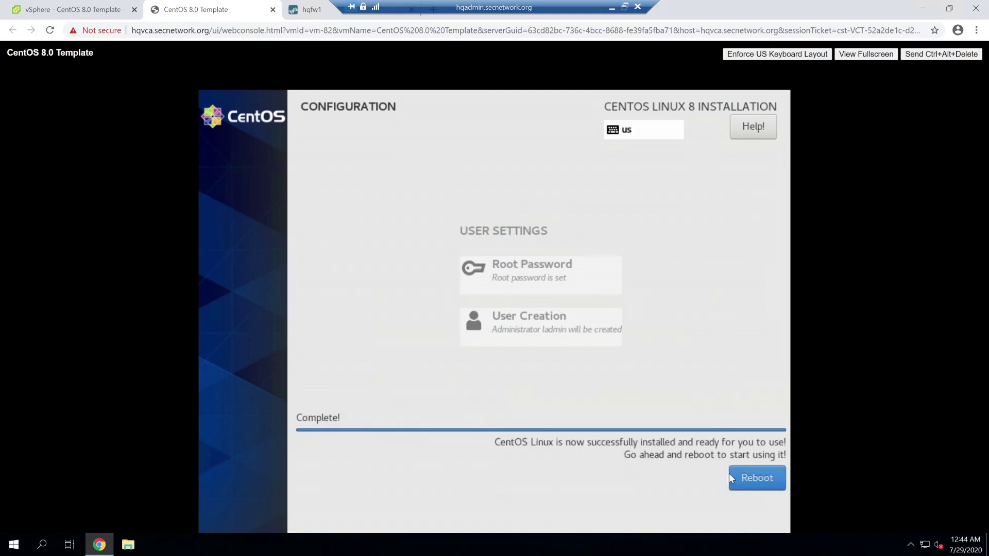
# Reboot the VM once the CentOS 8 installation completes.
pyautogui.press('Return')
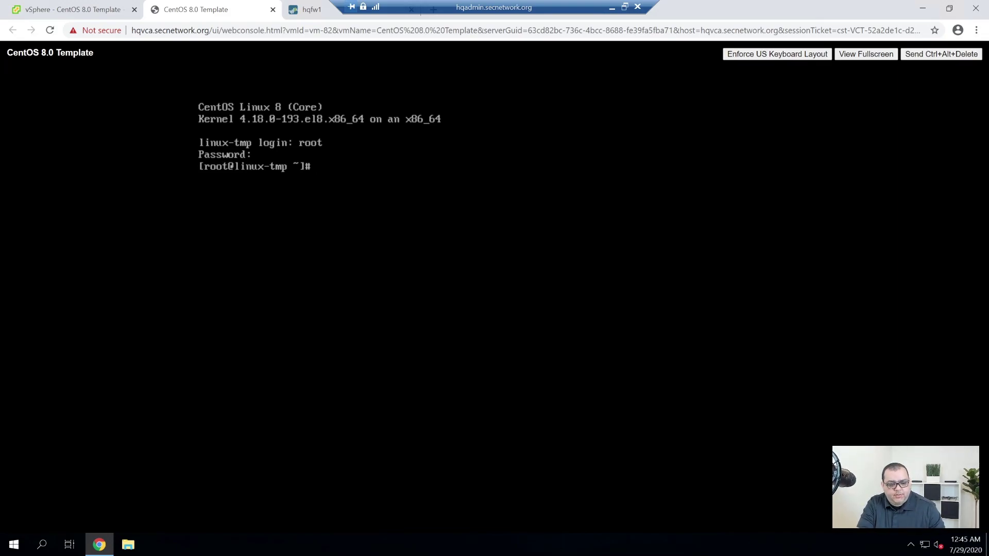
# List the root home folder, check disk usage with df -h, and try htop.
pyautogui.write('ls')
pyautogui.press('Return')
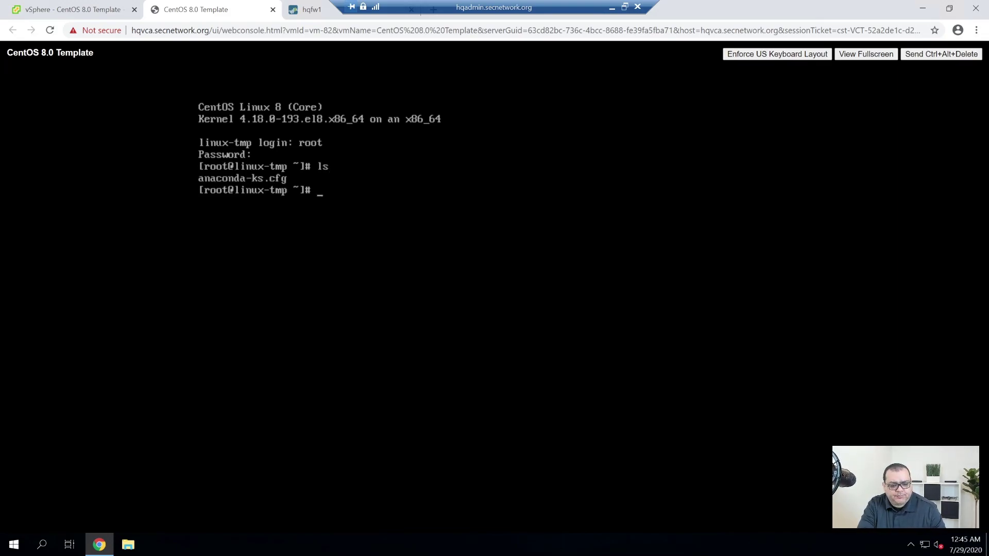
pyautogui.write('clear')
pyautogui.press('Return')
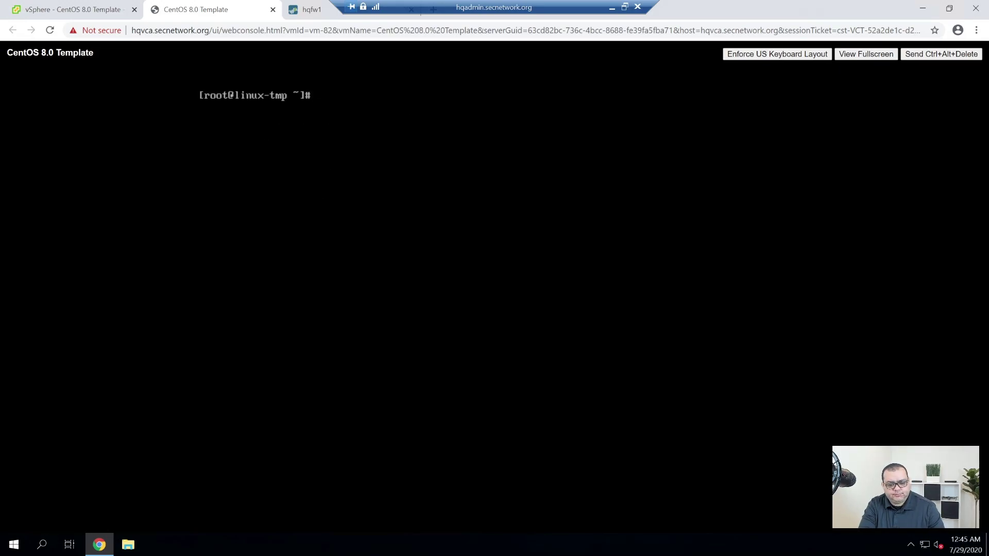
pyautogui.write('df -h')
pyautogui.press('Return')
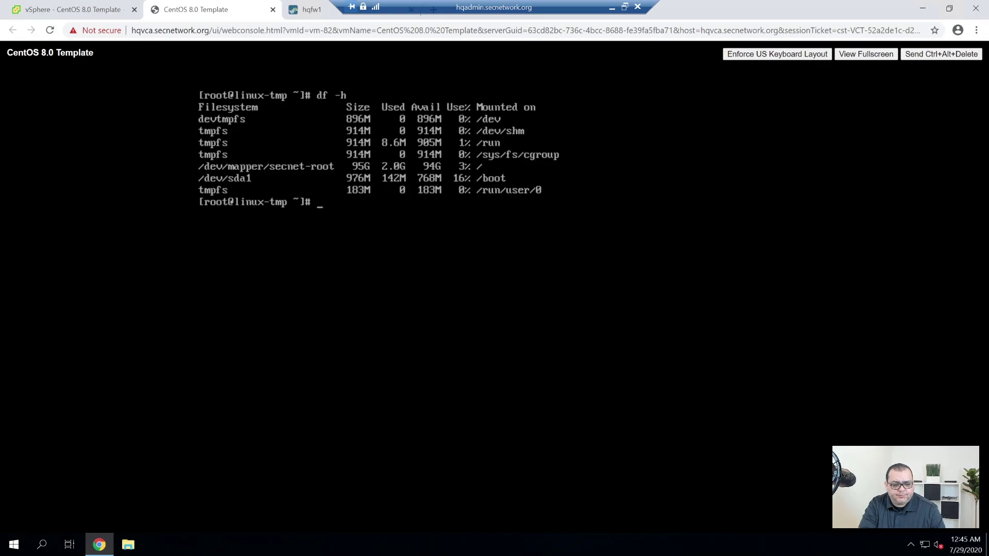
pyautogui.write('clear')
pyautogui.press('Return')
pyautogui.write('htop')
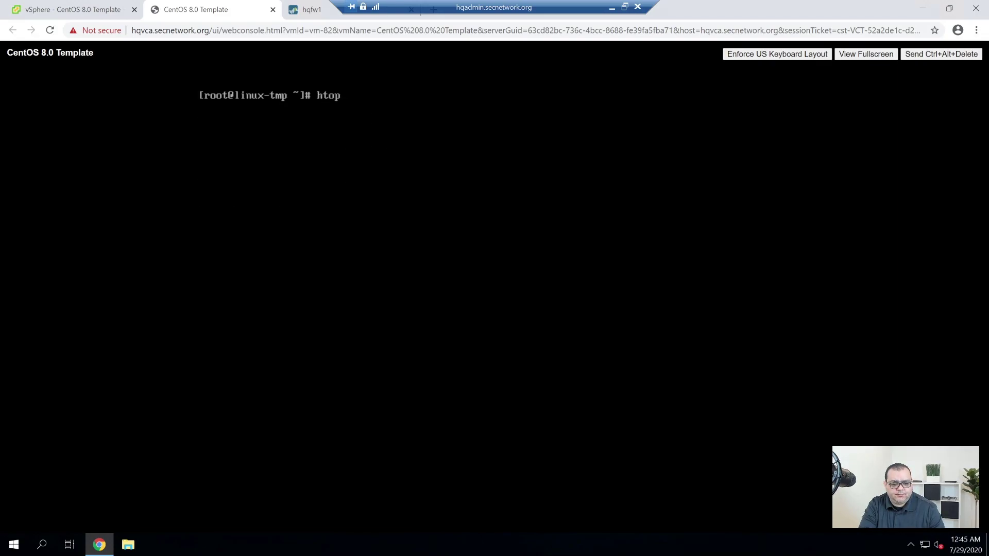
pyautogui.press('Return')
pyautogui.write('clear')
pyautogui.press('Return')
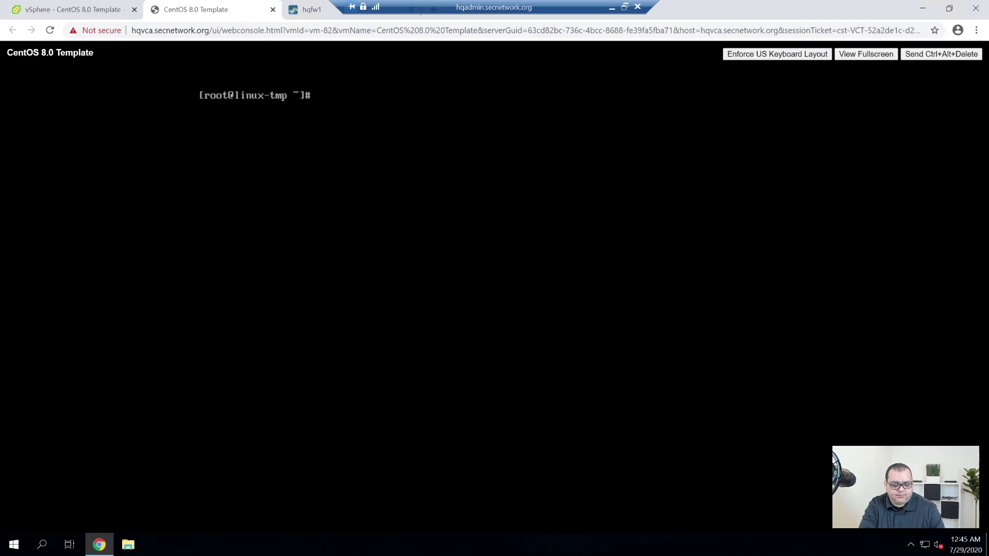
pyautogui.write('cd')
pyautogui.press('Return')
pyautogui.write('clear')
pyautogui.press('Return')
# Start typing the combined dnf update and dnf upgrade -y command.
pyautogui.write('dfn')
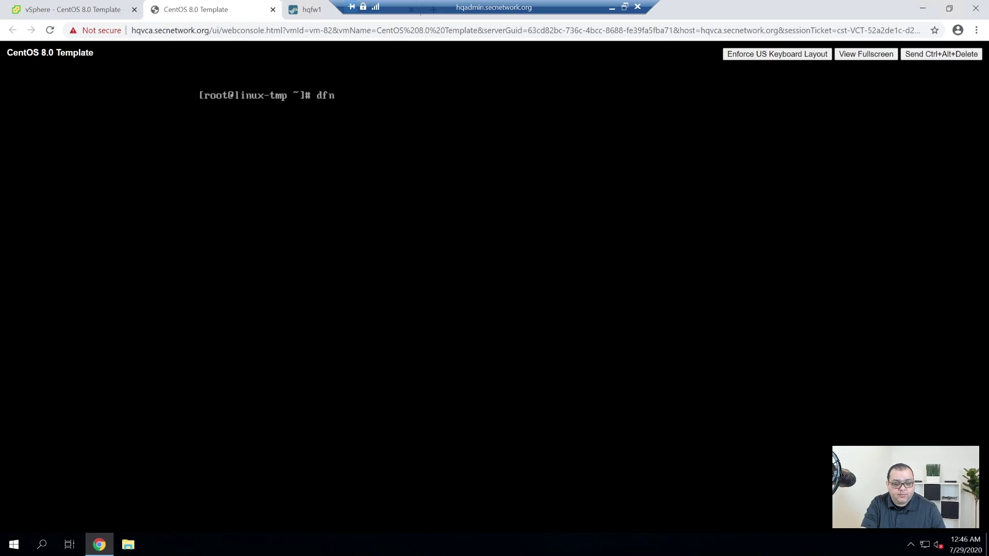
pyautogui.press('BackSpace')
pyautogui.press('BackSpace')
pyautogui.write('nf ')
pyautogui.write('upgrade')
pyautogui.press('BackSpace')
pyautogui.press('BackSpace')
pyautogui.press('BackSpace')
pyautogui.press('BackSpace')
pyautogui.write('pdate && dnf')
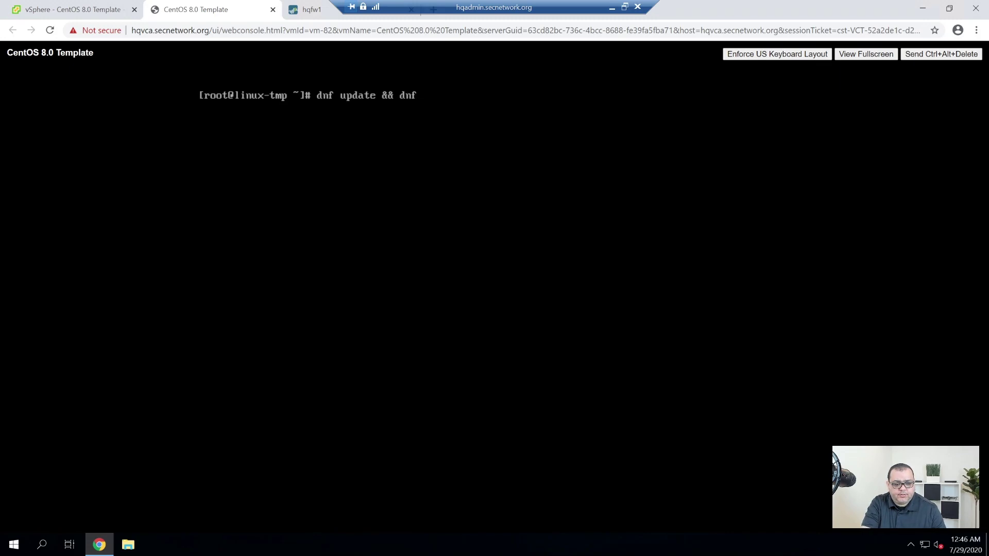
pyautogui.write(' yo')
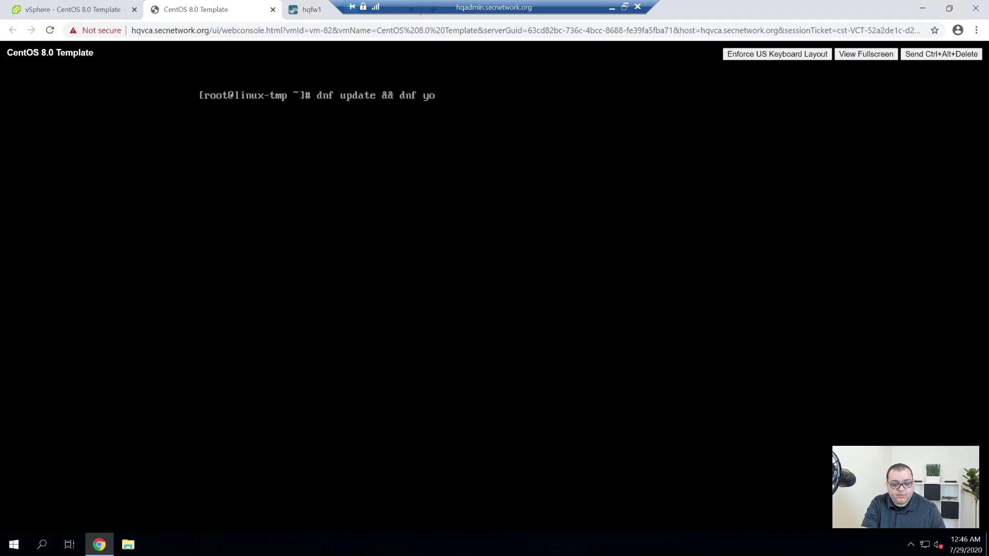
pyautogui.press('BackSpace')
pyautogui.press('BackSpace')
pyautogui.write('upgrade -y')
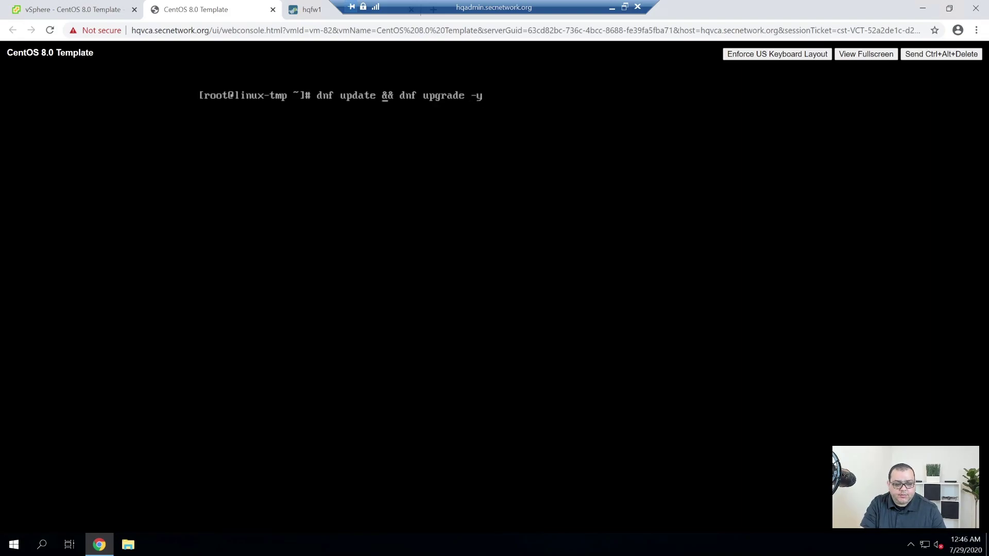
# Run 'dnf update -y && dnf upgrade -y' to update all packages without prompts.
pyautogui.press('Left')
pyautogui.press('Left')
pyautogui.press('Left')
pyautogui.press('Left')
pyautogui.press('Left')
pyautogui.press('Left')
pyautogui.press('Left')
pyautogui.press('Left')
pyautogui.press('Left')
pyautogui.press('Left')
pyautogui.press('Left')
pyautogui.press('Left')
pyautogui.press('Left')
pyautogui.press('Left')
pyautogui.press('Left')
pyautogui.press('Left')
pyautogui.press('Left')
pyautogui.write('-y')
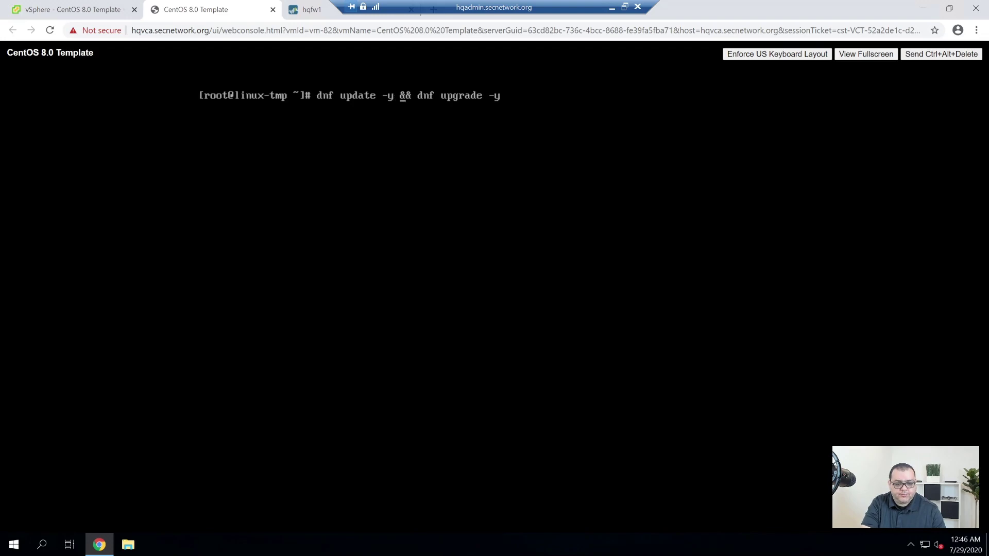
pyautogui.press('Return')
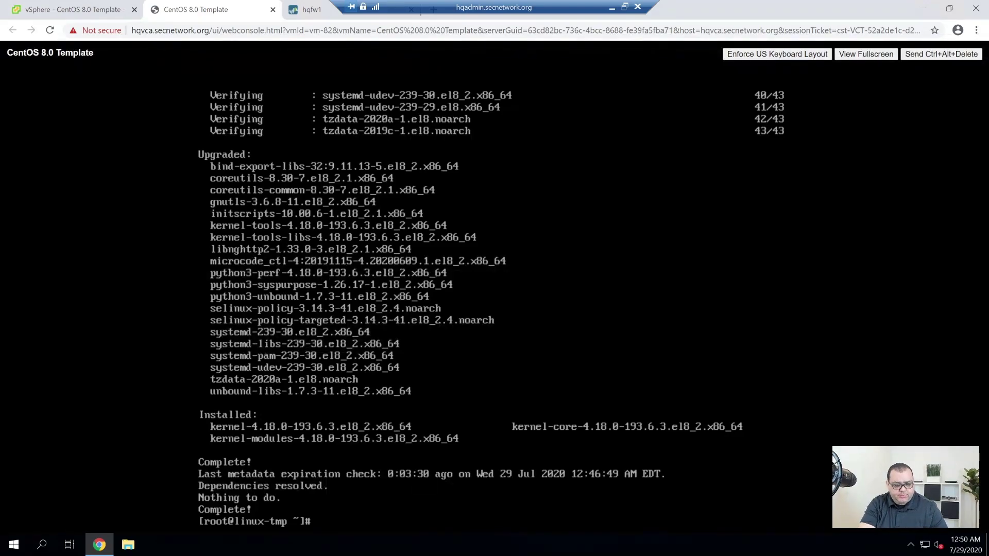
# Clear the console and install vim with 'dnf -y install vim'.
pyautogui.hotkey('ctrl', 'l')
pyautogui.write('dfn')
pyautogui.press('BackSpace')
pyautogui.press('BackSpace')
pyautogui.write('nf -y install ')
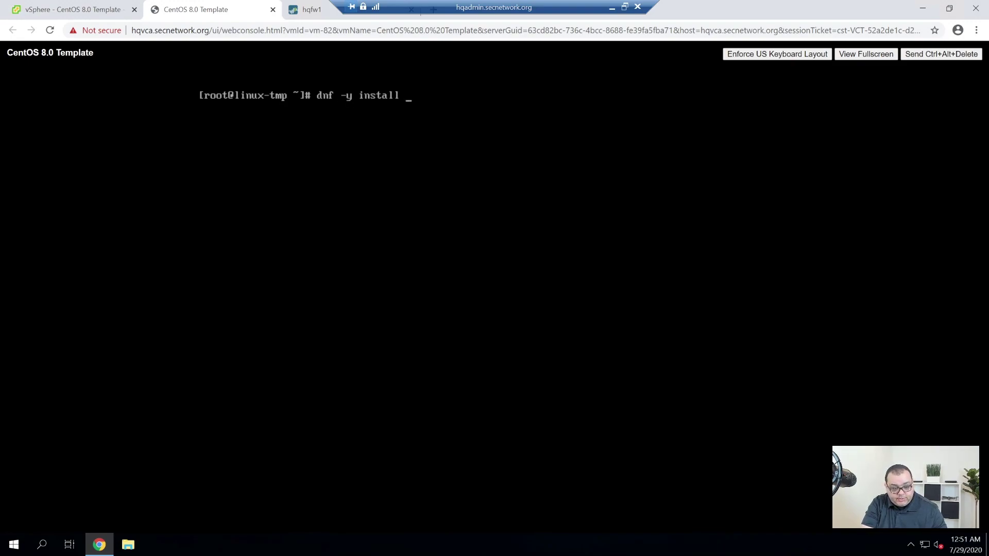
pyautogui.write('vim')
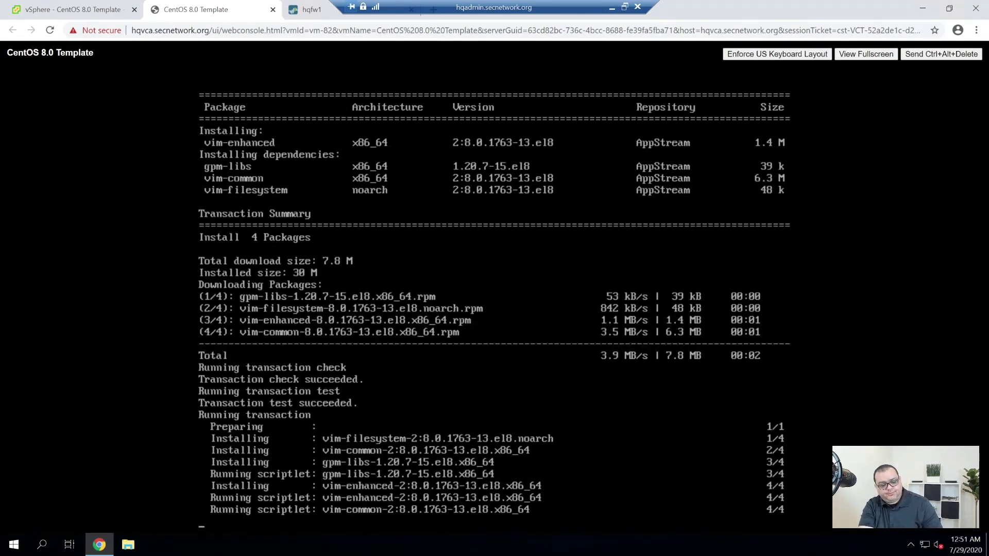
# Browse into /etc/ssh and open sshd_config in vim.
pyautogui.write('cd /etc/')
pyautogui.press('Return')
pyautogui.write('ls')
pyautogui.press('Return')
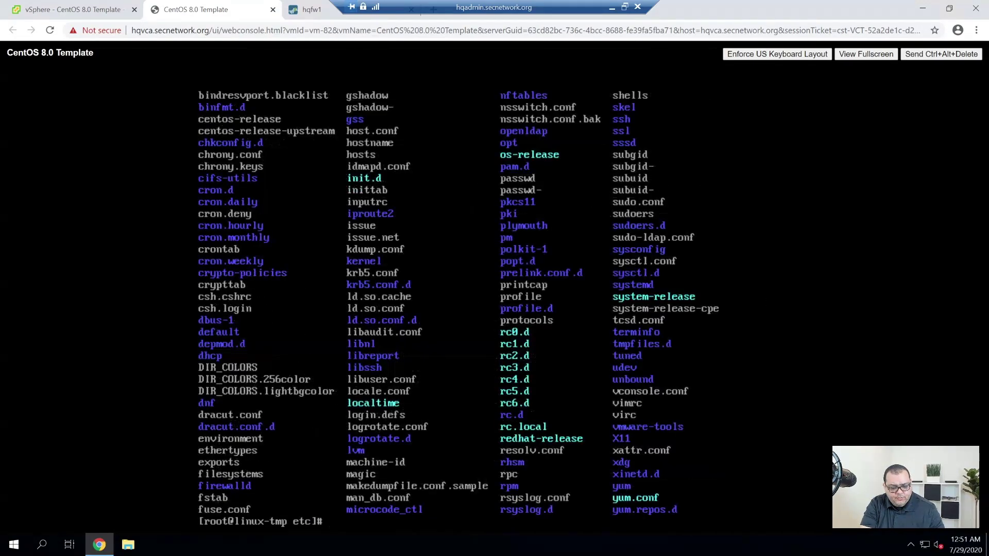
pyautogui.write('cd ssh')
pyautogui.press('Tab')
pyautogui.press('Return')
pyautogui.write('ls')
pyautogui.press('Return')
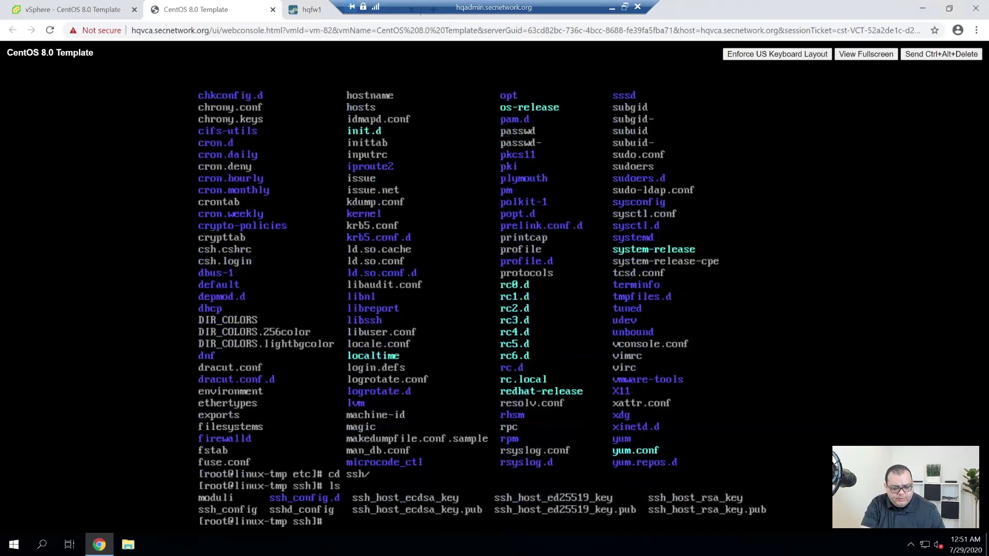
pyautogui.write('vim sshd')
pyautogui.press('Tab')
pyautogui.press('Return')
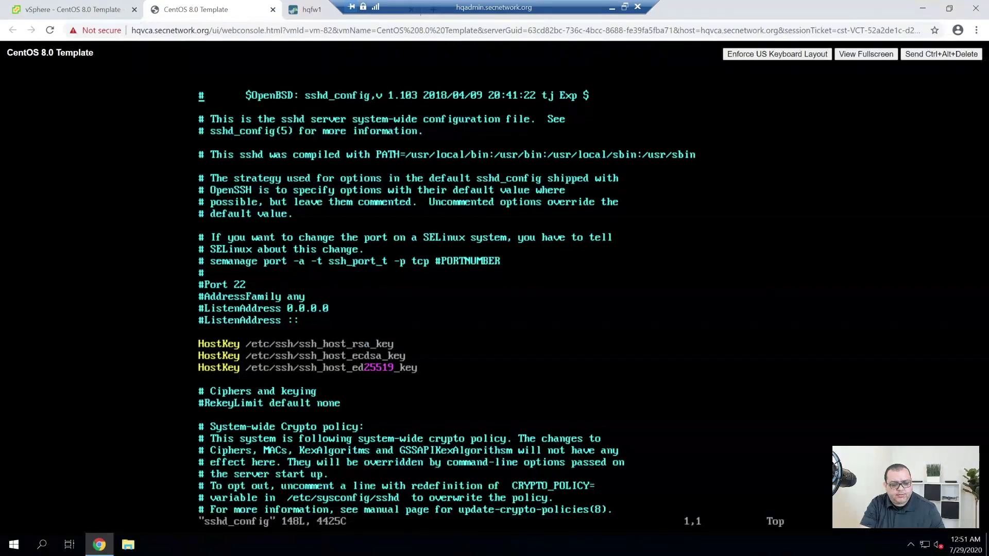
# Change PermitRootLogin from yes to no in sshd_config.
pyautogui.press('Down')
pyautogui.press('Down')
pyautogui.press('Down')
pyautogui.press('Down')
pyautogui.press('Down')
pyautogui.press('Down')
pyautogui.press('Down')
pyautogui.press('Down')
pyautogui.press('Down')
pyautogui.press('Down')
pyautogui.press('Down')
pyautogui.press('Down')
pyautogui.press('Down')
pyautogui.press('Down')
pyautogui.press('Down')
pyautogui.press('Down')
pyautogui.press('Down')
pyautogui.press('Down')
pyautogui.press('Down')
pyautogui.press('Down')
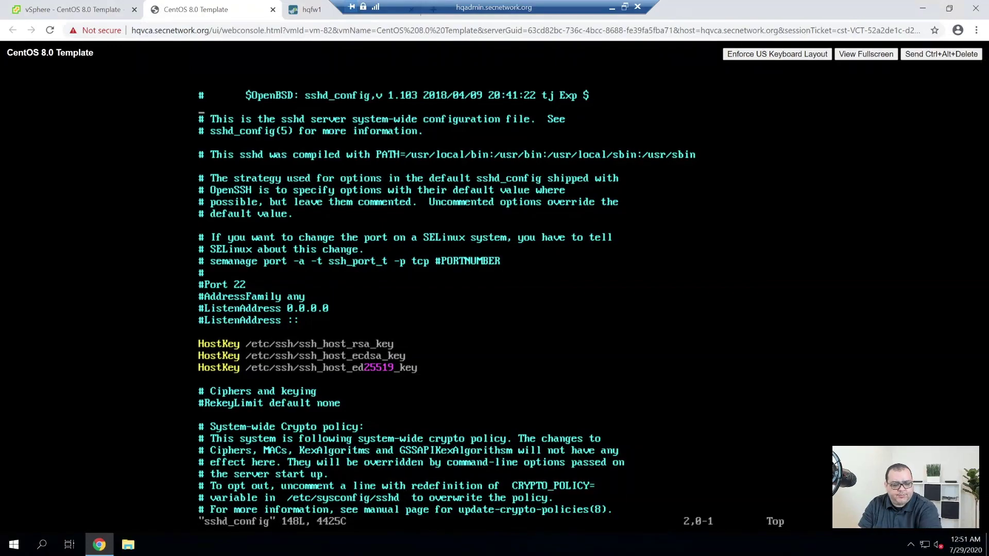
pyautogui.press('Down')
pyautogui.press('Down')
pyautogui.press('Down')
pyautogui.press('Down')
pyautogui.press('Down')
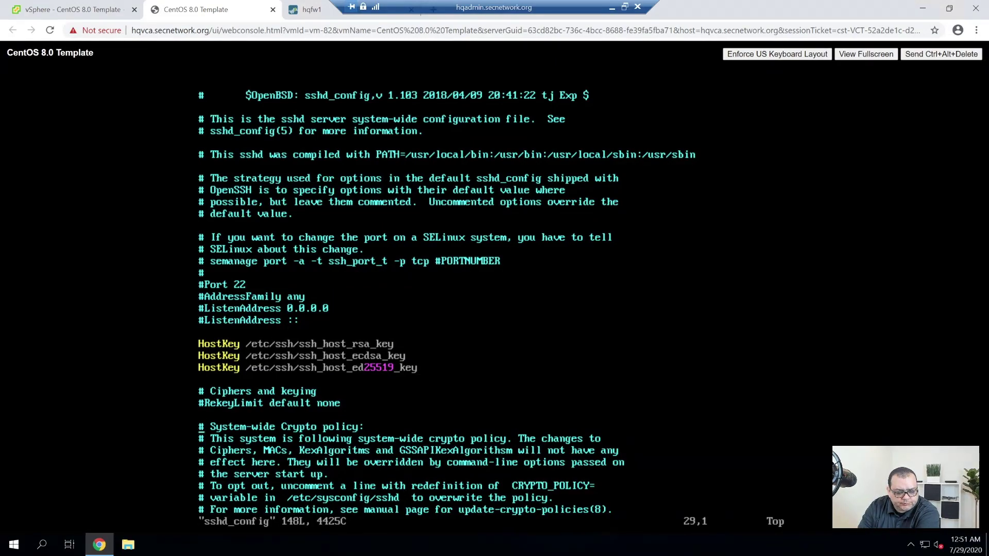
pyautogui.press('Down')
pyautogui.press('Down')
pyautogui.press('Down')
pyautogui.press('Down')
pyautogui.press('Down')
pyautogui.press('Down')
pyautogui.press('Down')
pyautogui.press('Down')
pyautogui.press('Down')
pyautogui.press('Down')
pyautogui.press('Down')
pyautogui.press('Down')
pyautogui.press('Down')
pyautogui.press('Down')
pyautogui.press('Down')
pyautogui.press('Down')
pyautogui.press('Down')
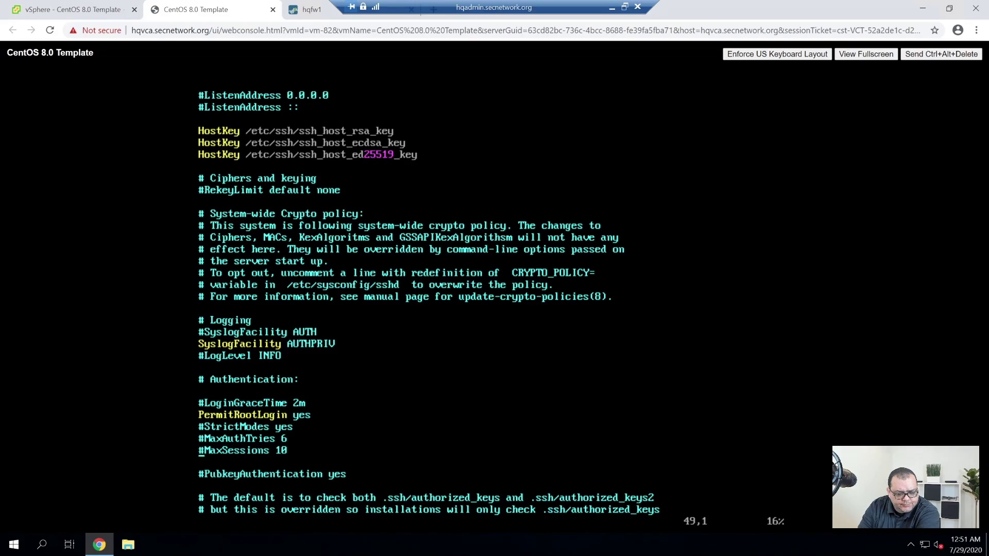
pyautogui.press('Up')
pyautogui.press('Up')
pyautogui.press('Up')
pyautogui.press('End')
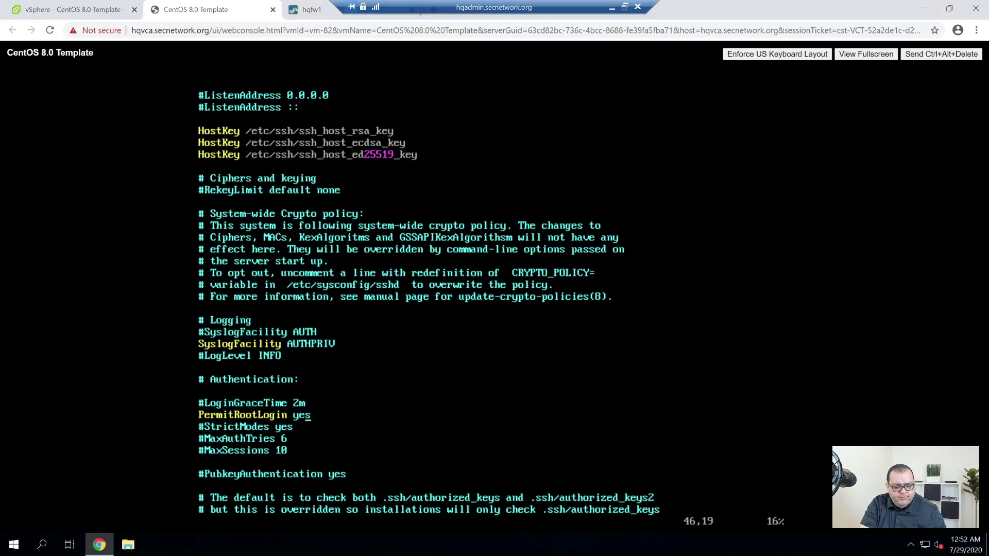
pyautogui.press('x')
pyautogui.press('x')
pyautogui.press('x')
pyautogui.write('a no')
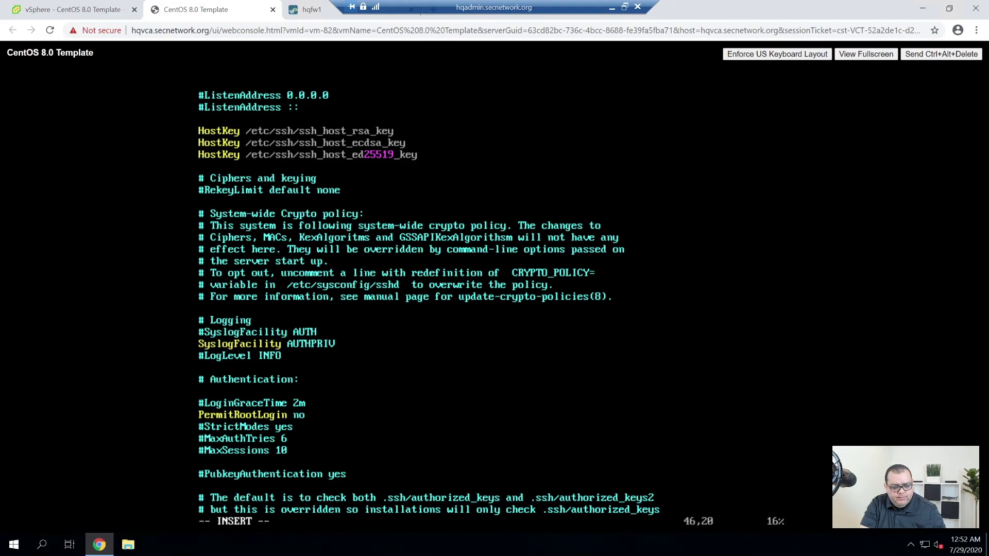
pyautogui.press('BackSpace')
pyautogui.press('Escape')
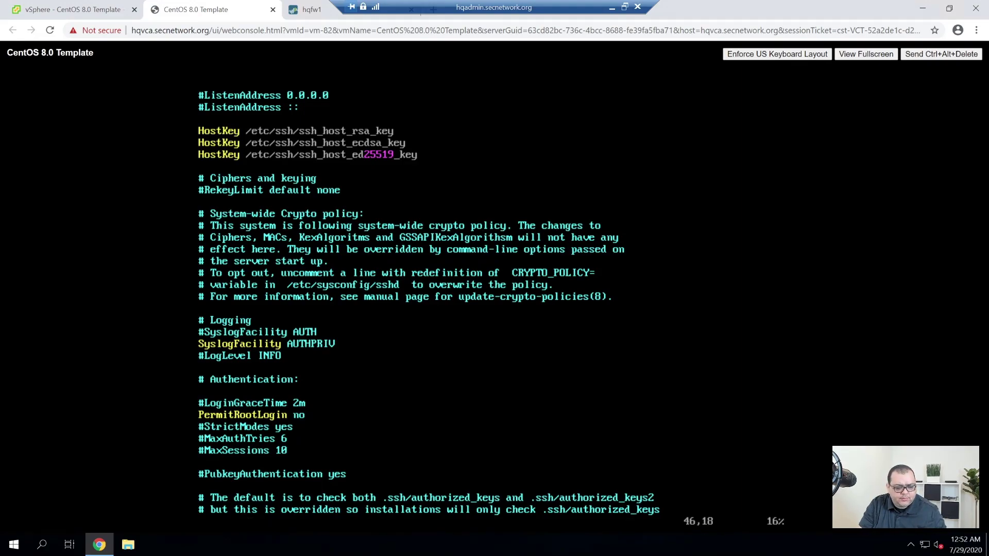
# Uncomment LoginGraceTime, set it to 1m, and save the file with :w.
pyautogui.press('0')
pyautogui.press('x')
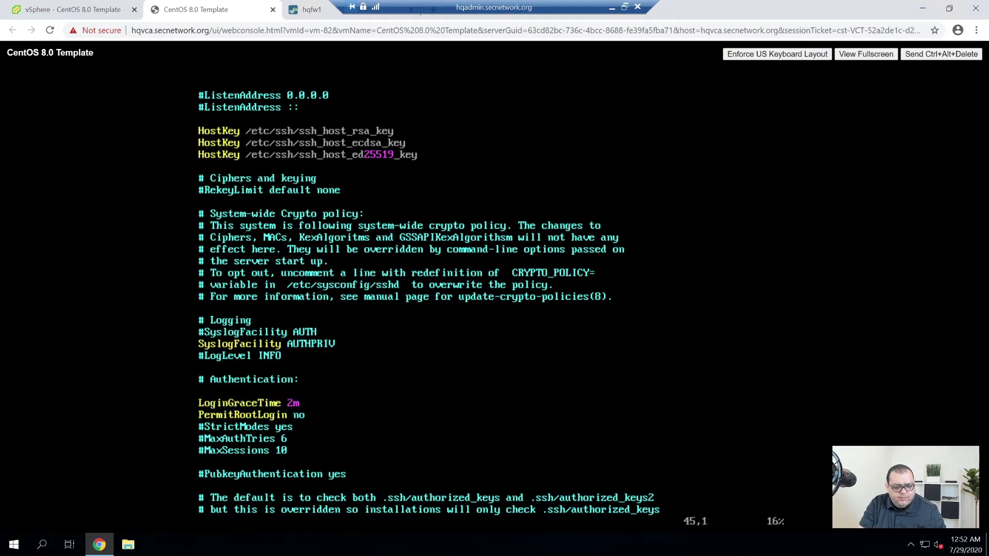
pyautogui.press('End')
pyautogui.press('Left')
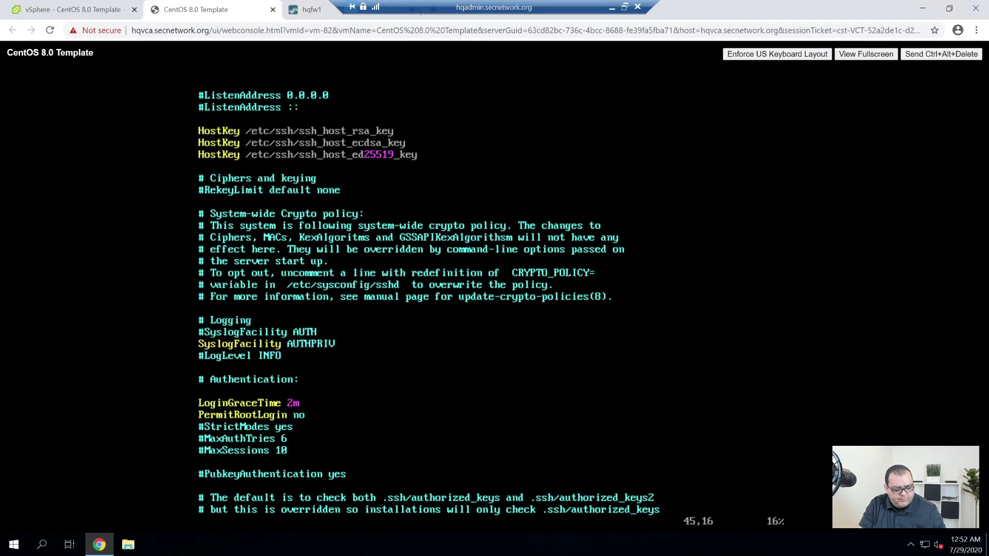
pyautogui.press('r')
pyautogui.press('1')
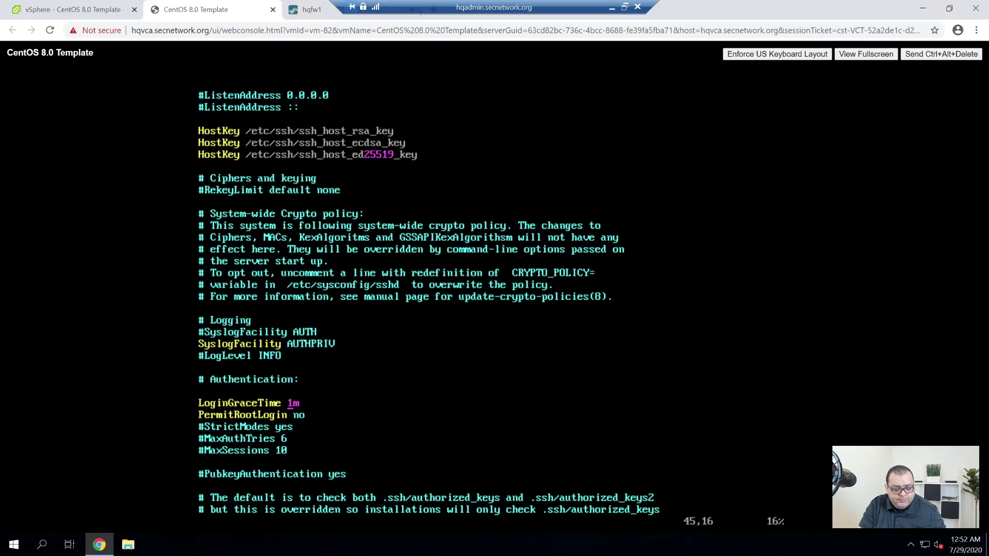
pyautogui.write(':w')
pyautogui.press('Return')
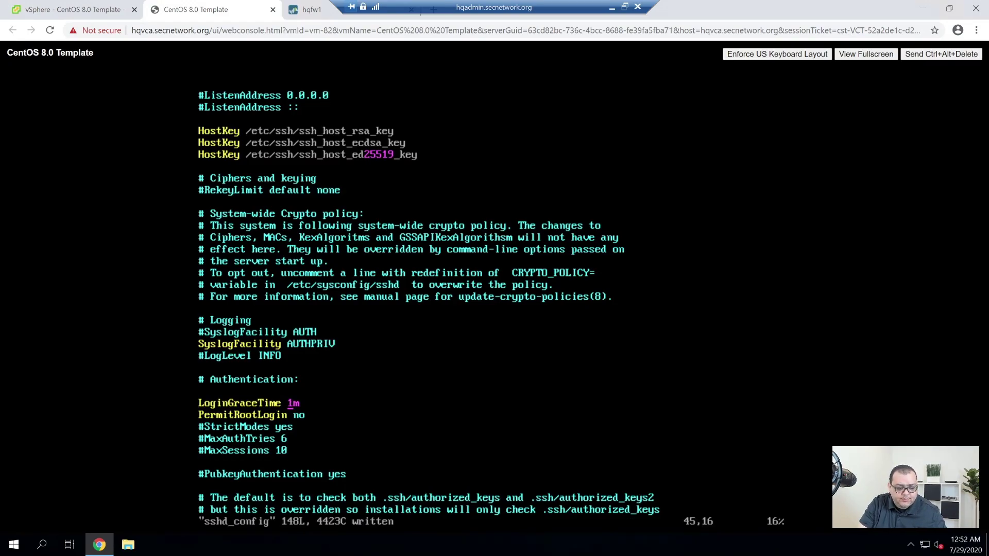
pyautogui.press('Down')
pyautogui.press('Down')
pyautogui.press('Down')
pyautogui.press('Down')
pyautogui.press('Down')
pyautogui.press('Down')
pyautogui.press('Down')
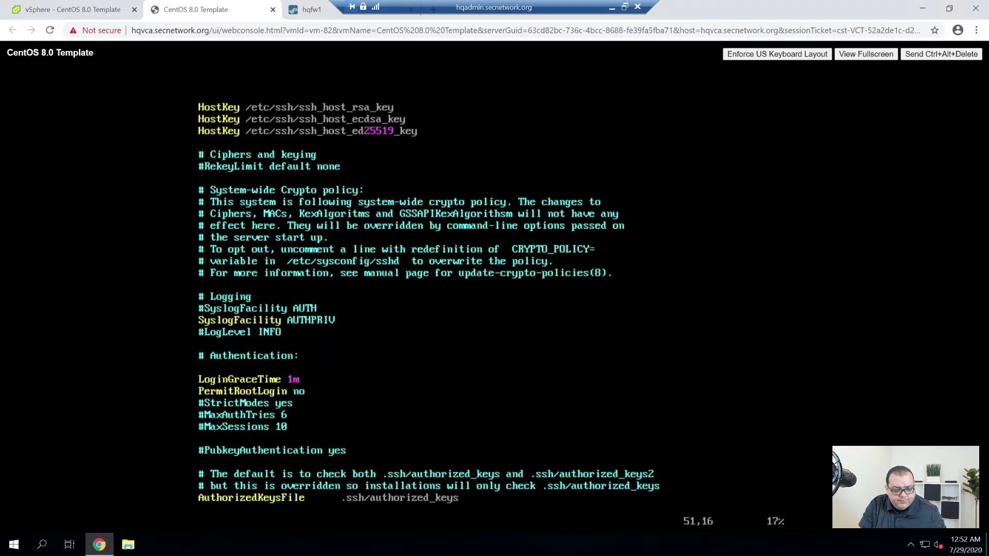
pyautogui.press('Down')
pyautogui.press('Down')
pyautogui.press('Down')
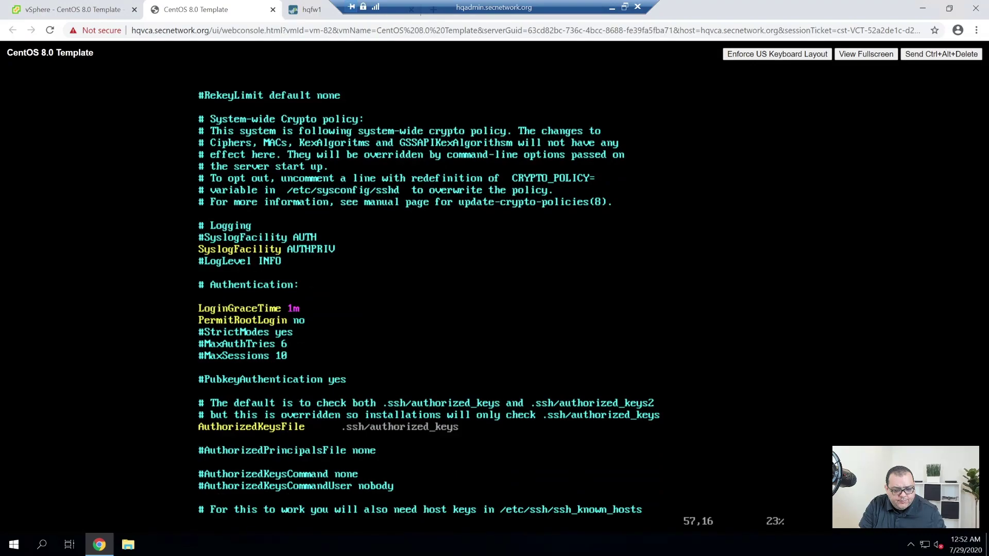
pyautogui.press('Down')
pyautogui.press('Down')
pyautogui.press('Down')
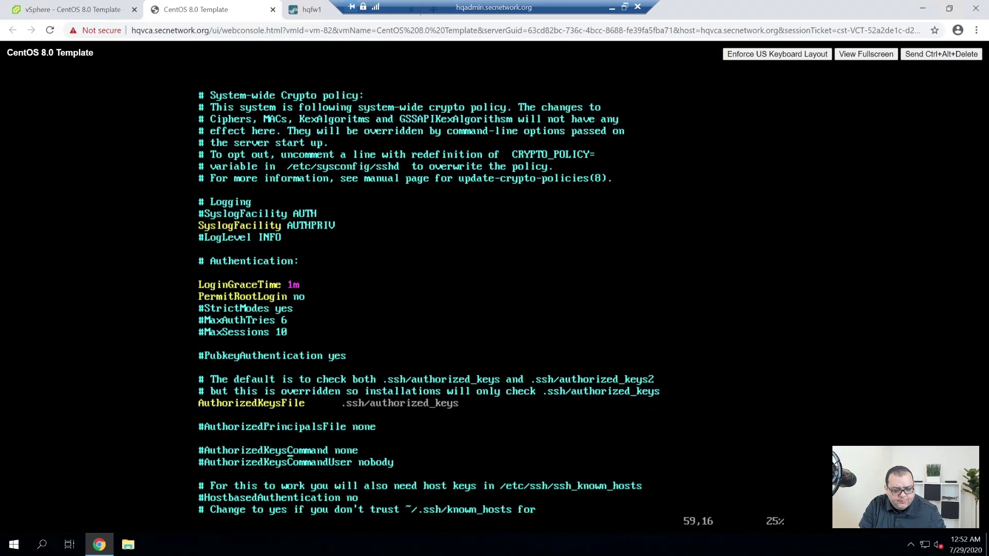
pyautogui.press('Down')
pyautogui.press('Down')
pyautogui.press('Down')
pyautogui.press('Down')
pyautogui.press('Down')
pyautogui.press('Down')
pyautogui.press('Down')
pyautogui.press('Down')
pyautogui.press('Down')
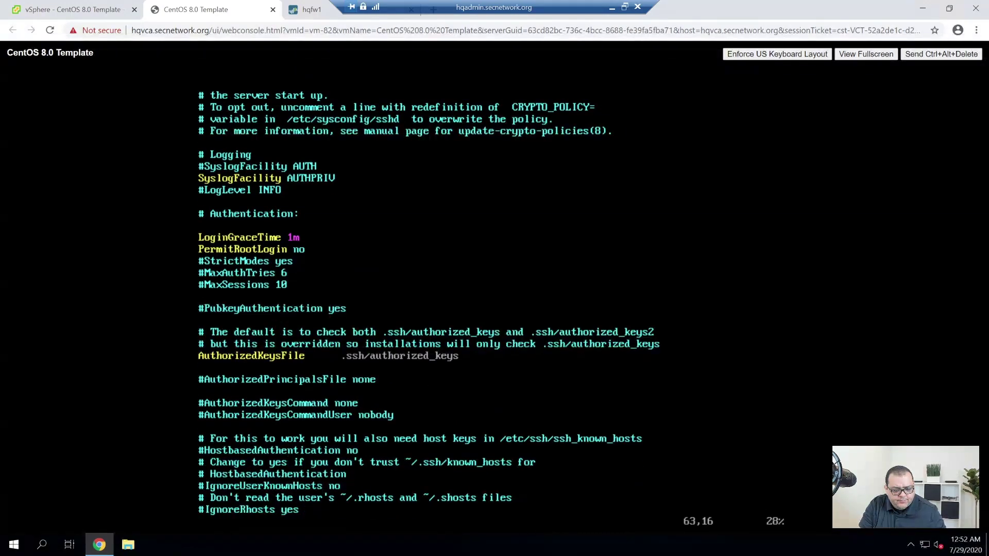
pyautogui.press('Down')
pyautogui.press('Down')
pyautogui.press('Down')
pyautogui.press('Down')
pyautogui.press('Down')
pyautogui.press('Down')
pyautogui.press('Down')
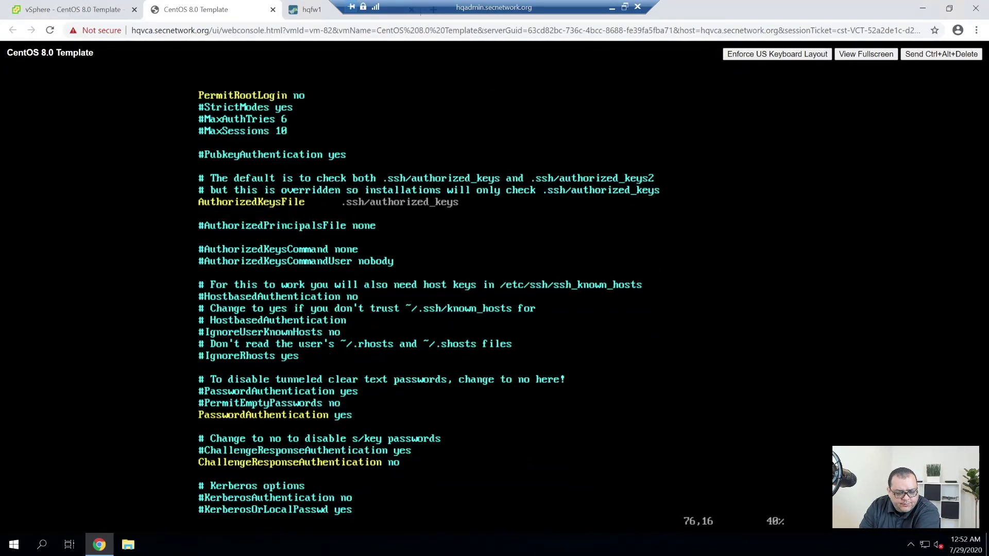
pyautogui.press('Down')
pyautogui.press('Down')
pyautogui.press('Down')
pyautogui.press('Down')
pyautogui.press('Down')
pyautogui.press('Down')
pyautogui.press('Down')
pyautogui.press('Down')
pyautogui.press('Down')
pyautogui.press('Down')
pyautogui.press('Down')
pyautogui.press('Down')
pyautogui.press('Down')
pyautogui.press('Down')
pyautogui.press('Down')
pyautogui.press('Down')
pyautogui.press('Down')
pyautogui.press('Down')
pyautogui.press('Down')
pyautogui.press('Down')
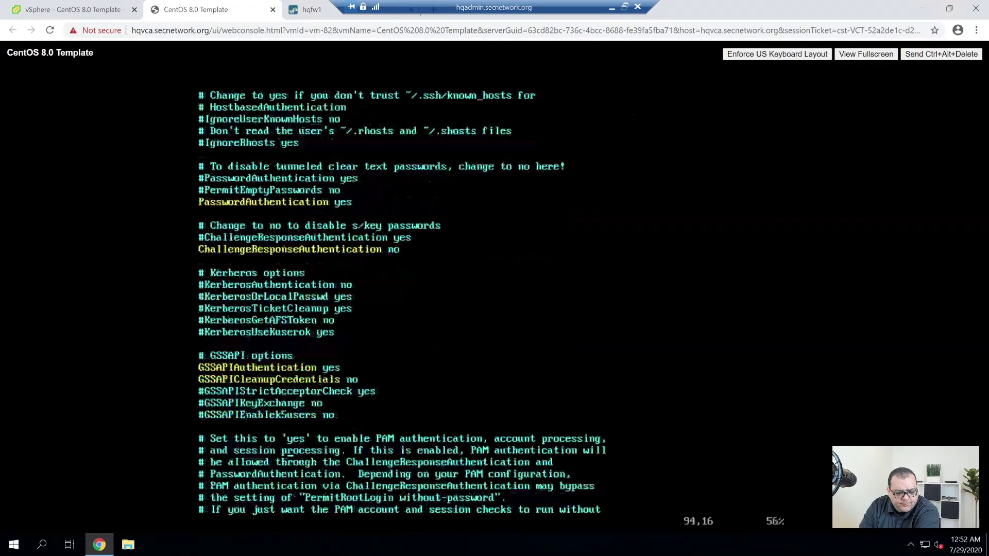
pyautogui.press('Down')
pyautogui.press('Down')
pyautogui.press('Down')
pyautogui.press('Down')
pyautogui.press('Down')
pyautogui.press('Down')
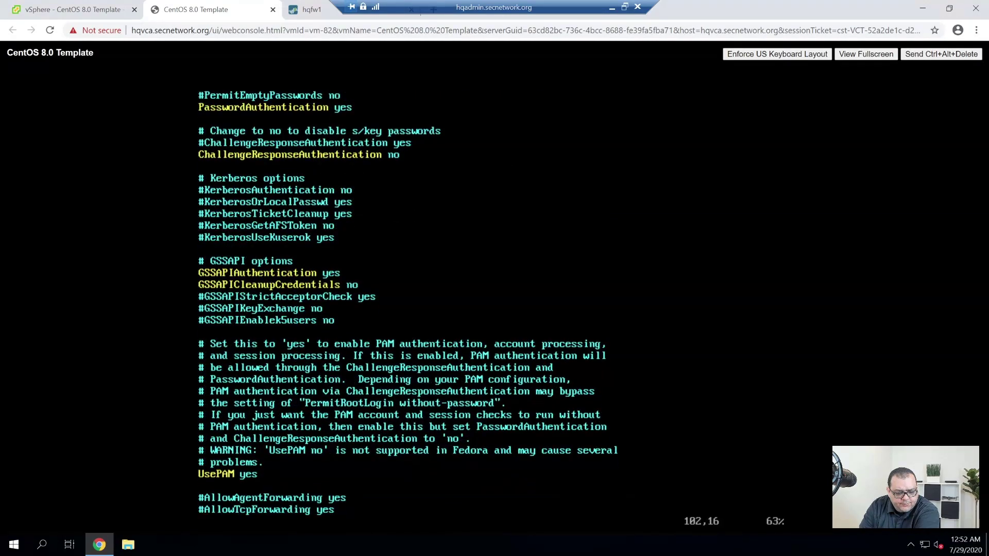
pyautogui.press('Down')
pyautogui.press('Down')
pyautogui.press('Down')
pyautogui.press('Down')
pyautogui.press('Down')
pyautogui.press('Down')
pyautogui.press('Down')
pyautogui.press('Down')
pyautogui.press('Down')
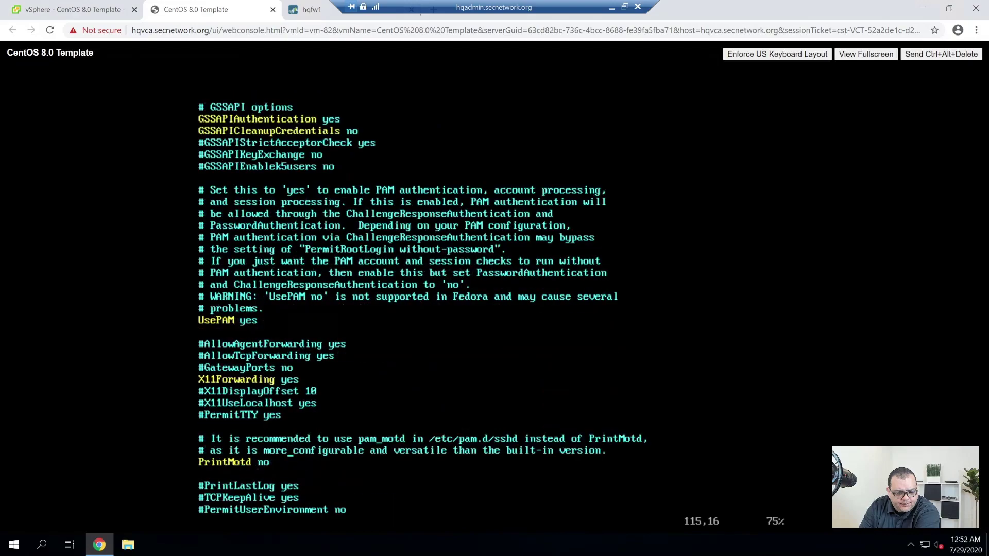
pyautogui.press('Down')
pyautogui.press('Up')
pyautogui.press('Up')
pyautogui.press('Up')
pyautogui.press('Up')
pyautogui.press('Up')
pyautogui.press('Down')
pyautogui.press('Down')
pyautogui.press('Down')
pyautogui.press('Down')
pyautogui.press('Down')
pyautogui.press('Down')
pyautogui.press('Down')
pyautogui.press('Down')
pyautogui.press('Down')
pyautogui.press('Down')
pyautogui.press('Down')
pyautogui.press('Down')
pyautogui.press('Down')
pyautogui.press('Down')
pyautogui.press('Down')
pyautogui.press('Down')
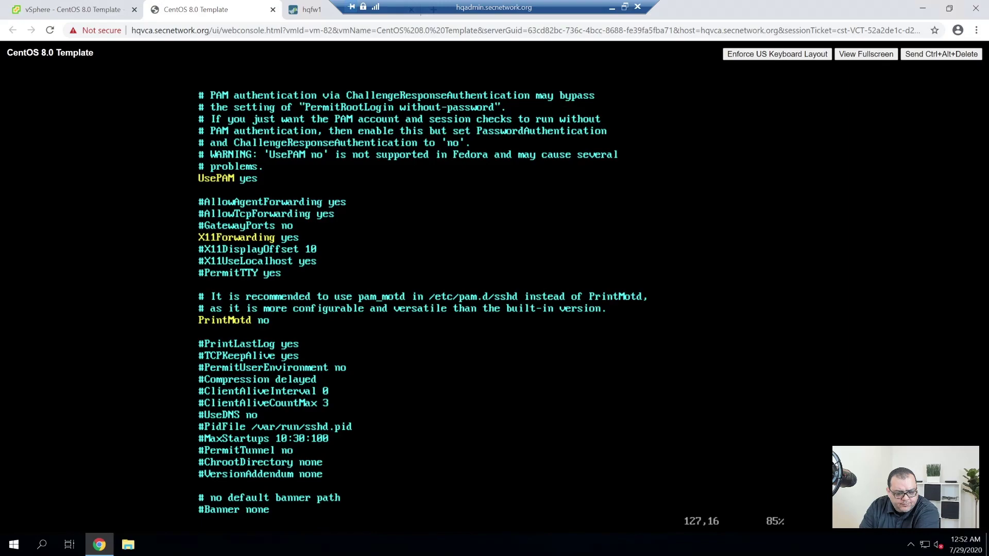
pyautogui.press('Down')
pyautogui.press('Down')
pyautogui.press('Down')
pyautogui.press('Down')
pyautogui.press('Down')
pyautogui.press('Down')
pyautogui.press('Down')
pyautogui.press('Down')
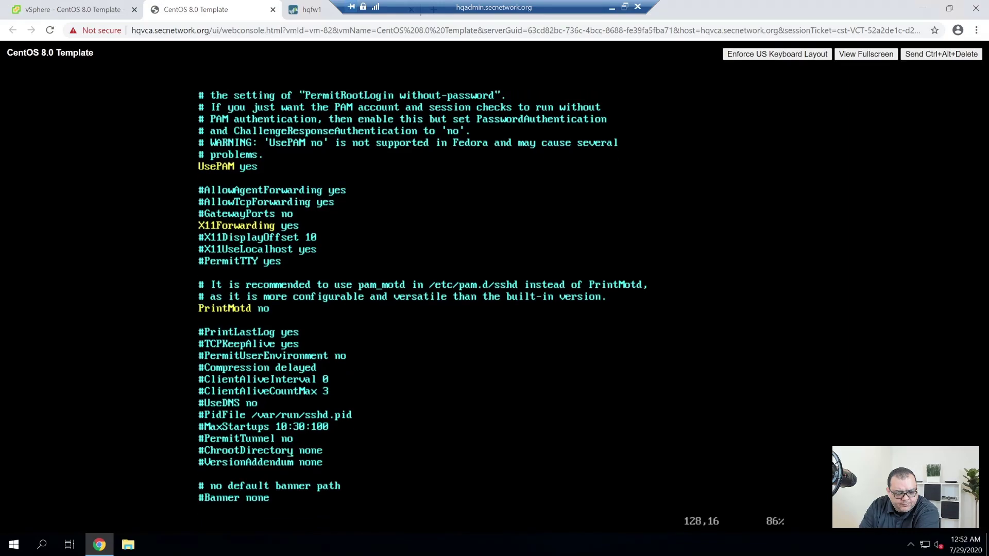
pyautogui.press('Down')
pyautogui.press('Down')
pyautogui.press('Down')
pyautogui.press('Down')
pyautogui.press('Down')
pyautogui.press('Down')
pyautogui.press('Down')
pyautogui.press('Down')
pyautogui.press('Down')
pyautogui.press('Down')
pyautogui.press('Down')
pyautogui.press('Down')
pyautogui.press('Down')
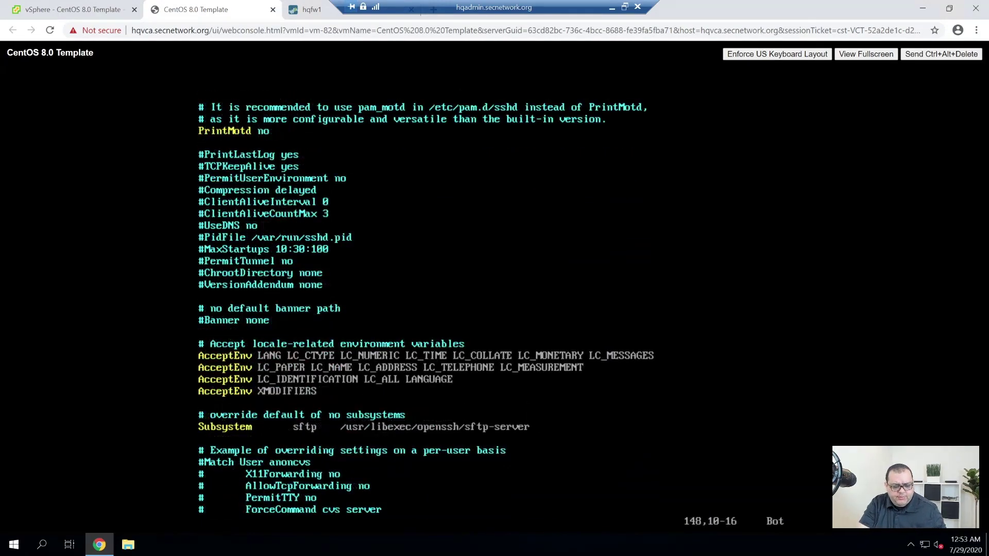
# Save and exit sshd_config with :wq, then restart the sshd service.
pyautogui.write(':wq')
pyautogui.press('Return')
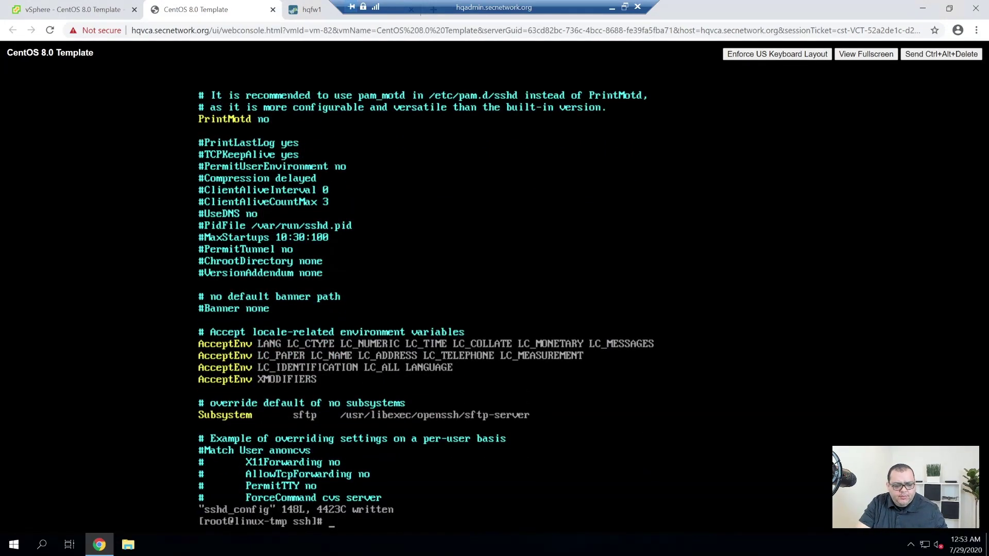
pyautogui.write('systemc')
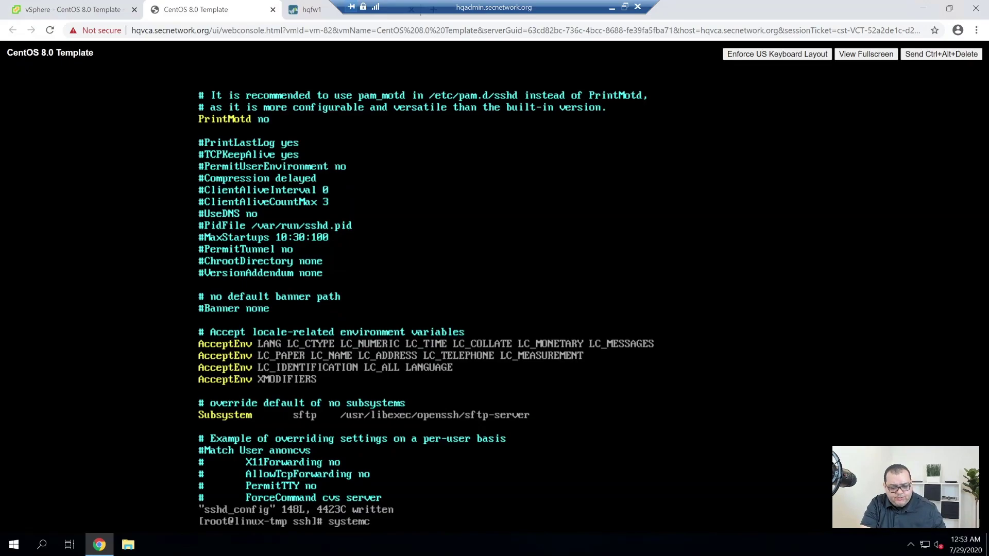
pyautogui.write('tl restart sshd')
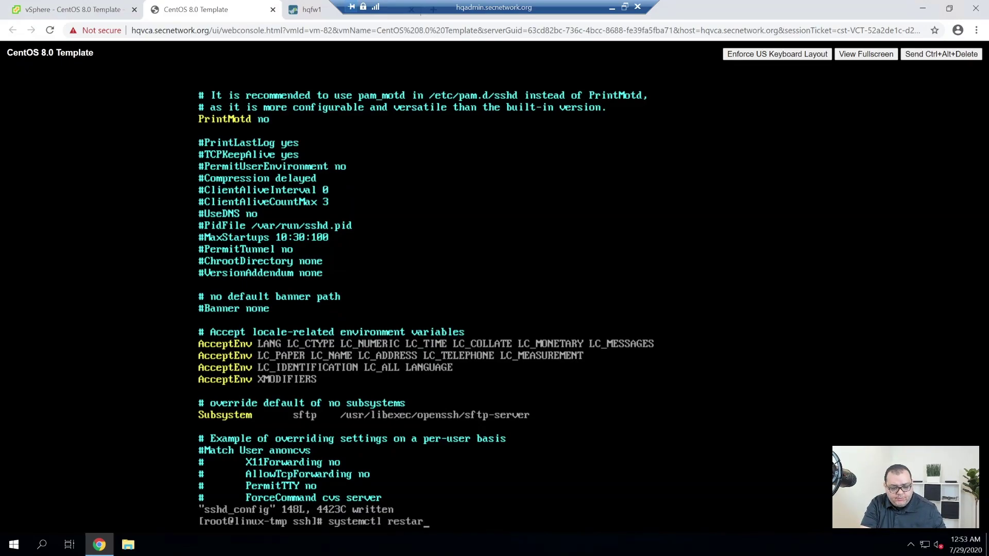
pyautogui.press('Return')
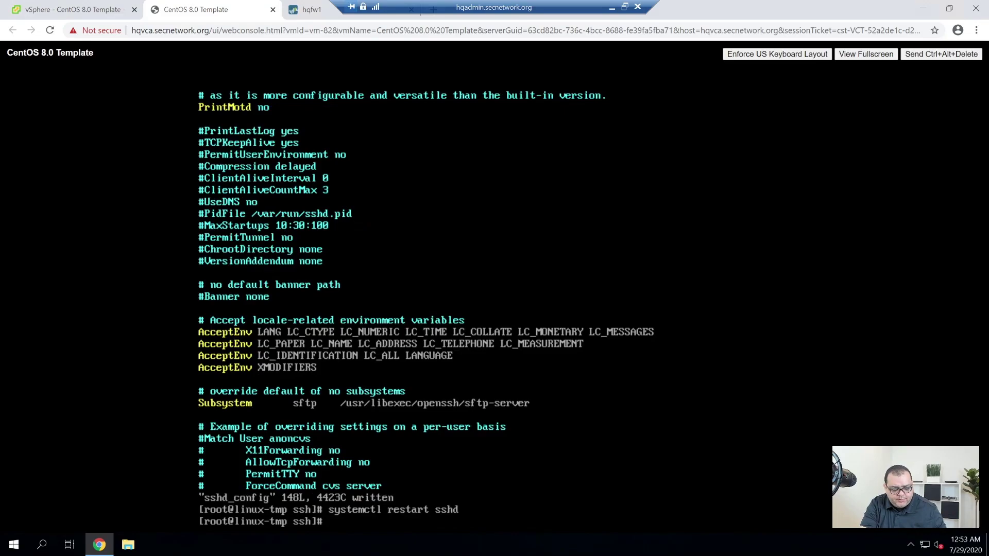
# Move into /etc/sysconfig and list the running processes and the directory contents.
pyautogui.write('cd /etc/')
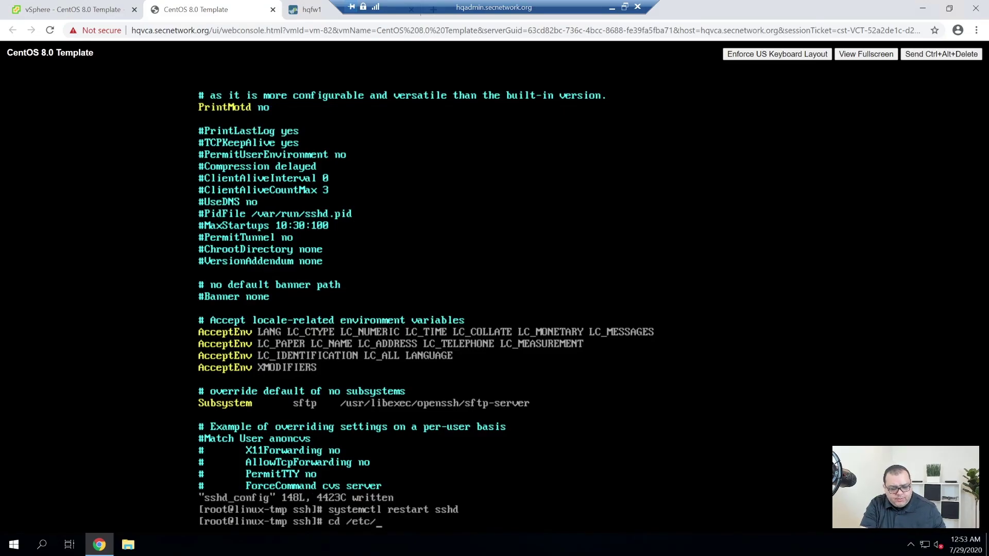
pyautogui.write('sysconfig/net')
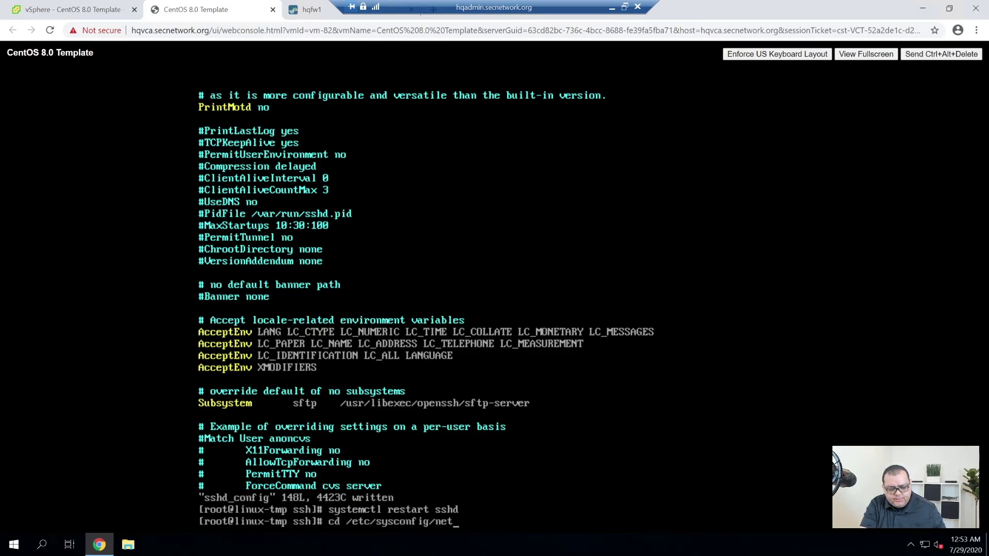
pyautogui.write('work-c')
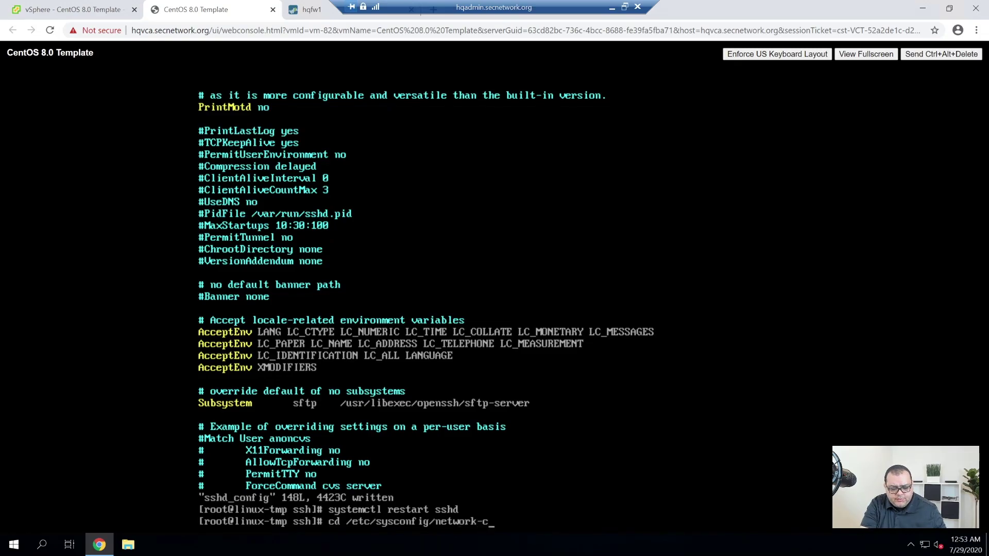
pyautogui.write('onf')
pyautogui.press('BackSpace')
pyautogui.press('BackSpace')
pyautogui.press('BackSpace')
pyautogui.press('BackSpace')
pyautogui.press('BackSpace')
pyautogui.press('BackSpace')
pyautogui.press('BackSpace')
pyautogui.press('BackSpace')
pyautogui.press('BackSpace')
pyautogui.press('BackSpace')
pyautogui.press('BackSpace')
pyautogui.press('Return')
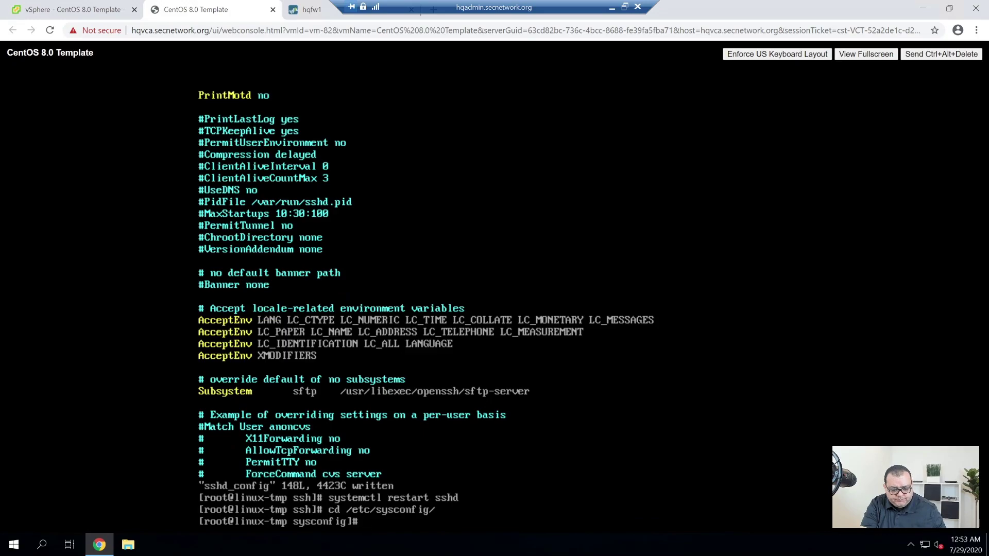
pyautogui.write('ps aux')
pyautogui.press('Return')
pyautogui.write('clear')
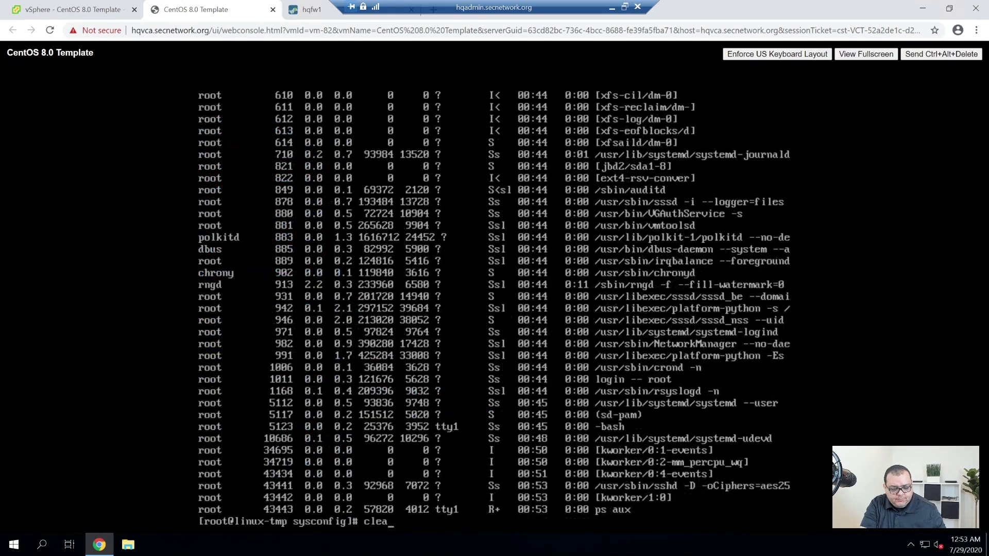
pyautogui.press('Return')
pyautogui.write('n')
pyautogui.press('BackSpace')
pyautogui.write('ls -lah')
pyautogui.press('Return')
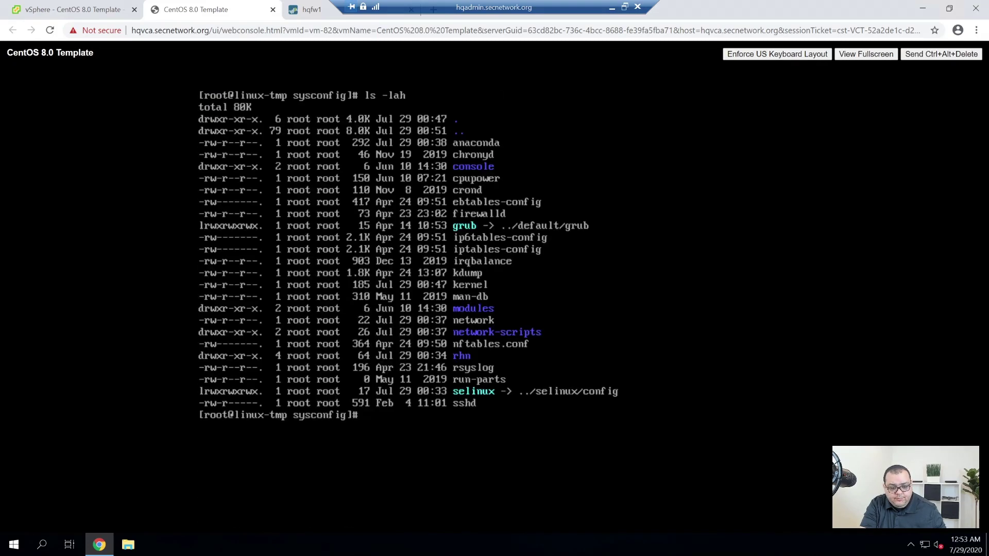
# Enter network-scripts, list its files, and type a vim command for ifcfg-ens192.
pyautogui.write('cd network-s')
pyautogui.press('Tab')
pyautogui.press('Return')
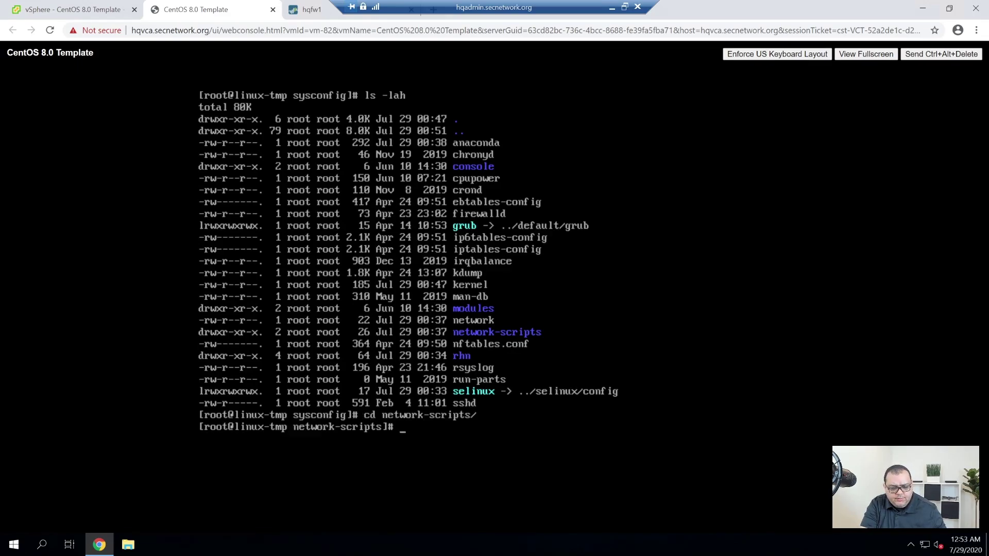
pyautogui.write('ls')
pyautogui.press('Return')
pyautogui.write('vim ifcfg-ens192')
pyautogui.press('Tab')
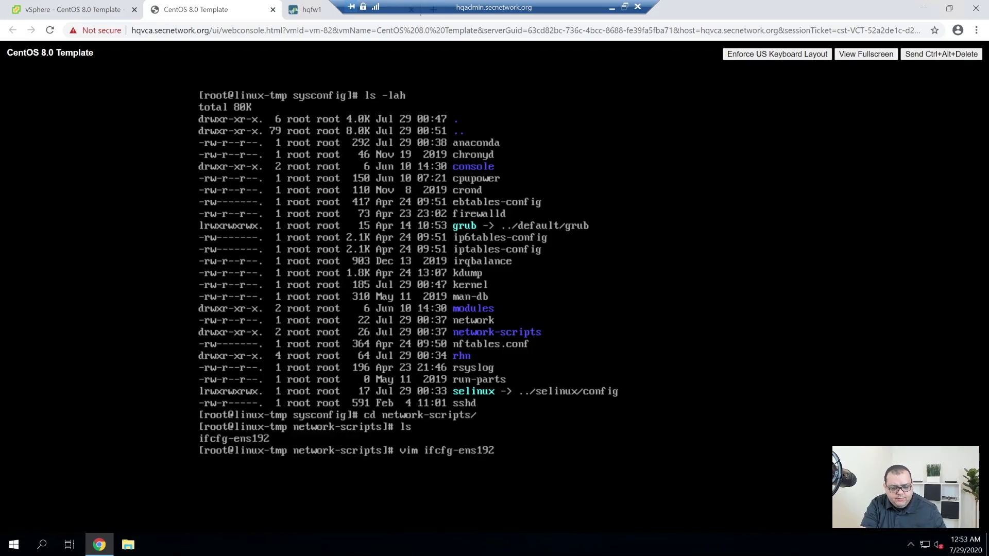
# Open and quit ifcfg-ens192, find network.service missing, and run 'dnf -y install network-scripts'.
pyautogui.press('Return')
pyautogui.write(':q')
pyautogui.press('Return')
pyautogui.write('systemctl ')
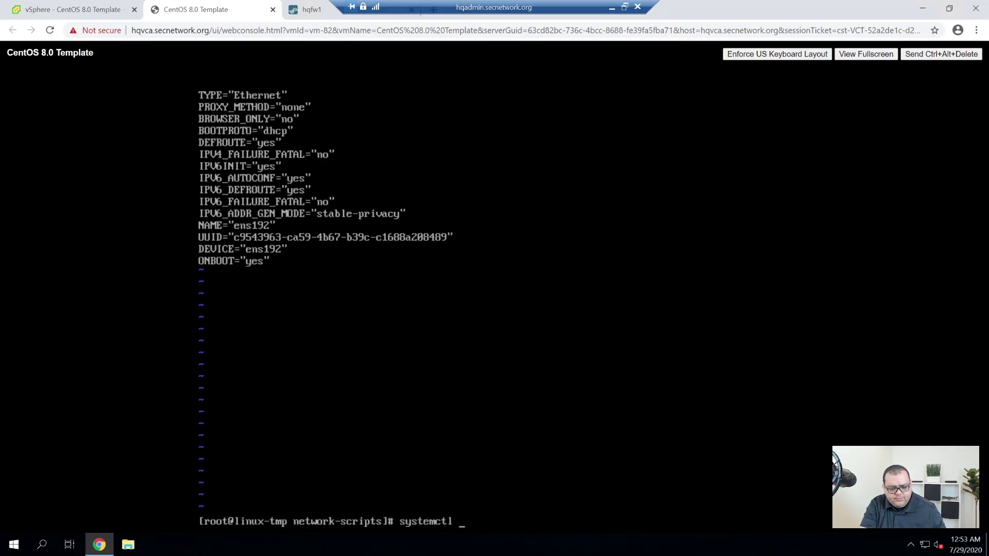
pyautogui.write('stat')
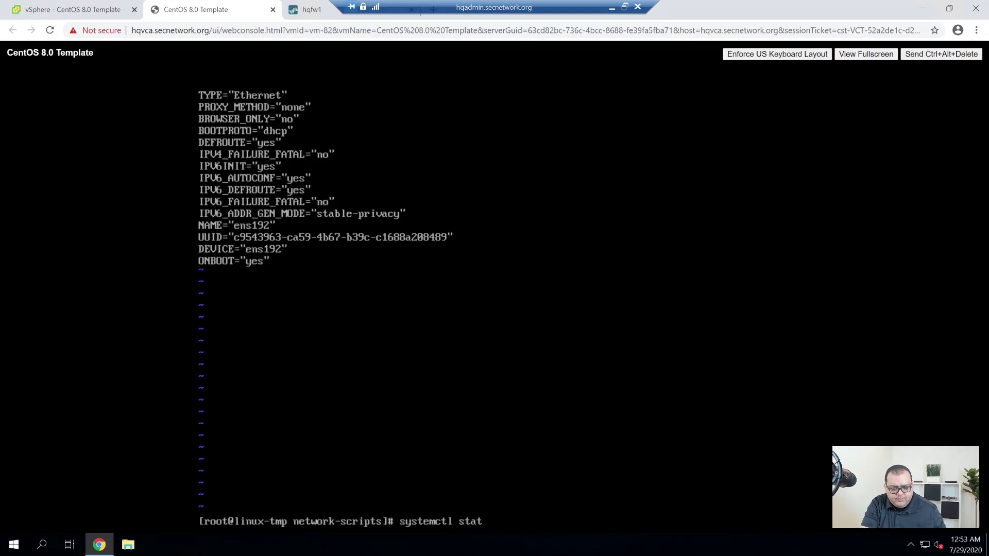
pyautogui.write('us network')
pyautogui.press('Return')
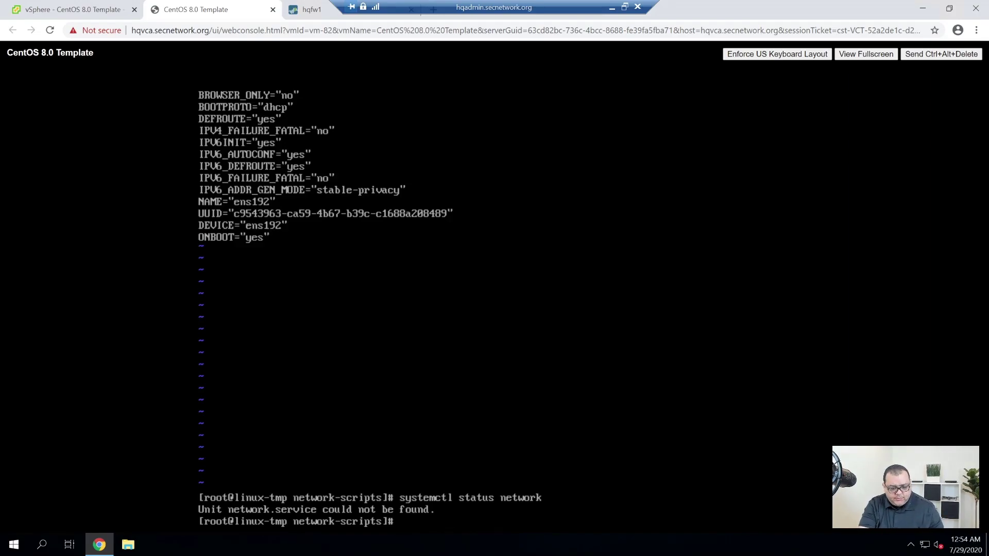
pyautogui.write('dnf')
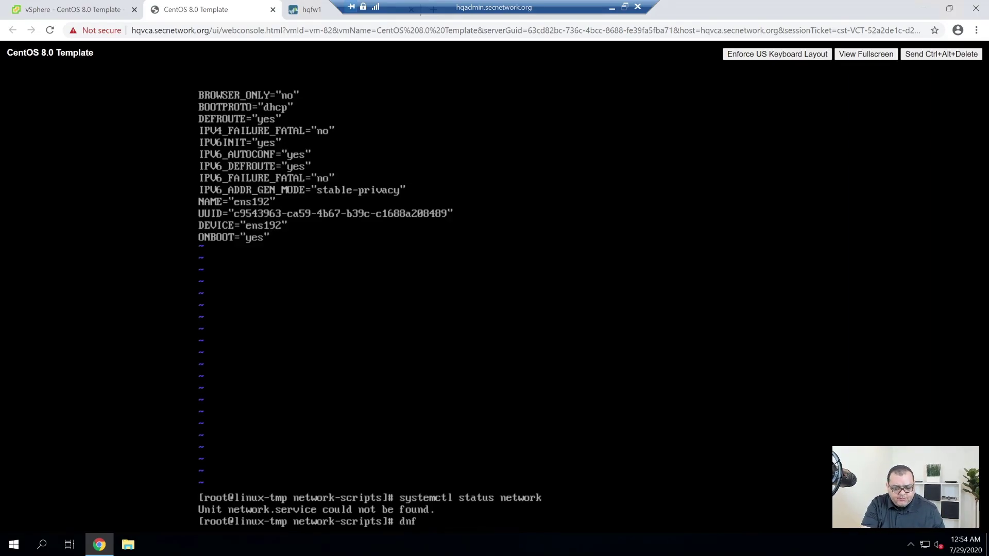
pyautogui.write(' -y ')
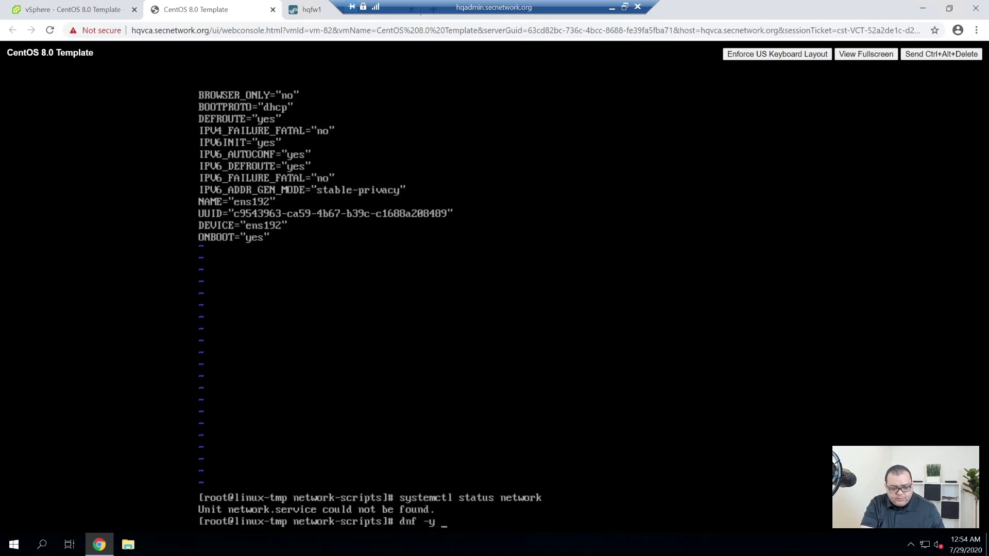
pyautogui.write('install ne')
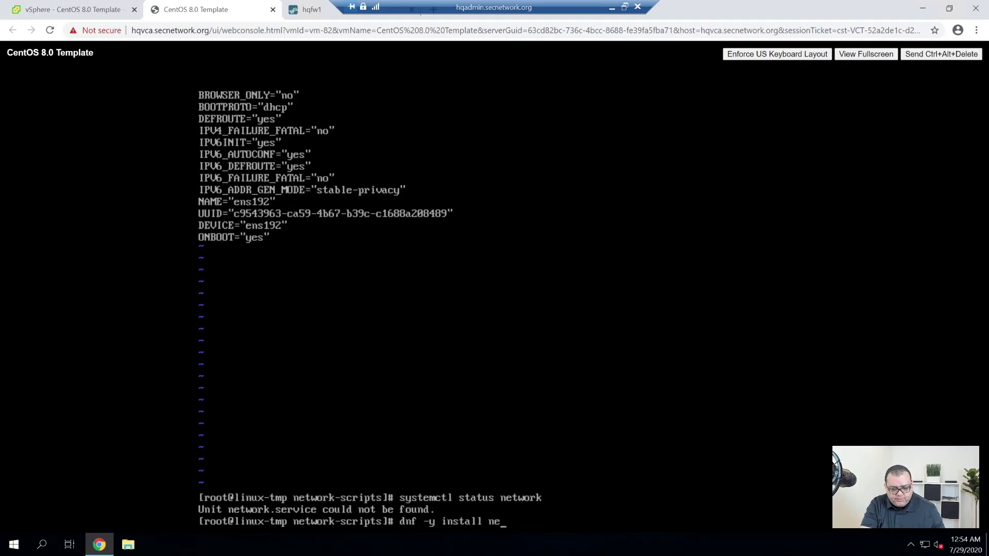
pyautogui.write('twork-scripts')
pyautogui.press('Return')
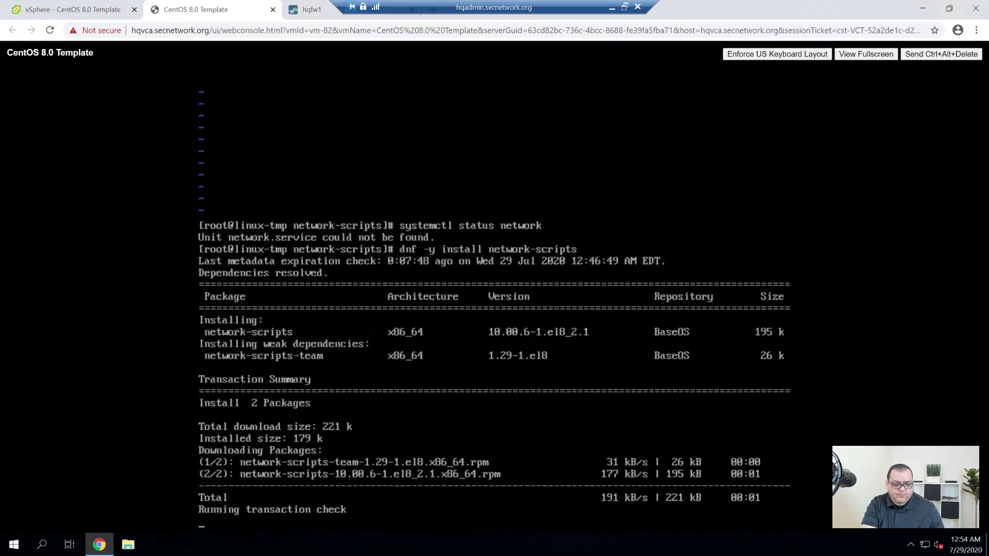
# Re-run systemctl status network, confirming it loads but is inactive, and begin opening ifcfg-ens192.
pyautogui.press('Up')
pyautogui.press('Up')
pyautogui.press('Up')
pyautogui.press('Down')
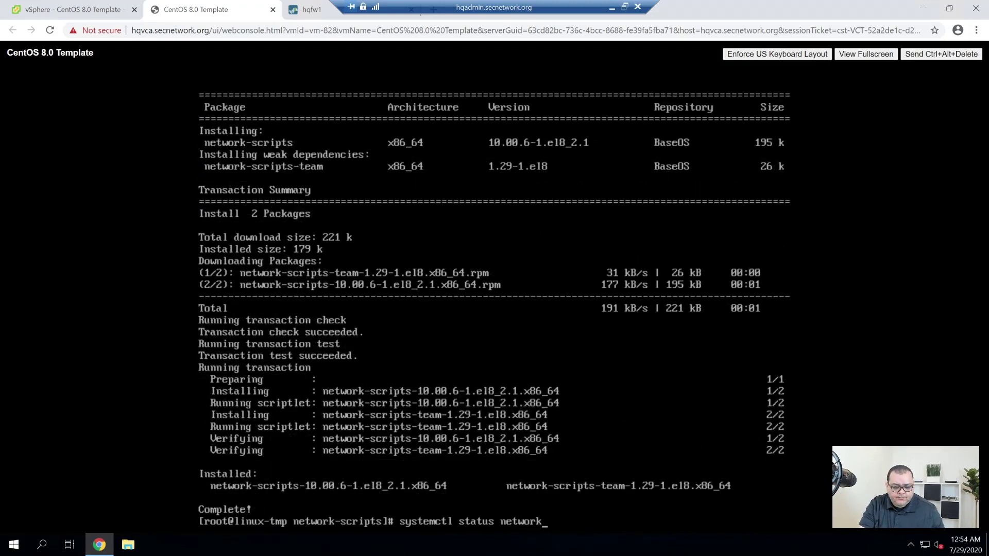
pyautogui.press('Return')
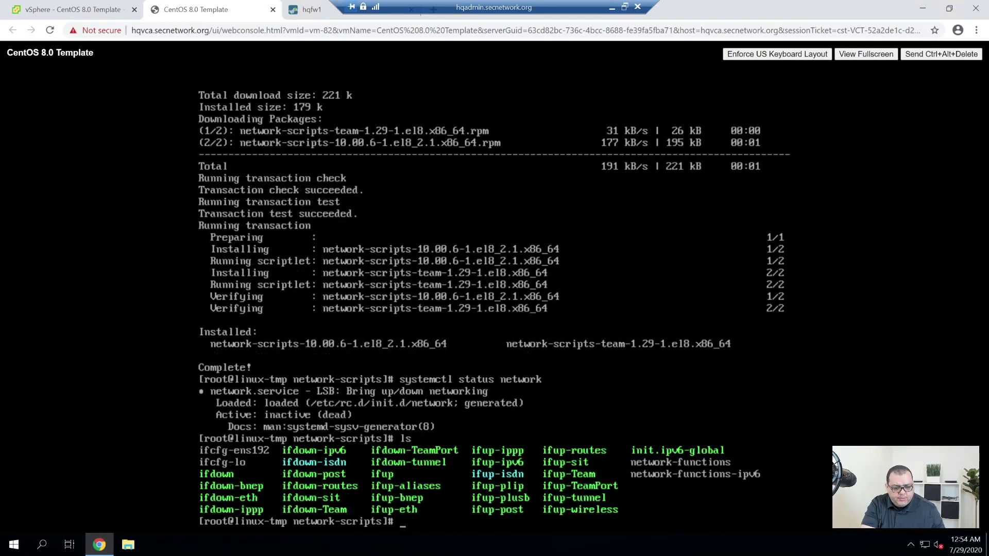
pyautogui.write('v')
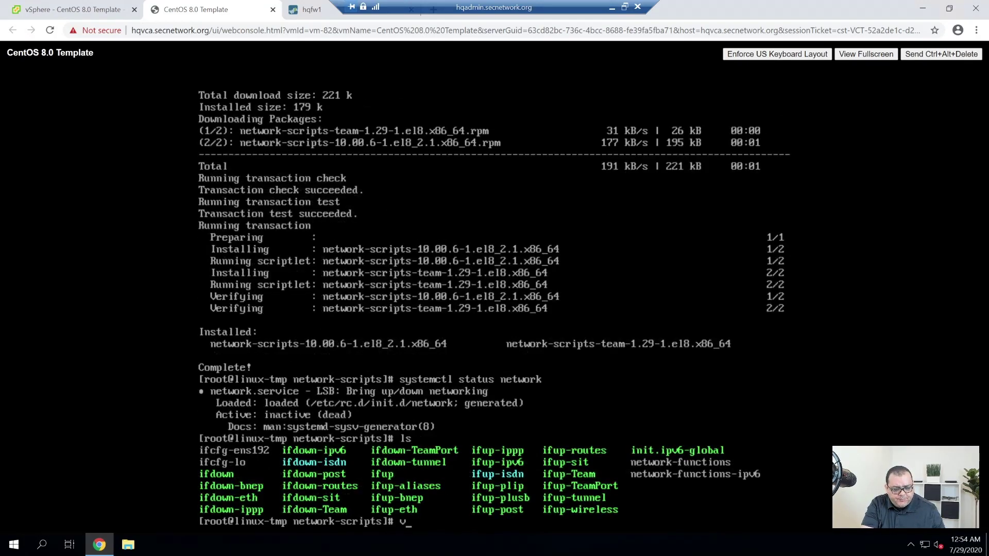
pyautogui.write('im ifcfg-e')
# Open ifcfg-ens192 in vim, unquote TYPE=Ethernet and delete the PROXY_METHOD and BROWSER_ONLY lines.
pyautogui.press('Tab')
pyautogui.press('Return')
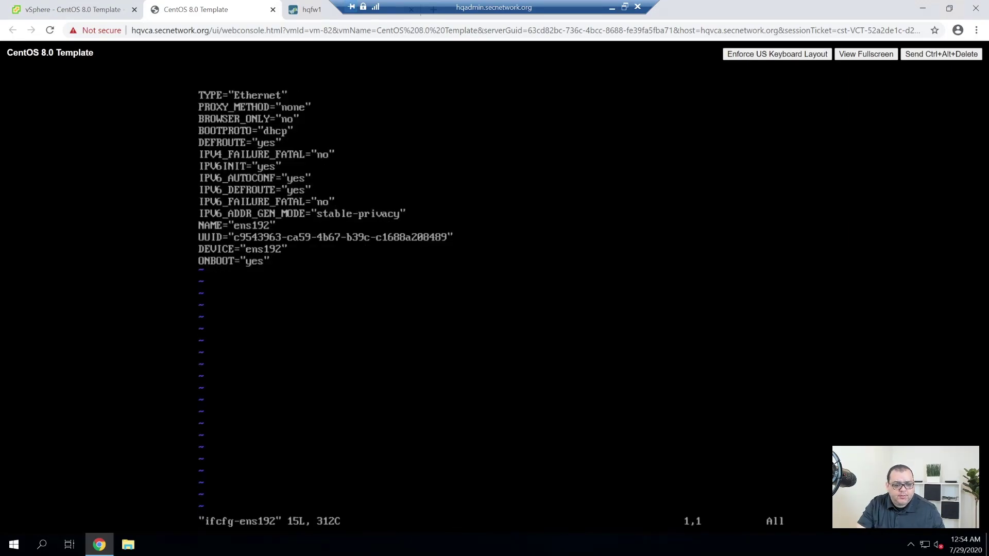
pyautogui.press('$')
pyautogui.press('x')
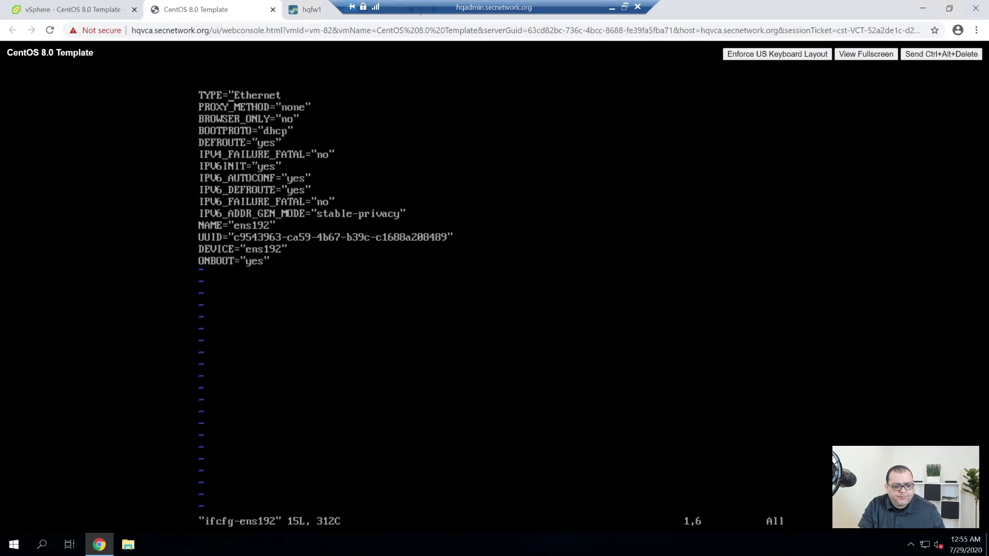
pyautogui.press('F')
pyautogui.press('"')
pyautogui.press('x')
pyautogui.press('j')
pyautogui.press('2')
pyautogui.press('d')
pyautogui.press('d')
# Change BOOTPROTO from dhcp to none.
pyautogui.press('$')
pyautogui.press('x')
pyautogui.press('Left')
pyautogui.press('Left')
pyautogui.press('Left')
pyautogui.press('Left')
pyautogui.press('x')
pyautogui.press('x')
pyautogui.press('x')
pyautogui.press('x')
pyautogui.press('x')
pyautogui.write('anone')
pyautogui.press('Escape')
pyautogui.press('Down')
pyautogui.press('x')
pyautogui.press('Left')
pyautogui.press('Left')
pyautogui.press('Left')
# Strip the quotes from the DEFROUTE and IPV4_FAILURE_FATAL values.
pyautogui.press('x')
pyautogui.press('Down')
pyautogui.press('$')
pyautogui.press('x')
pyautogui.press('Left')
pyautogui.press('Left')
pyautogui.press('x')
pyautogui.press('Up')
pyautogui.press('Up')
pyautogui.press('Down')
pyautogui.press('Down')
pyautogui.press('Down')
pyautogui.press('Up')
pyautogui.press('Up')
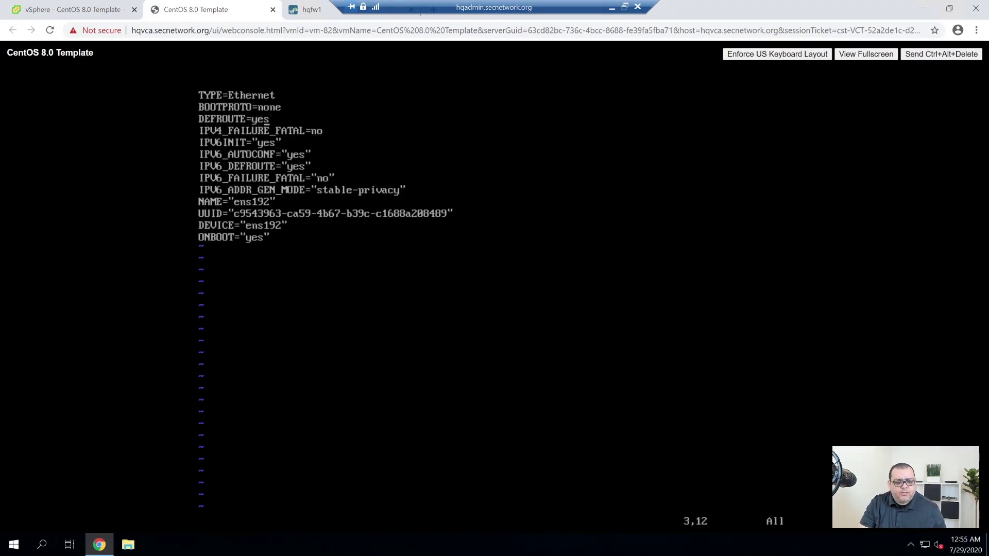
# Set IPV6INIT to no without quotes.
pyautogui.press('Down')
pyautogui.press('Down')
pyautogui.press('$')
pyautogui.press('x')
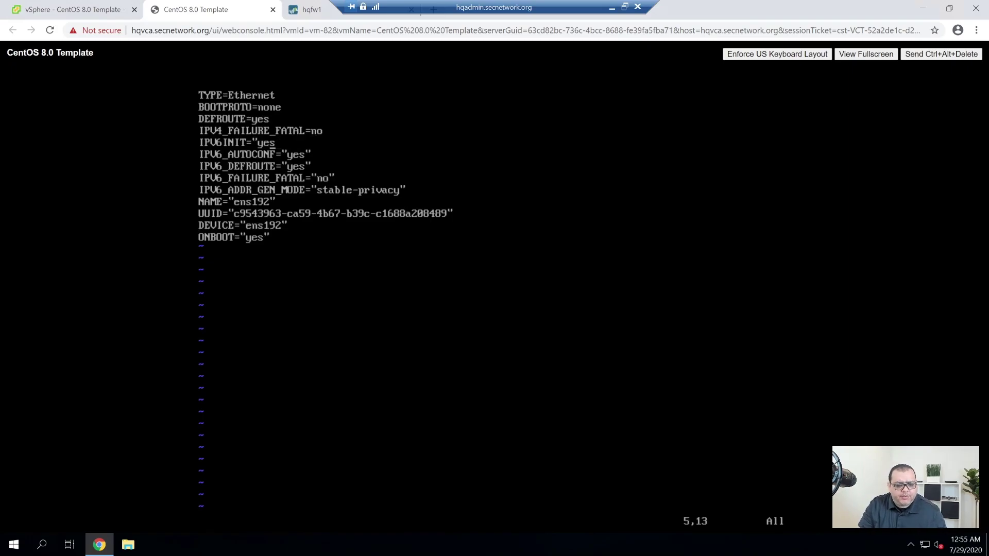
pyautogui.press('Left')
pyautogui.press('Left')
pyautogui.press('x')
pyautogui.press('x')
pyautogui.press('x')
pyautogui.press('x')
pyautogui.write('a')
pyautogui.write('no')
pyautogui.press('Escape')
pyautogui.press('Down')
# Delete the IPV6_AUTOCONF, IPV6_DEFROUTE, IPV6_FAILURE_FATAL and IPV6_ADDR_GEN_MODE lines, then review the file.
pyautogui.press('d')
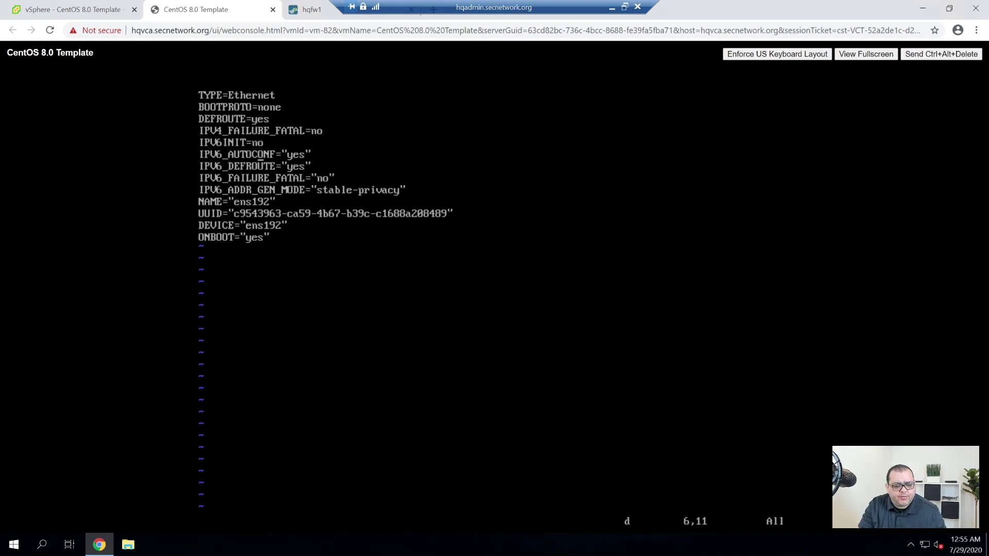
pyautogui.press('d')
pyautogui.press('d')
pyautogui.press('d')
pyautogui.press('d')
pyautogui.press('d')
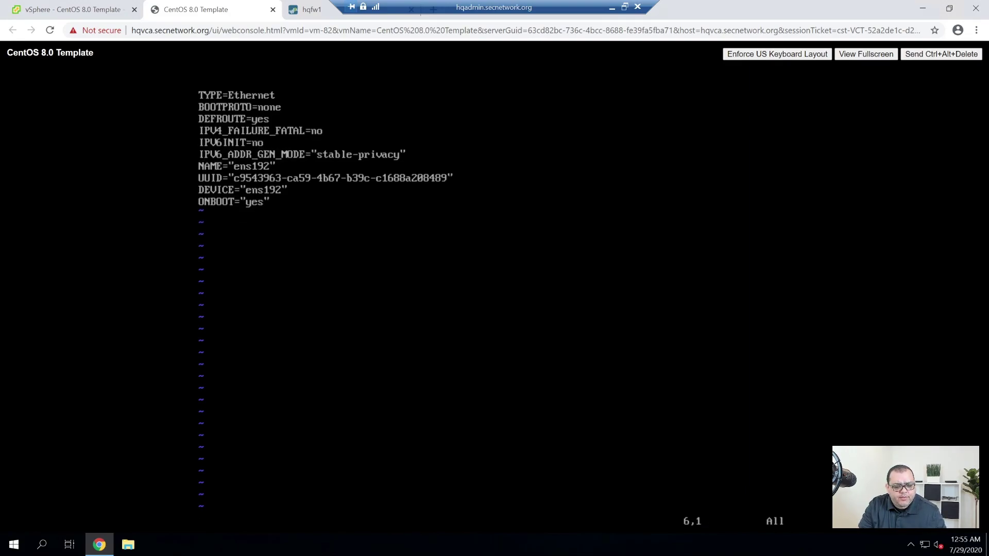
pyautogui.press('d')
pyautogui.press('d')
pyautogui.press('Right')
pyautogui.press('Right')
pyautogui.press('Up')
pyautogui.press('Up')
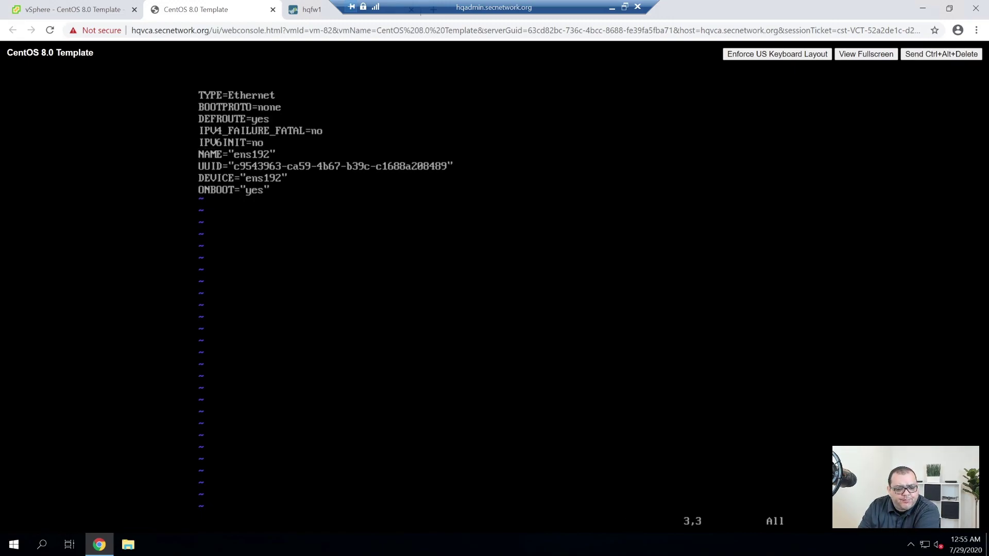
pyautogui.press('Up')
pyautogui.press('Up')
pyautogui.press('Down')
pyautogui.press('Down')
pyautogui.press('Down')
pyautogui.press('Up')
pyautogui.press('Up')
pyautogui.press('Down')
pyautogui.press('Down')
pyautogui.press('Down')
pyautogui.press('Down')
pyautogui.press('Down')
pyautogui.press('Up')
# Unquote the NAME value and delete the UUID line.
pyautogui.press('End')
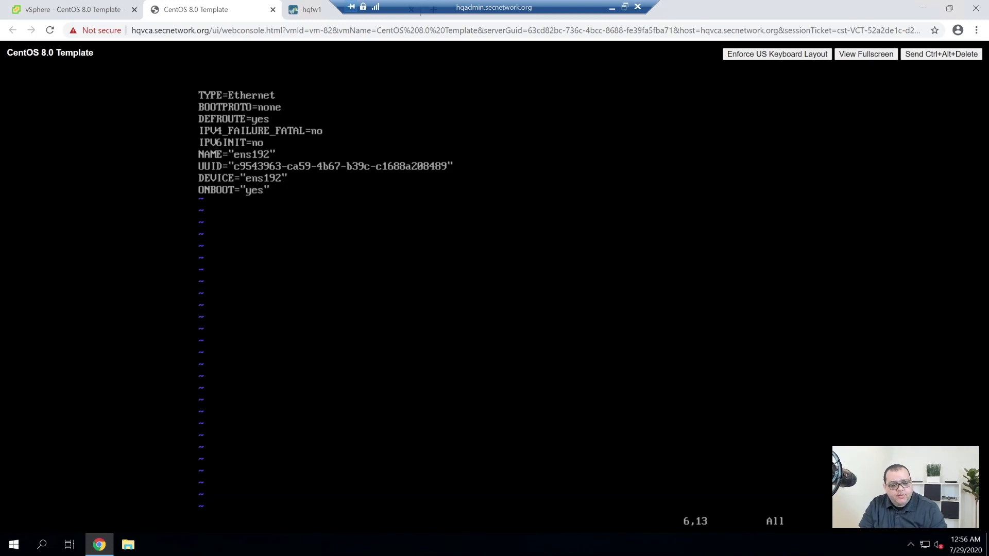
pyautogui.press('Left')
# Remove the quotes from DEVICE=ens192 and ONBOOT=yes.
pyautogui.press('Left')
pyautogui.press('Left')
pyautogui.press('Left')
pyautogui.press('Left')
pyautogui.press('Left')
pyautogui.press('Left')
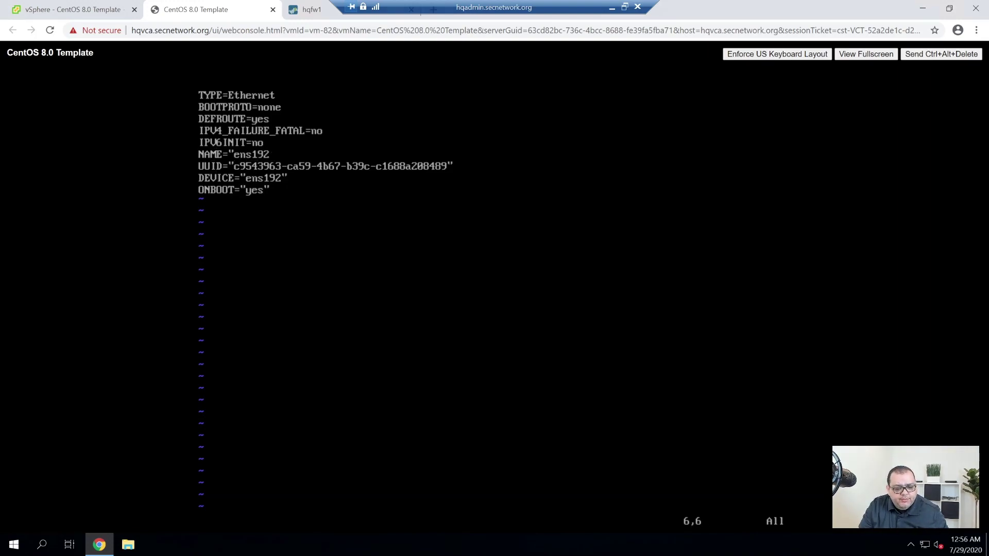
pyautogui.press('x')
pyautogui.press('Down')
pyautogui.press('d')
pyautogui.press('d')
pyautogui.press('End')
pyautogui.press('x')
pyautogui.press('Left')
pyautogui.press('Left')
pyautogui.press('Left')
pyautogui.press('Left')
pyautogui.press('Left')
pyautogui.press('Left')
pyautogui.press('x')
pyautogui.press('Down')
pyautogui.press('End')
pyautogui.press('x')
pyautogui.press('Left')
pyautogui.press('Left')
pyautogui.press('Left')
pyautogui.press('x')
pyautogui.press('End')
# Add a blank final line and save ifcfg-ens192 with :wq.
pyautogui.press('o')
pyautogui.press('Escape')
pyautogui.write(':weq')
pyautogui.press('BackSpace')
pyautogui.press('BackSpace')
pyautogui.press('BackSpace')
pyautogui.write('wq')
pyautogui.press('Return')
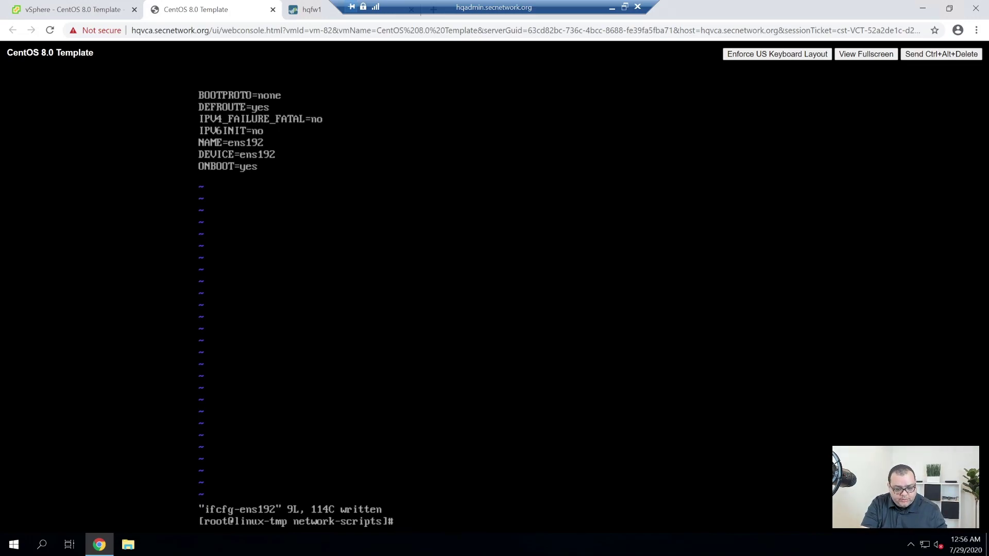
# Run ip addr to see ens192 at 10.0.51.242/24, then reopen ifcfg-ens192 in vim.
pyautogui.write('ip addr')
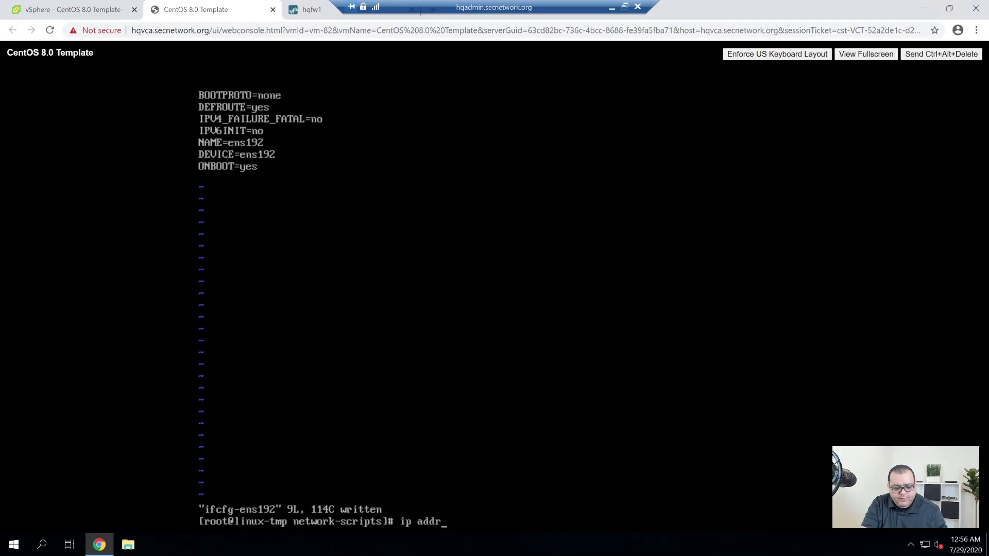
pyautogui.press('Return')
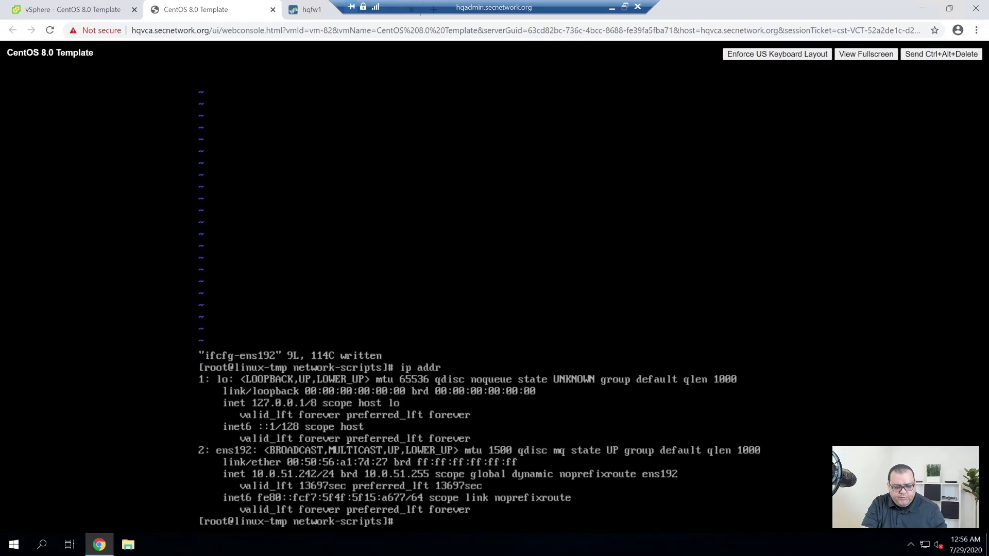
pyautogui.write('vim ifcfg-ens192')
pyautogui.press('Return')
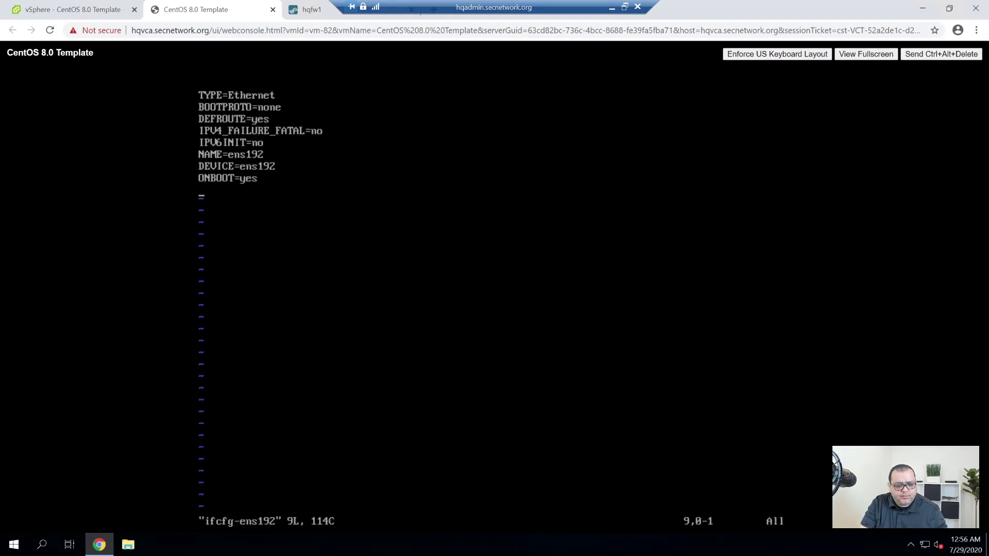
# Add IPADDR=10.0.51.242, PREFIX=24 and GATEWAY=10.0.51.1 to ifcfg-ens192 and save with :wq.
pyautogui.write('iIPADD')
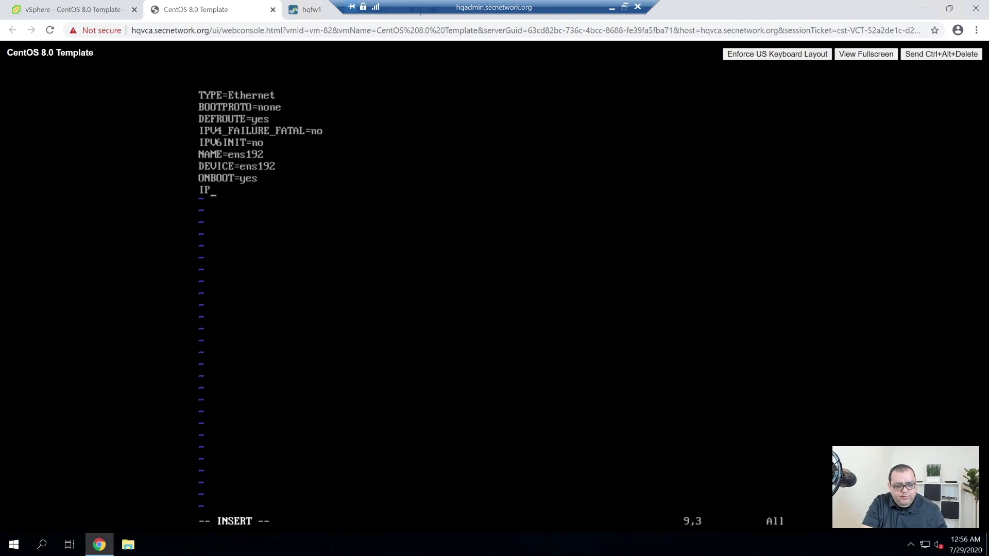
pyautogui.write('R=')
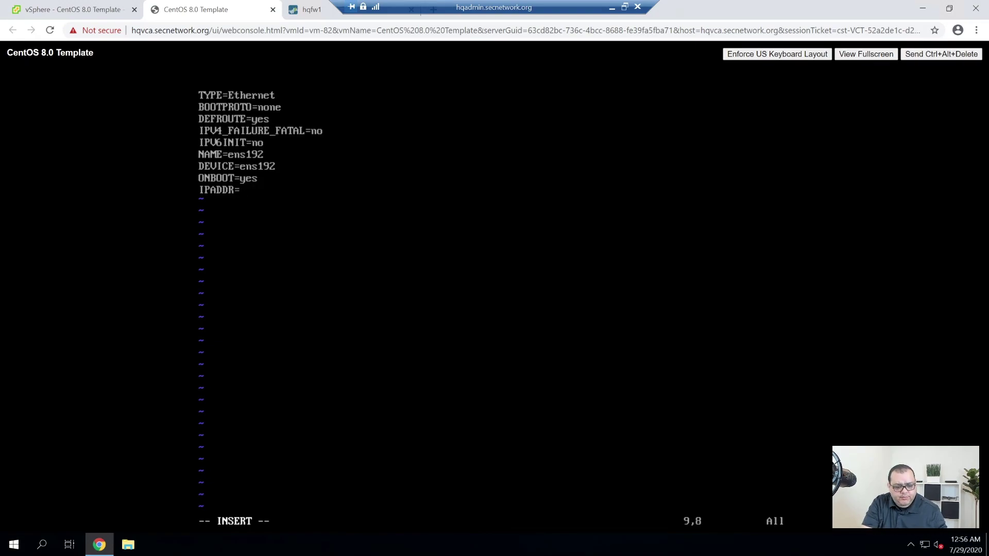
pyautogui.write('10')
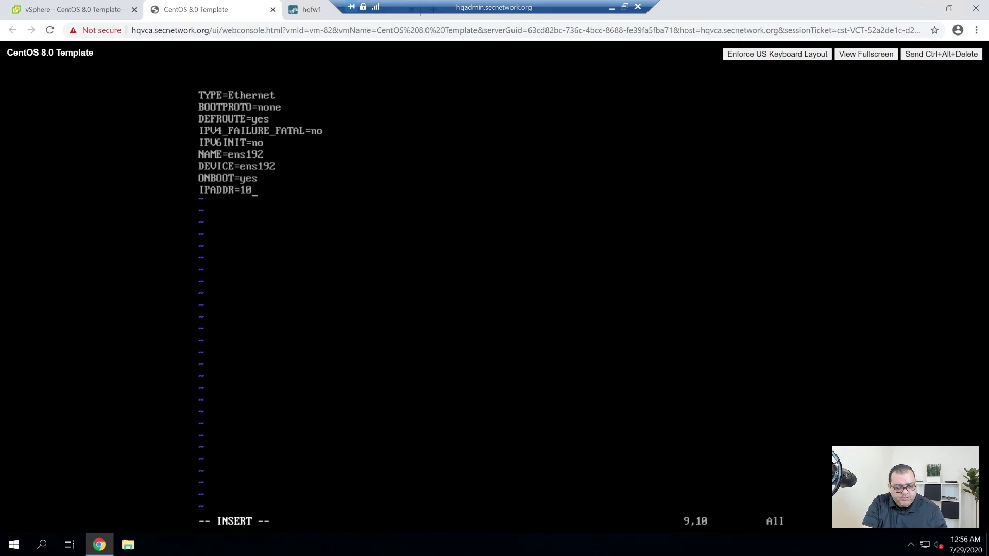
pyautogui.write('.0.51.242')
pyautogui.press('Return')
pyautogui.write('PREFIX=25')
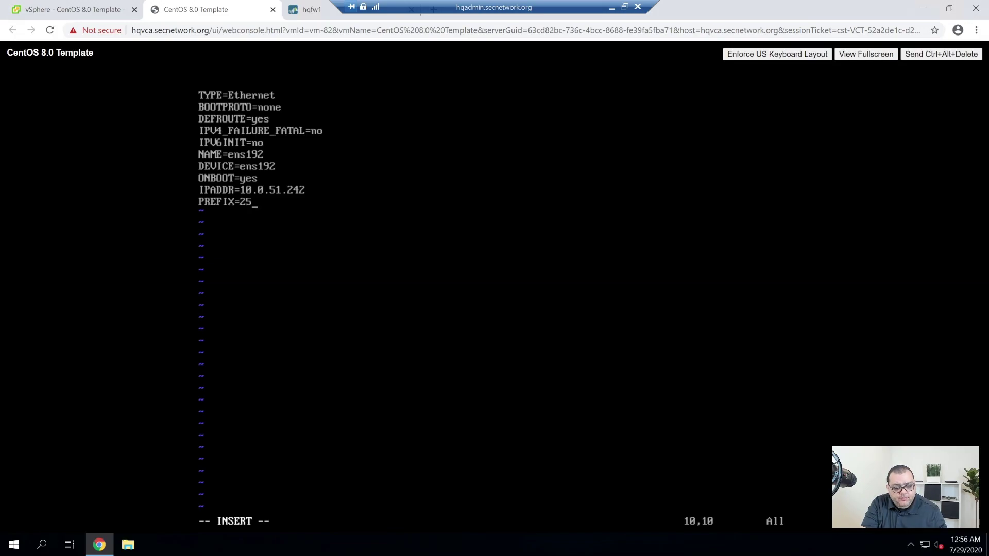
pyautogui.press('BackSpace')
pyautogui.write('4')
pyautogui.press('Return')
pyautogui.write('GATEW')
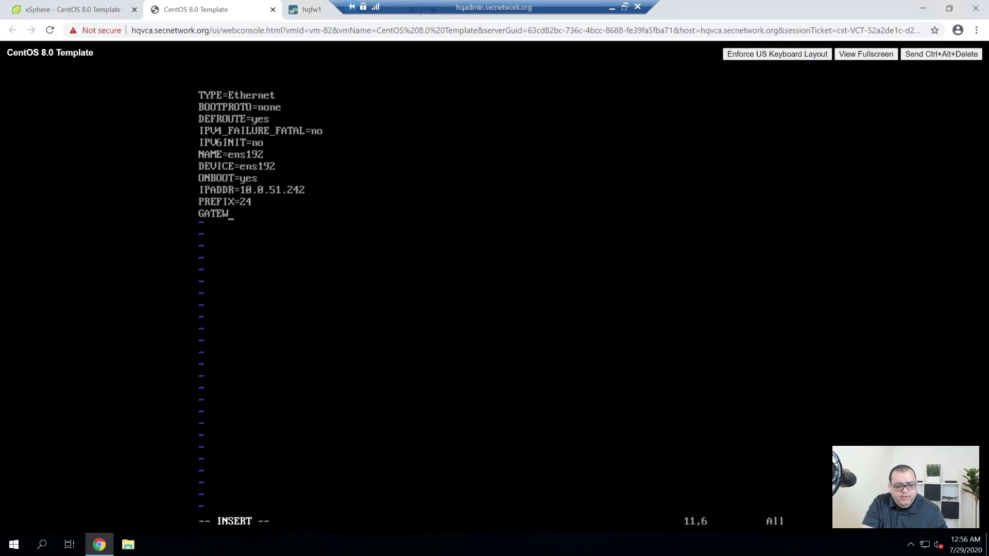
pyautogui.write('AY')
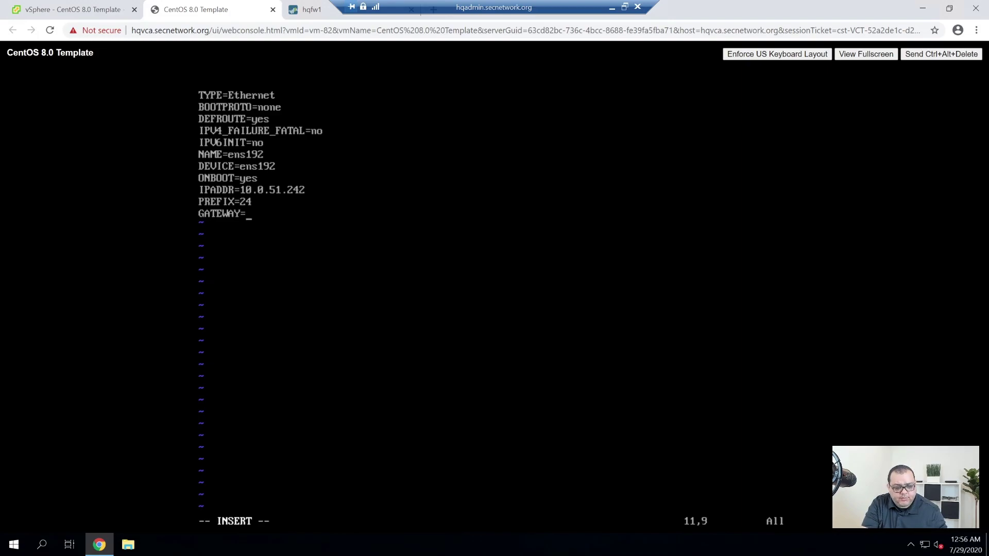
pyautogui.write('=10.0.51.1')
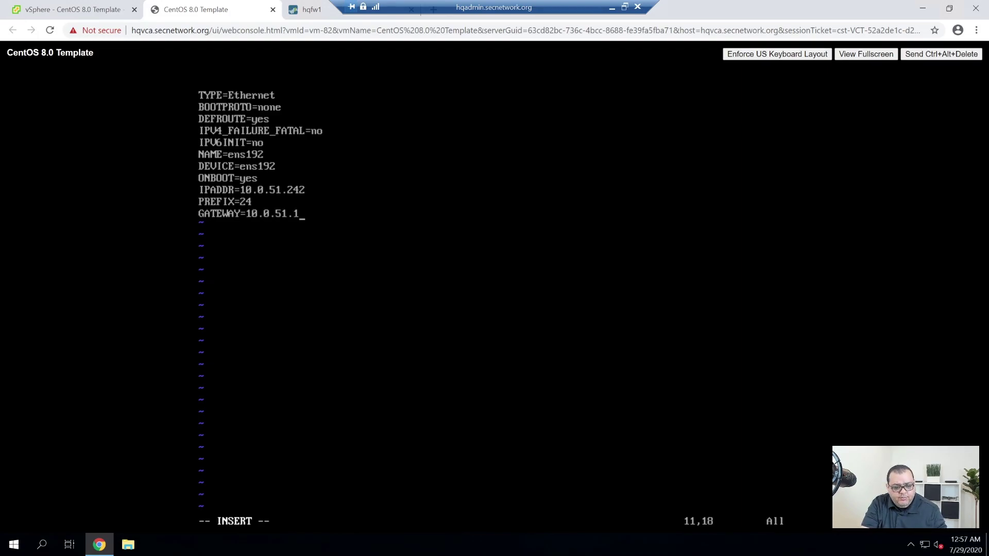
pyautogui.press('Escape')
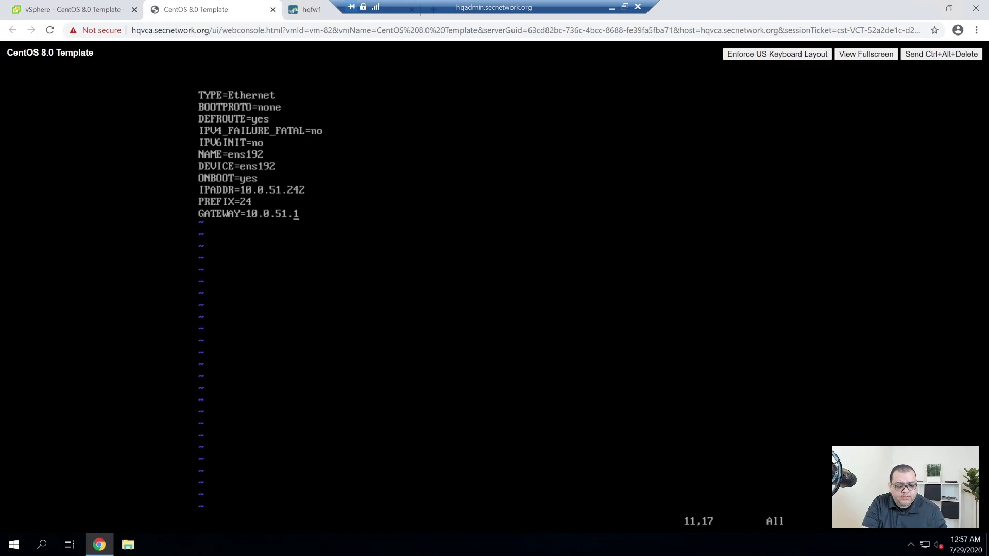
pyautogui.write(':wq')
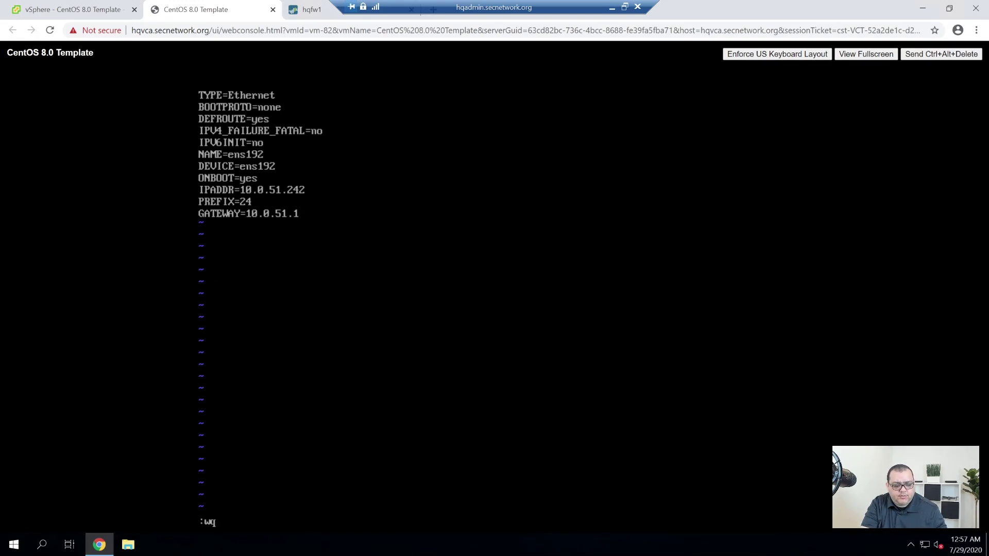
pyautogui.press('Return')
pyautogui.write('vim /etc/resolv.conf')
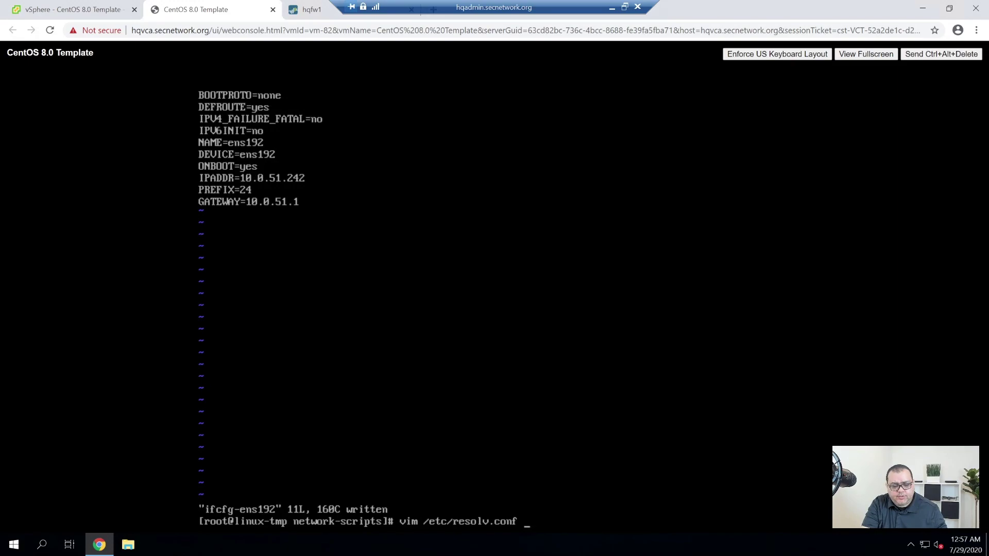
# Open /etc/resolv.conf to check nameservers 10.0.31.11 and 10.0.31.12, then quit unchanged.
pyautogui.press('Return')
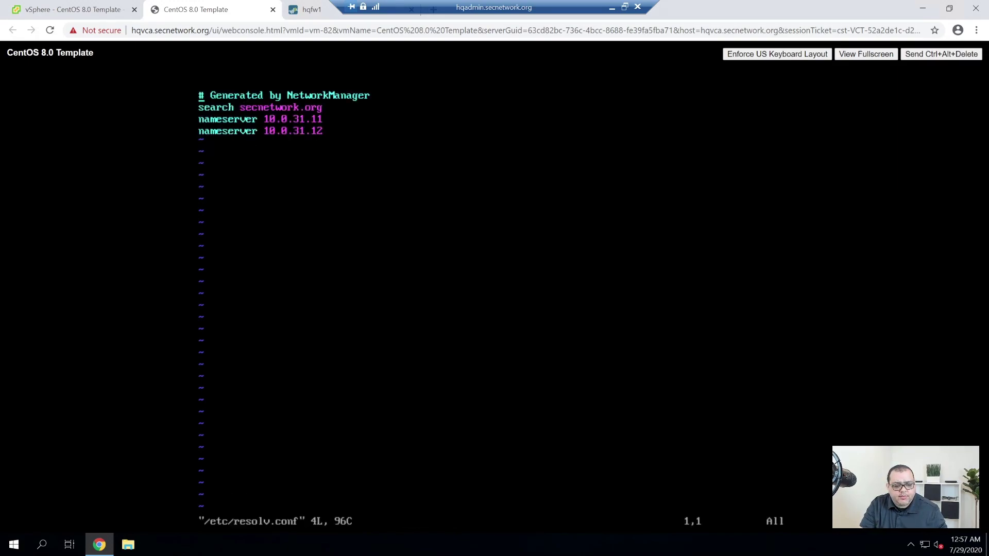
pyautogui.write(':q')
pyautogui.press('Return')
# Type a systemctl command for the network service at the prompt, correcting the action to start.
pyautogui.write('systemctl start network')
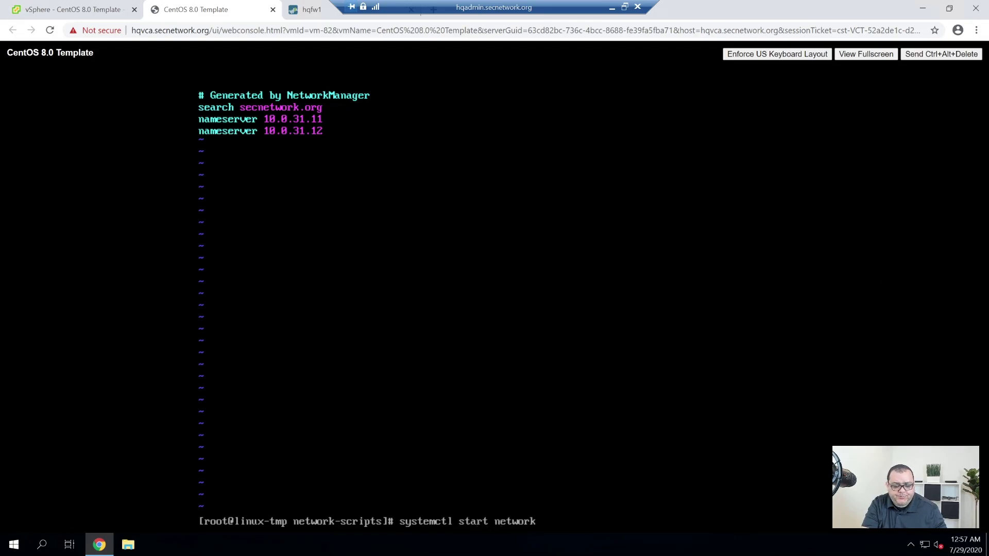
# Start the network service and verify it shows active (exited) with ens192 brought up OK.
pyautogui.press('Return')
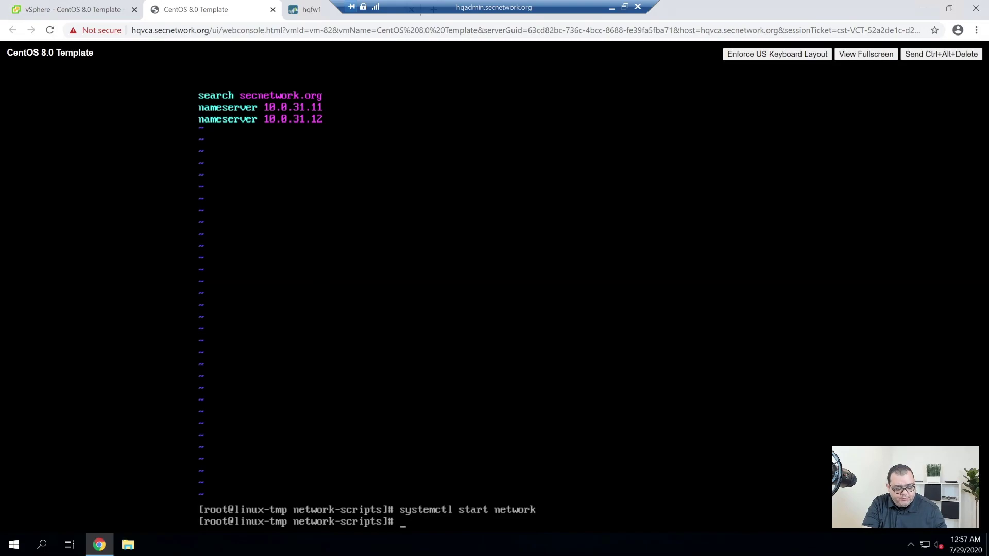
pyautogui.write('system')
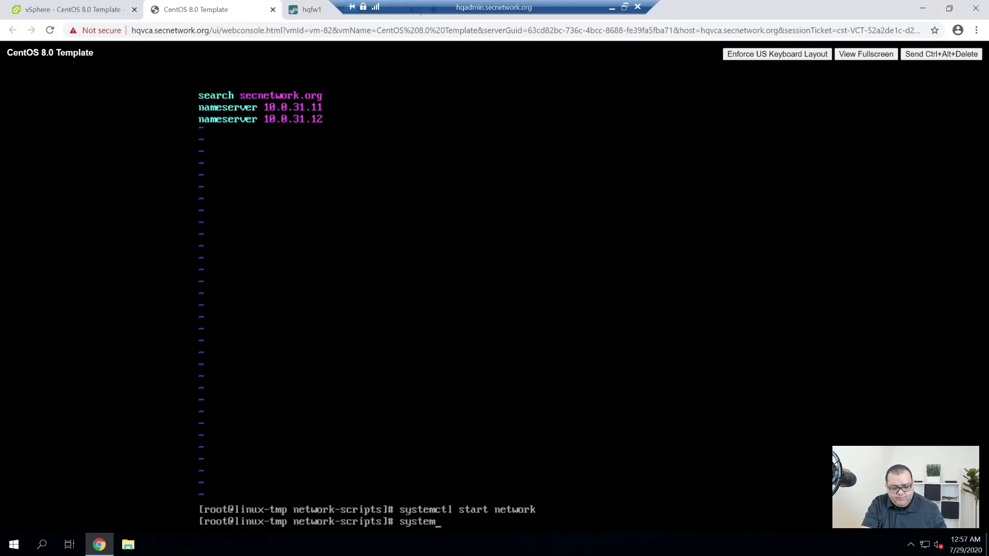
pyautogui.write('ctl')
pyautogui.write(' status netwo')
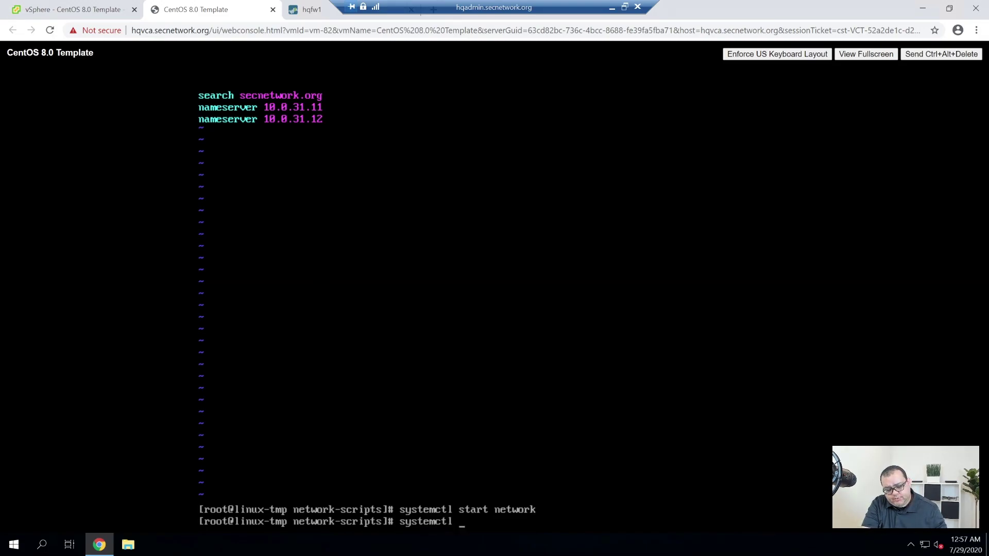
pyautogui.write('rk')
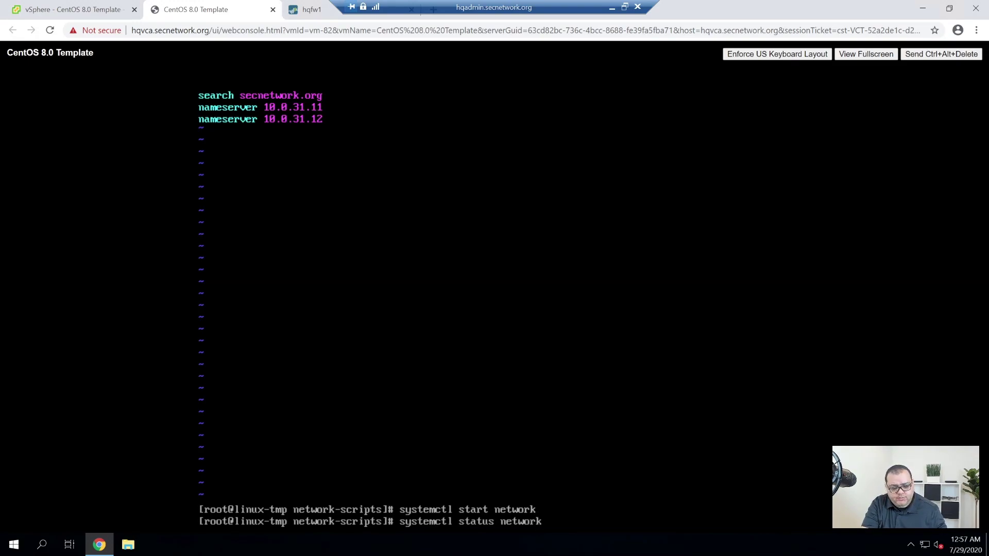
pyautogui.press('Return')
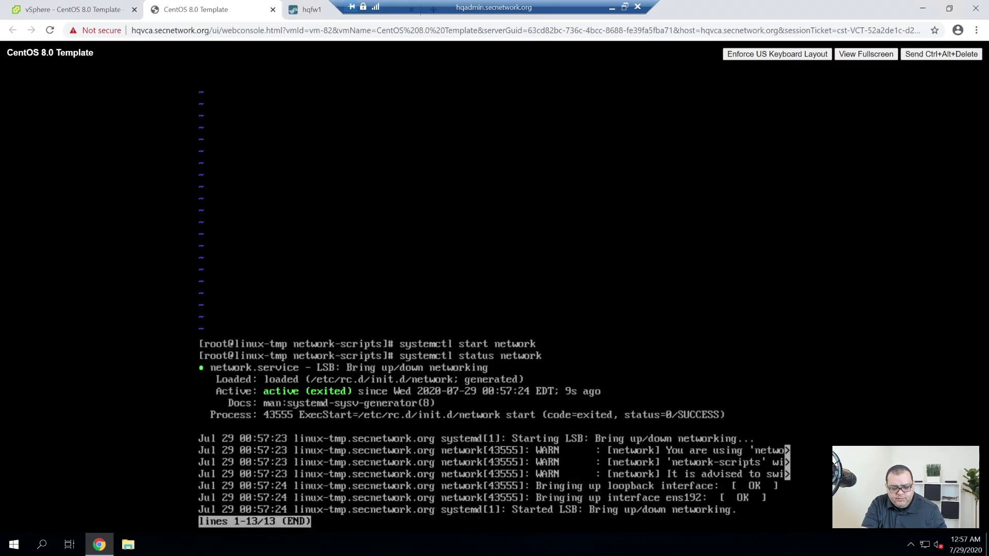
pyautogui.press('q')
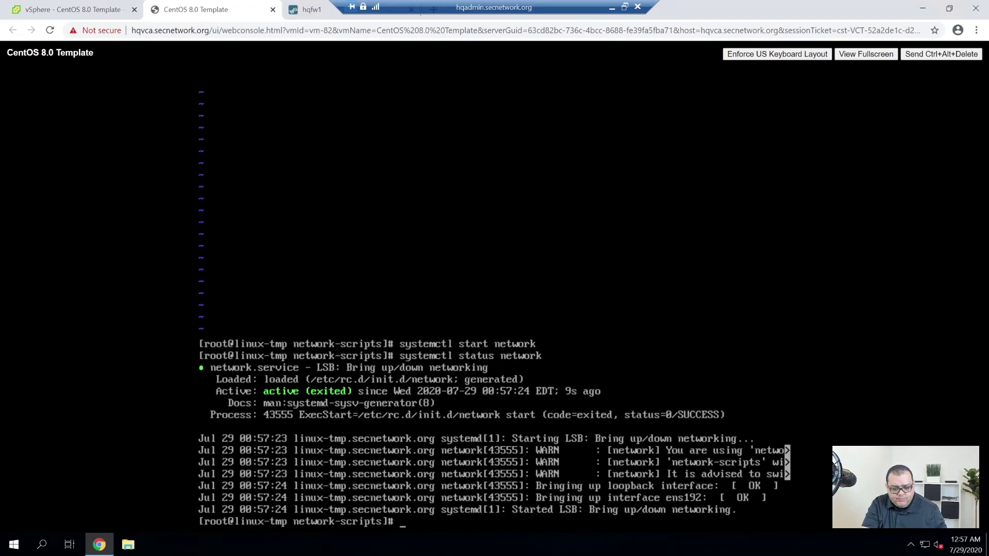
# Reboot the VM with shutdown -r now and boot the default CentOS kernel from GRUB.
pyautogui.write('shutdown -')
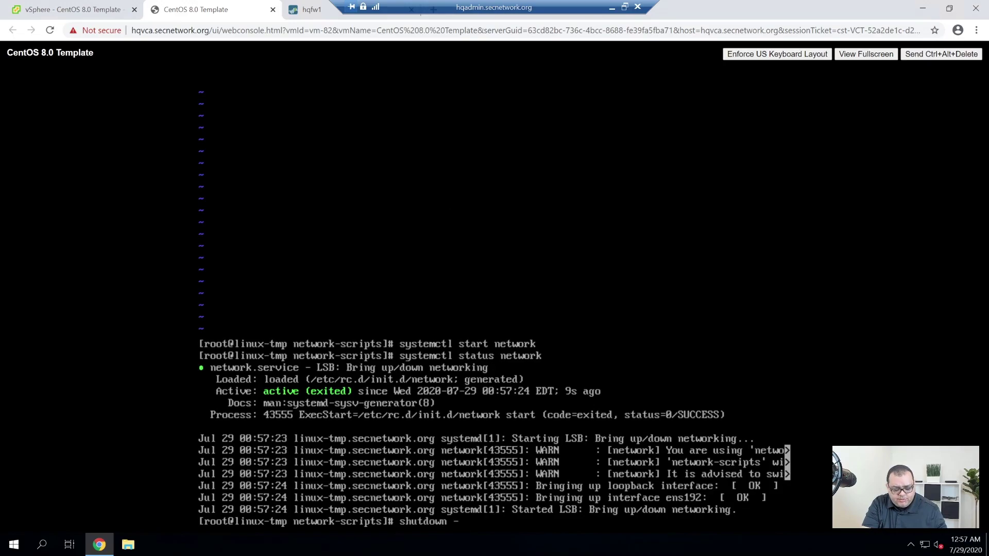
pyautogui.write('r now')
pyautogui.press('Return')
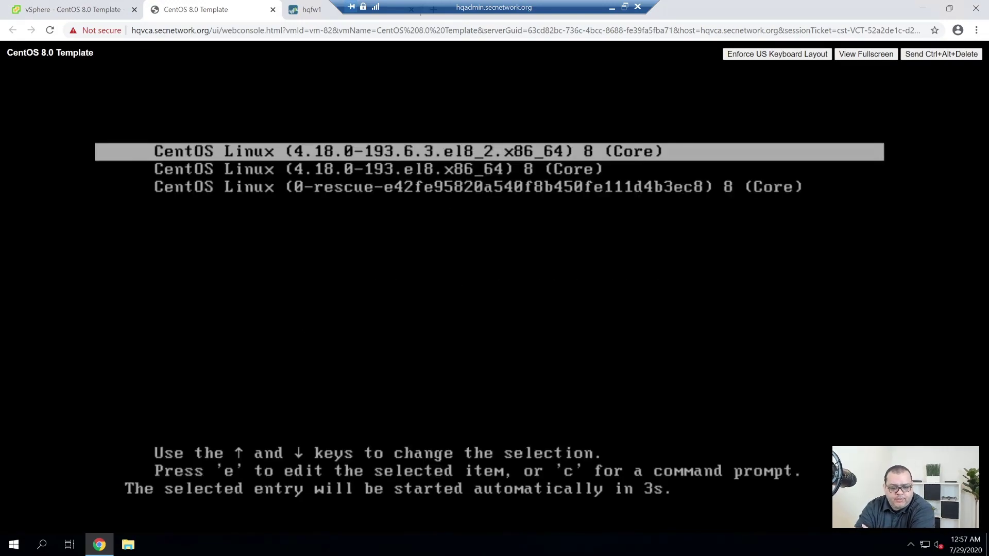
pyautogui.press('Return')
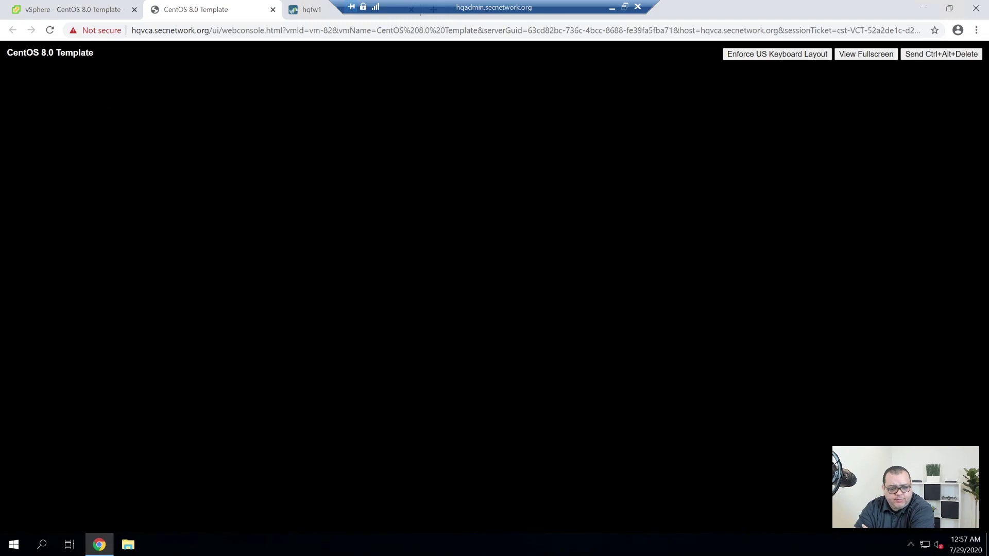
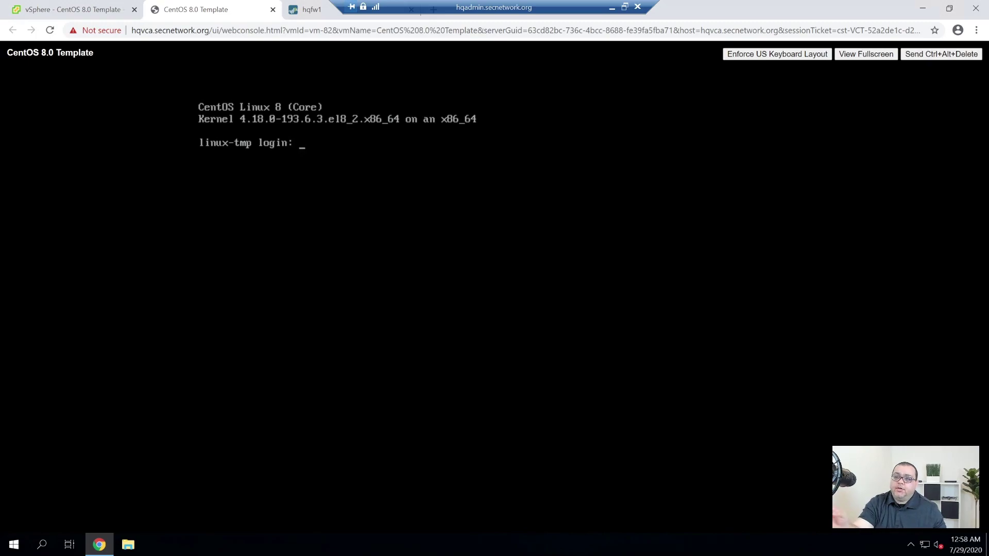
# Log in to the CentOS VM console as root.
pyautogui.write('root')
pyautogui.press('Return')
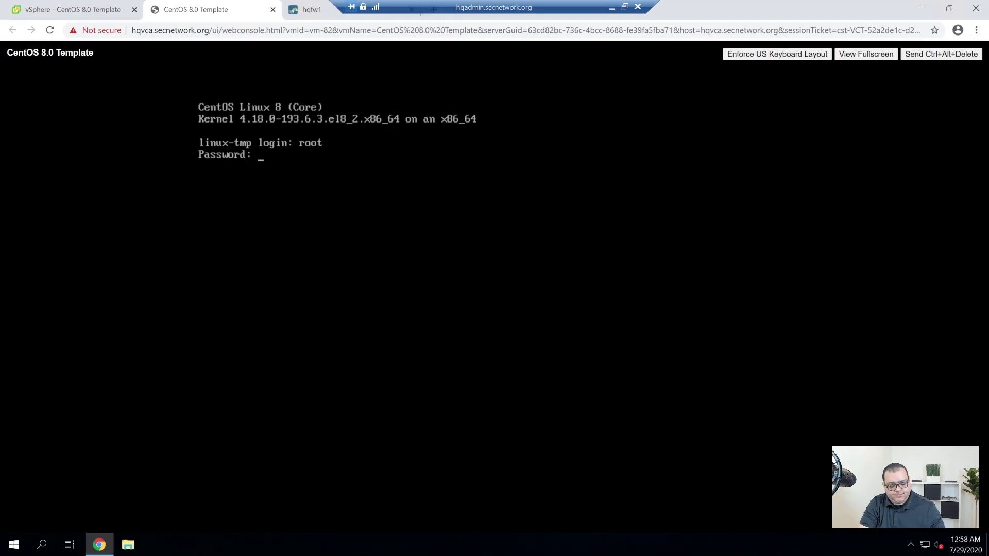
pyautogui.press('Return')
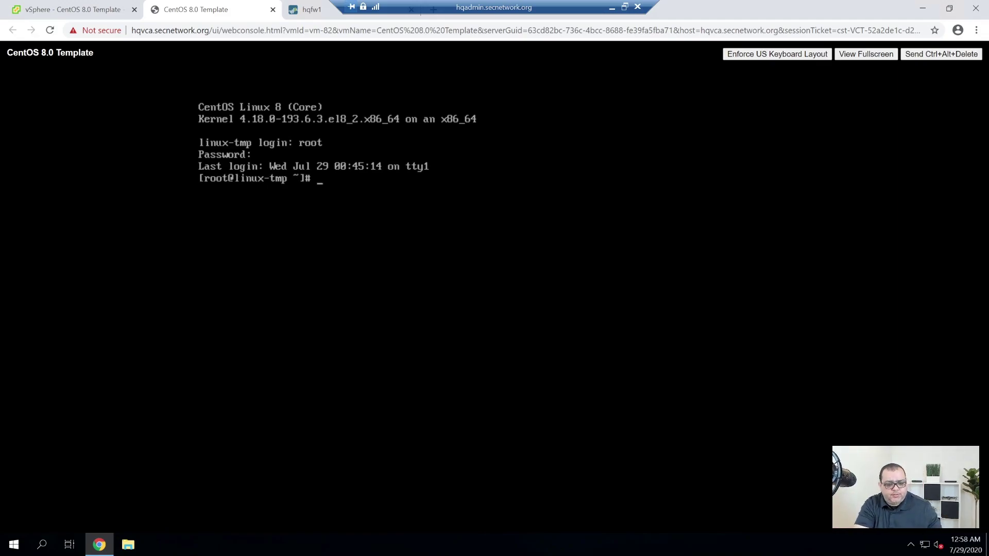
# List network addresses with ip addr, since ifconfig is missing, finding 10.0.51.242 on ens192, then clear.
pyautogui.write('ifconfig')
pyautogui.press('Return')
pyautogui.write('clear')
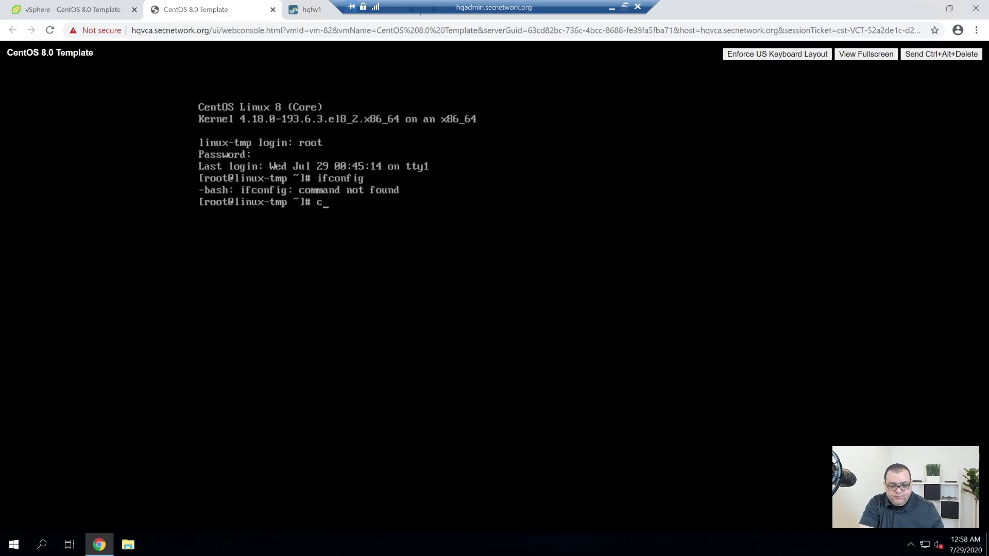
pyautogui.press('Return')
pyautogui.write('ip addr')
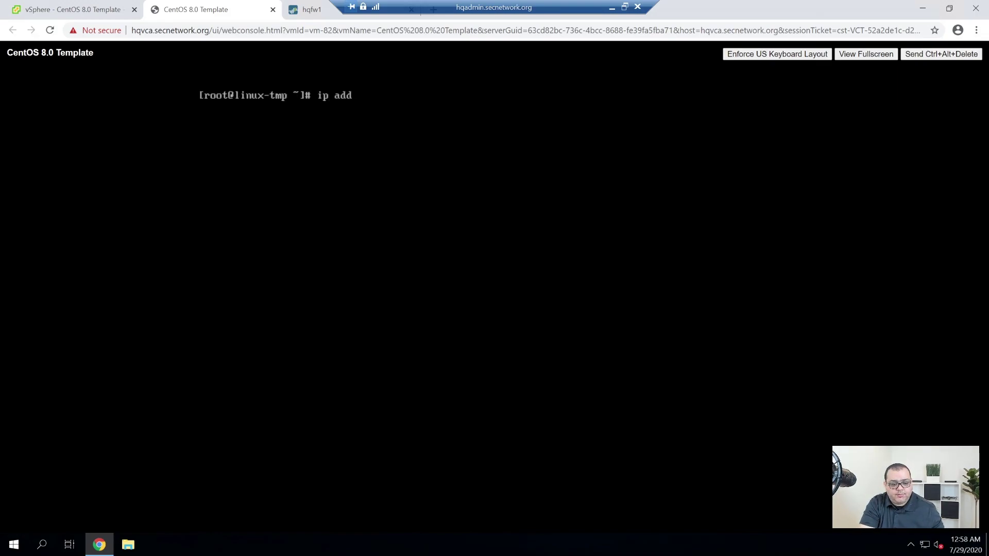
pyautogui.press('Return')
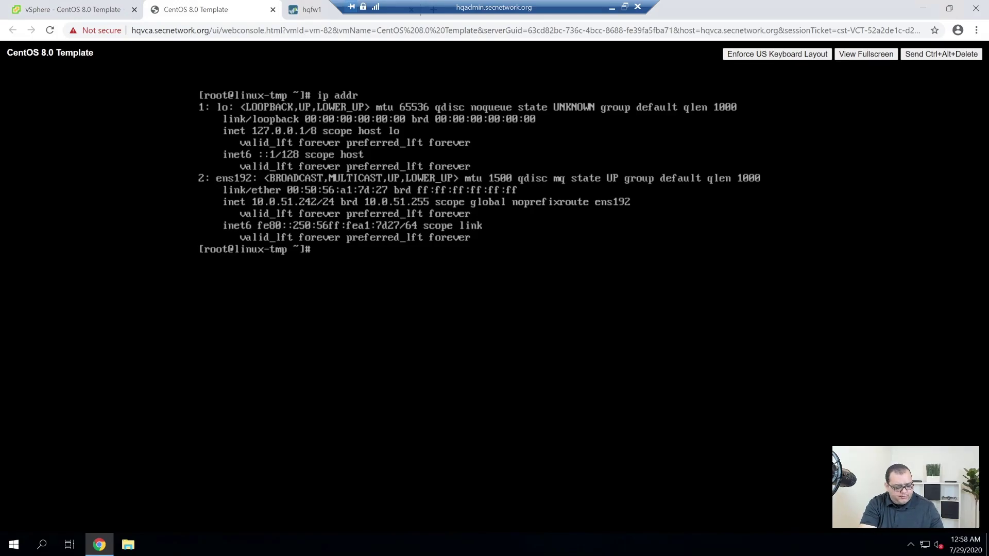
pyautogui.write('clear')
pyautogui.press('Return')
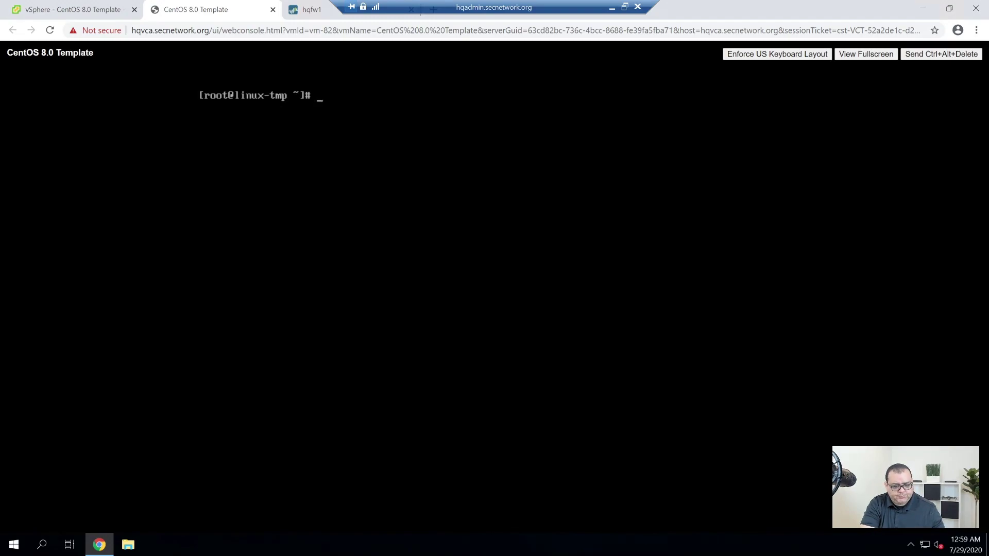
# List the systemd units matching 'Net' with systemctl | grep Net.
pyautogui.write('ip')
pyautogui.press('BackSpace')
pyautogui.press('BackSpace')
pyautogui.write('s')
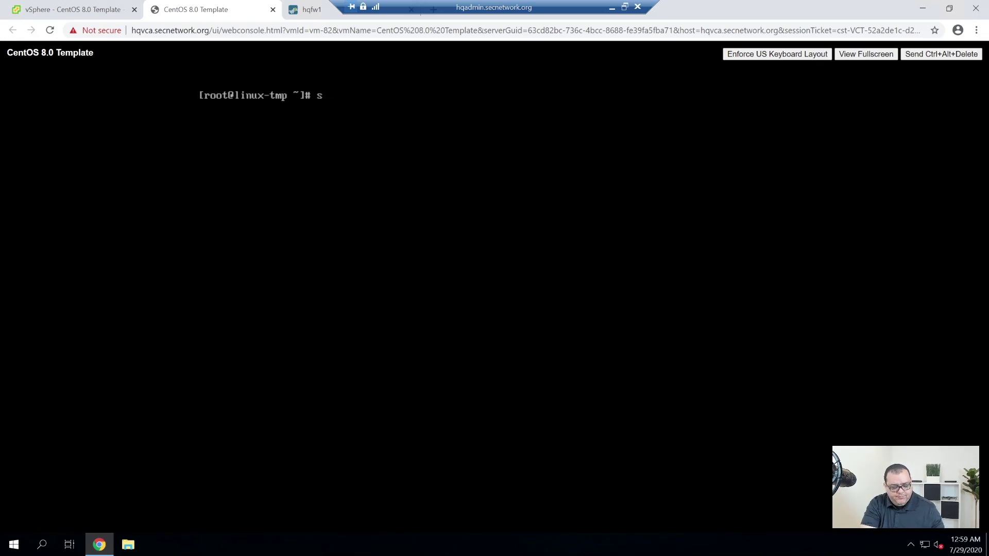
pyautogui.write('y')
pyautogui.press('BackSpace')
pyautogui.write('y')
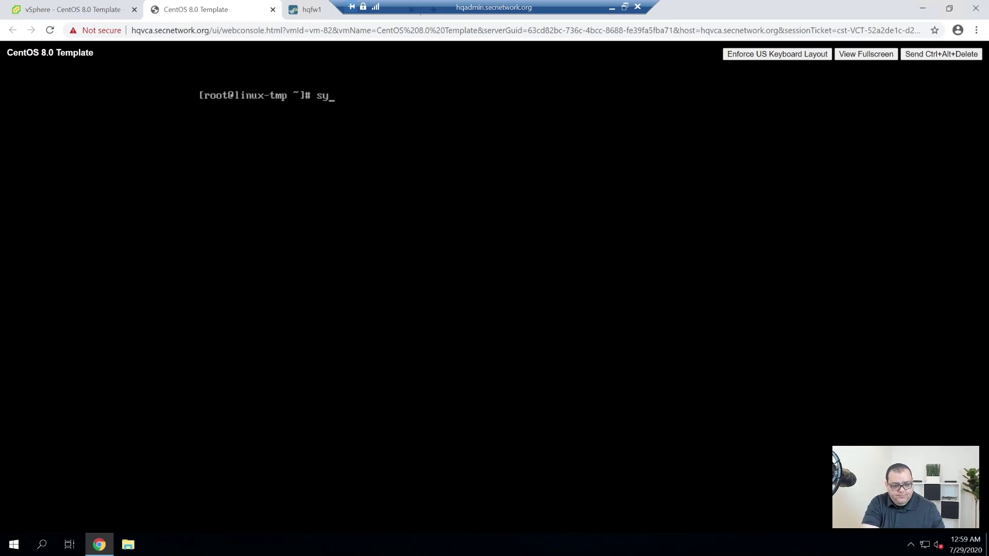
pyautogui.write('temct')
pyautogui.press('BackSpace')
pyautogui.press('BackSpace')
pyautogui.press('BackSpace')
pyautogui.press('BackSpace')
pyautogui.press('BackSpace')
pyautogui.press('BackSpace')
pyautogui.press('BackSpace')
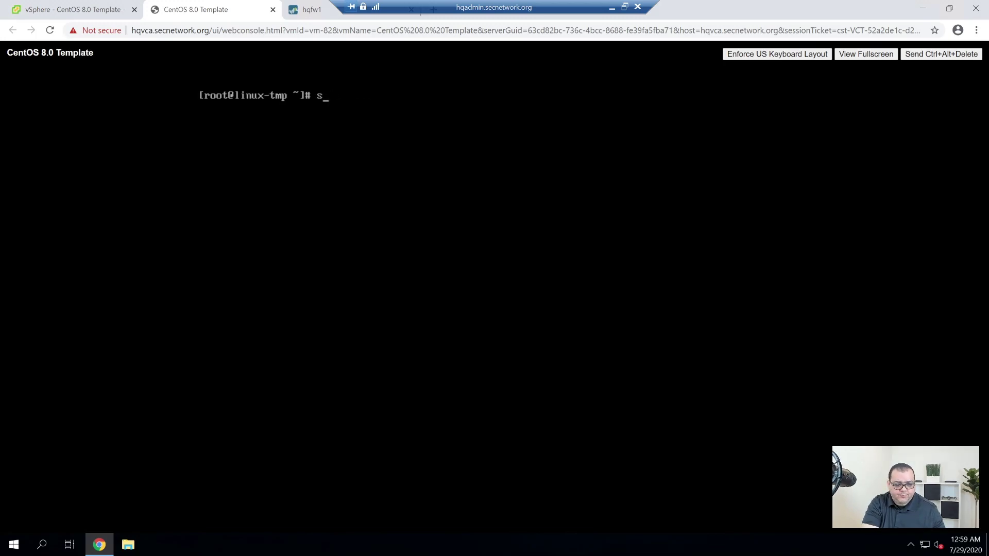
pyautogui.write('systemctl')
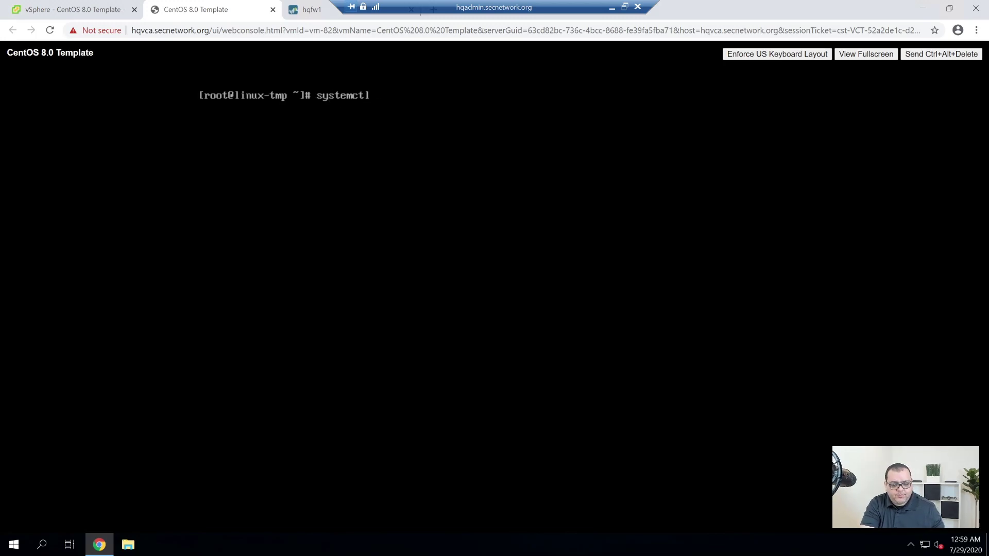
pyautogui.write(' Net')
pyautogui.press('BackSpace')
pyautogui.press('BackSpace')
pyautogui.write('| grep Net')
pyautogui.press('Return')
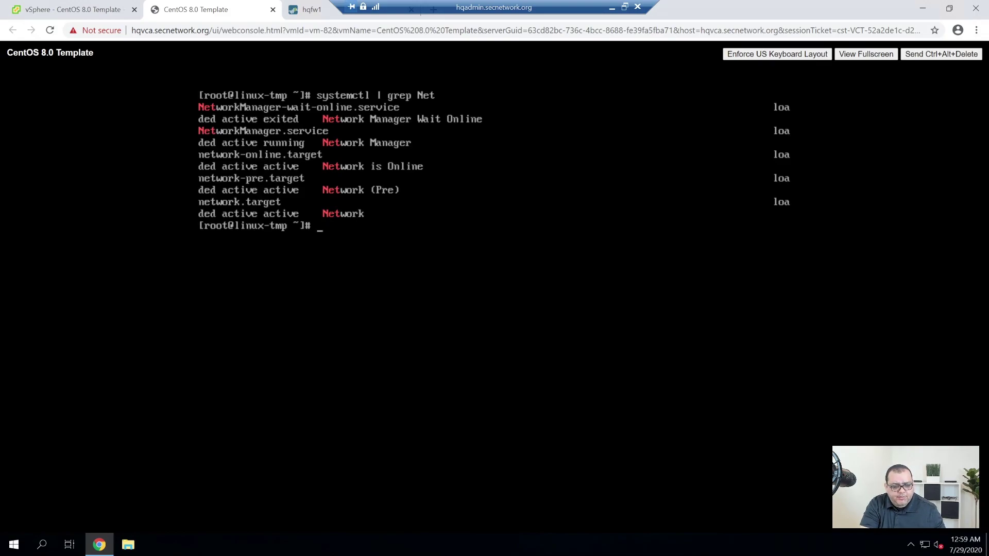
# Disable the NetworkManager service with systemctl disable NetworkManager.
pyautogui.write('di')
pyautogui.press('BackSpace')
pyautogui.press('BackSpace')
pyautogui.write('systemctl ')
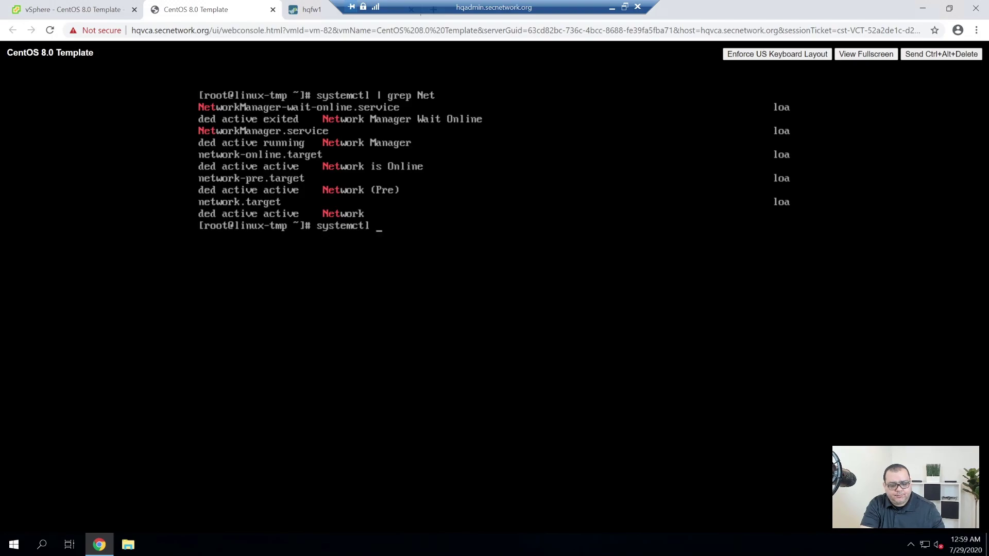
pyautogui.write('disable NetworkManager')
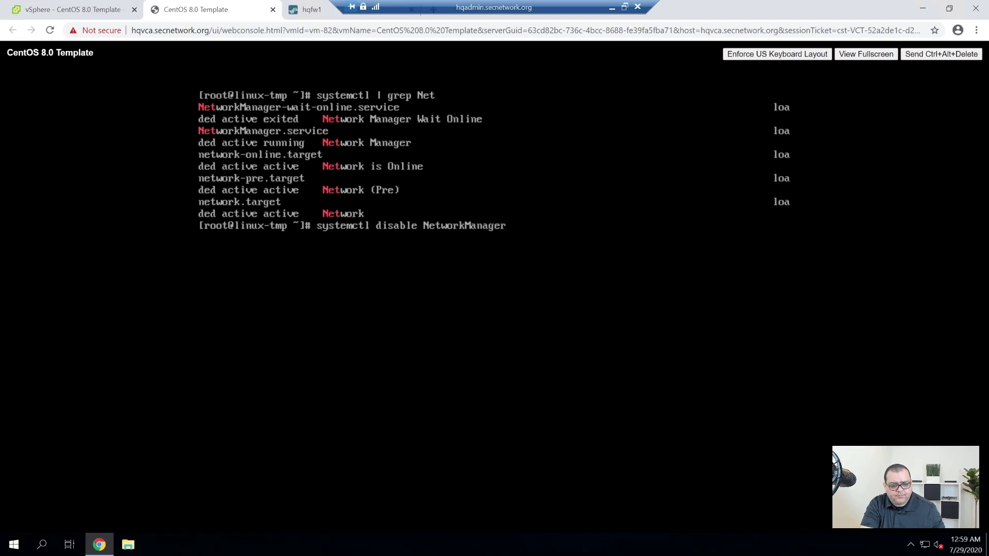
pyautogui.press('Return')
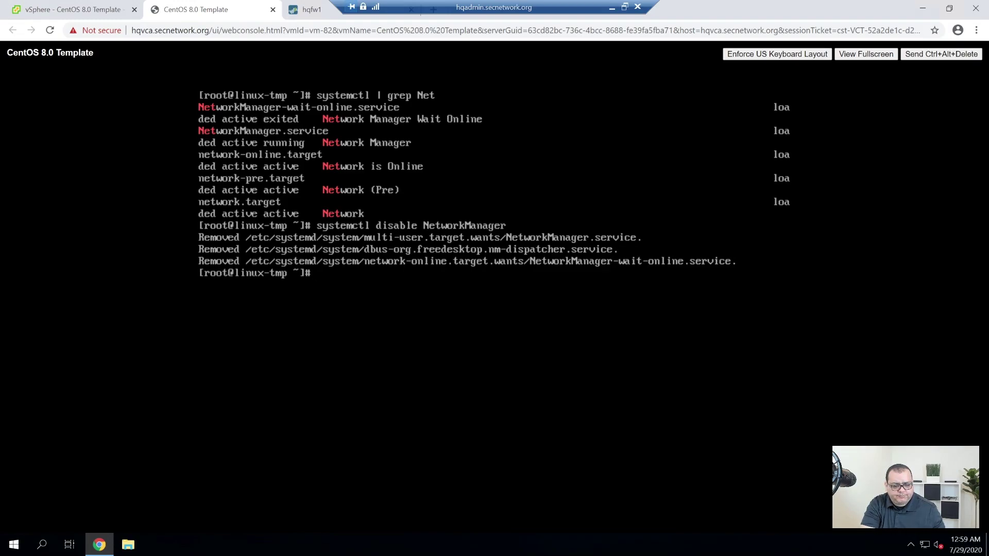
# Clear the screen and reboot with shutdown -r now, booting the default GRUB entry.
pyautogui.write('clear')
pyautogui.press('Return')
pyautogui.write('shut')
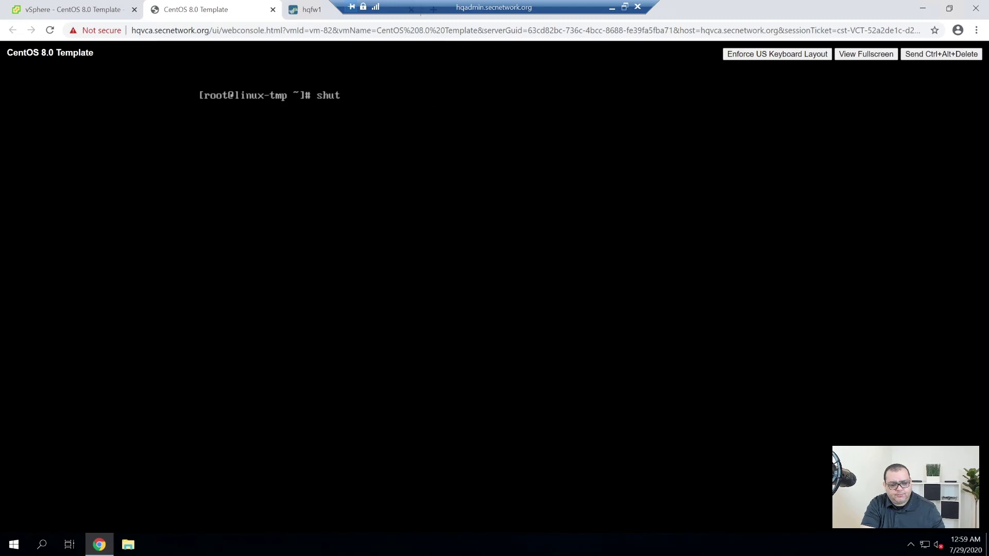
pyautogui.write('down -r now')
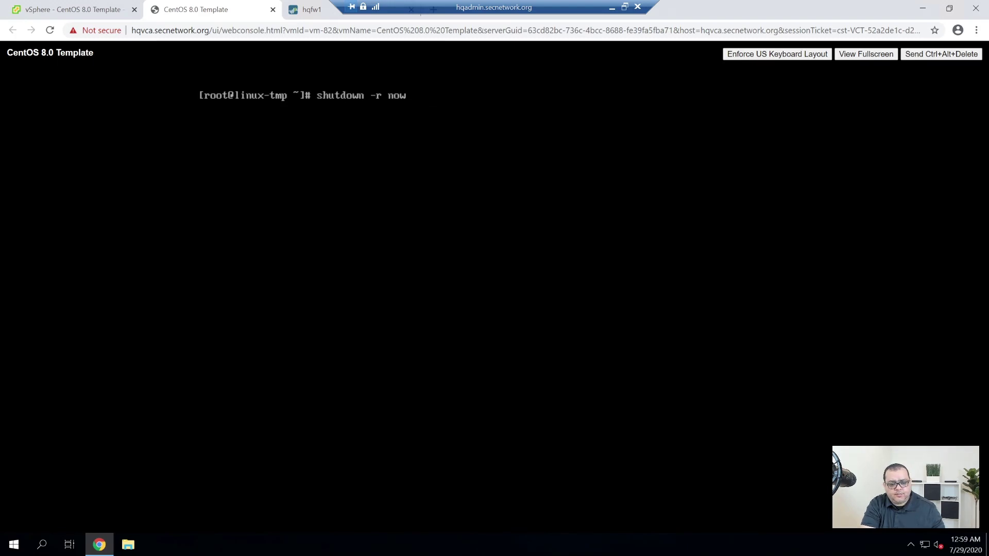
pyautogui.press('Return')
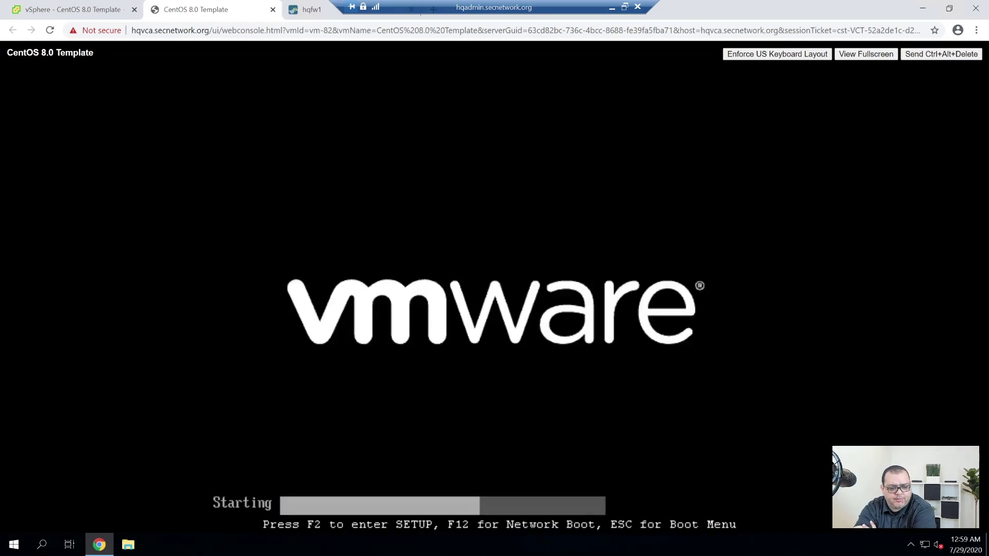
pyautogui.press('Return')
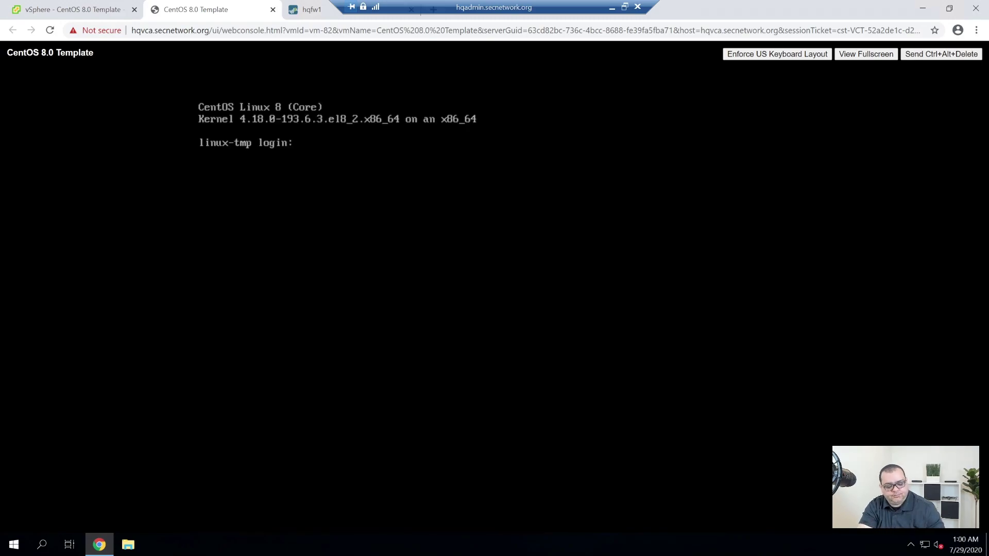
# Log back in as root and list the home folder with ls.
pyautogui.write('root')
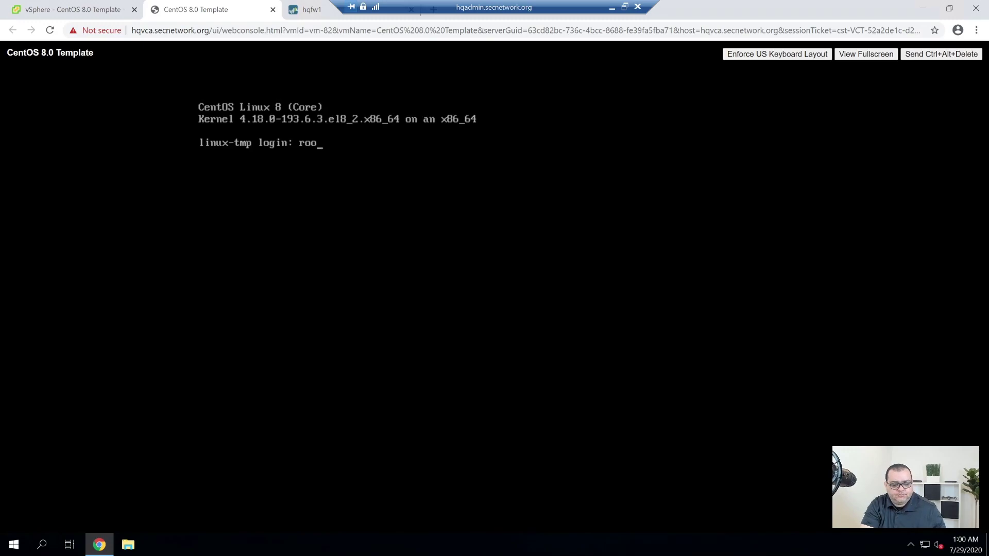
pyautogui.press('Return')
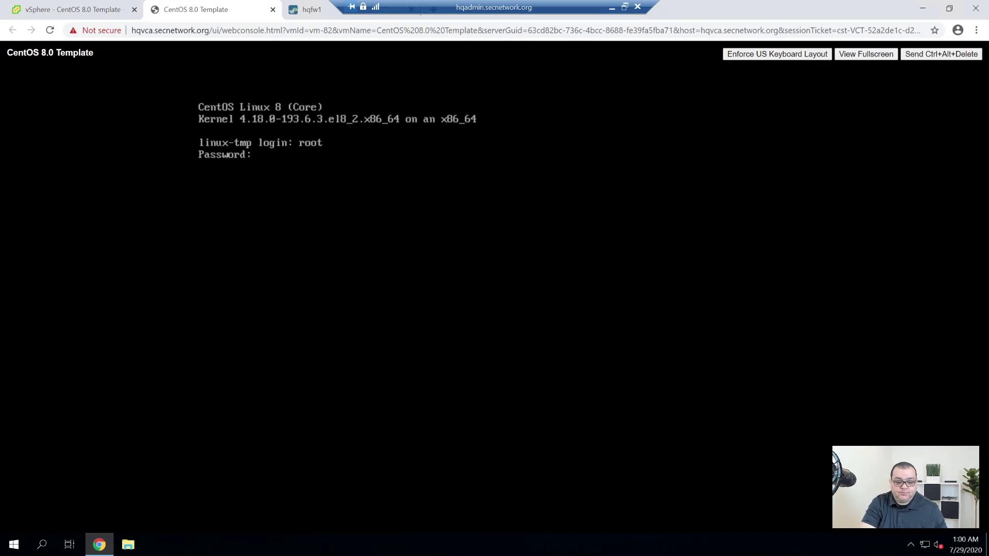
pyautogui.press('Return')
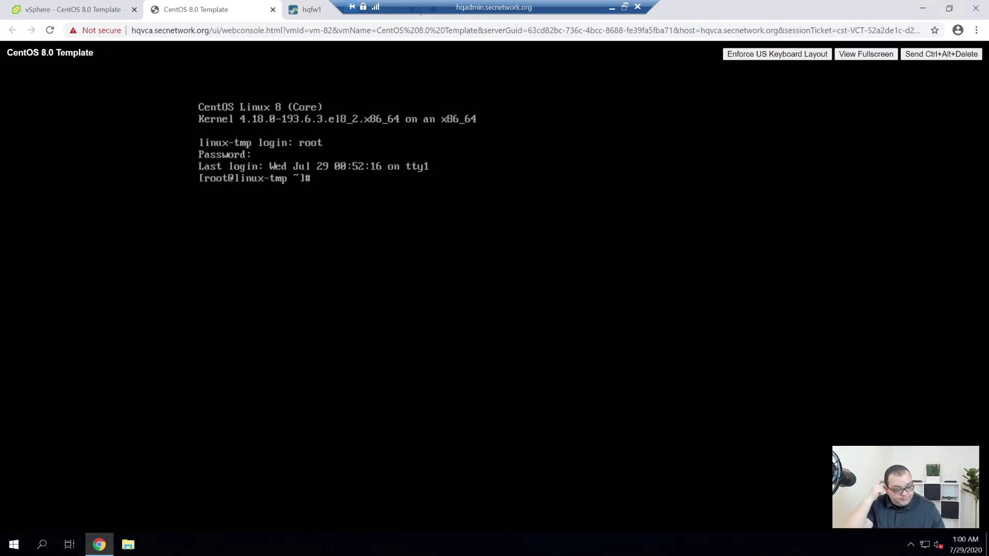
pyautogui.write('ls')
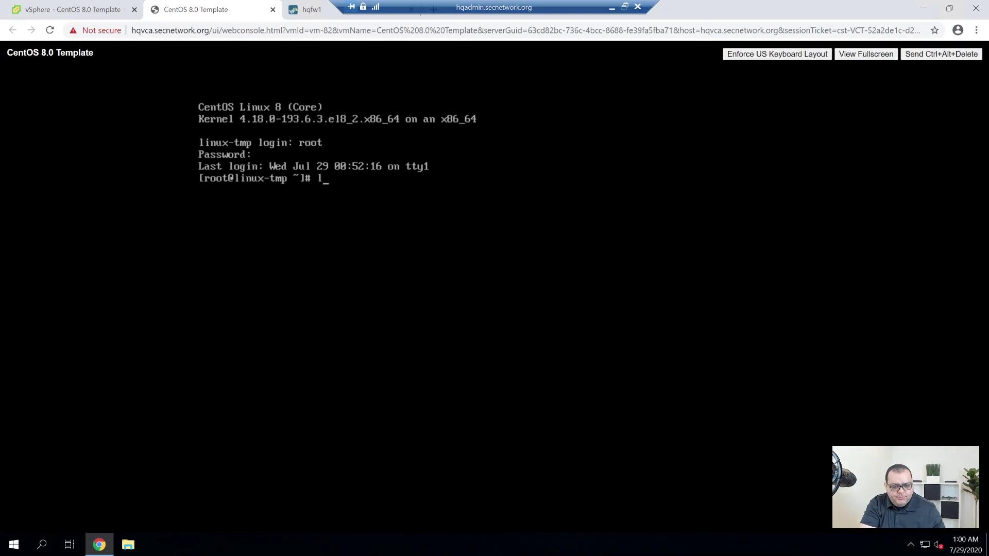
pyautogui.press('Return')
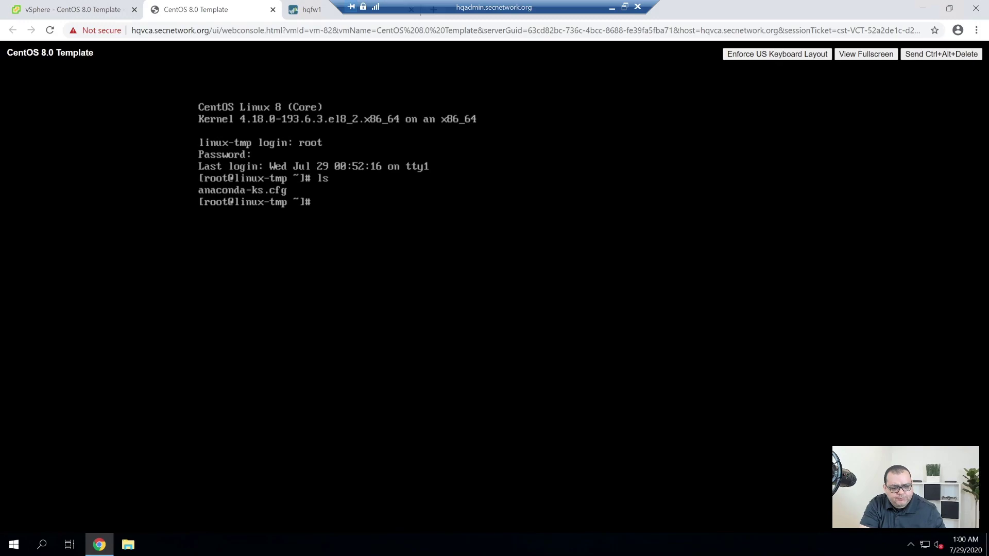
# Confirm with ip addr that ens192 is down with no address, then type systemctl start network.
pyautogui.write('ip addr')
pyautogui.press('Return')
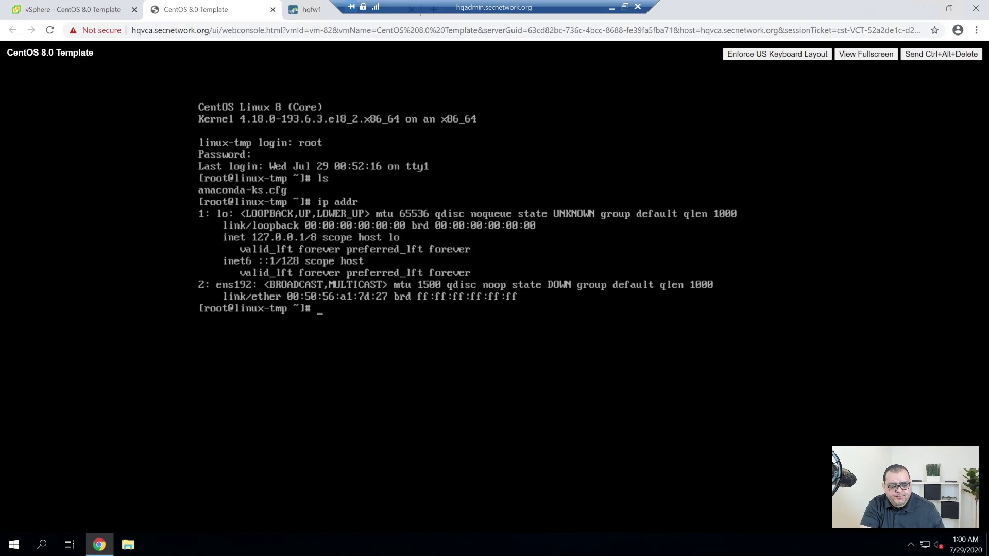
pyautogui.write('system')
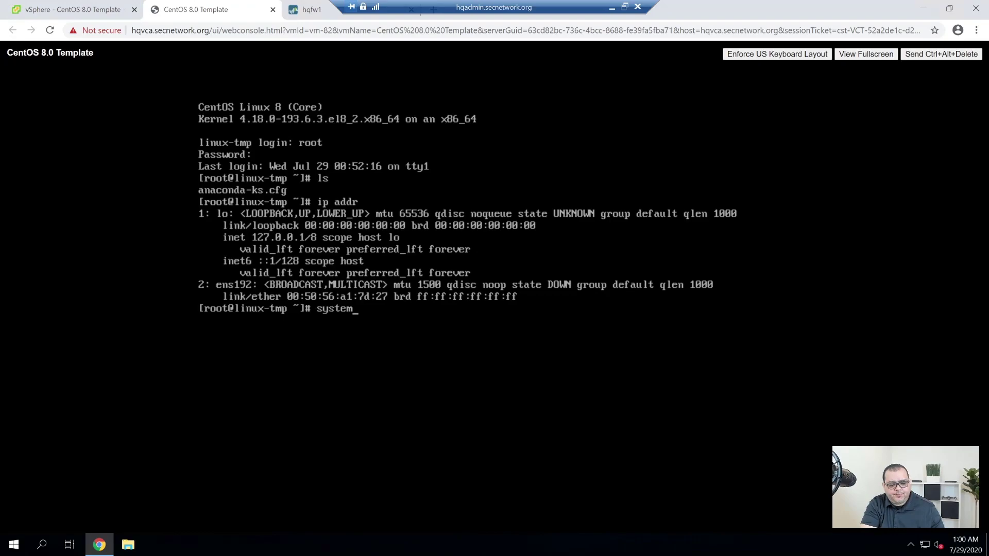
pyautogui.write('ctl start network')
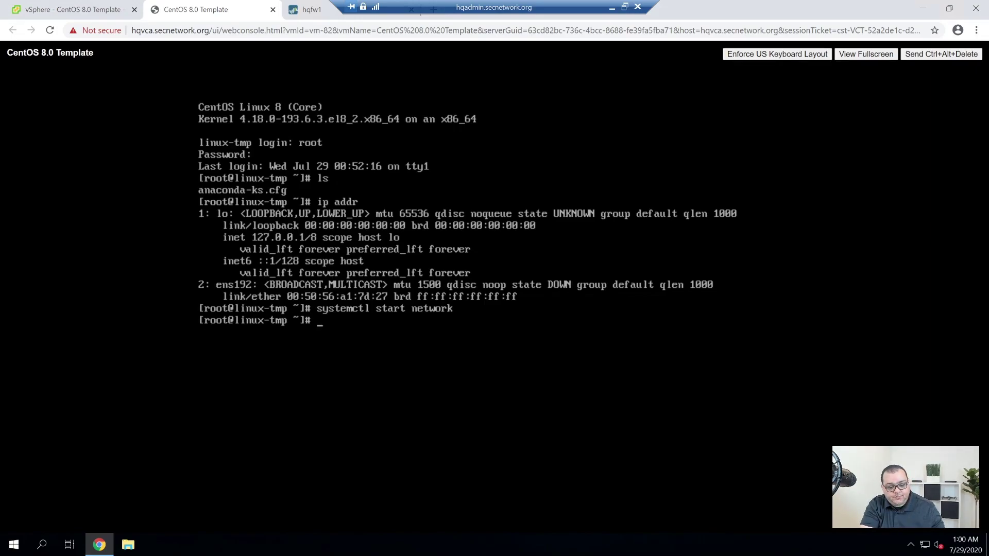
# Confirm ens192 is up with ip addr, and enable the network service at boot.
pyautogui.press('Up')
pyautogui.press('Up')
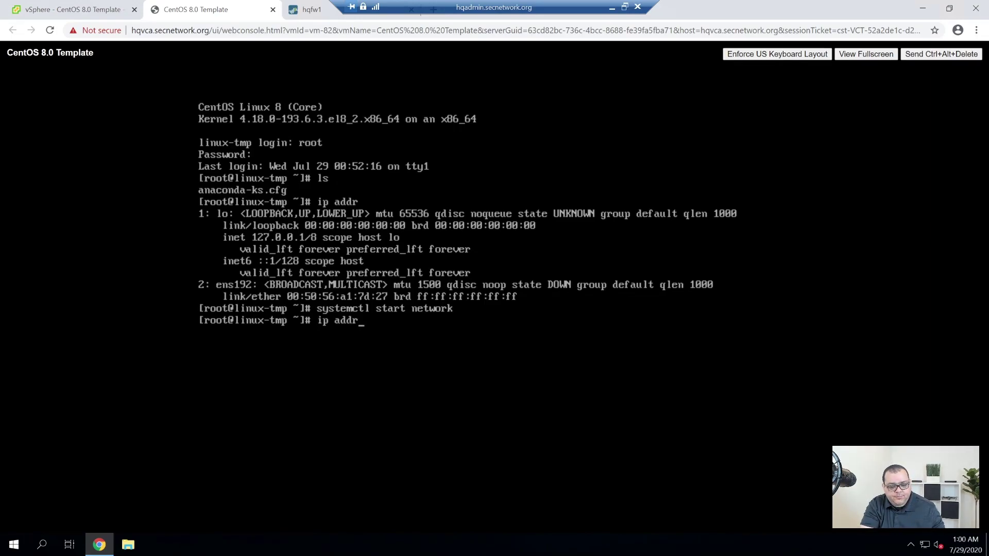
pyautogui.press('Return')
pyautogui.press('Up')
pyautogui.press('Down')
pyautogui.write('i')
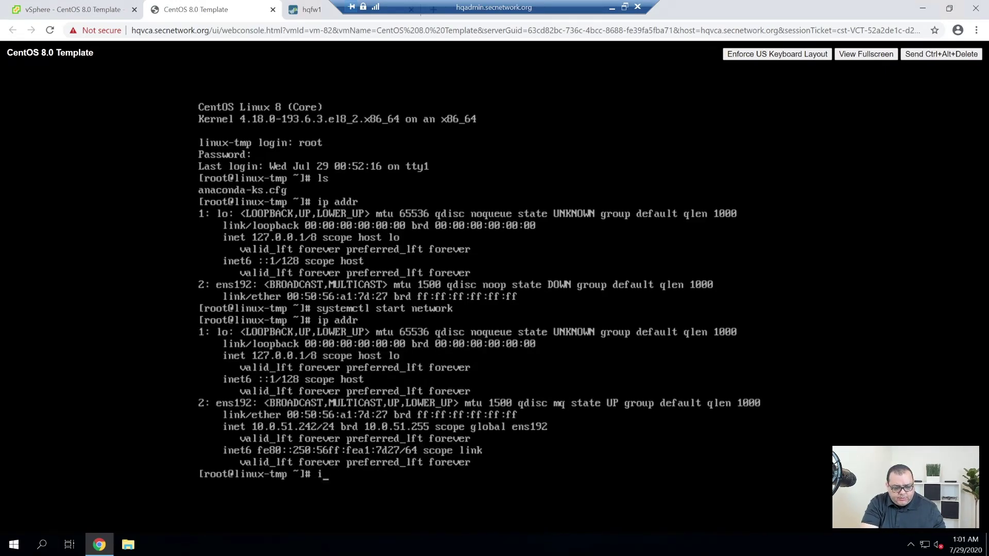
pyautogui.write('systemcv')
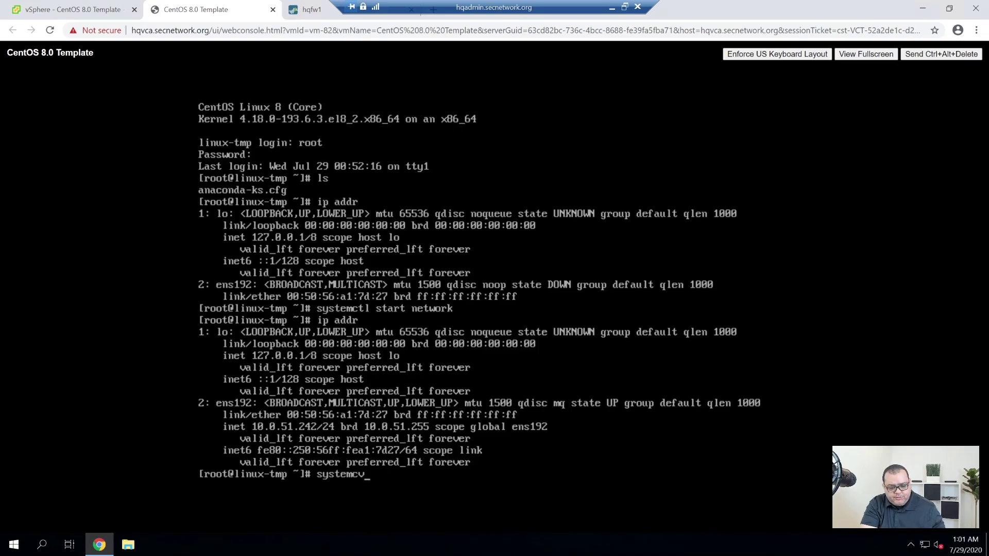
pyautogui.press('BackSpace')
pyautogui.write('c')
pyautogui.press('BackSpace')
pyautogui.write('tl')
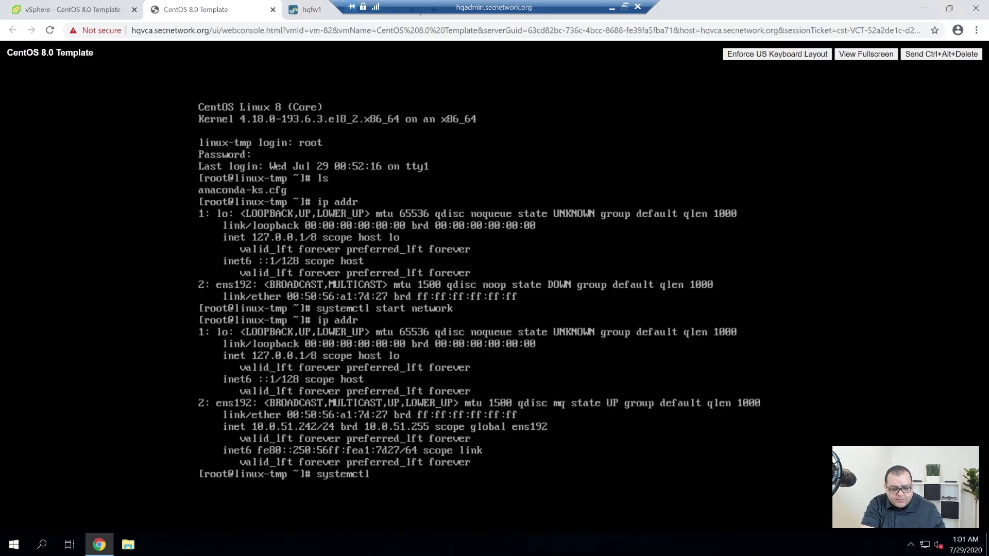
pyautogui.write(' enable network')
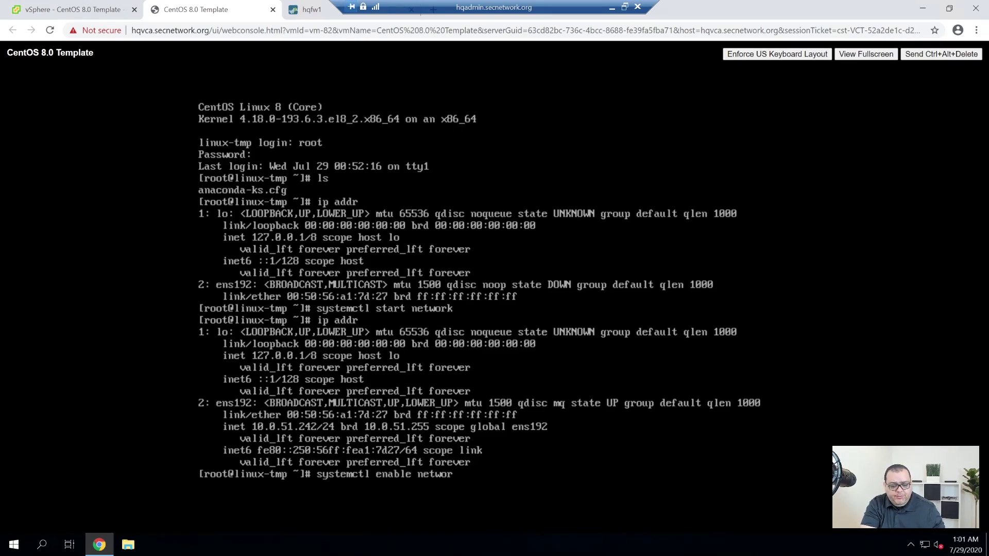
pyautogui.press('Return')
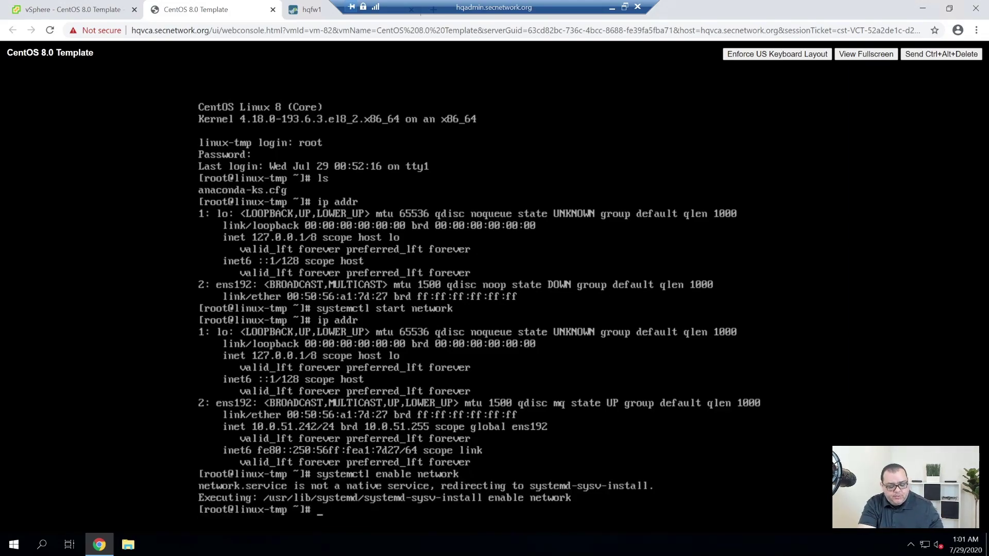
# Clear the screen and review the output of systemctl status network.
pyautogui.write('cl')
pyautogui.press('BackSpace')
pyautogui.press('BackSpace')
pyautogui.write('ip addr')
pyautogui.press('BackSpace')
pyautogui.press('BackSpace')
pyautogui.press('BackSpace')
pyautogui.press('BackSpace')
pyautogui.press('BackSpace')
pyautogui.press('BackSpace')
pyautogui.press('BackSpace')
pyautogui.write('clear')
pyautogui.press('Return')
pyautogui.write('systemctl re')
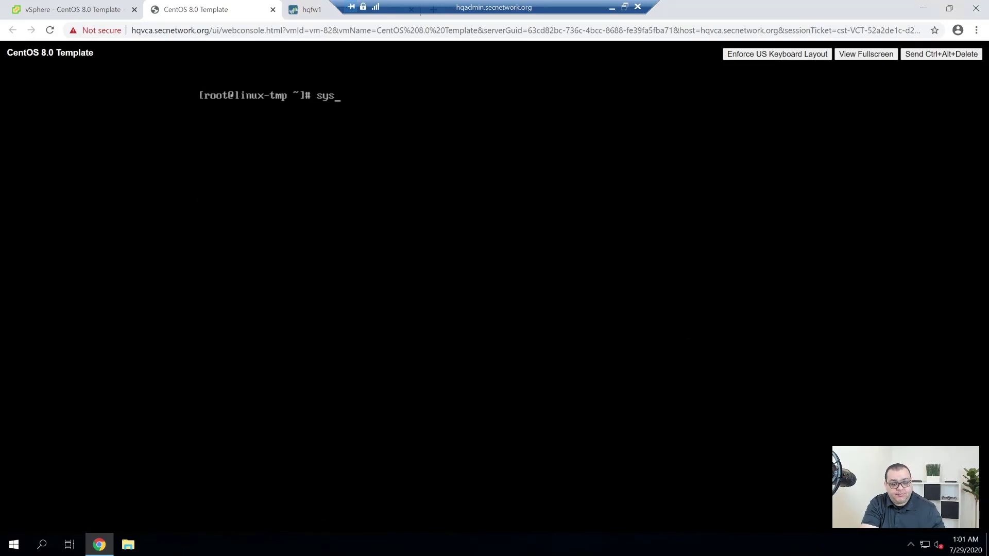
pyautogui.press('BackSpace')
pyautogui.press('BackSpace')
pyautogui.write('status network')
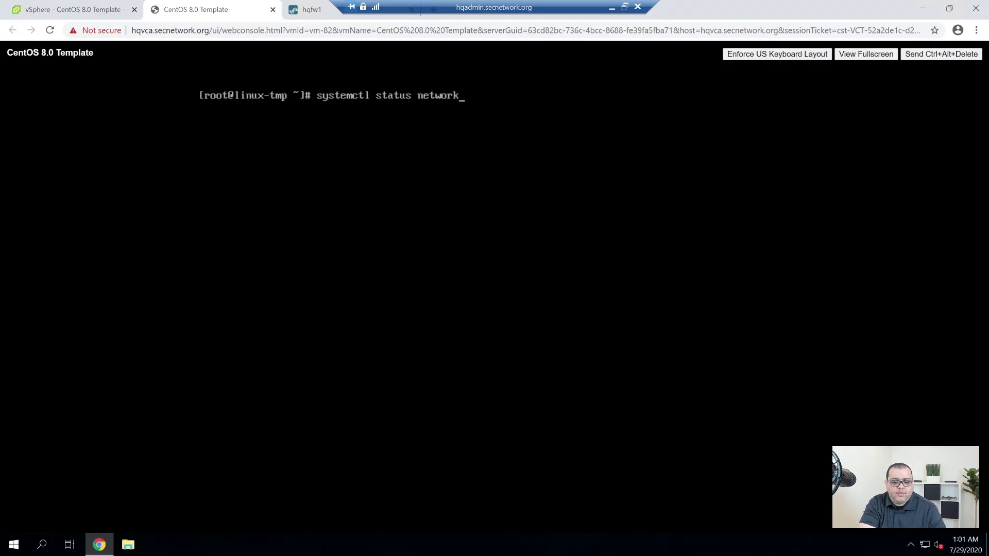
pyautogui.press('Return')
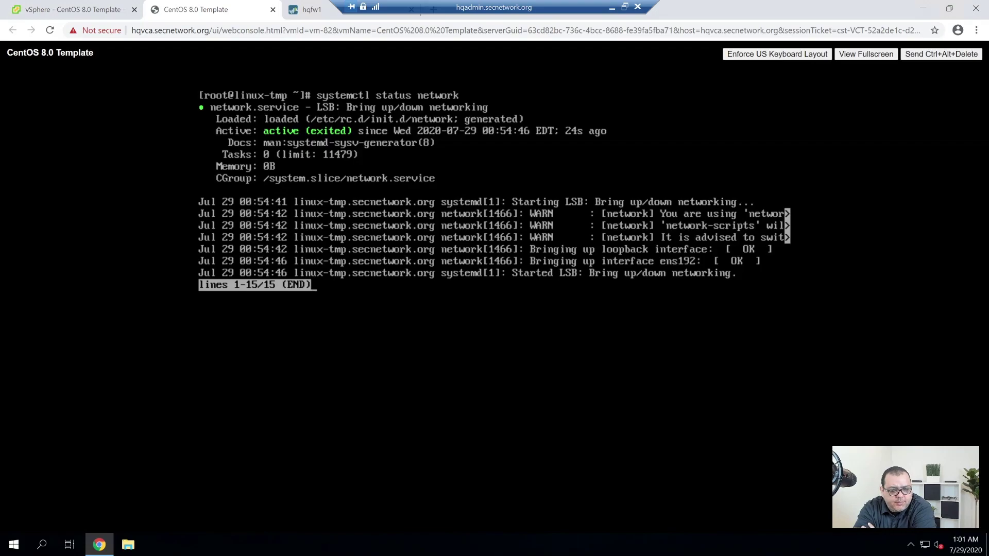
pyautogui.press('Down')
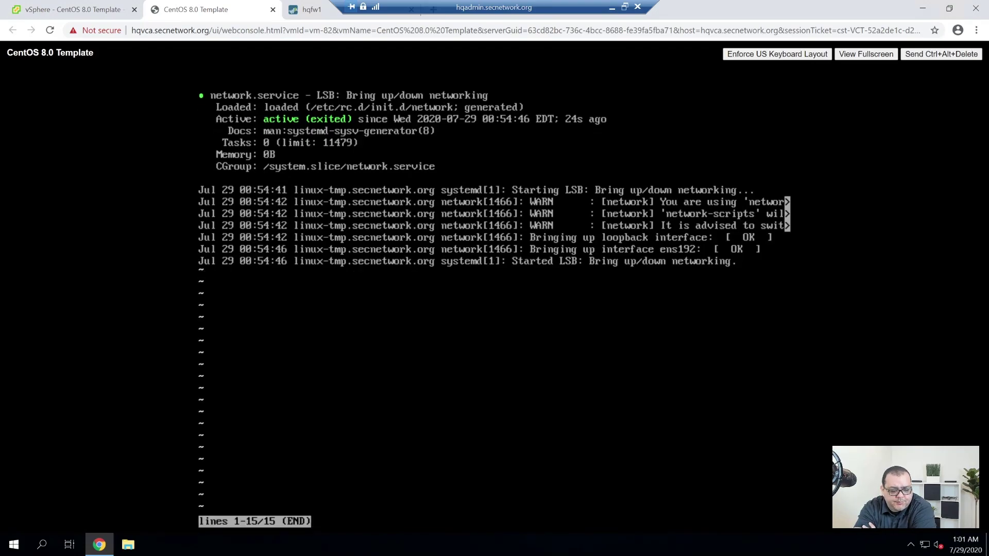
pyautogui.press('q')
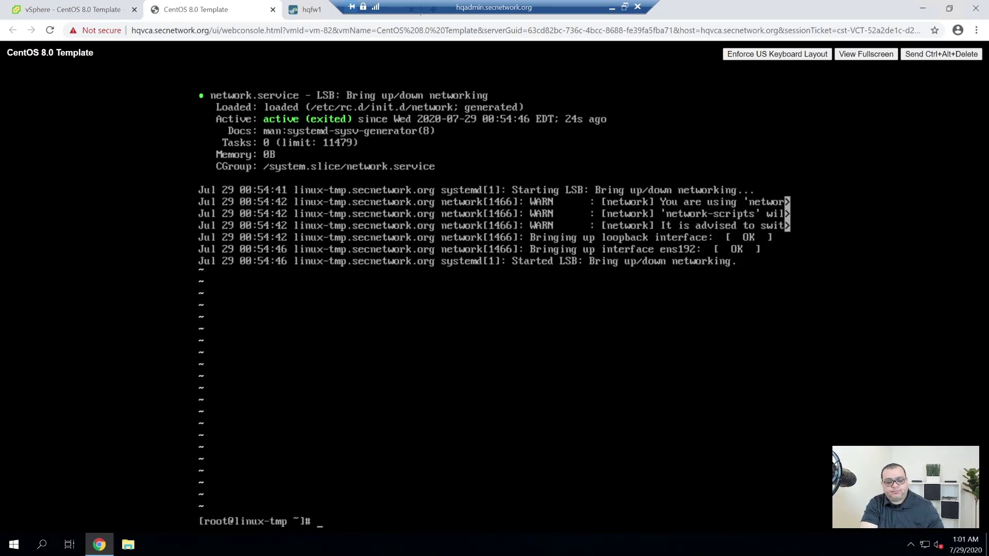
# Try ifconfig once more and clear the console.
pyautogui.write('clear')
pyautogui.press('Return')
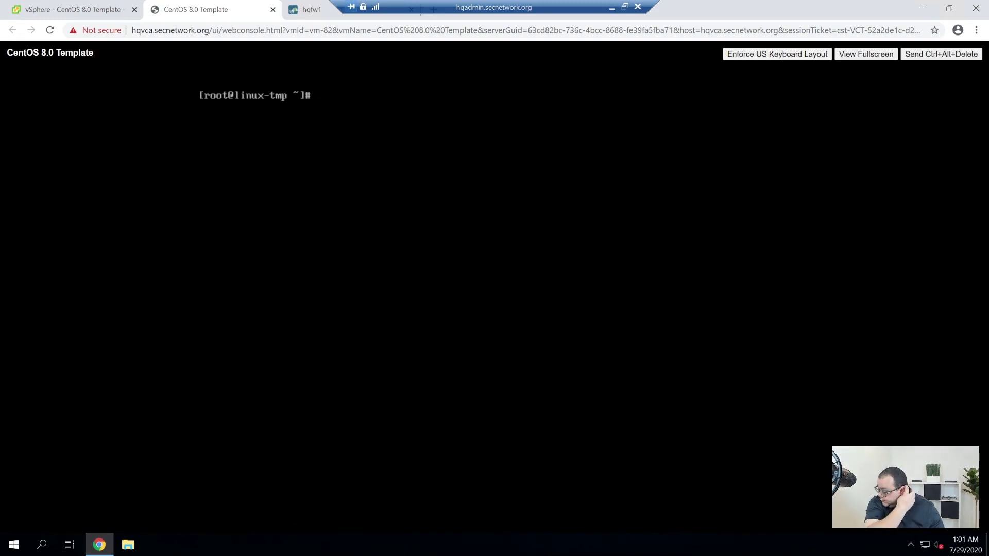
pyautogui.write('ifconfig')
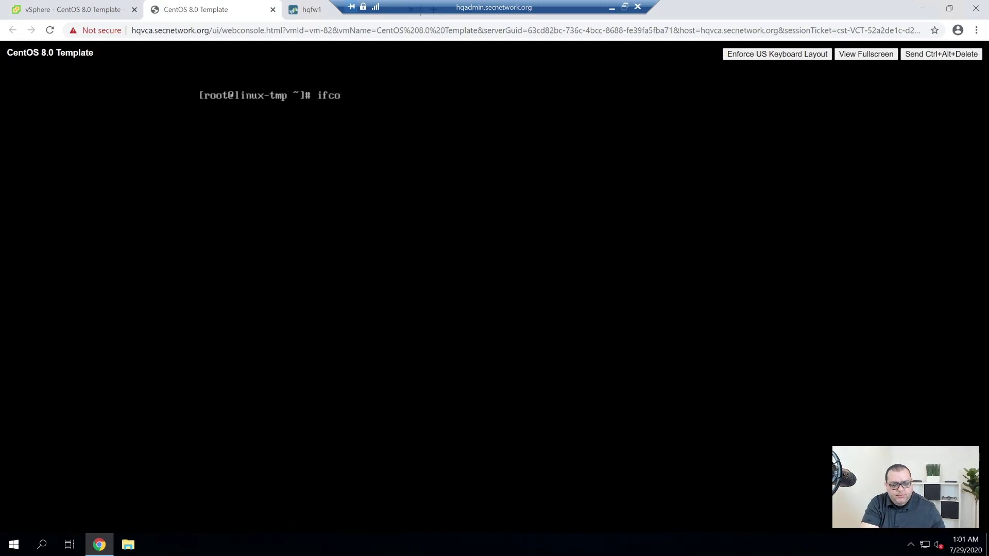
pyautogui.press('Return')
pyautogui.write('clear')
pyautogui.press('Return')
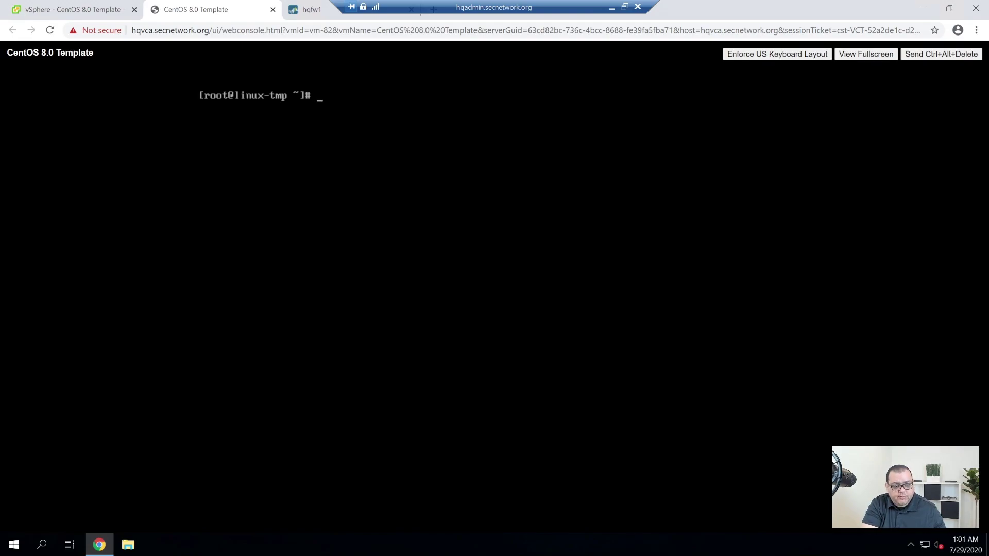
# Log root out with exit and search the Start menu for putty.
pyautogui.write('p')
pyautogui.press('BackSpace')
pyautogui.press('BackSpace')
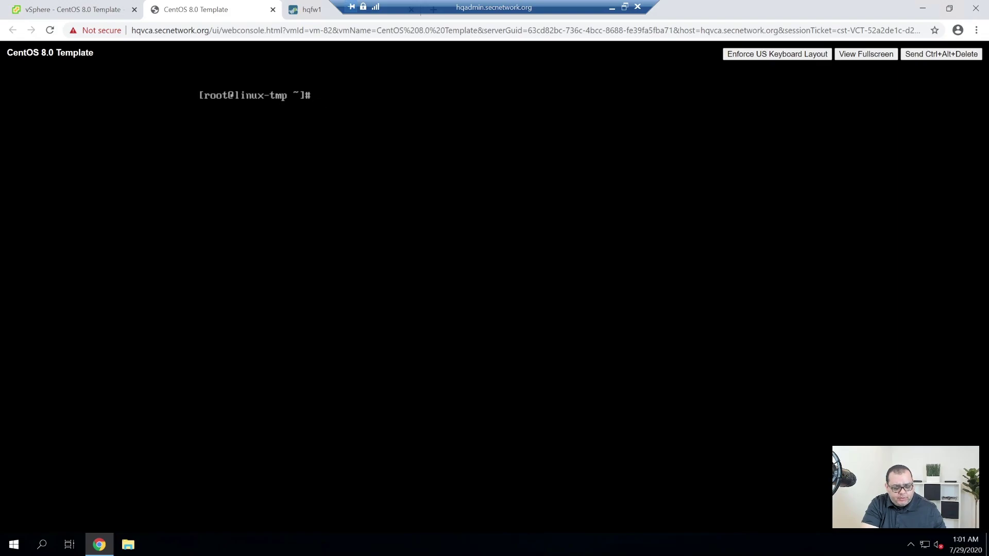
pyautogui.write('exit')
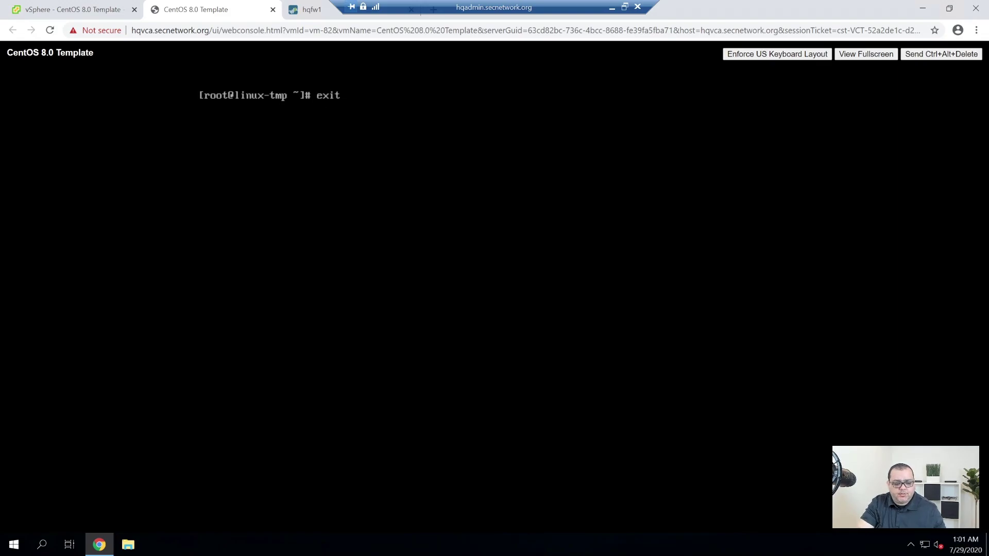
pyautogui.press('Return')
pyautogui.press('super')
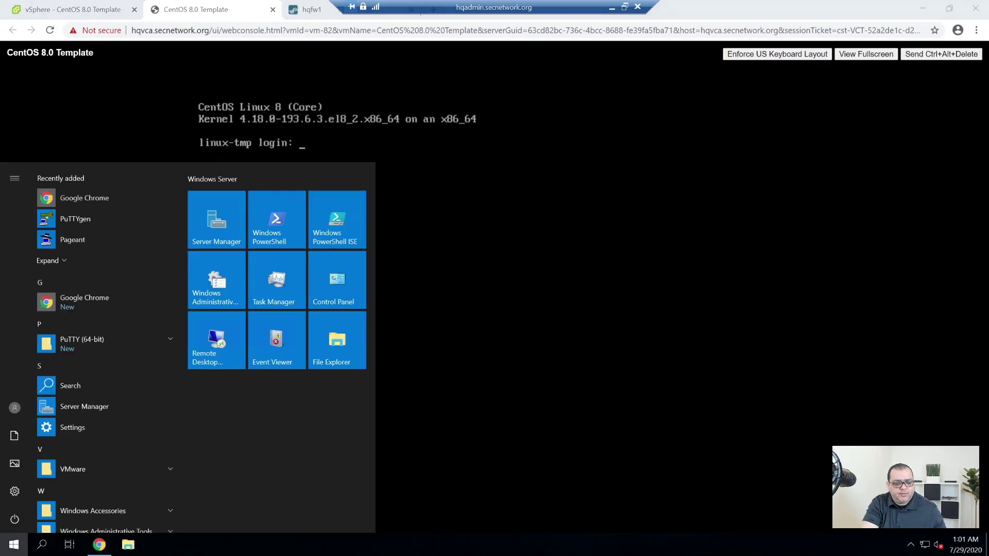
pyautogui.write('putty')
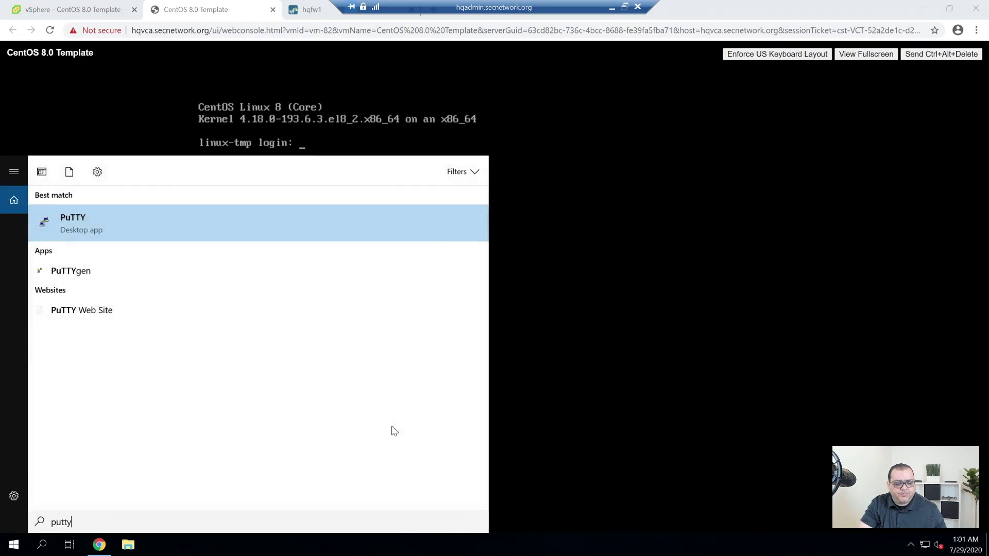
# Launch PuTTY, connect to 10.0.51.242, and accept the server's host key.
pyautogui.press('Return')
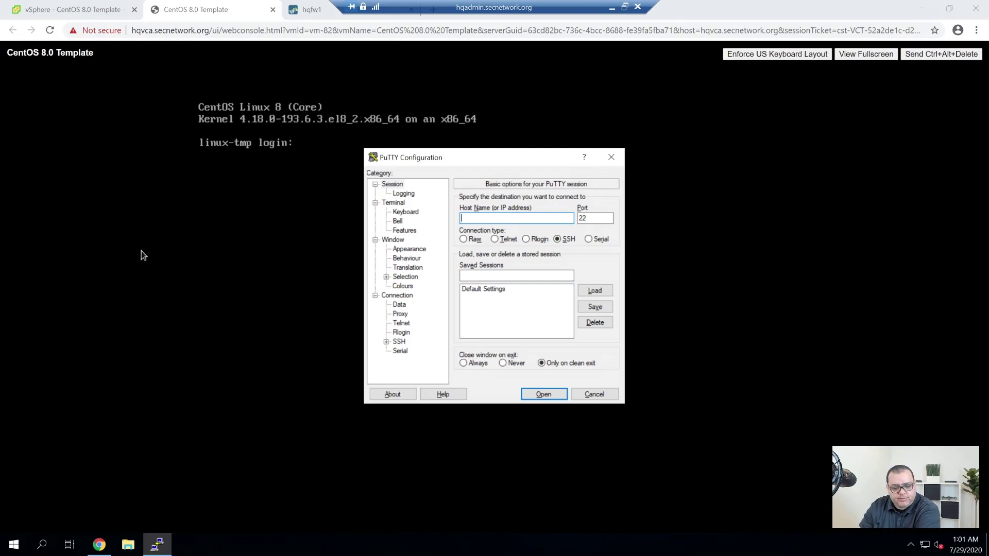
pyautogui.write('10.')
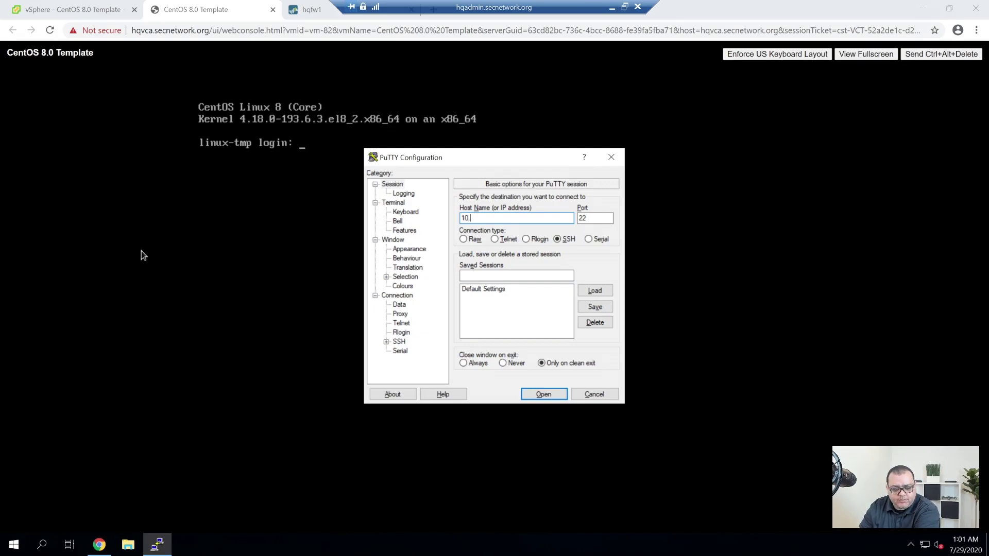
pyautogui.write('0.51.')
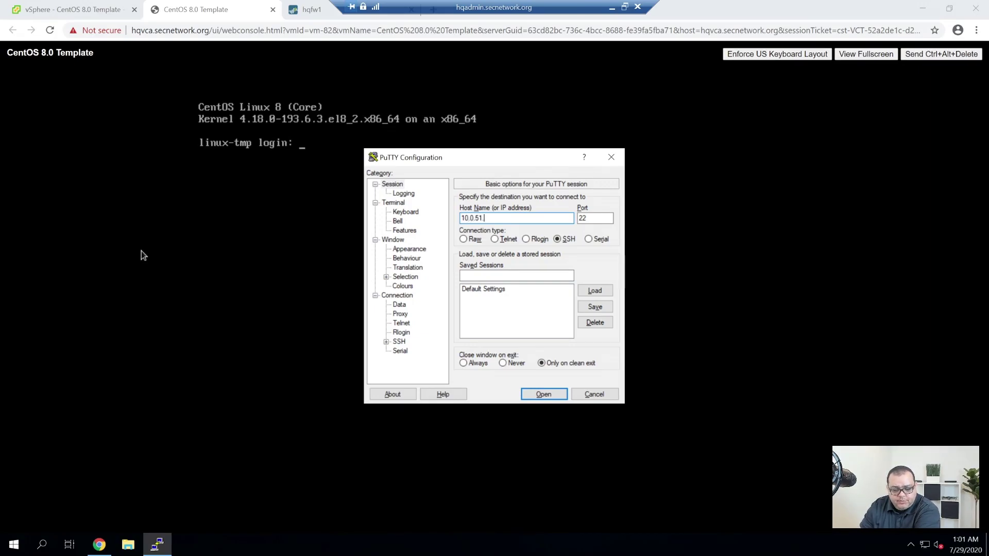
pyautogui.write('242')
pyautogui.press('Return')
pyautogui.press('Left')
pyautogui.press('Left')
pyautogui.press('Return')
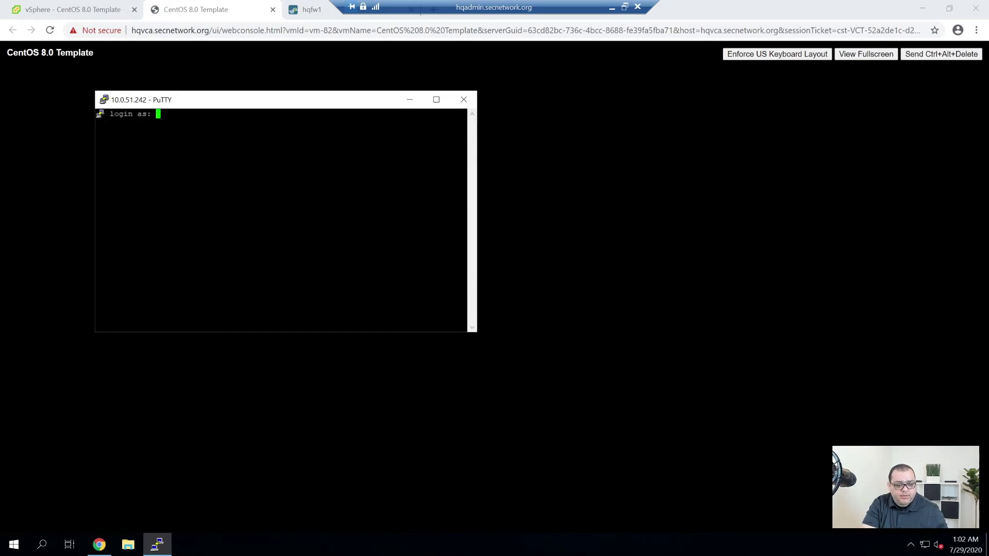
# Log in over SSH with the admin user name and its password.
pyautogui.write('ladmin')
pyautogui.press('Return')
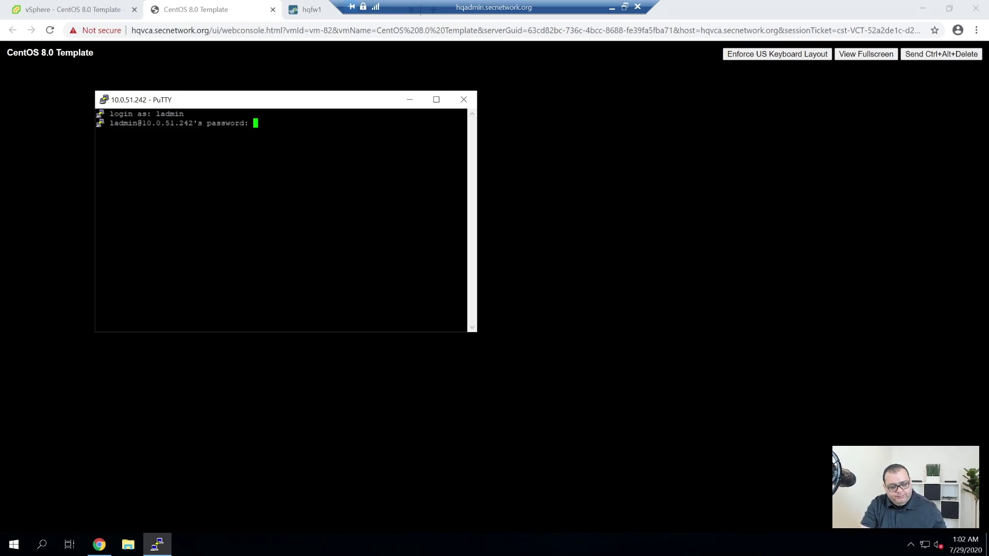
pyautogui.press('Return')
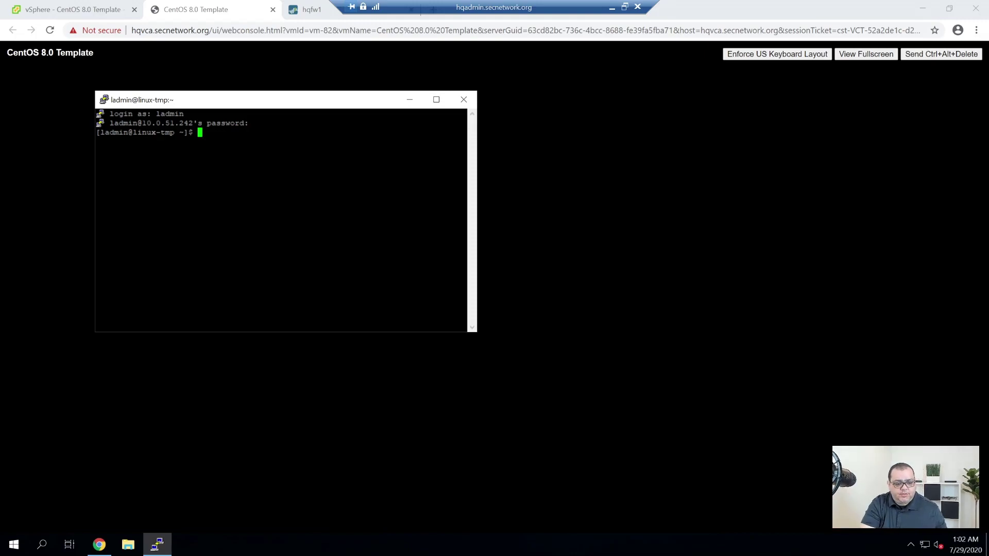
# Change the admin user's password with passwd, entering the current password and the new one twice.
pyautogui.write('passwd')
pyautogui.press('Return')
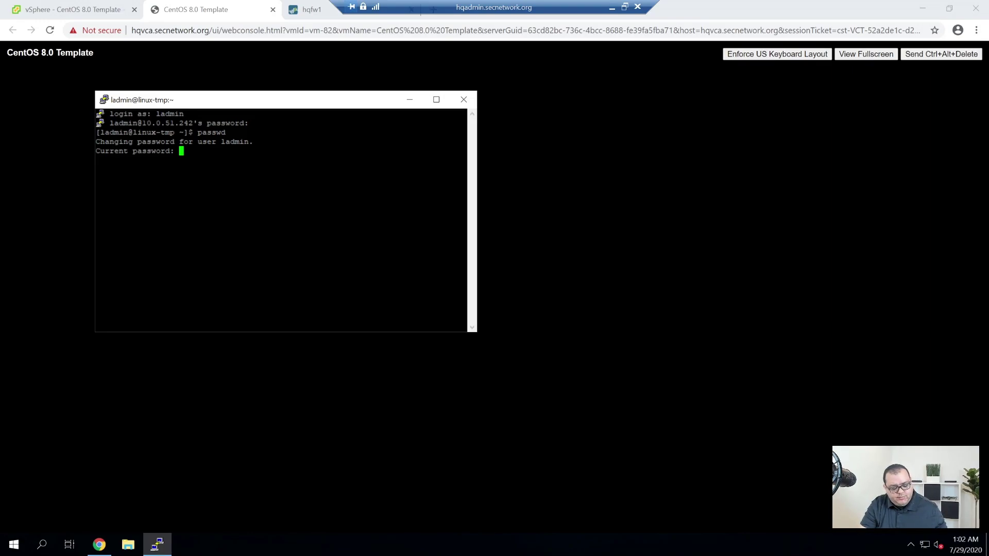
pyautogui.press('Return')
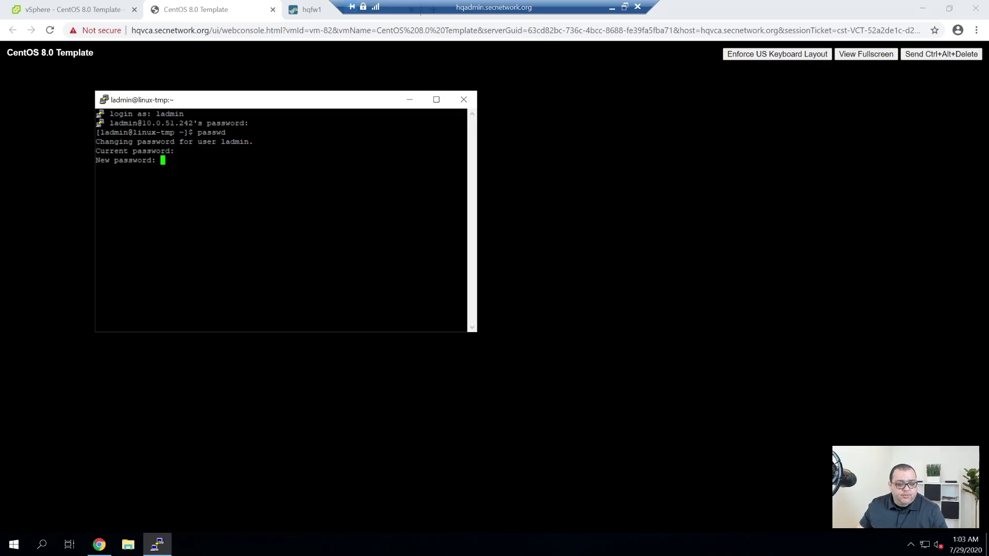
pyautogui.press('Return')
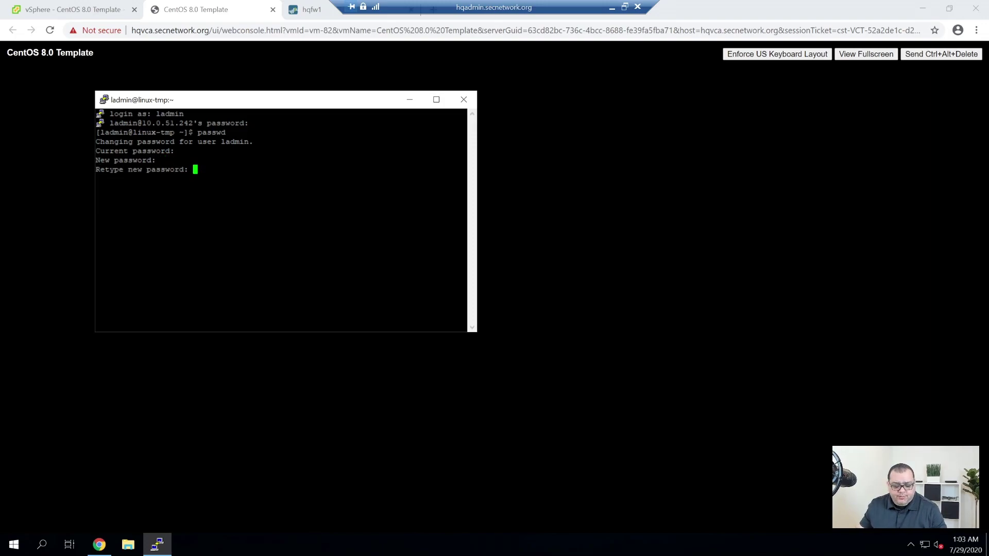
pyautogui.press('Return')
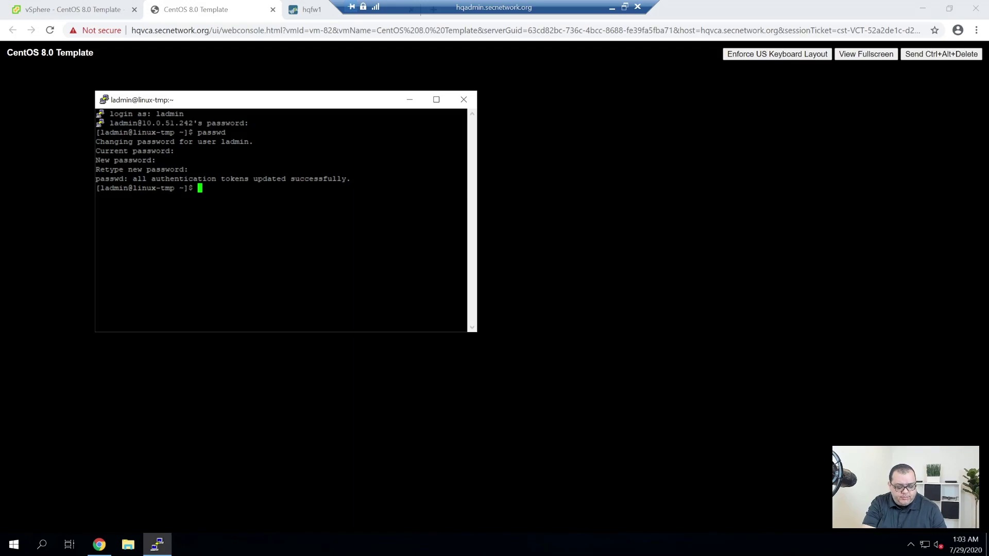
# Switch to a root shell with sudo su - and clear the screen.
pyautogui.write('sudo su -')
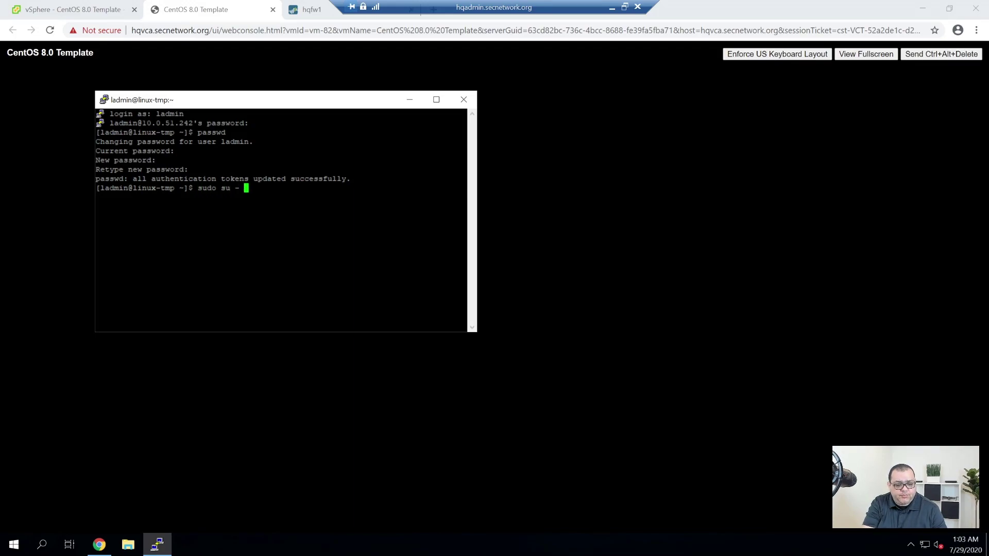
pyautogui.press('Return')
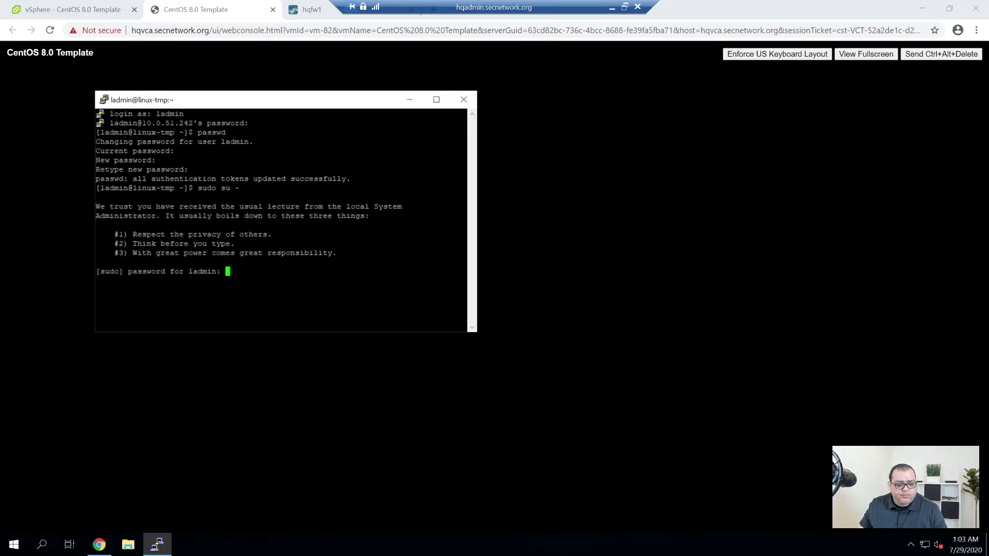
pyautogui.press('Return')
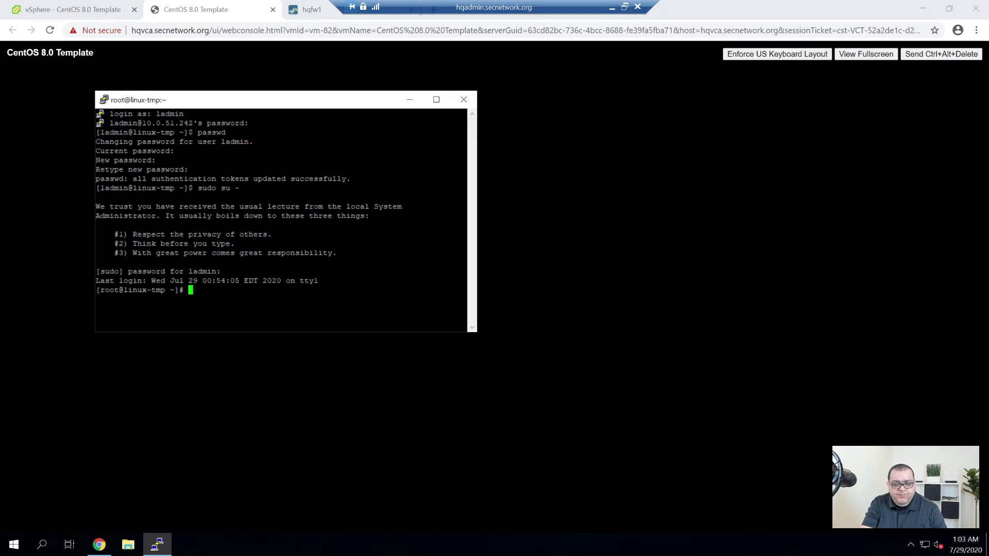
pyautogui.press('Return')
pyautogui.press('Return')
pyautogui.press('Return')
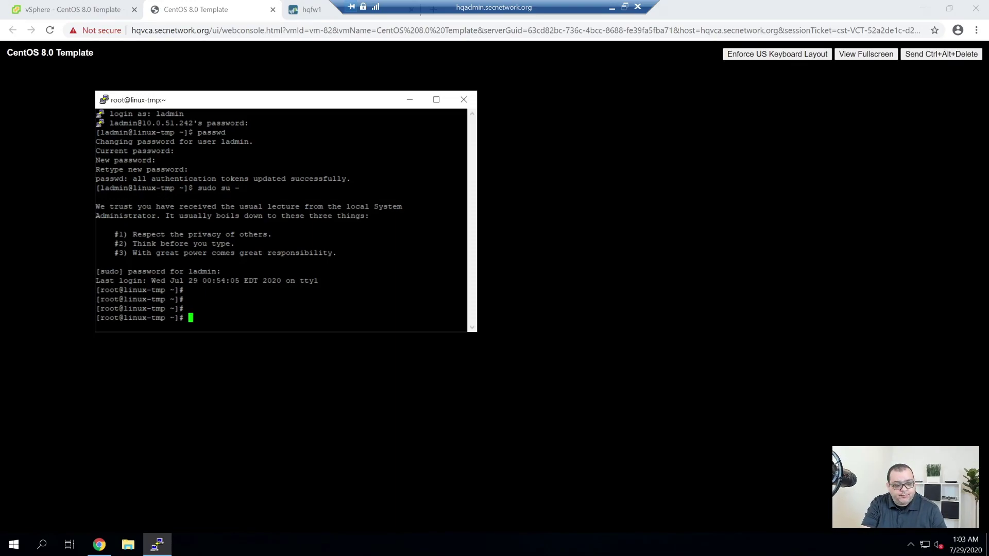
pyautogui.write('clear')
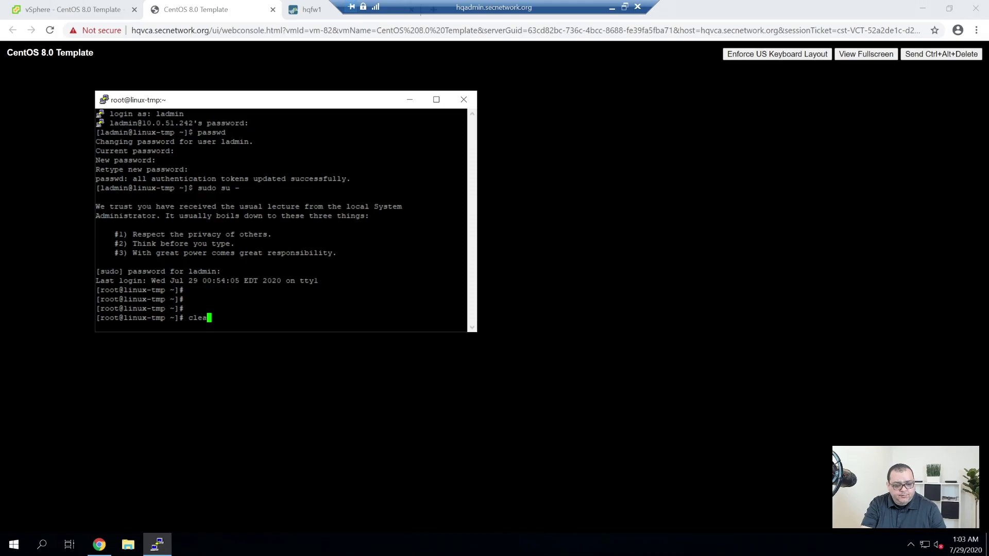
pyautogui.press('Return')
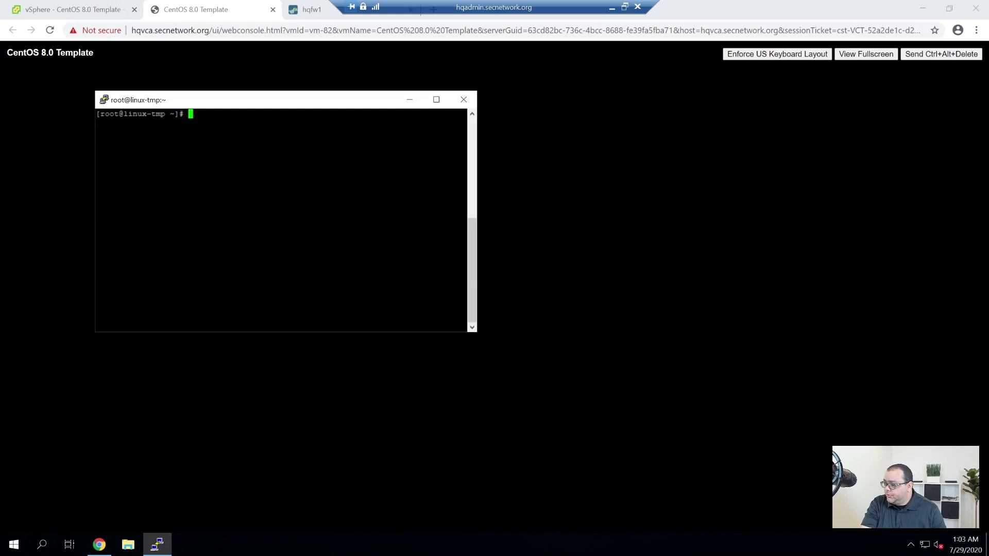
# Set a new root password with passwd, entered twice, then exit the root shell.
pyautogui.write('pas')
pyautogui.press('BackSpace')
pyautogui.press('BackSpace')
pyautogui.press('BackSpace')
pyautogui.write('passwd')
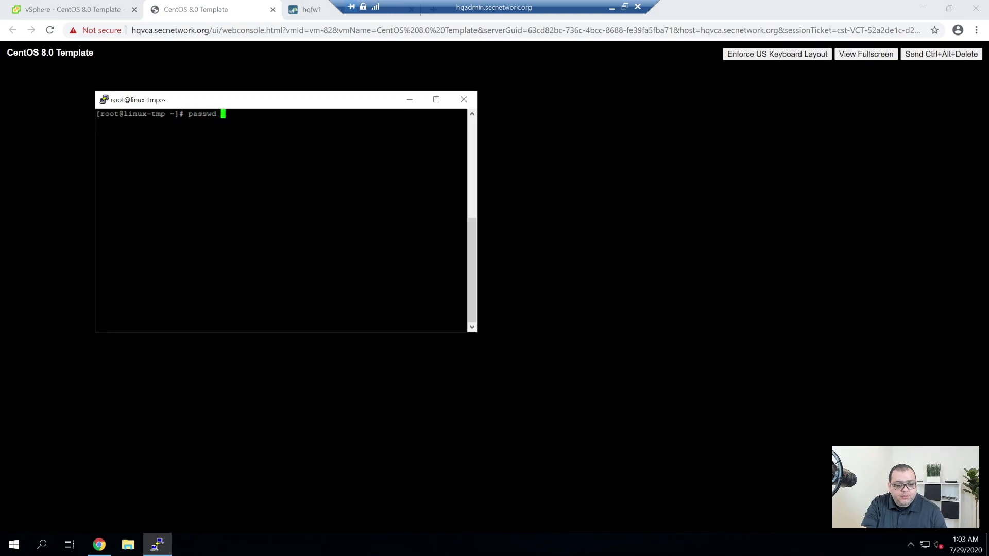
pyautogui.press('Return')
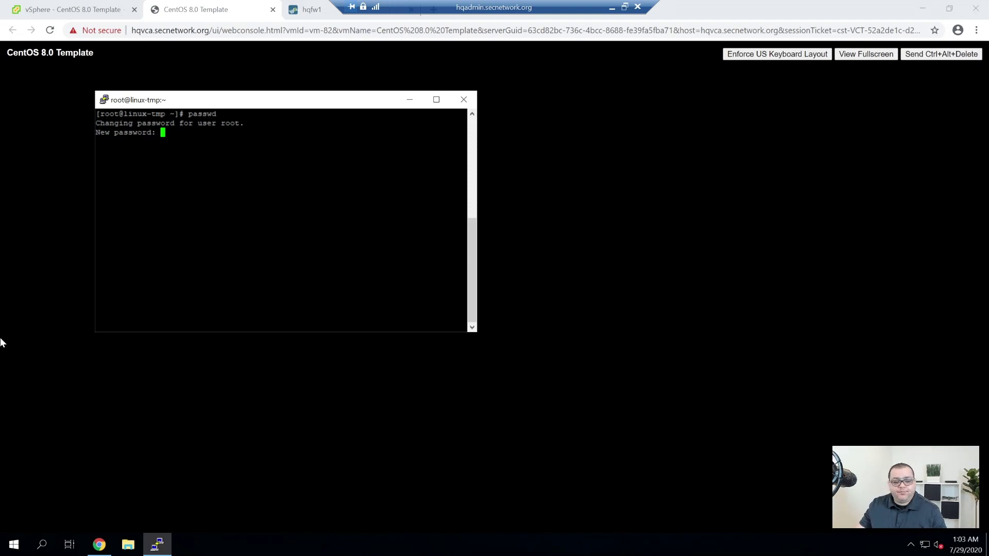
pyautogui.press('Return')
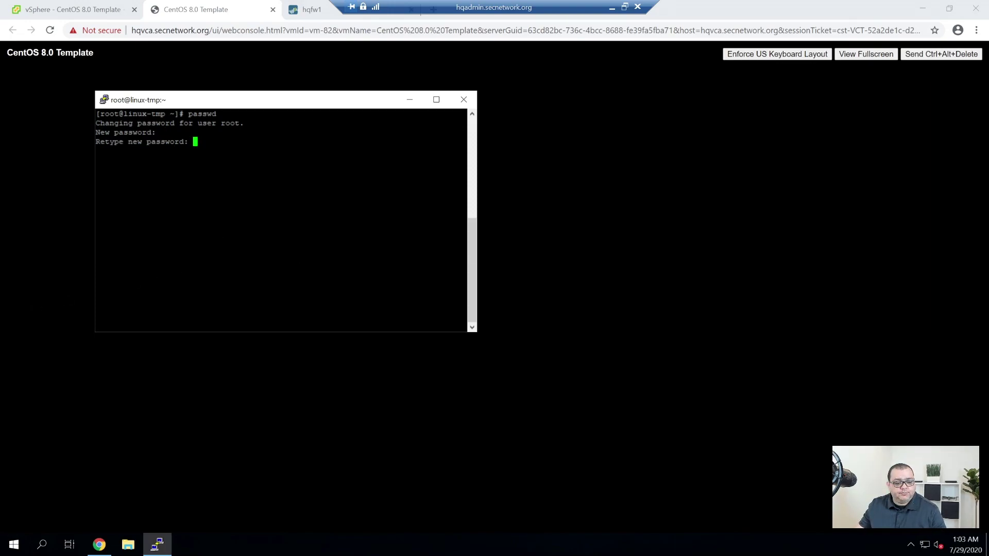
pyautogui.press('Return')
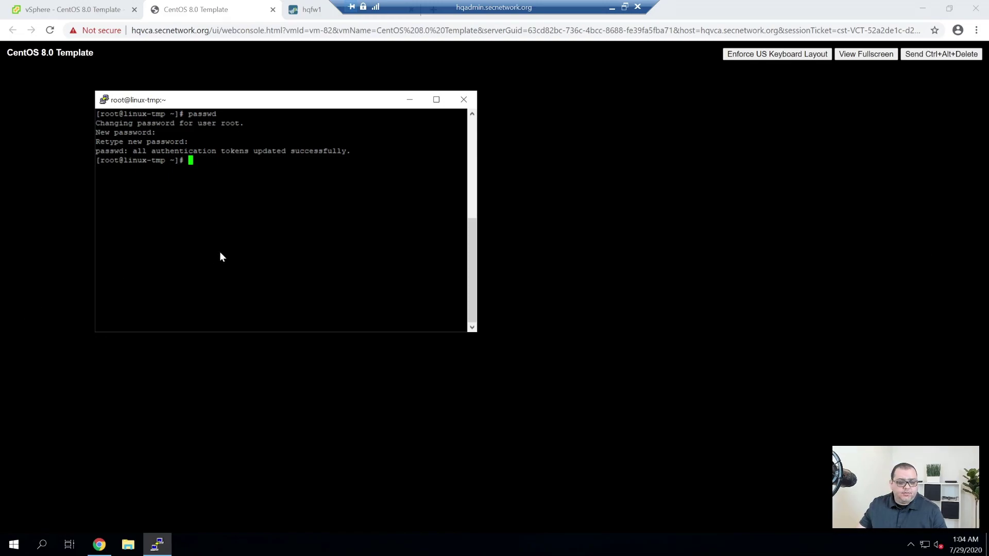
pyautogui.write('exit')
pyautogui.press('Return')
# Log in as root with su - using the new root password, then clear.
pyautogui.write('su -')
pyautogui.press('Return')
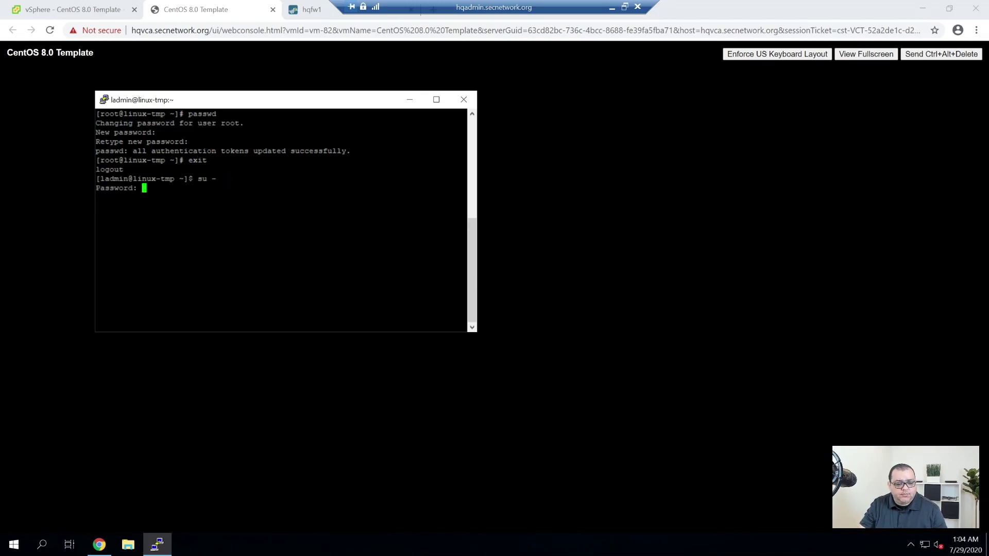
pyautogui.press('Return')
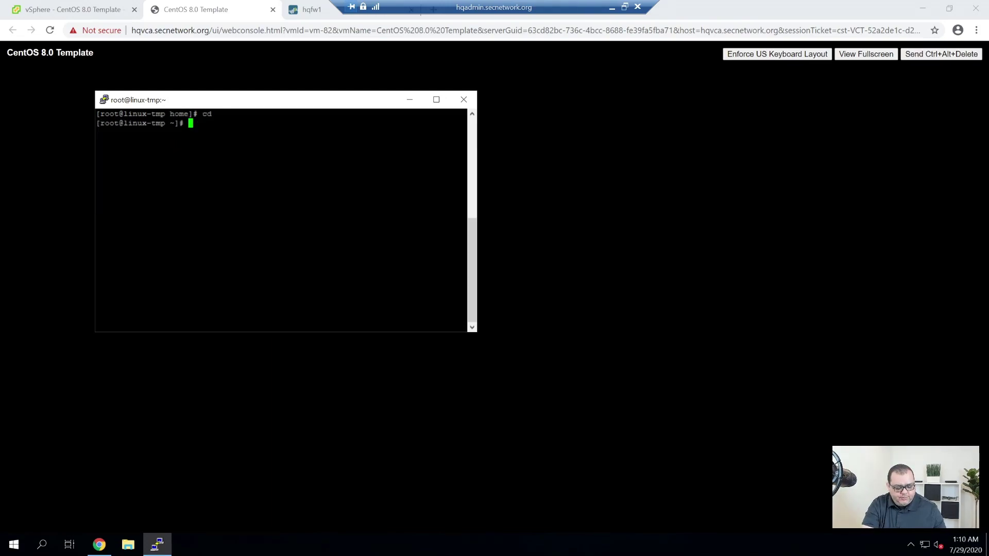
pyautogui.write('clear')
pyautogui.press('Return')
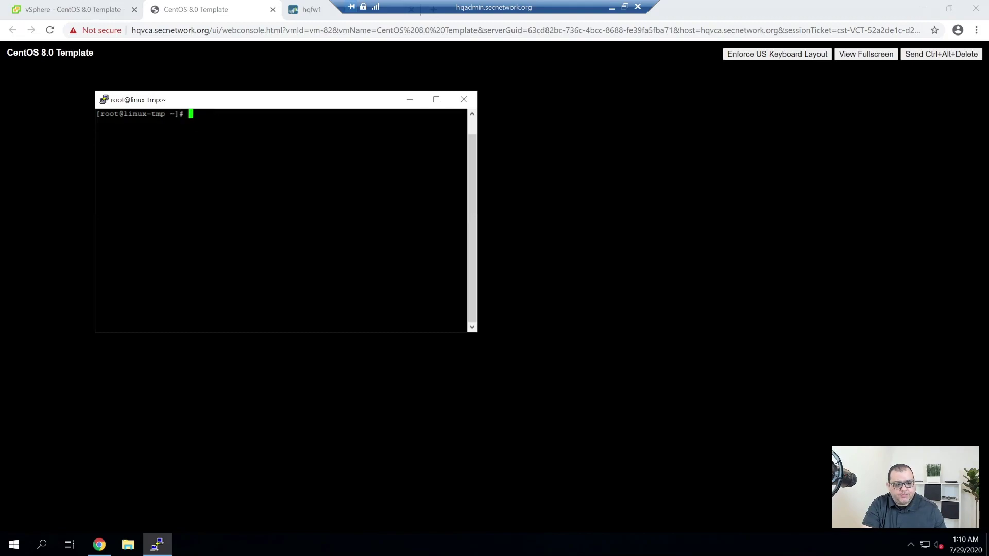
# Switch into the admin user's login shell with sudo su -.
pyautogui.write('sudo su ')
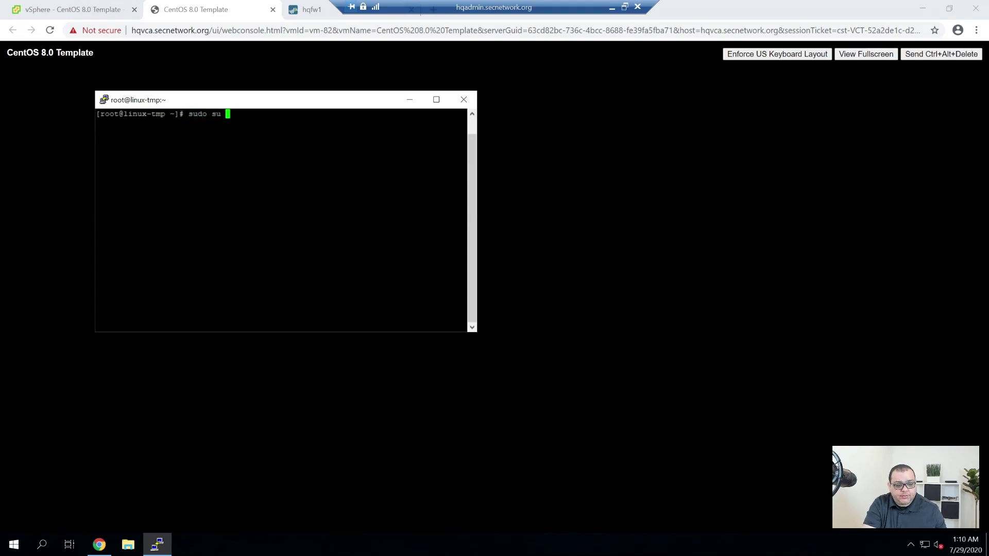
pyautogui.write('- labadmin')
pyautogui.press('BackSpace')
pyautogui.press('BackSpace')
pyautogui.press('BackSpace')
pyautogui.press('BackSpace')
pyautogui.press('BackSpace')
pyautogui.press('BackSpace')
# Start typing an ssh-keygen command with the -b key-size option.
pyautogui.press('BackSpace')
pyautogui.press('BackSpace')
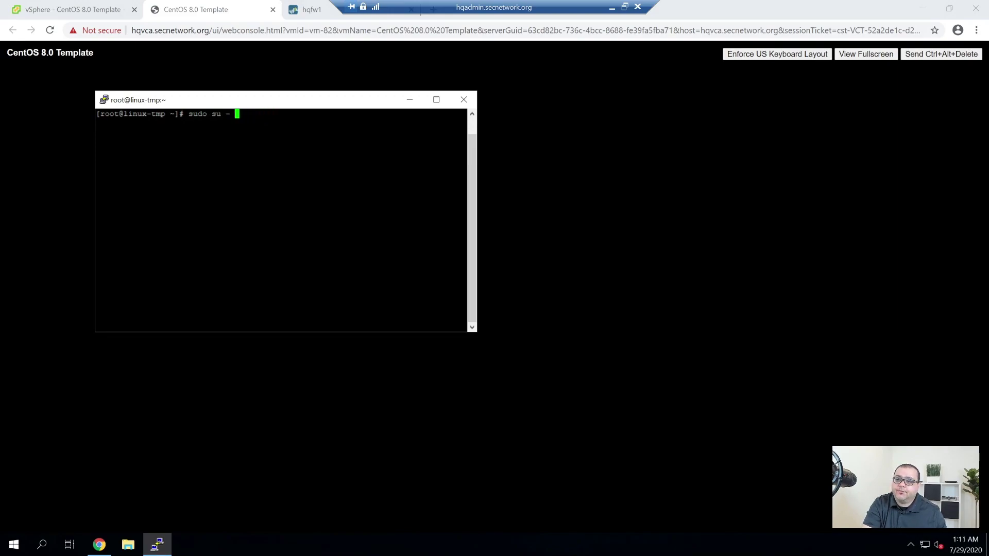
pyautogui.write('ladmin')
pyautogui.press('Return')
pyautogui.write('ssh-keyge')
pyautogui.press('BackSpace')
pyautogui.press('BackSpace')
pyautogui.press('BackSpace')
pyautogui.press('BackSpace')
pyautogui.press('BackSpace')
pyautogui.press('BackSpace')
pyautogui.press('BackSpace')
pyautogui.press('BackSpace')
pyautogui.press('BackSpace')
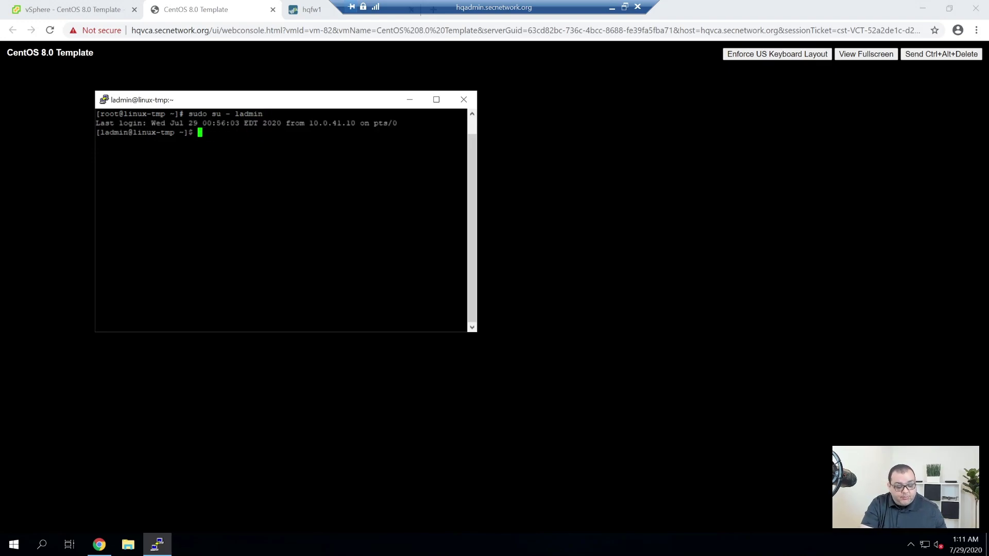
pyautogui.write('ssh-ke')
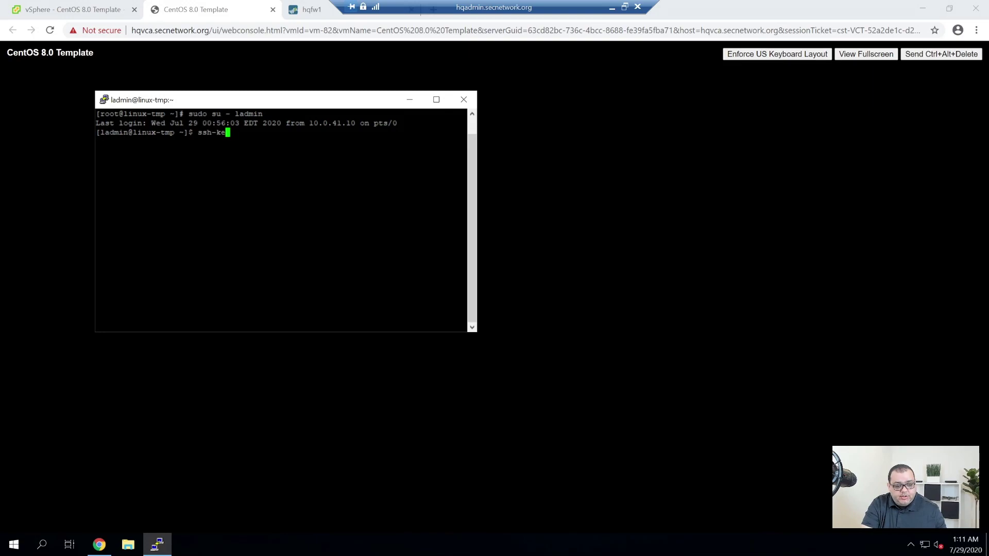
pyautogui.write('yg')
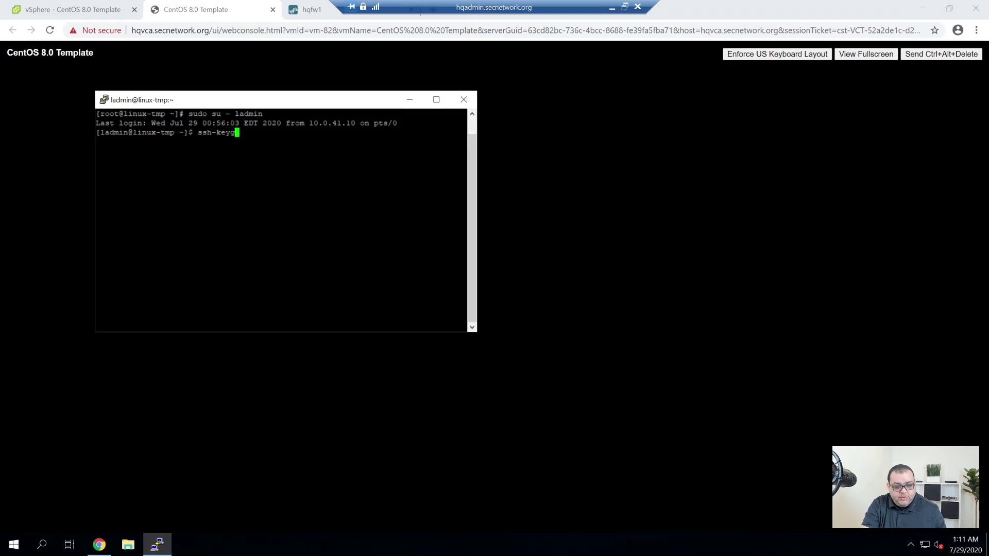
pyautogui.write('en -')
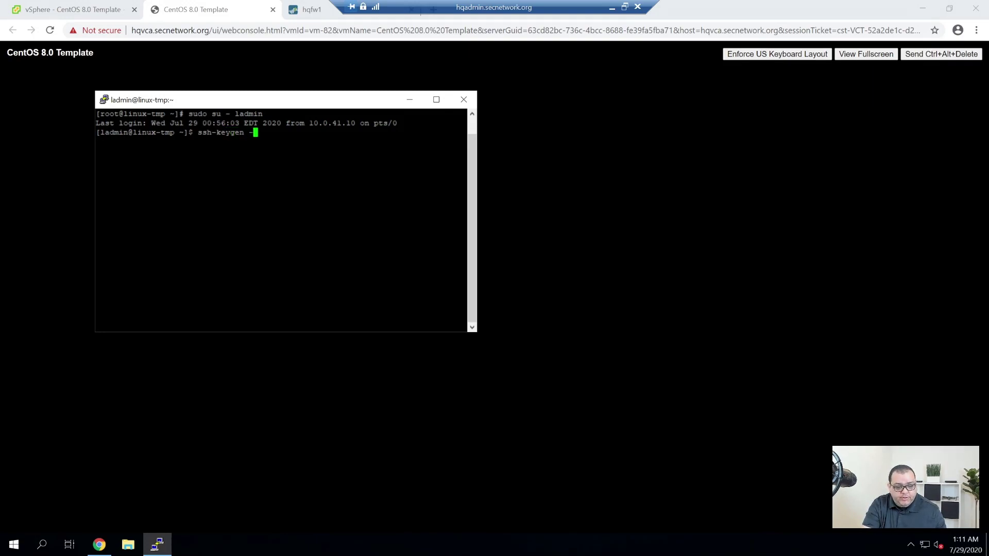
pyautogui.write('b ')
pyautogui.write('20')
# Generate a 4096-bit RSA key pair in the default location.
pyautogui.press('BackSpace')
pyautogui.press('BackSpace')
pyautogui.write('4096')
pyautogui.press('Return')
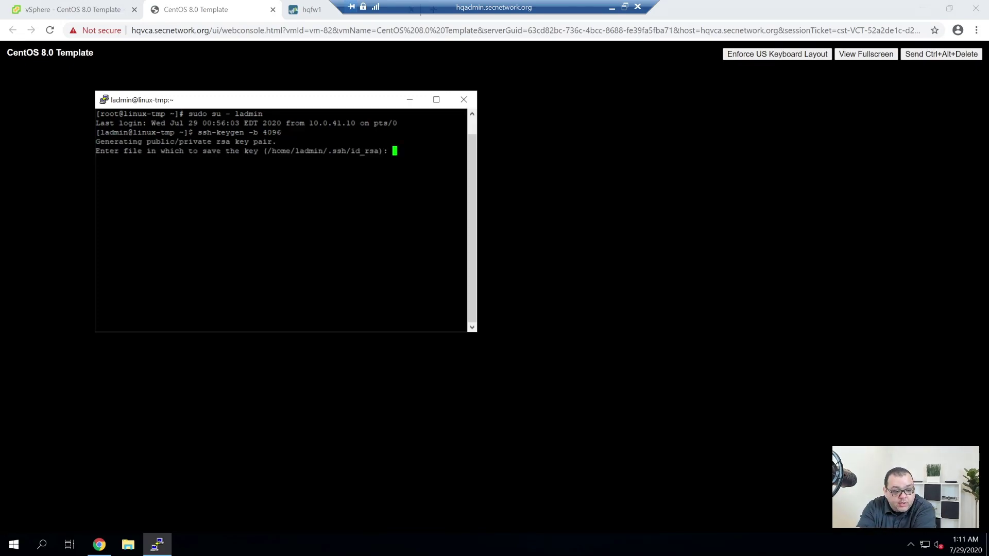
pyautogui.press('Return')
pyautogui.press('Return')
pyautogui.press('Return')
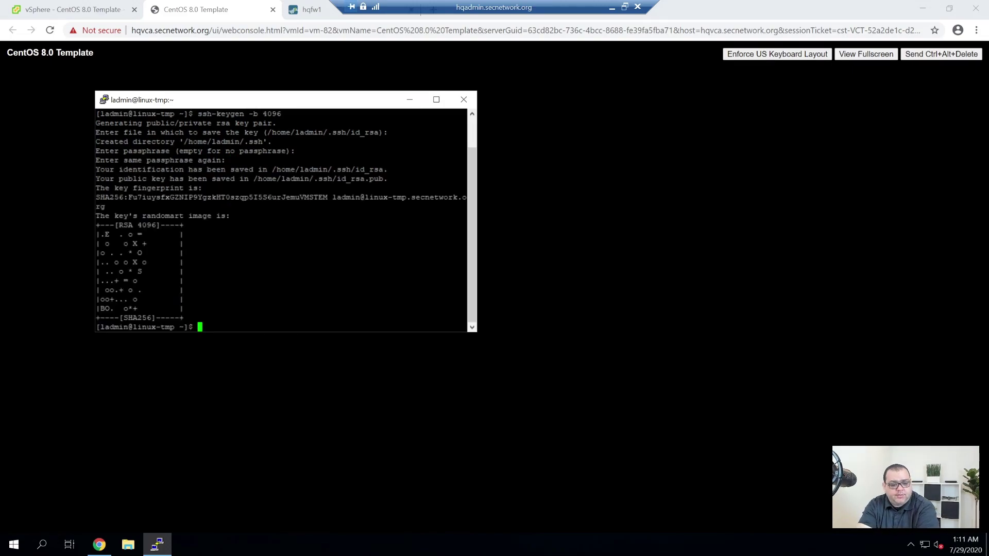
# Move into the .ssh folder and list the generated key files.
pyautogui.write('ls')
pyautogui.press('Return')
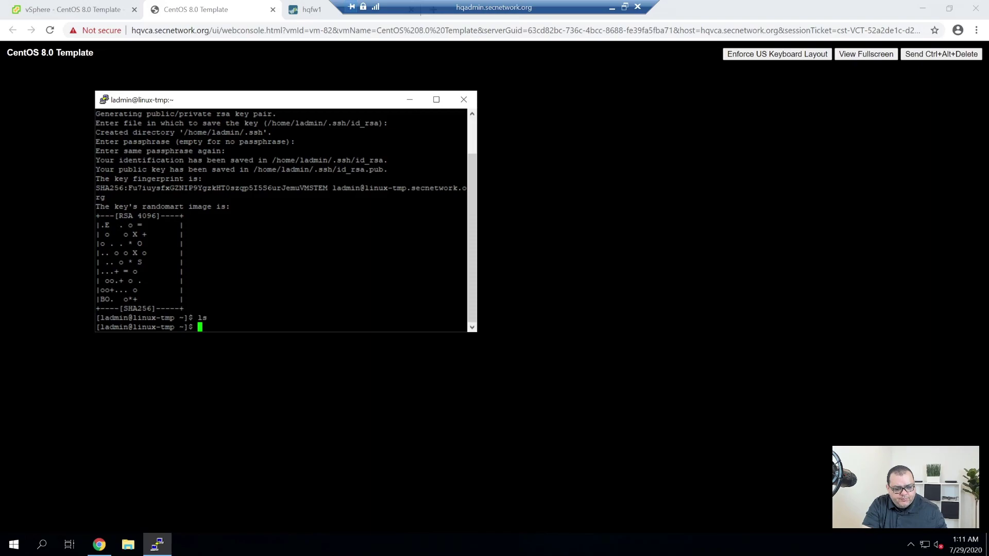
pyautogui.write('cd .ssh/')
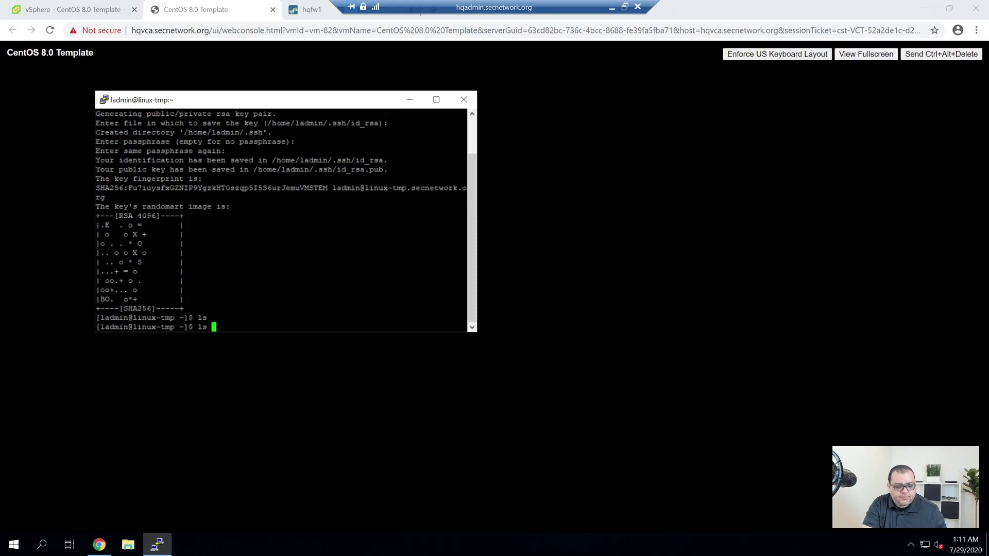
pyautogui.press('Return')
pyautogui.write('ls')
pyautogui.press('Return')
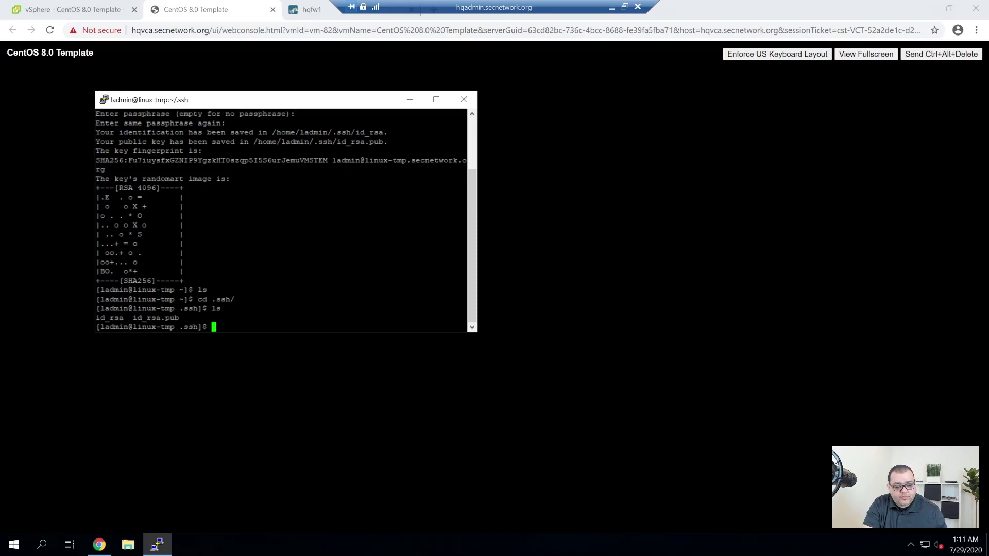
# Copy id_rsa.pub to authorized_keys, confirm with ls, and type vim authorized_keys.
pyautogui.write('cp id_rsa')
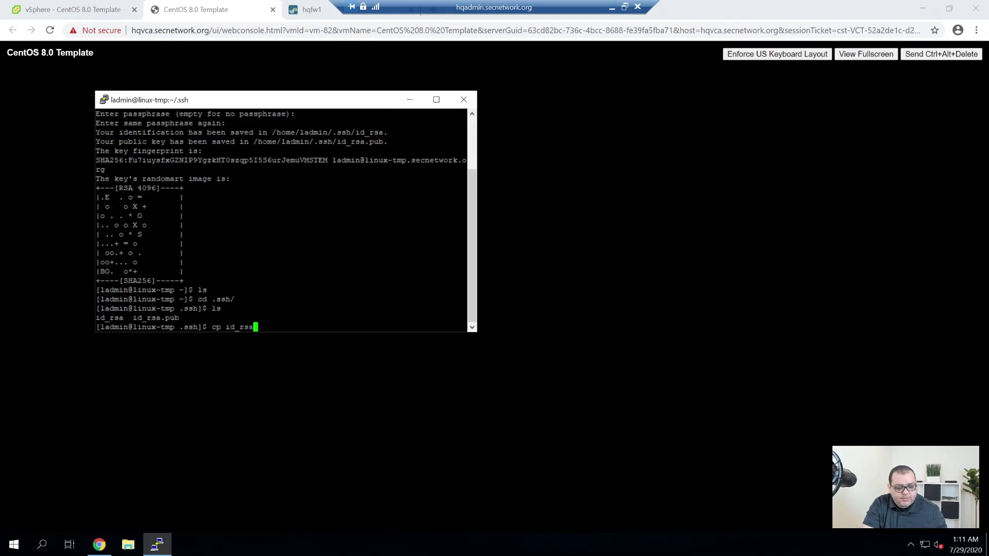
pyautogui.write('.')
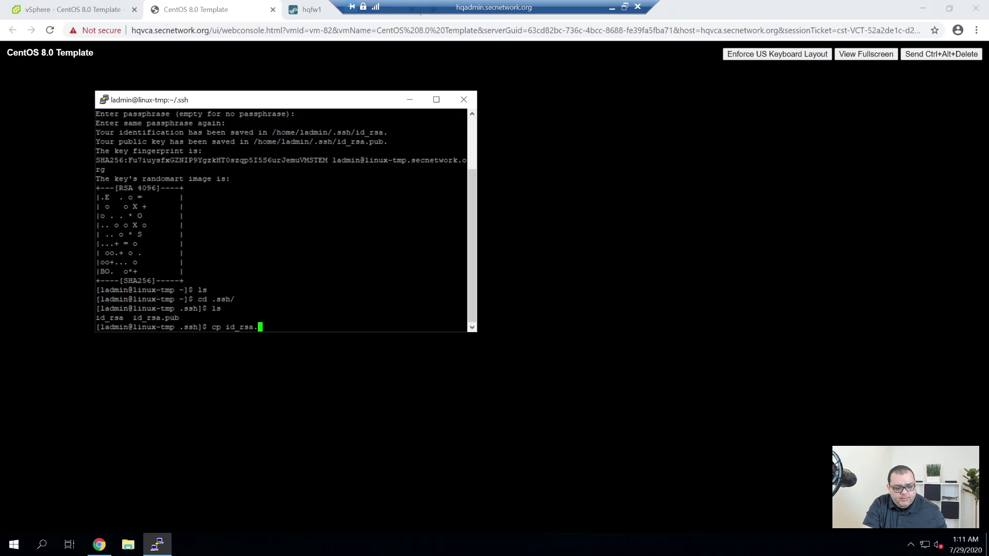
pyautogui.write('pub authorized_keys')
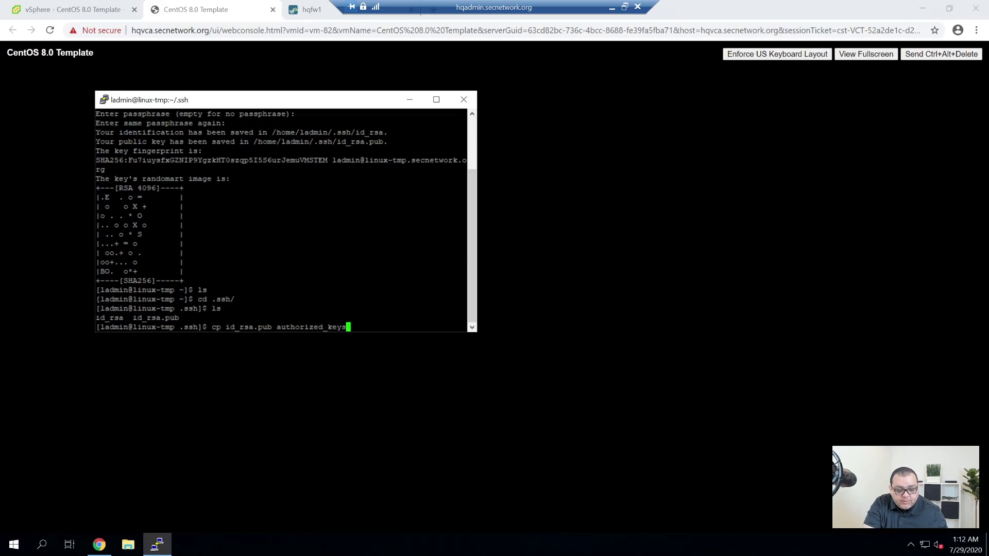
pyautogui.press('Return')
pyautogui.write('ls')
pyautogui.press('Return')
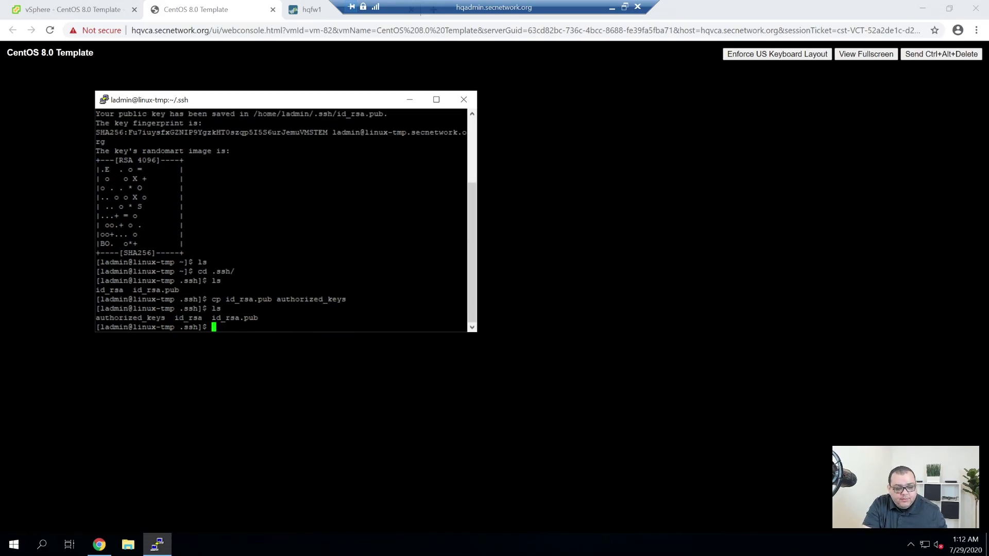
pyautogui.write('vim au')
pyautogui.press('Tab')
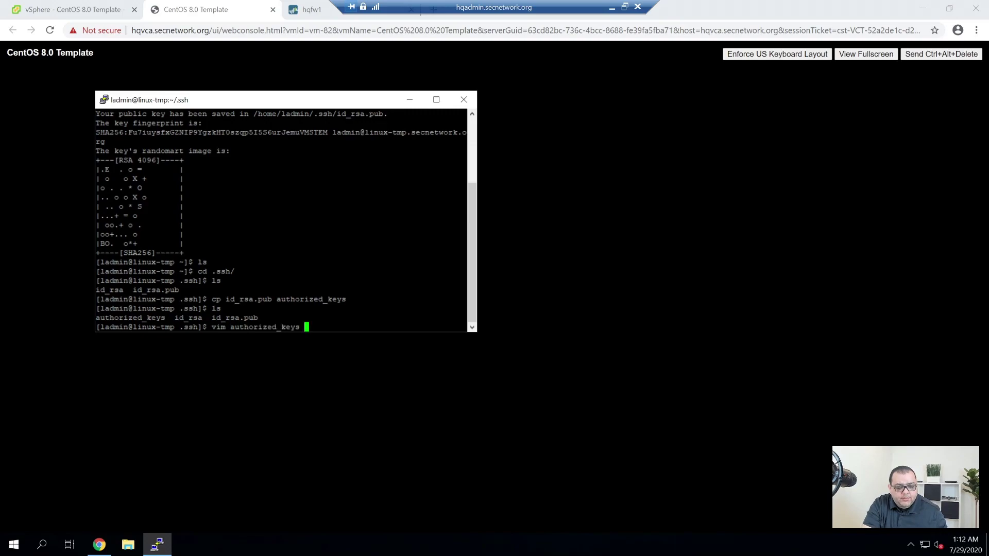
pyautogui.press('Return')
pyautogui.write(':q')
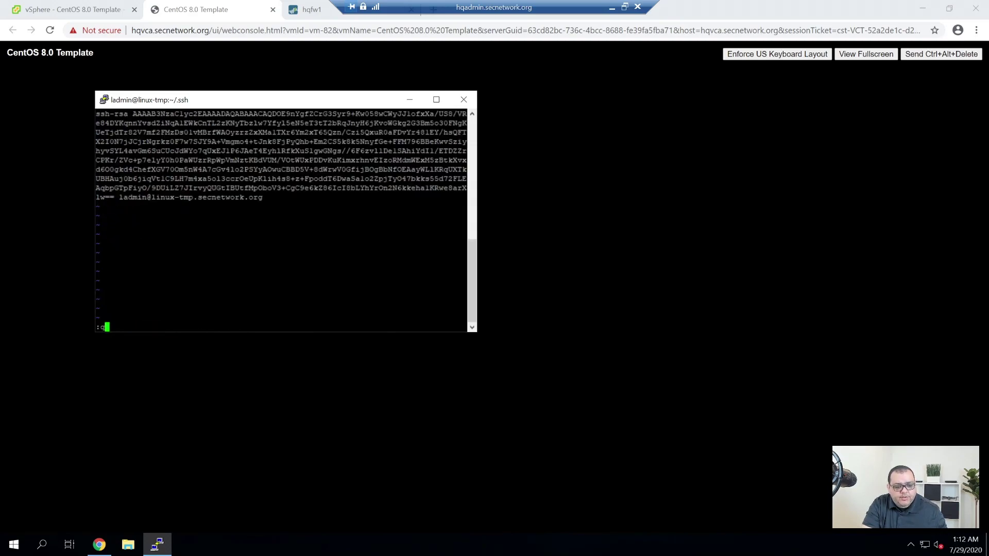
pyautogui.press('Return')
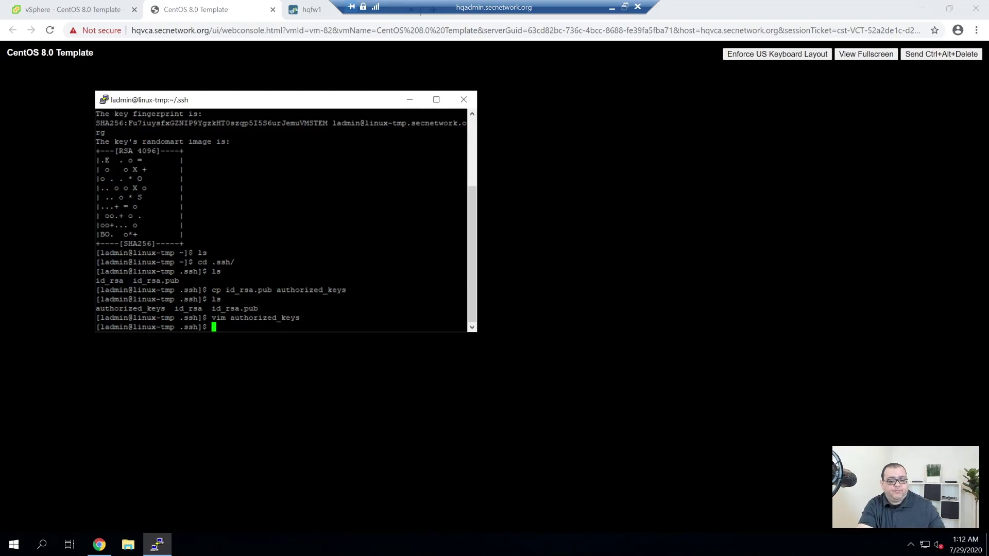
pyautogui.write('ls')
pyautogui.press('Return')
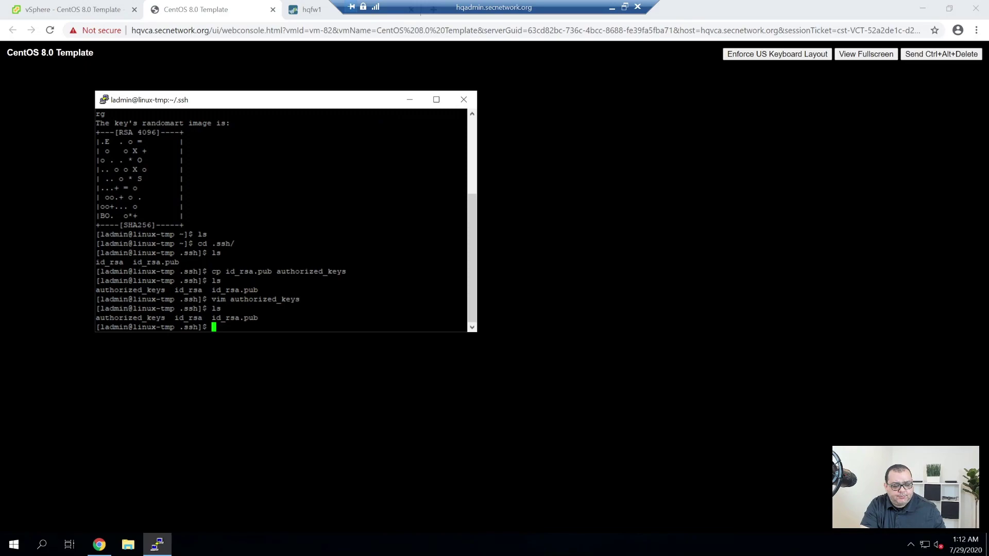
# Leave the admin user's shell to return to root, listing the home folders.
pyautogui.write('cd')
pyautogui.press('Return')
pyautogui.write('ls')
pyautogui.press('Return')
pyautogui.write('exit')
pyautogui.press('Return')
pyautogui.write('ls')
pyautogui.press('Return')
# Open the sudoers file with visudo and maximize the PuTTY window.
pyautogui.write('visudo')
pyautogui.press('Return')
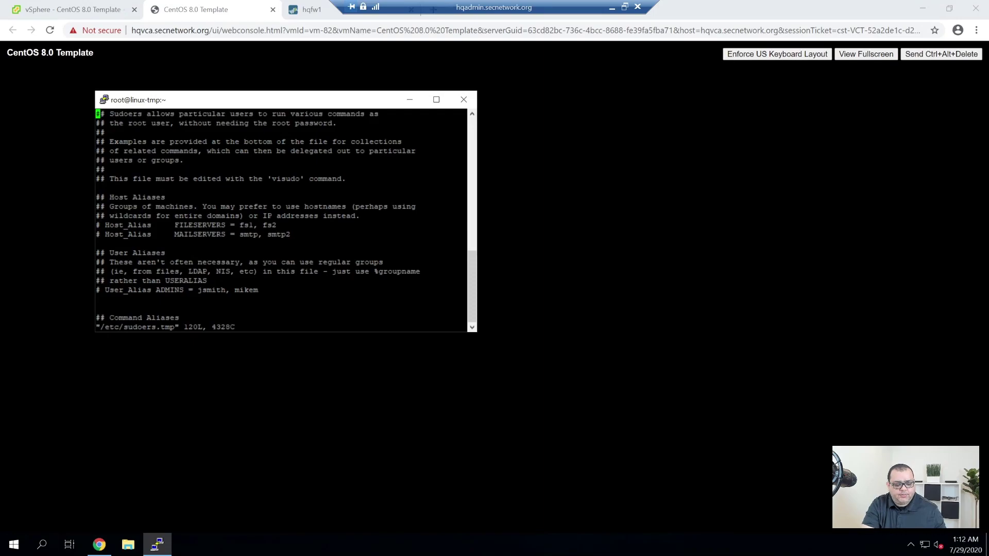
pyautogui.doubleClick(371, 101)
# Change the PuTTY terminal font from 10-point to 14-point Courier New and apply it.
pyautogui.rightClick(272, 4)
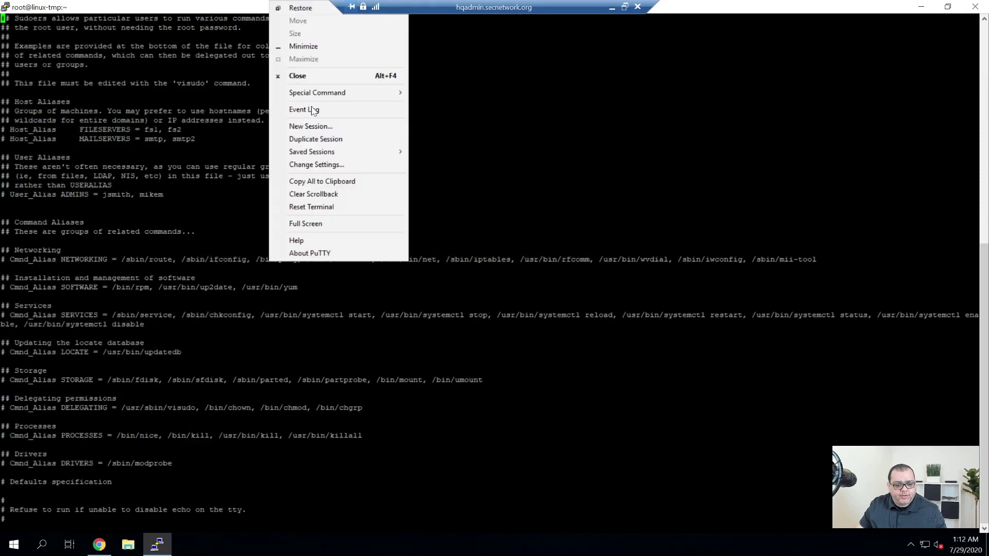
pyautogui.click(338, 164)
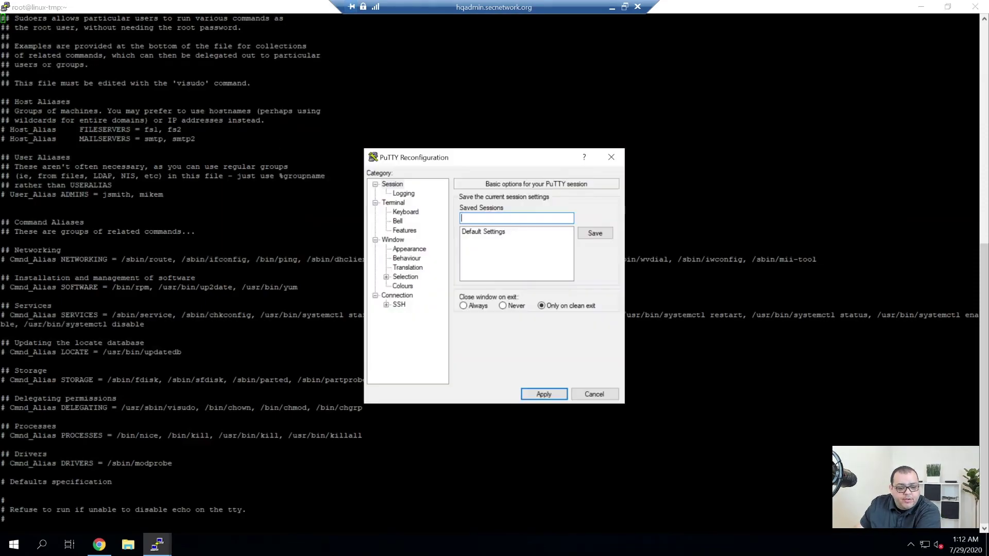
pyautogui.click(408, 250)
pyautogui.click(595, 266)
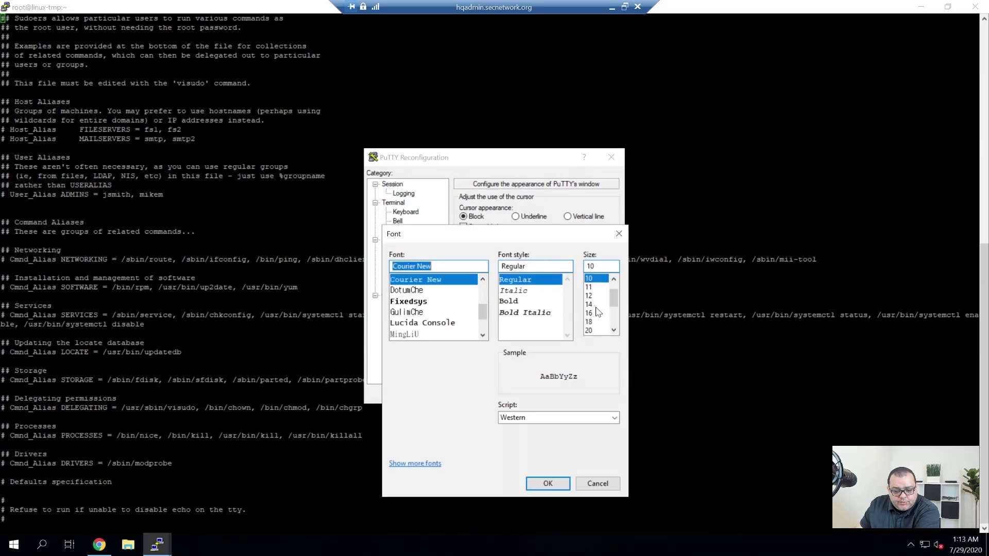
pyautogui.click(596, 305)
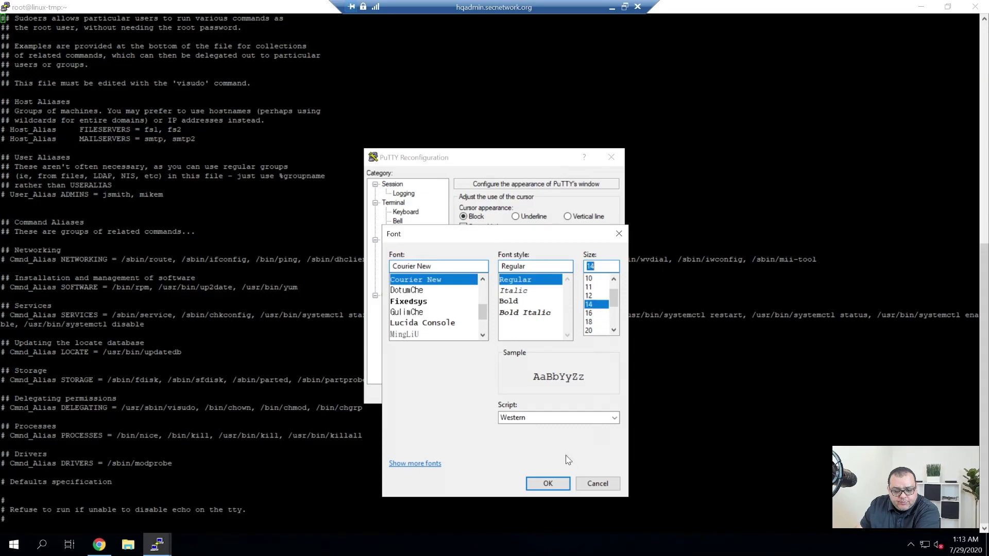
pyautogui.click(547, 483)
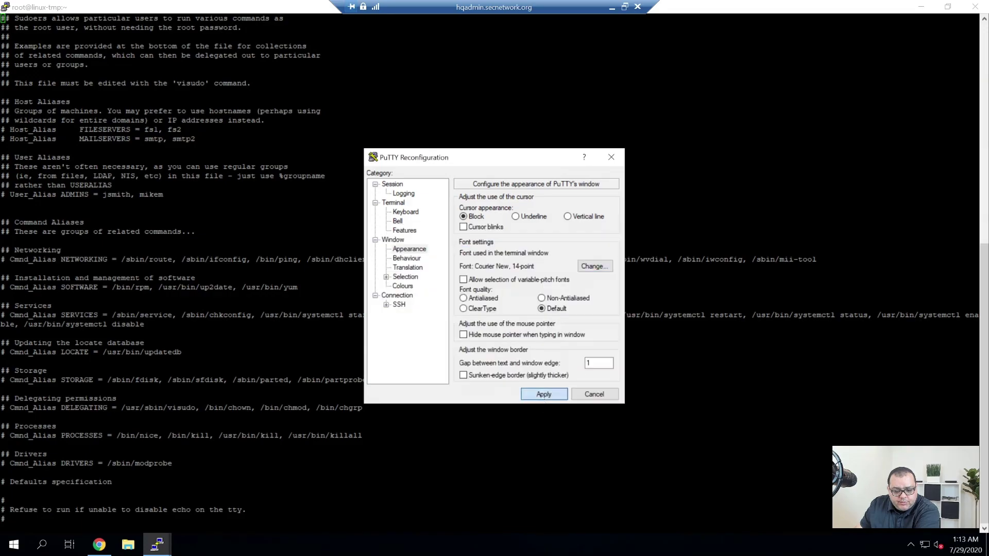
pyautogui.click(543, 394)
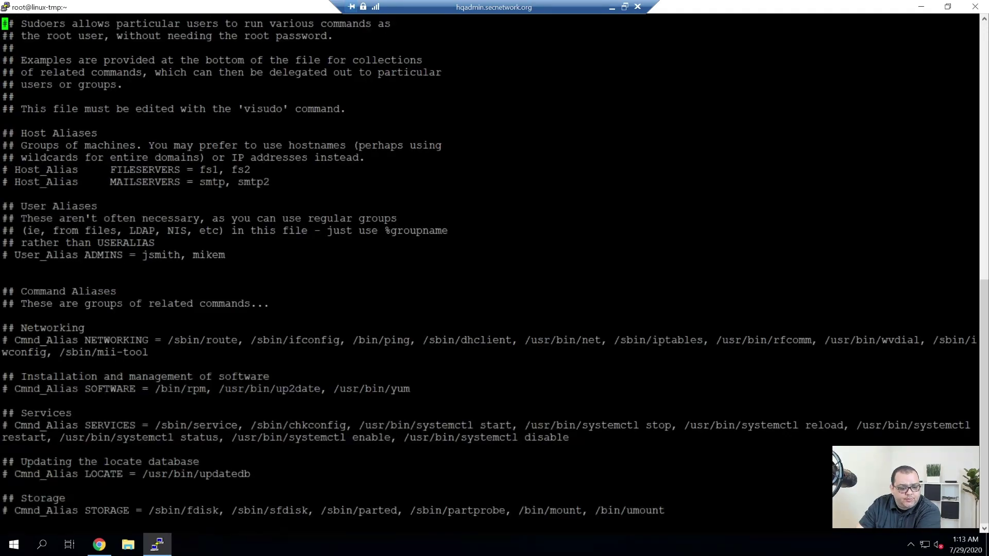
# Comment out the '%wheel ALL=(ALL) ALL' rule in the sudoers file.
pyautogui.press('pagedown')
pyautogui.press('pagedown')
pyautogui.press('pagedown')
pyautogui.press('Up')
pyautogui.press('Up')
pyautogui.press('Up')
pyautogui.press('Up')
pyautogui.press('Up')
pyautogui.press('Up')
pyautogui.press('Up')
pyautogui.press('Up')
pyautogui.press('Up')
pyautogui.press('Up')
pyautogui.press('Up')
pyautogui.press('Up')
pyautogui.press('Up')
pyautogui.press('Up')
pyautogui.press('Up')
pyautogui.press('Up')
pyautogui.press('Up')
pyautogui.press('Up')
pyautogui.press('Up')
pyautogui.press('Up')
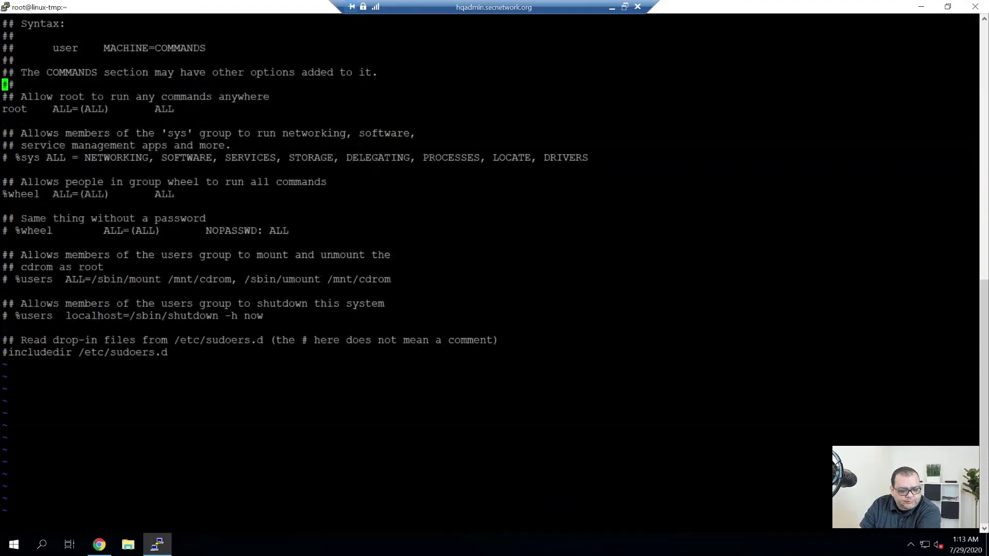
pyautogui.press('Up')
pyautogui.press('Down')
pyautogui.press('Down')
pyautogui.press('Down')
pyautogui.press('Down')
pyautogui.press('Down')
pyautogui.press('Down')
pyautogui.press('Down')
pyautogui.press('Down')
pyautogui.press('Down')
pyautogui.press('Down')
pyautogui.press('Down')
pyautogui.press('Down')
pyautogui.press('Down')
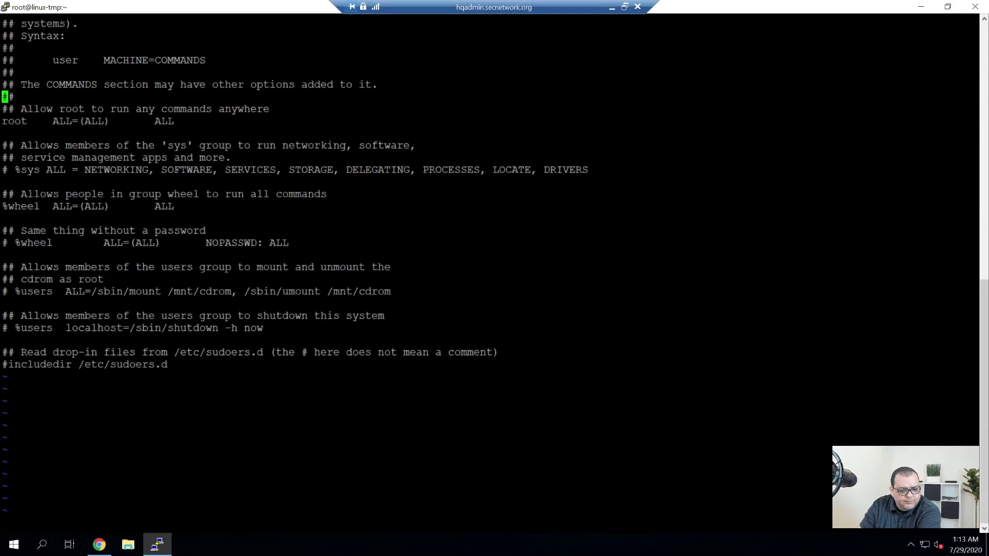
pyautogui.press('Up')
pyautogui.press('Up')
pyautogui.press('Up')
pyautogui.write('i#')
pyautogui.press('Escape')
# Uncomment the '%wheel ALL=(ALL) NOPASSWD: ALL' rule, then save and quit with :wq.
pyautogui.press('Down')
pyautogui.press('Down')
pyautogui.press('Down')
pyautogui.press('x')
pyautogui.press('x')
pyautogui.press('Right')
pyautogui.press('Up')
pyautogui.press('Up')
pyautogui.press('Up')
pyautogui.press('Up')
pyautogui.press('Up')
pyautogui.press('Up')
pyautogui.press('Down')
pyautogui.press('Down')
pyautogui.press('Down')
pyautogui.press('Down')
pyautogui.press('Down')
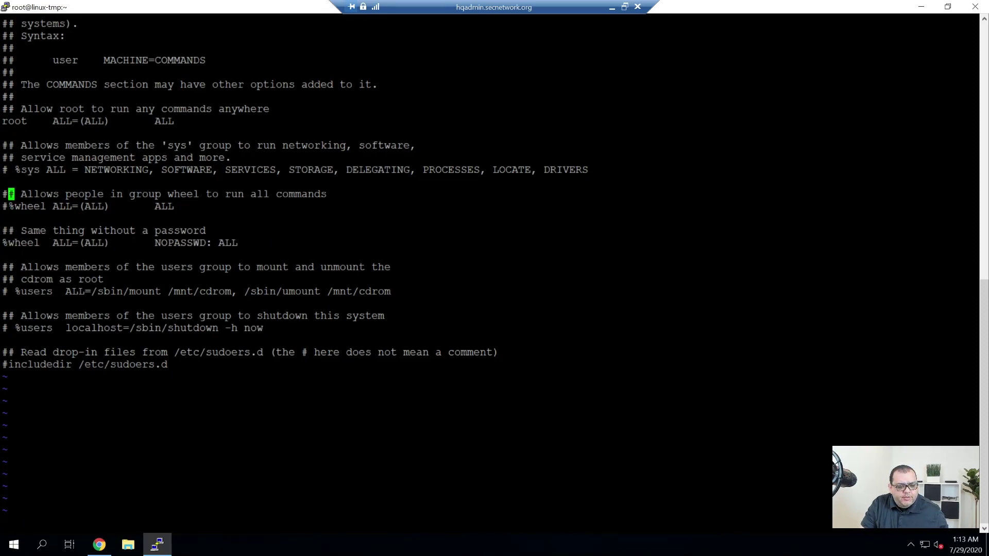
pyautogui.press('Down')
pyautogui.press('Down')
pyautogui.press('Up')
pyautogui.press('Right')
pyautogui.press('Right')
pyautogui.press('Right')
pyautogui.press('Right')
pyautogui.press('Right')
pyautogui.press('Right')
pyautogui.press('Right')
pyautogui.press('Right')
pyautogui.press('Right')
pyautogui.press('Right')
pyautogui.press('Right')
pyautogui.press('Right')
pyautogui.press('Right')
pyautogui.press('Right')
pyautogui.press('Right')
pyautogui.press('Right')
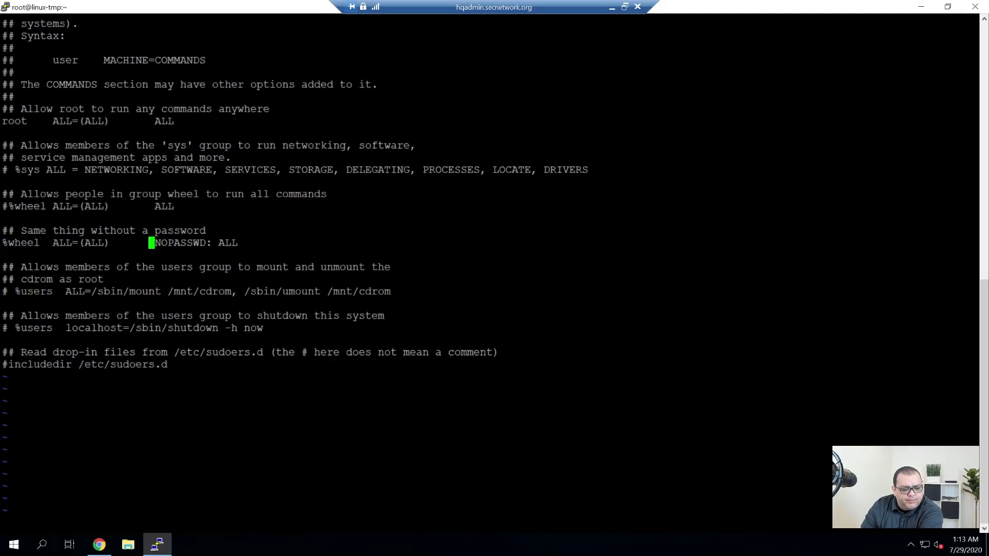
pyautogui.press('Left')
pyautogui.press('Down')
pyautogui.press('Up')
pyautogui.press('Up')
pyautogui.press('Up')
pyautogui.press('Up')
pyautogui.press('Up')
pyautogui.press('Up')
pyautogui.press('Up')
pyautogui.press('Up')
pyautogui.press('Up')
pyautogui.press('Up')
pyautogui.press('Up')
pyautogui.press('Up')
pyautogui.press('Up')
pyautogui.press('Up')
pyautogui.press('Up')
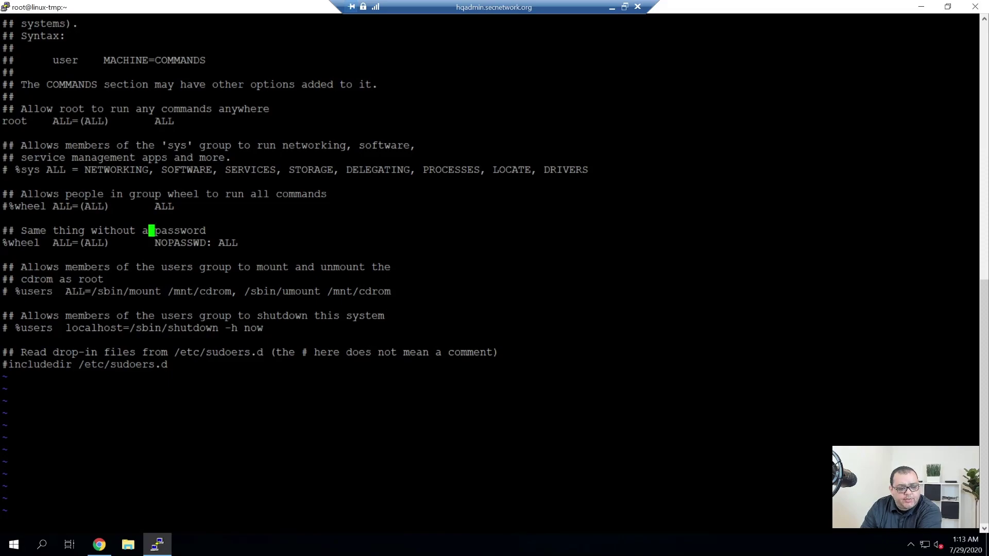
pyautogui.press('Down')
pyautogui.press('Down')
pyautogui.press('Down')
pyautogui.press('Down')
pyautogui.press('Down')
pyautogui.press('Down')
pyautogui.press('Down')
pyautogui.press('Down')
pyautogui.press('Down')
pyautogui.press('Down')
pyautogui.press('Down')
pyautogui.press('Down')
pyautogui.press('Down')
pyautogui.press('Down')
pyautogui.press('Down')
pyautogui.press('Down')
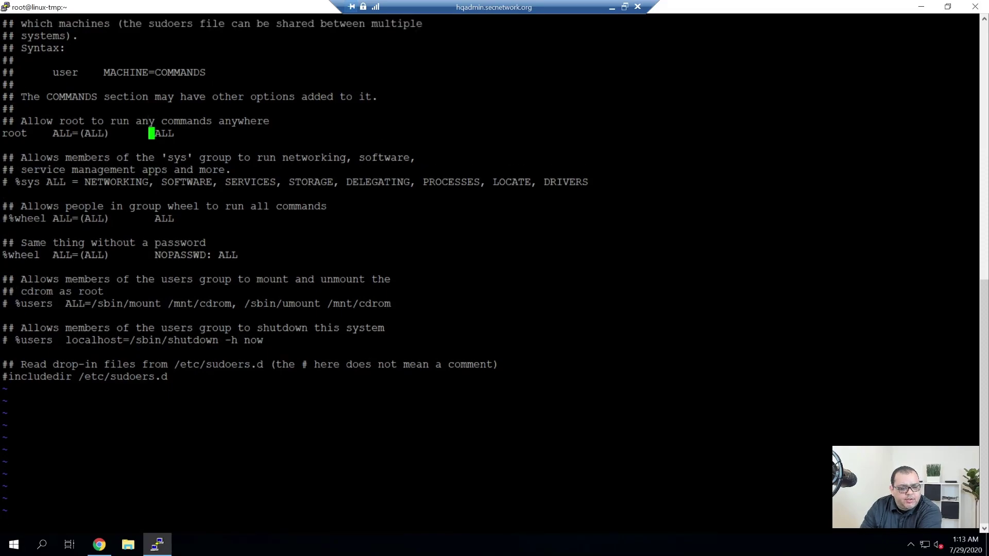
pyautogui.press('Up')
pyautogui.press('Up')
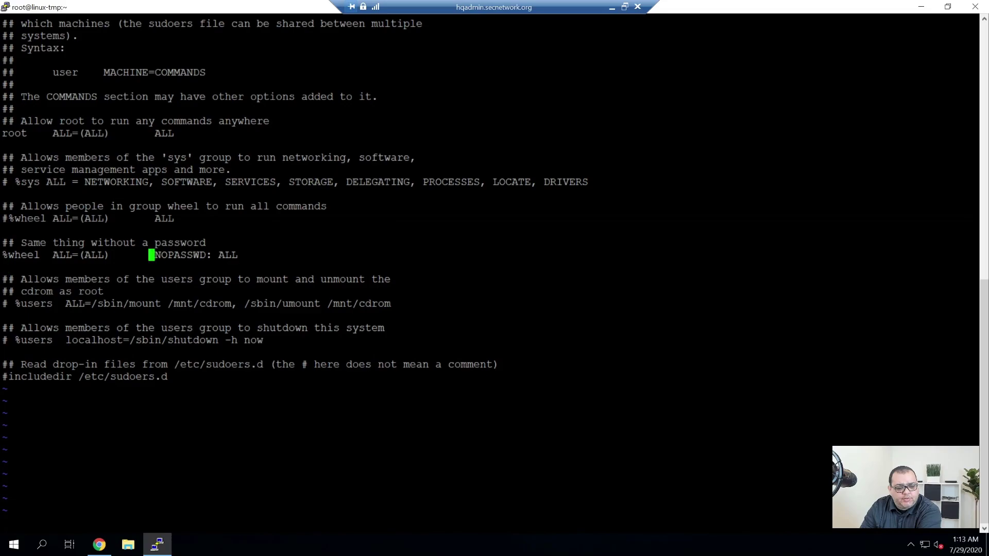
pyautogui.press('Left')
pyautogui.press('Right')
pyautogui.press('Right')
pyautogui.press('Right')
pyautogui.press('Right')
pyautogui.press('Right')
pyautogui.press('Right')
pyautogui.press('Left')
pyautogui.press('Left')
pyautogui.press('Left')
pyautogui.press('Left')
pyautogui.press('Left')
pyautogui.press('Right')
pyautogui.press('Right')
pyautogui.press('Right')
pyautogui.press('Right')
pyautogui.press('Right')
pyautogui.press('Right')
pyautogui.press('Right')
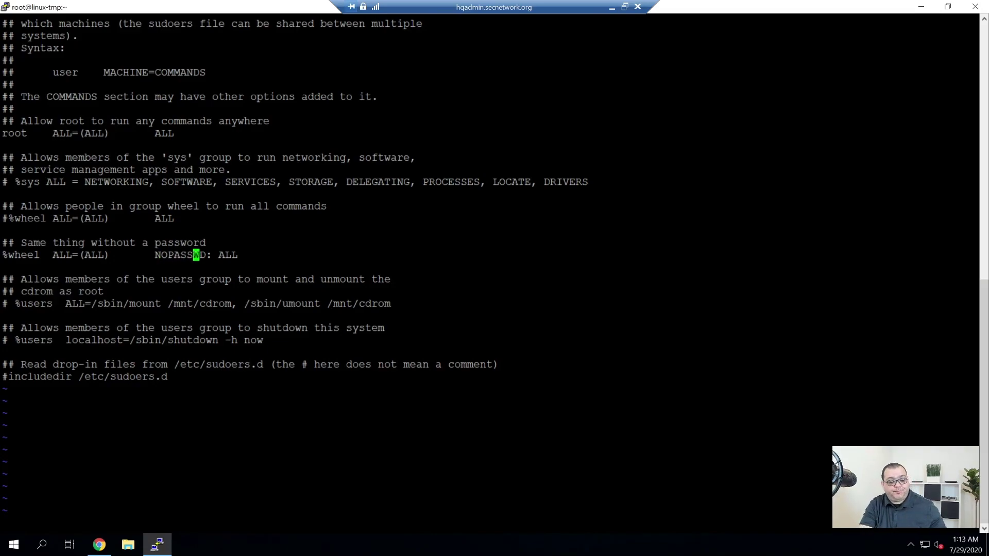
pyautogui.write(':wq')
pyautogui.press('Return')
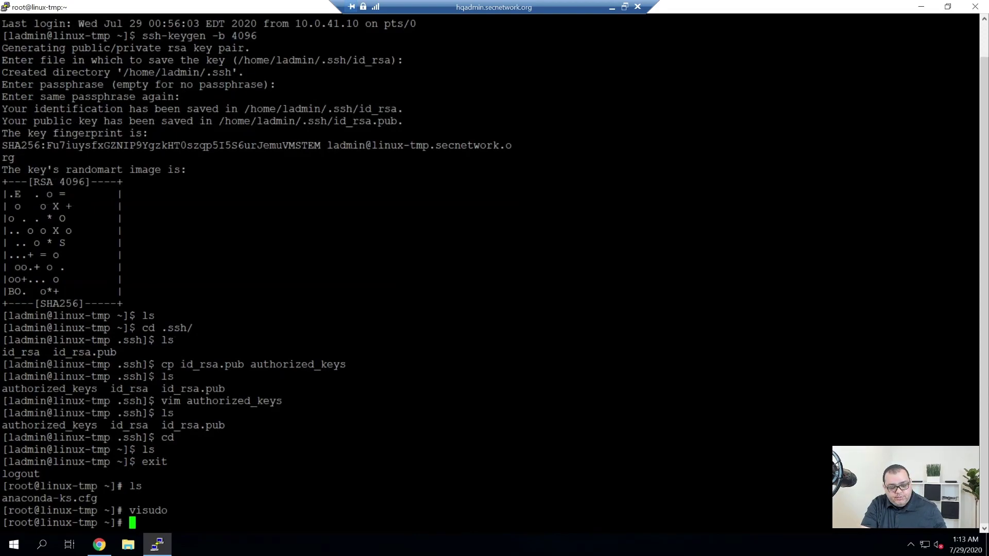
# Log out, close the old session, and open a maximized duplicate PuTTY session.
pyautogui.write('exit')
pyautogui.press('Return')
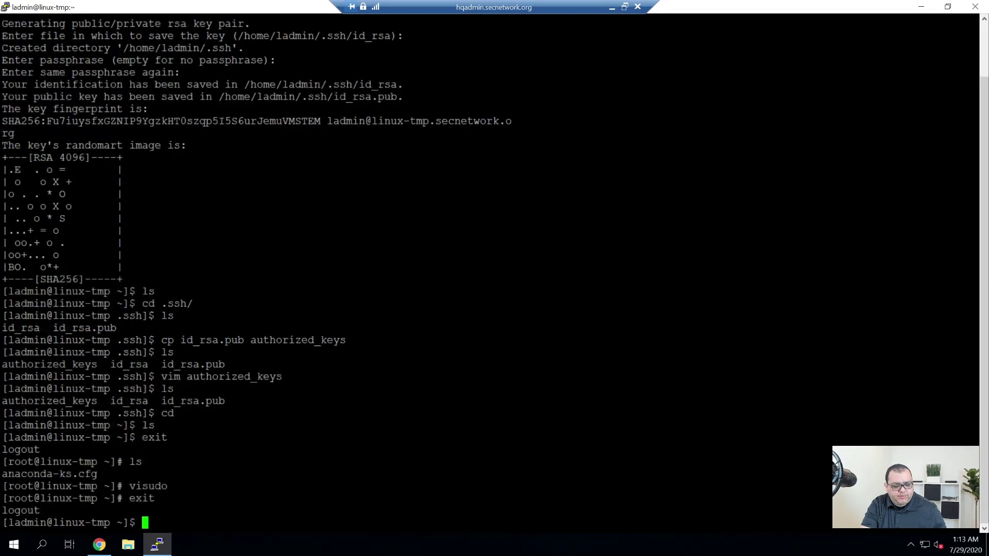
pyautogui.write('exit')
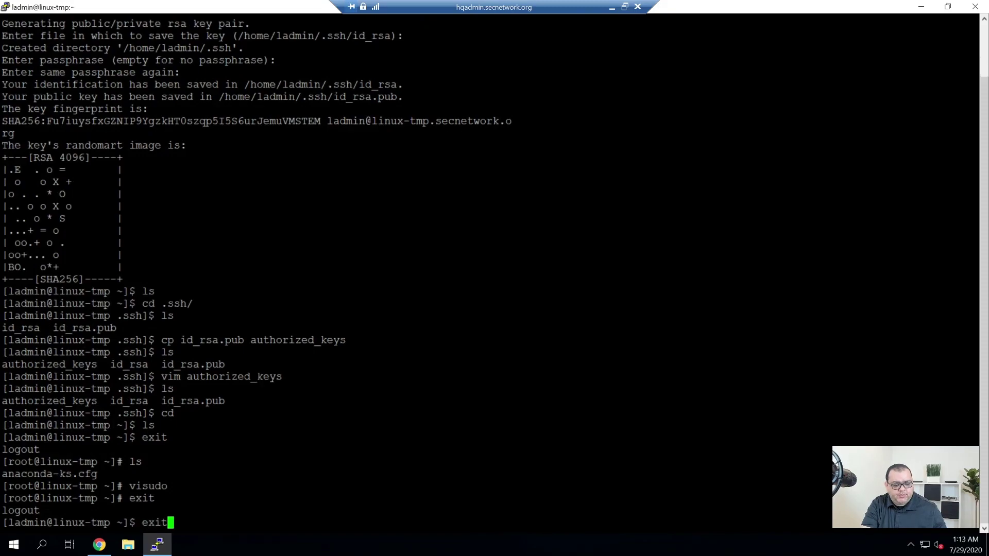
pyautogui.rightClick(305, 3)
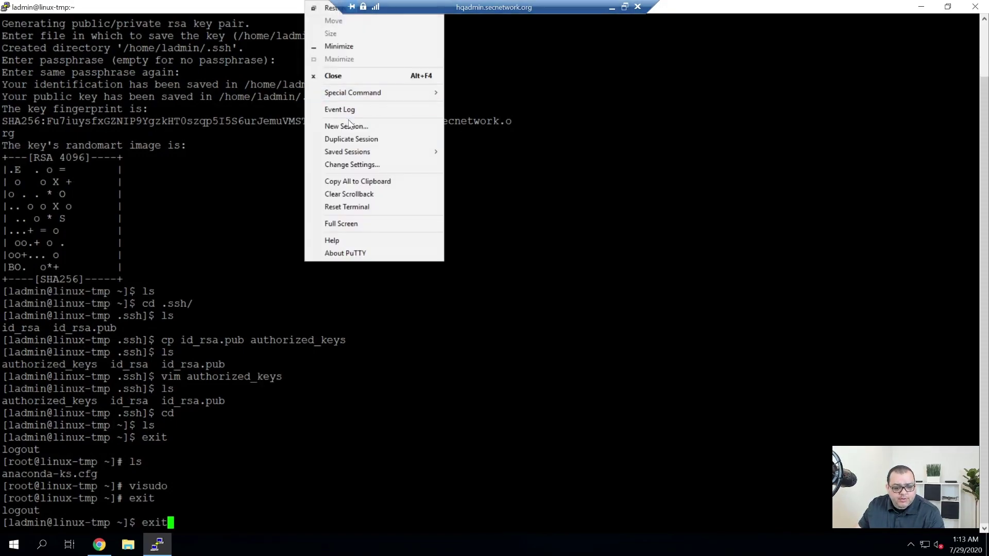
pyautogui.click(370, 139)
pyautogui.click(85, 378)
pyautogui.press('Return')
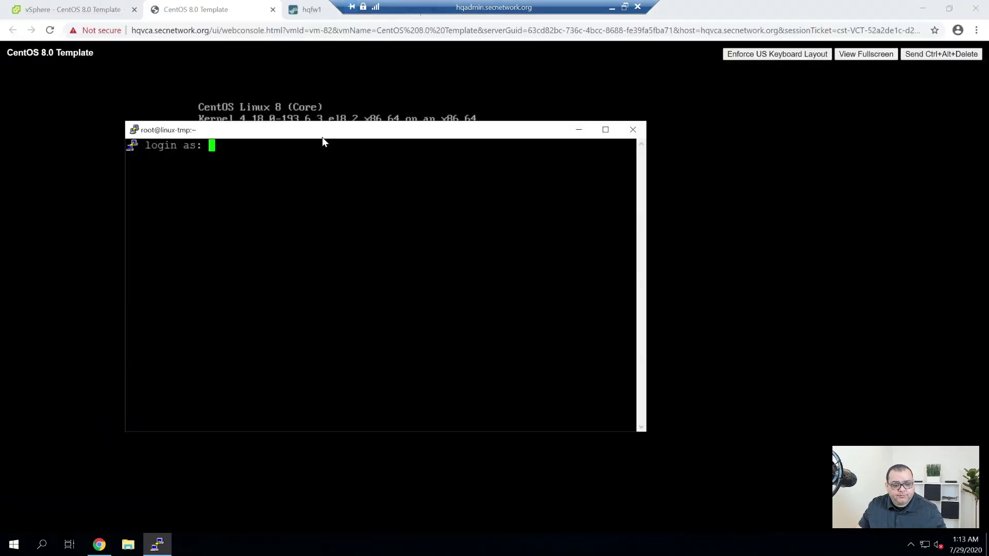
pyautogui.doubleClick(324, 132)
# Log in as the admin user, list the home directory, and become root with 'sudo su -'.
pyautogui.write('lad')
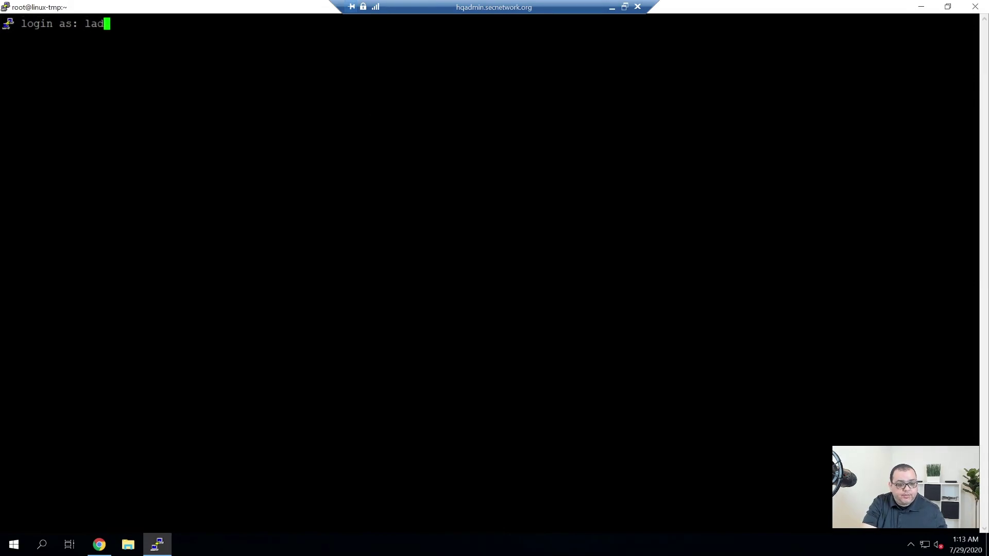
pyautogui.write('min')
pyautogui.press('Return')
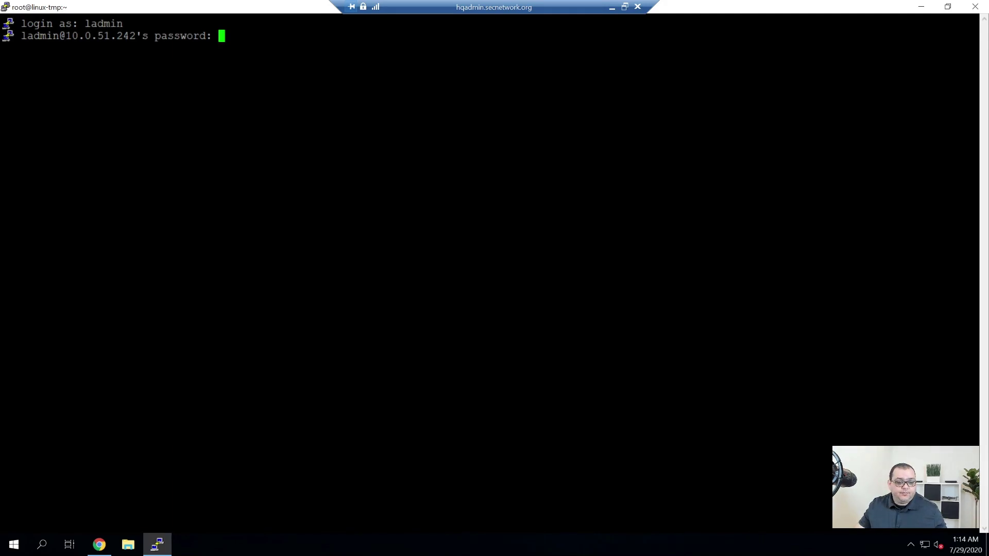
pyautogui.press('Return')
pyautogui.write('l')
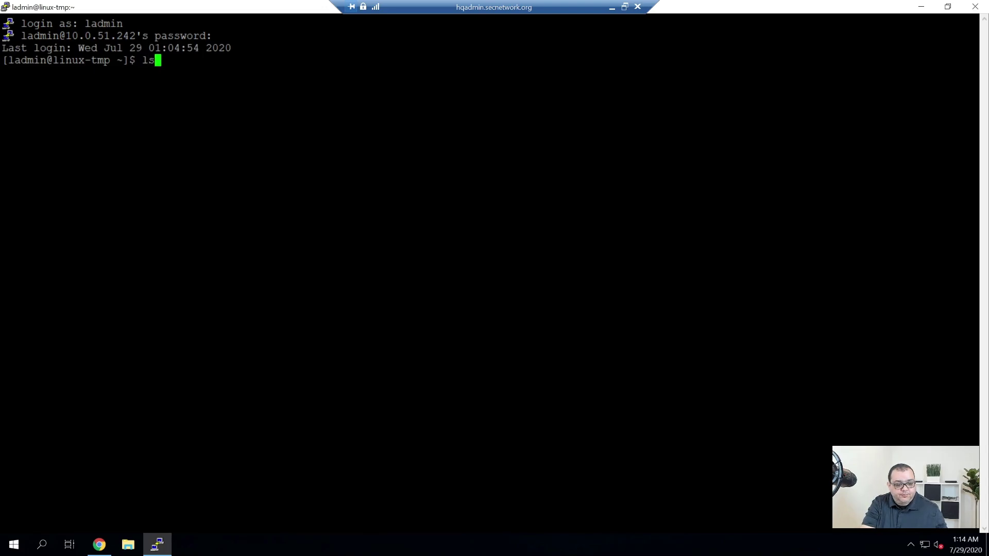
pyautogui.write('s')
pyautogui.press('Return')
pyautogui.write('sudo su -')
pyautogui.press('Return')
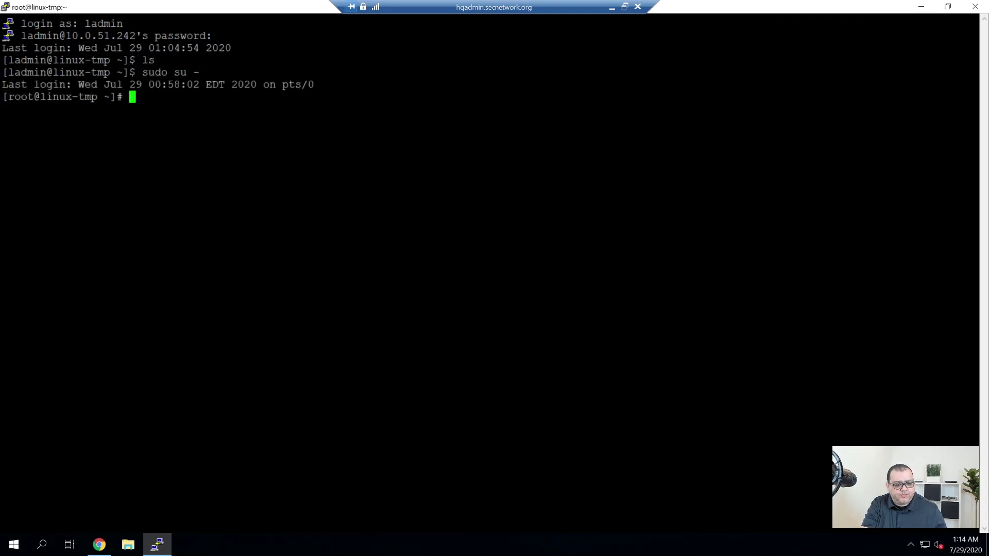
# Clear the screen, change to /etc, and list its files.
pyautogui.write('clear')
pyautogui.press('Return')
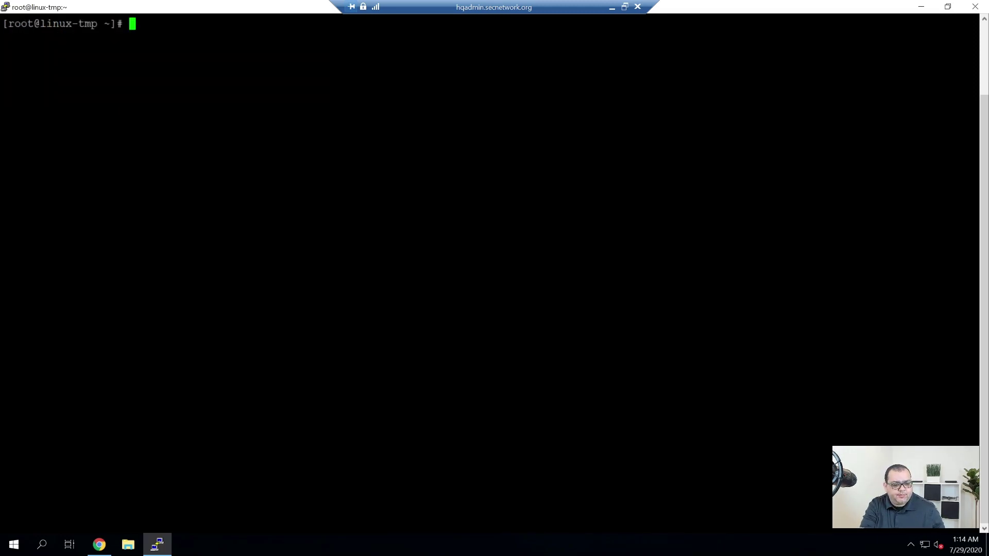
pyautogui.write('exit')
pyautogui.press('BackSpace')
pyautogui.press('BackSpace')
pyautogui.press('BackSpace')
pyautogui.press('BackSpace')
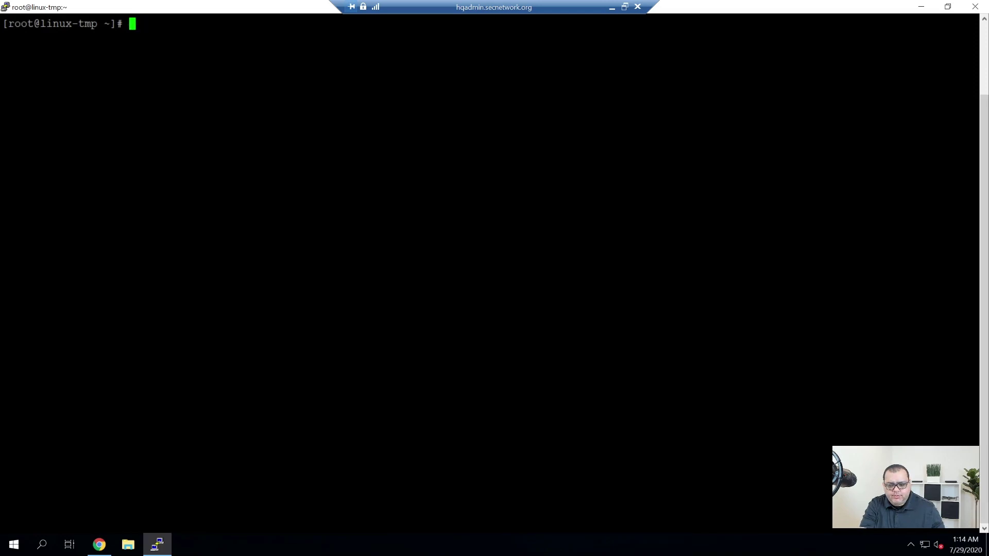
pyautogui.write('cd /etc/')
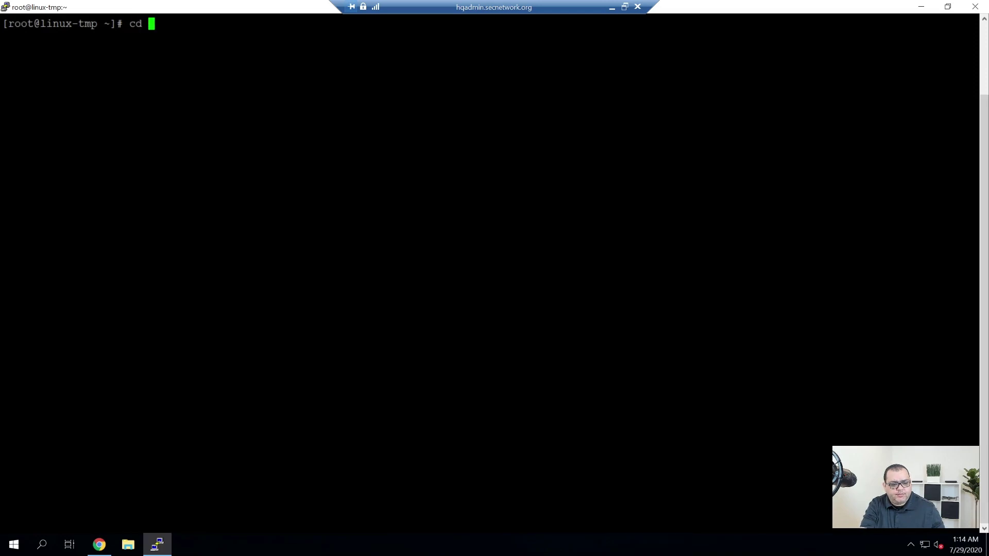
pyautogui.press('Return')
pyautogui.write('ls')
pyautogui.press('Return')
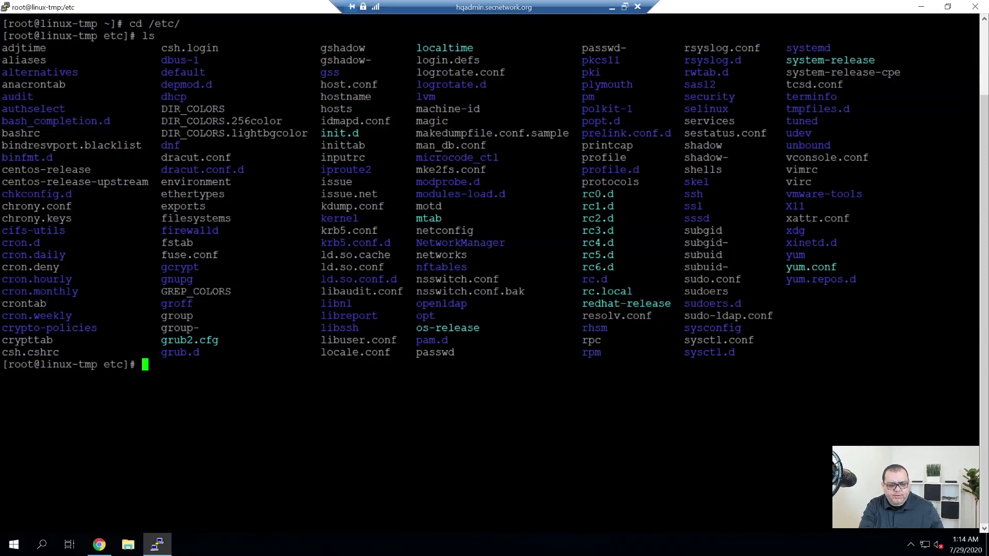
# Clear the screen and enter 'shutdown -h now' to power off the VM.
pyautogui.write('clear')
pyautogui.press('Return')
pyautogui.write('exit')
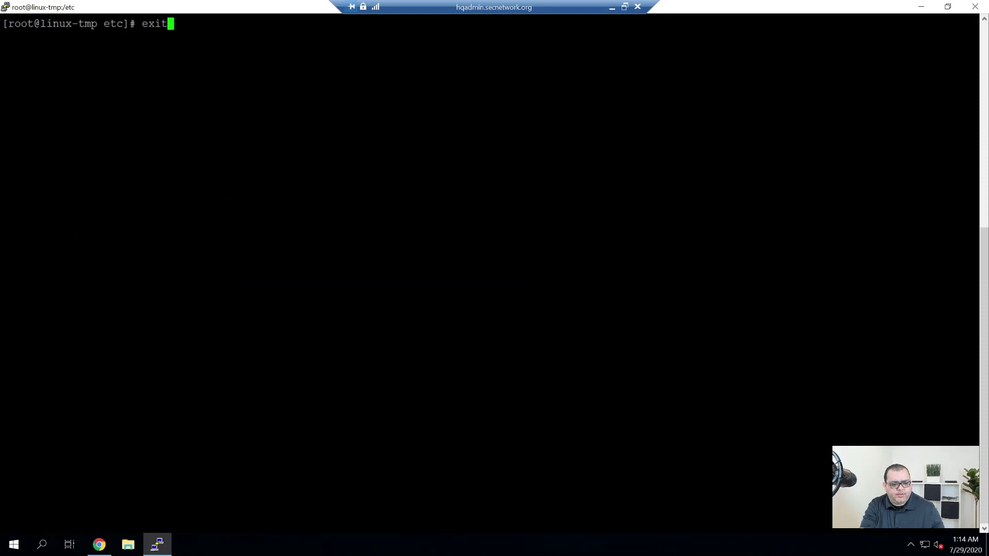
pyautogui.press('BackSpace')
pyautogui.press('BackSpace')
pyautogui.press('BackSpace')
pyautogui.press('BackSpace')
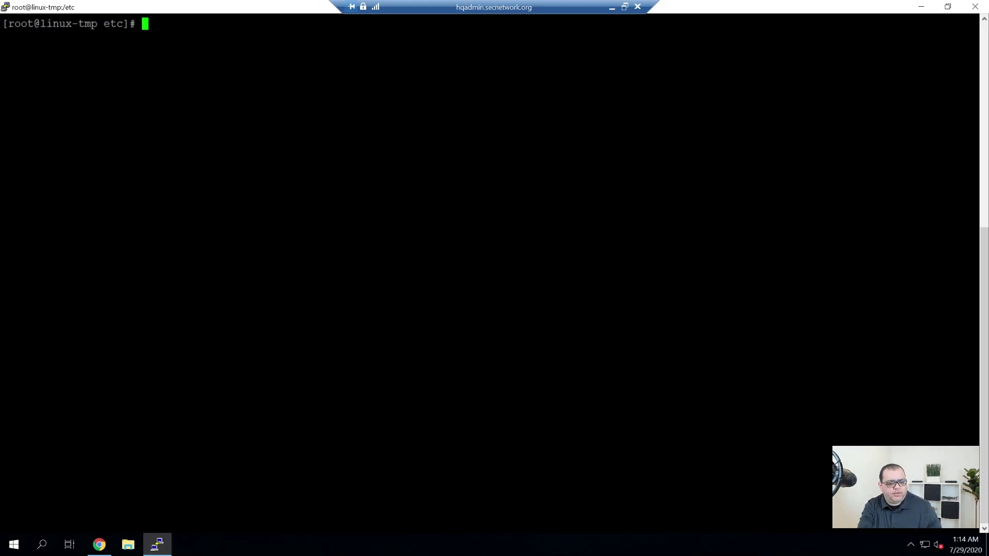
pyautogui.write('exit')
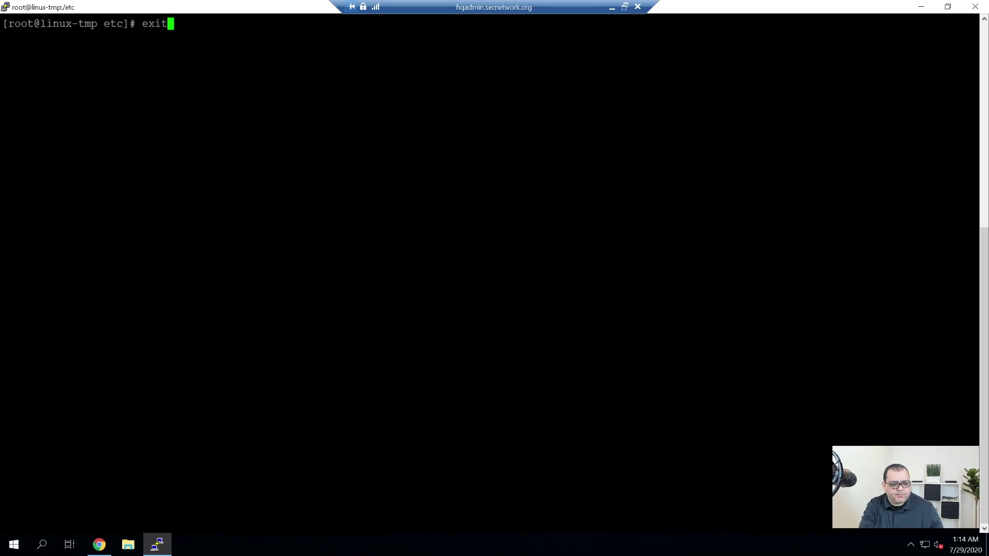
pyautogui.press('BackSpace')
pyautogui.press('BackSpace')
pyautogui.press('BackSpace')
pyautogui.press('BackSpace')
pyautogui.write('shut')
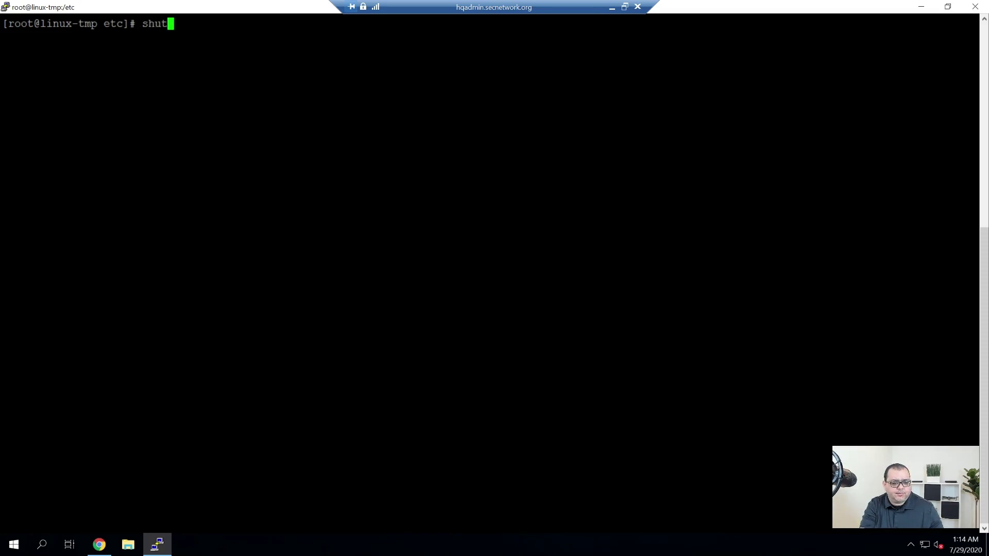
pyautogui.write('down -h')
pyautogui.press('BackSpace')
pyautogui.write('now')
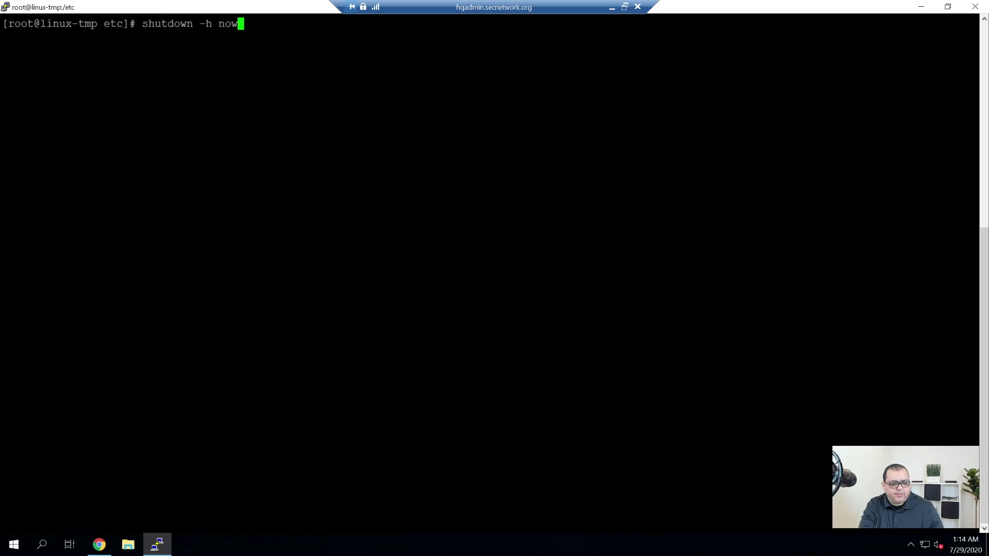
pyautogui.press('Return')
pyautogui.press('Return')
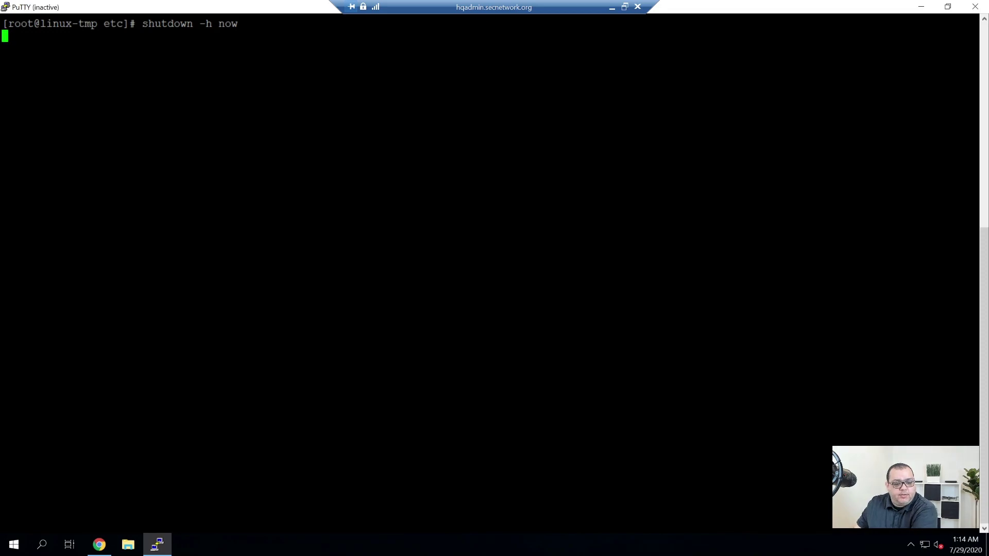
# Close the PuTTY window and the CentOS web console, returning to the vSphere inventory.
pyautogui.click(975, 7)
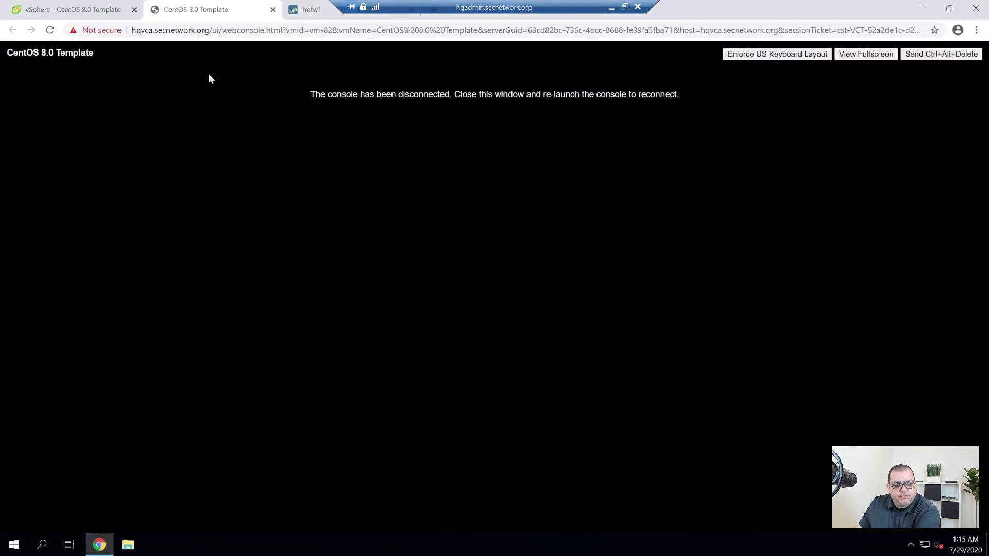
pyautogui.click(273, 10)
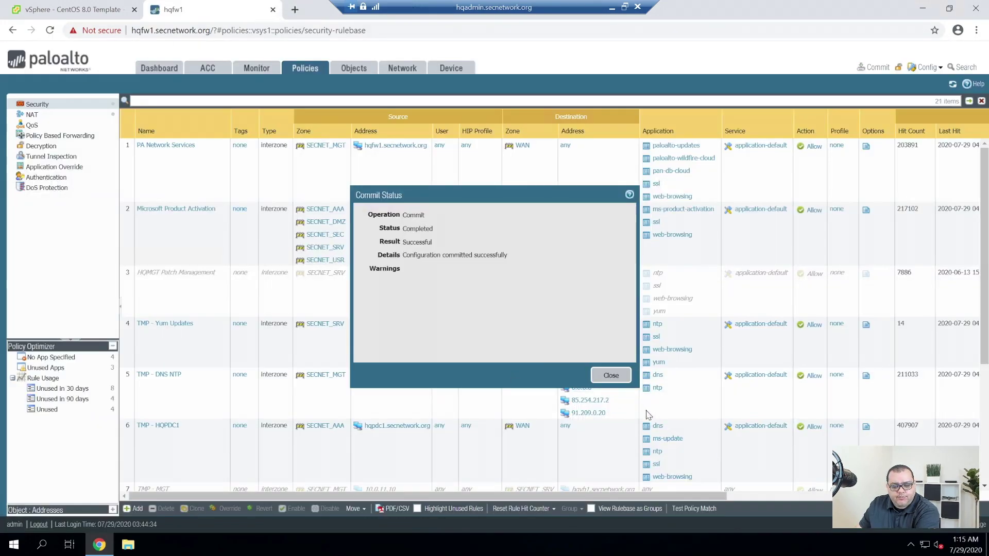
pyautogui.click(616, 383)
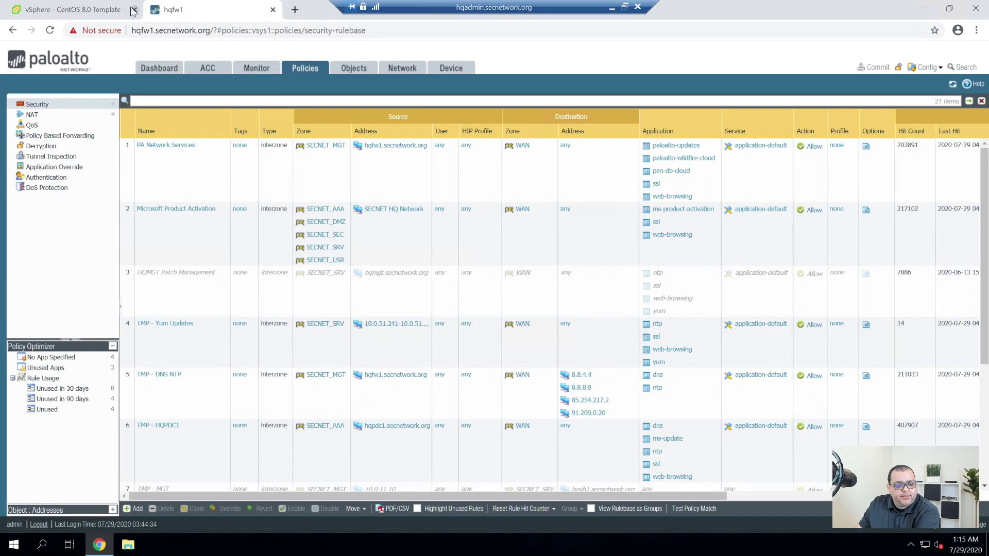
pyautogui.click(95, 11)
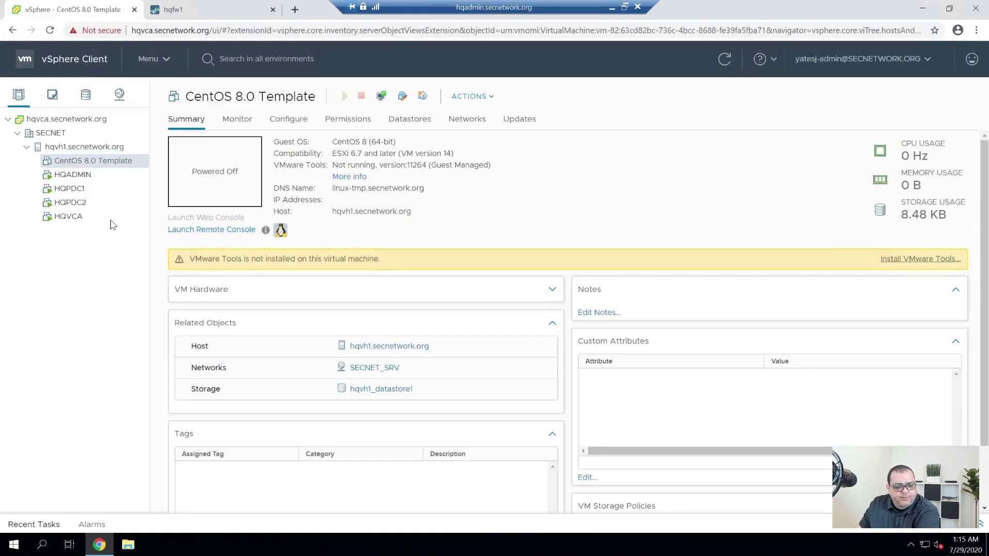
# Convert CentOS 8.0 Template to a template and view its summary under VMs and Templates.
pyautogui.rightClick(104, 166)
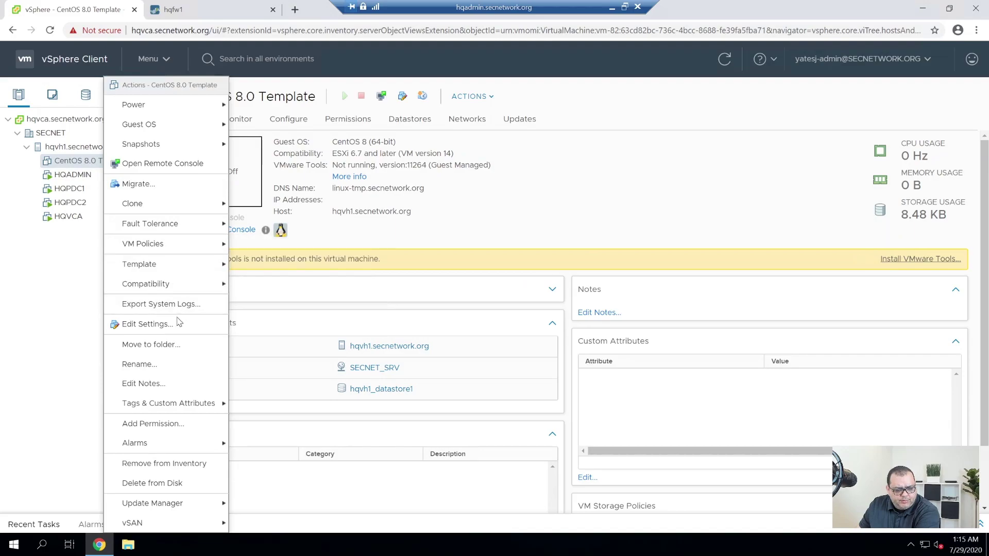
pyautogui.moveTo(160, 264)
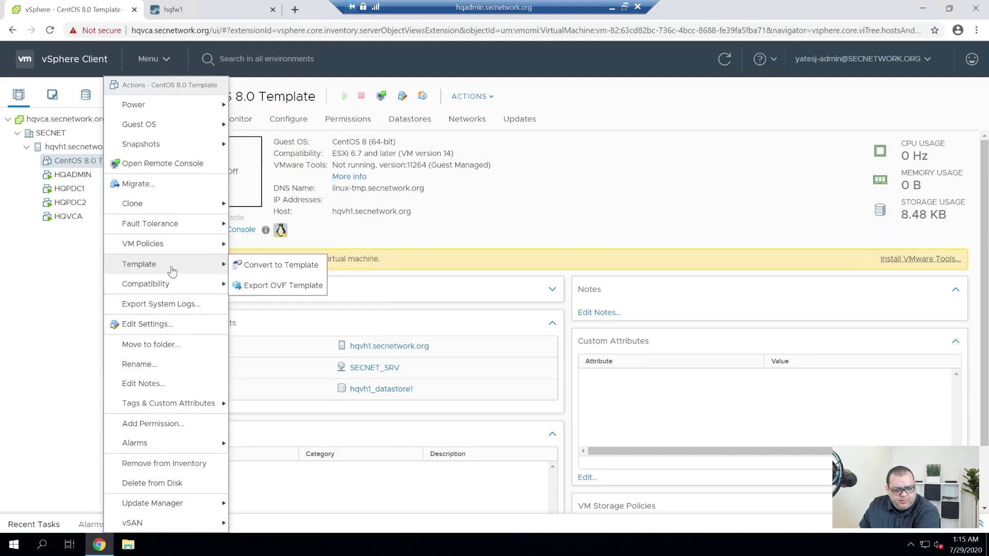
pyautogui.click(287, 270)
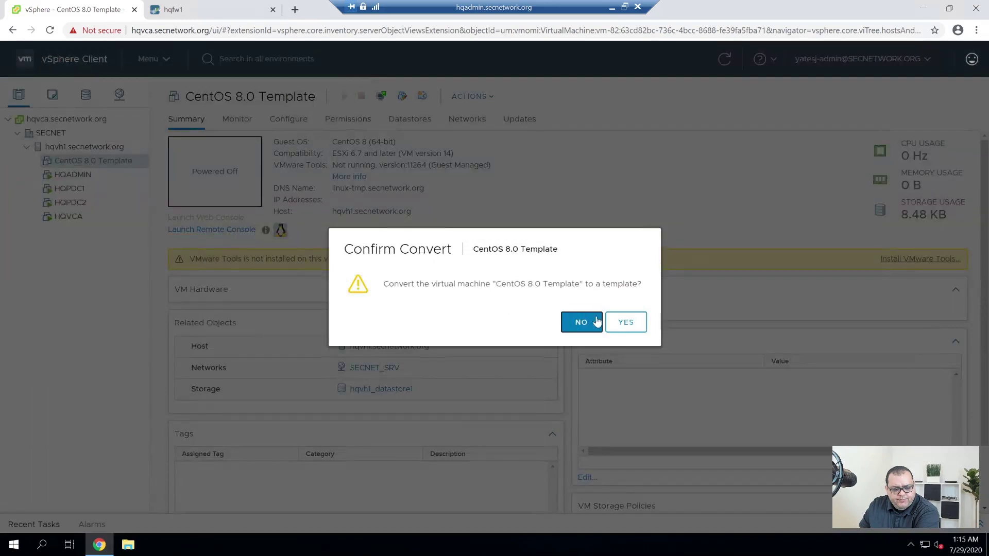
pyautogui.click(625, 322)
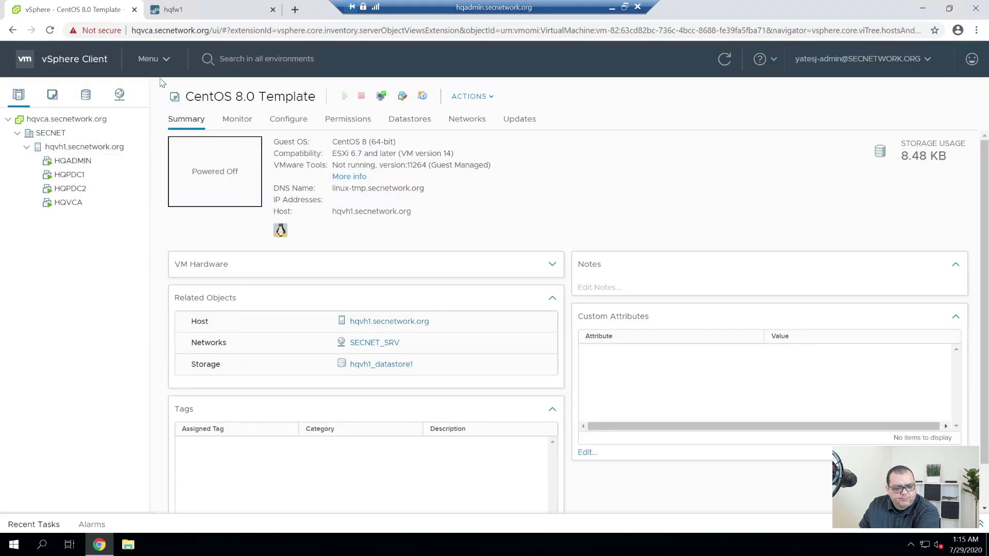
pyautogui.click(52, 94)
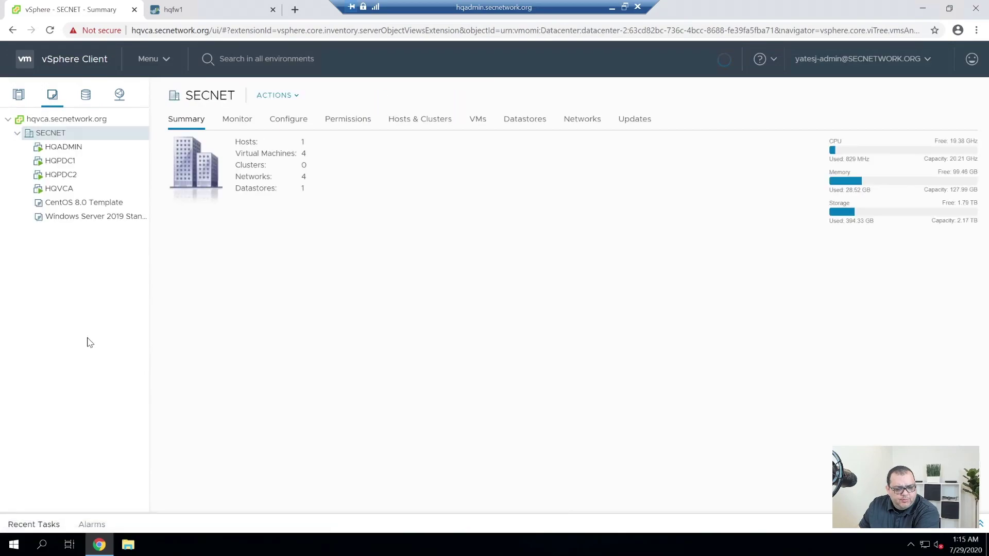
pyautogui.click(82, 202)
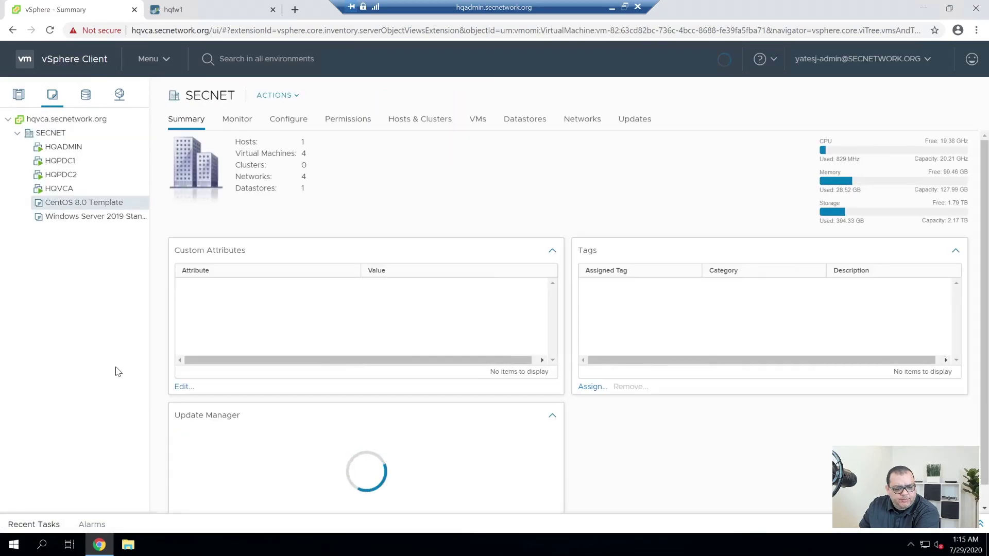